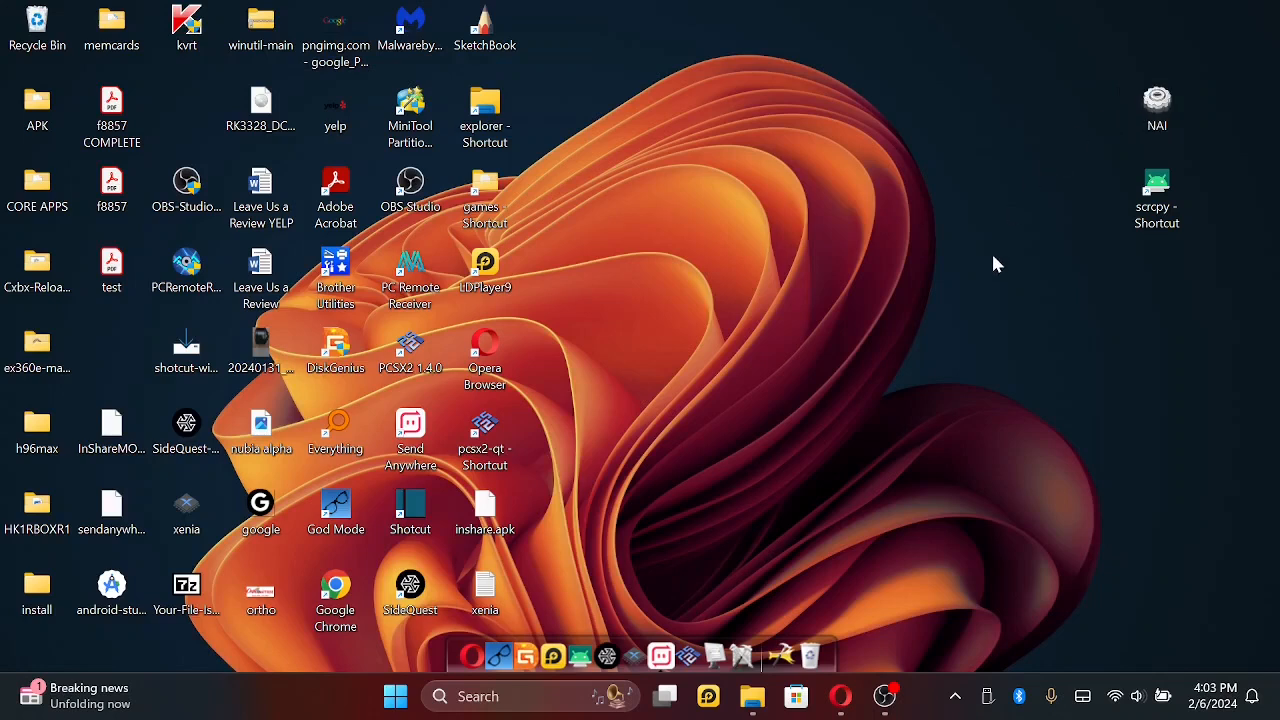
- Open Windows Security and go to its Virus & threat protection page
{"action": "left_click", "coordinate": [954, 696]}
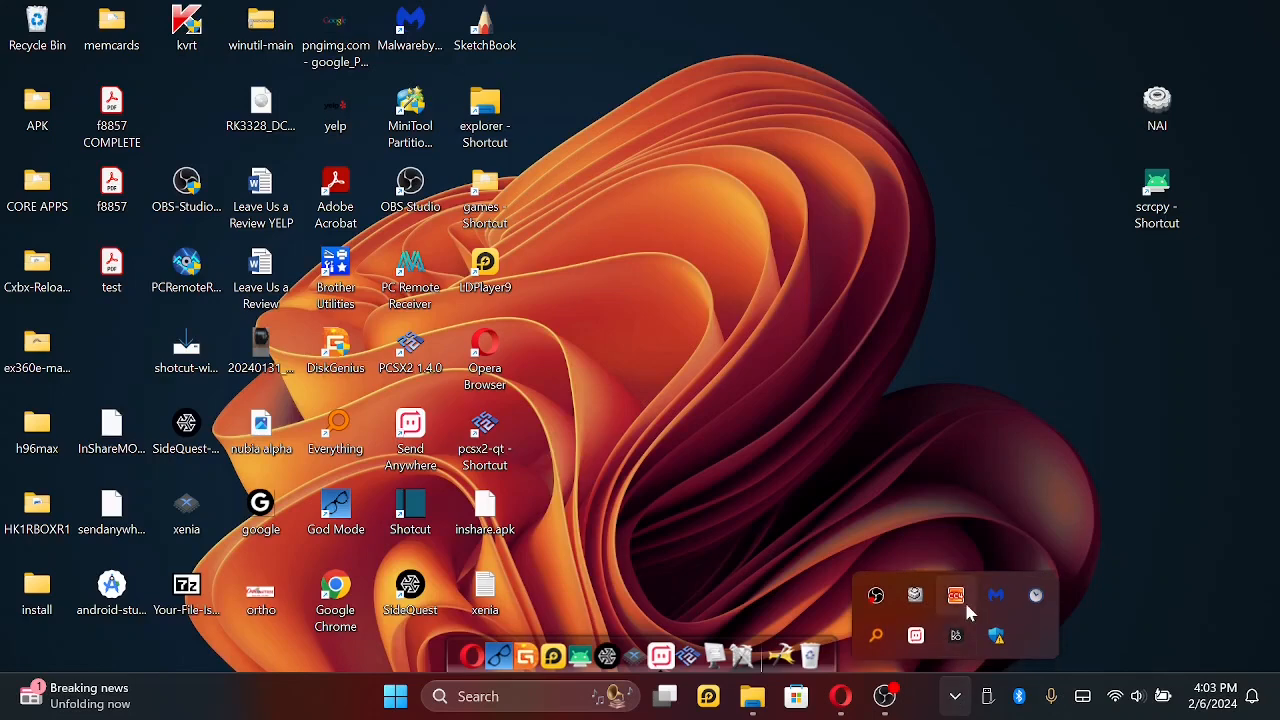
{"action": "left_click", "coordinate": [998, 637]}
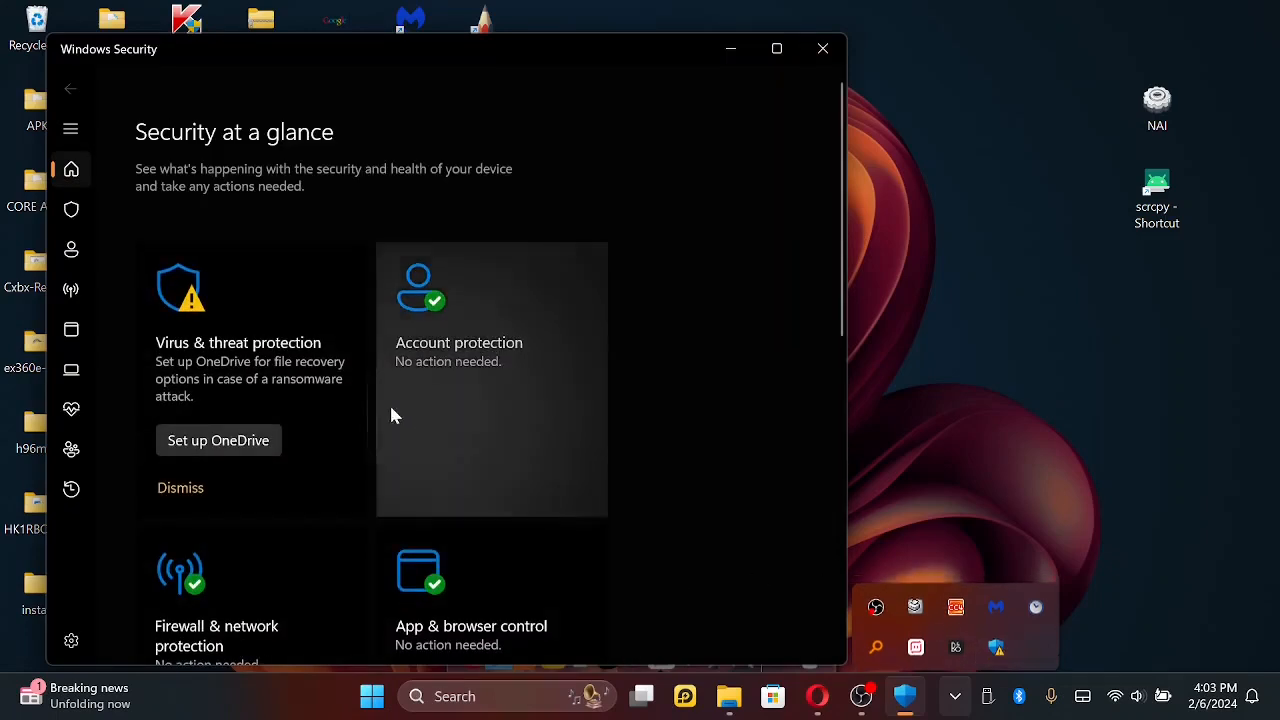
{"action": "scroll", "coordinate": [251, 458], "scroll_direction": "down", "scroll_amount": 3}
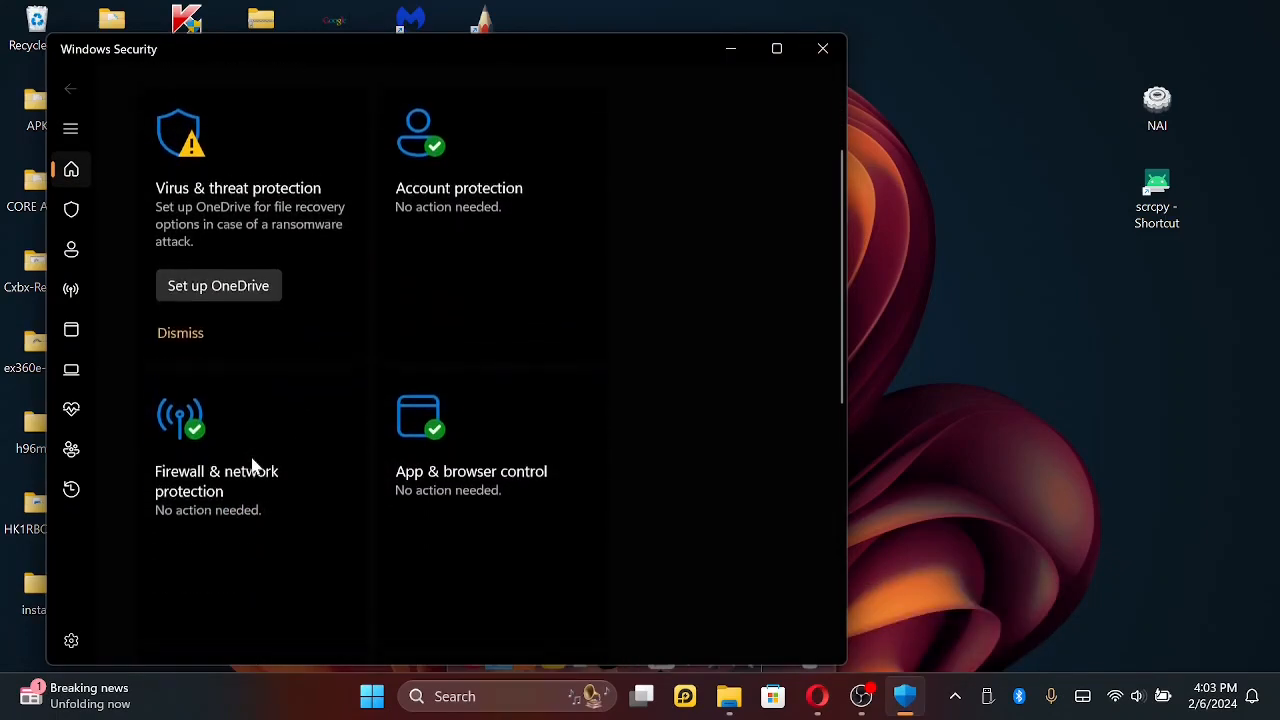
{"action": "scroll", "coordinate": [250, 453], "scroll_direction": "up", "scroll_amount": 1}
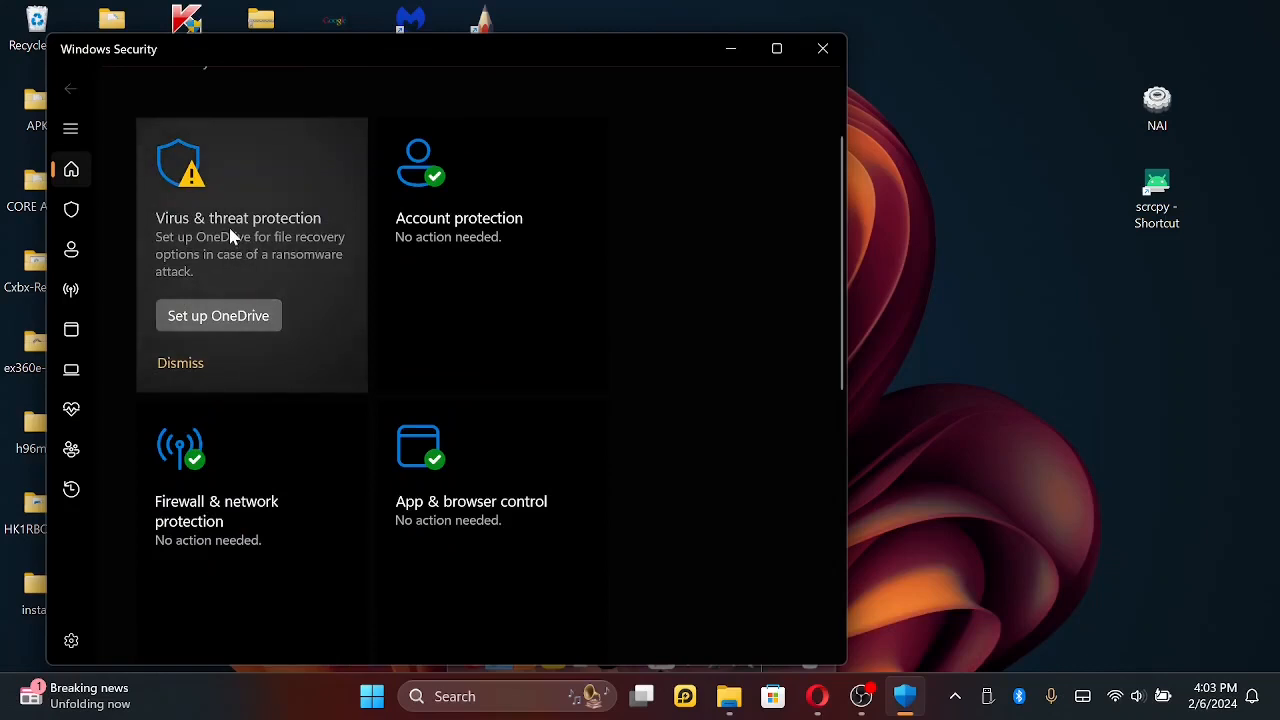
{"action": "scroll", "coordinate": [229, 235], "scroll_direction": "up", "scroll_amount": 2}
{"action": "left_click", "coordinate": [228, 234]}
- Open the Virus & threat protection settings and review the real-time protection, cloud-delivered protection and automatic sample submission options
{"action": "scroll", "coordinate": [320, 430], "scroll_direction": "down", "scroll_amount": 1}
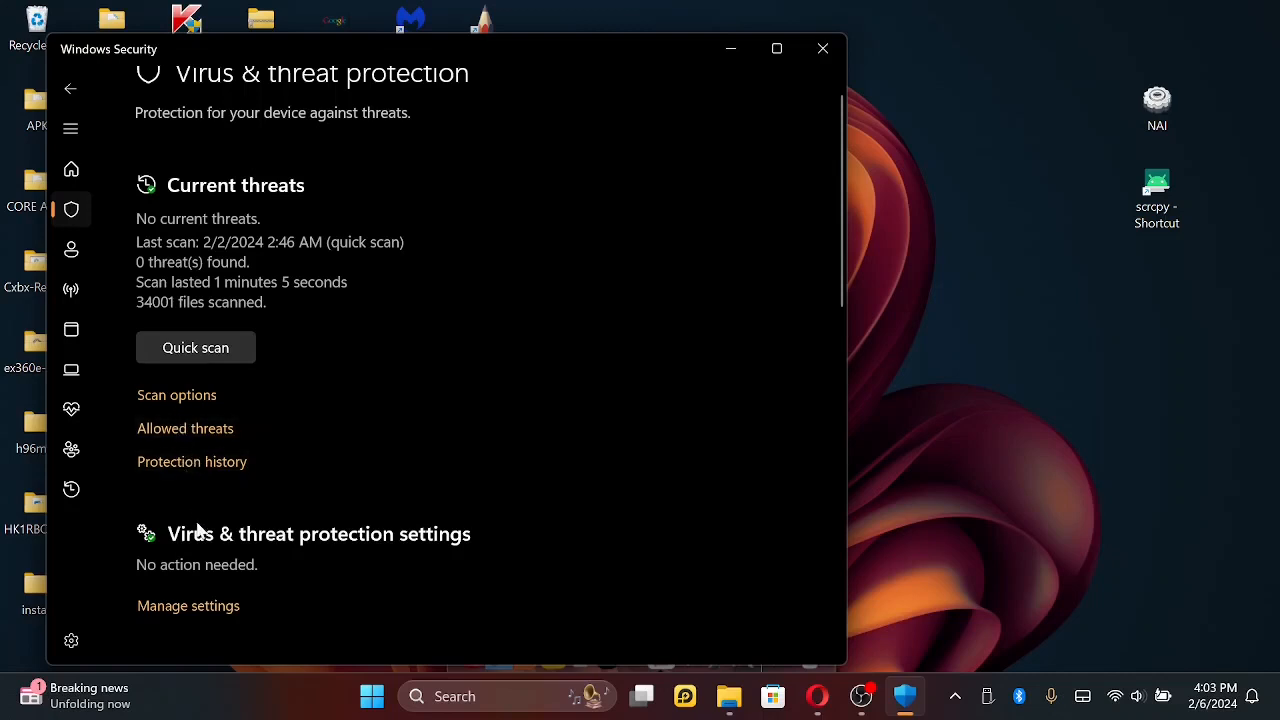
{"action": "left_click", "coordinate": [184, 606]}
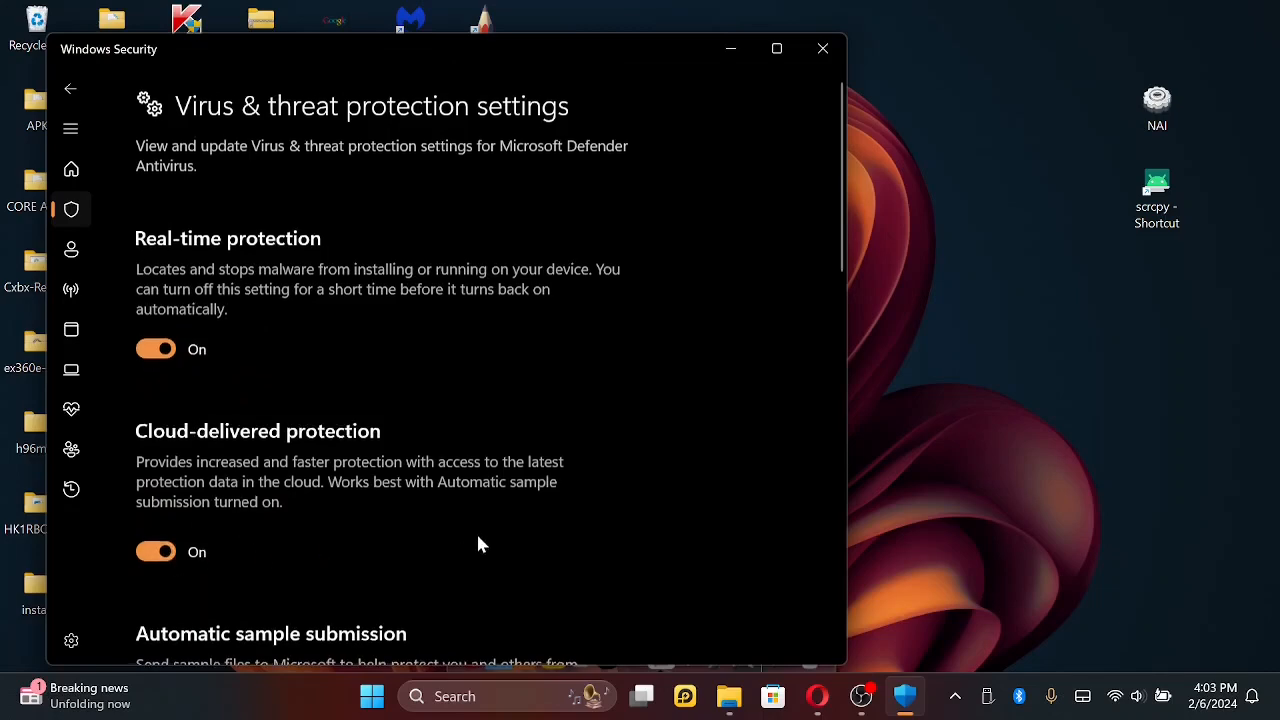
{"action": "scroll", "coordinate": [478, 543], "scroll_direction": "down", "scroll_amount": 2}
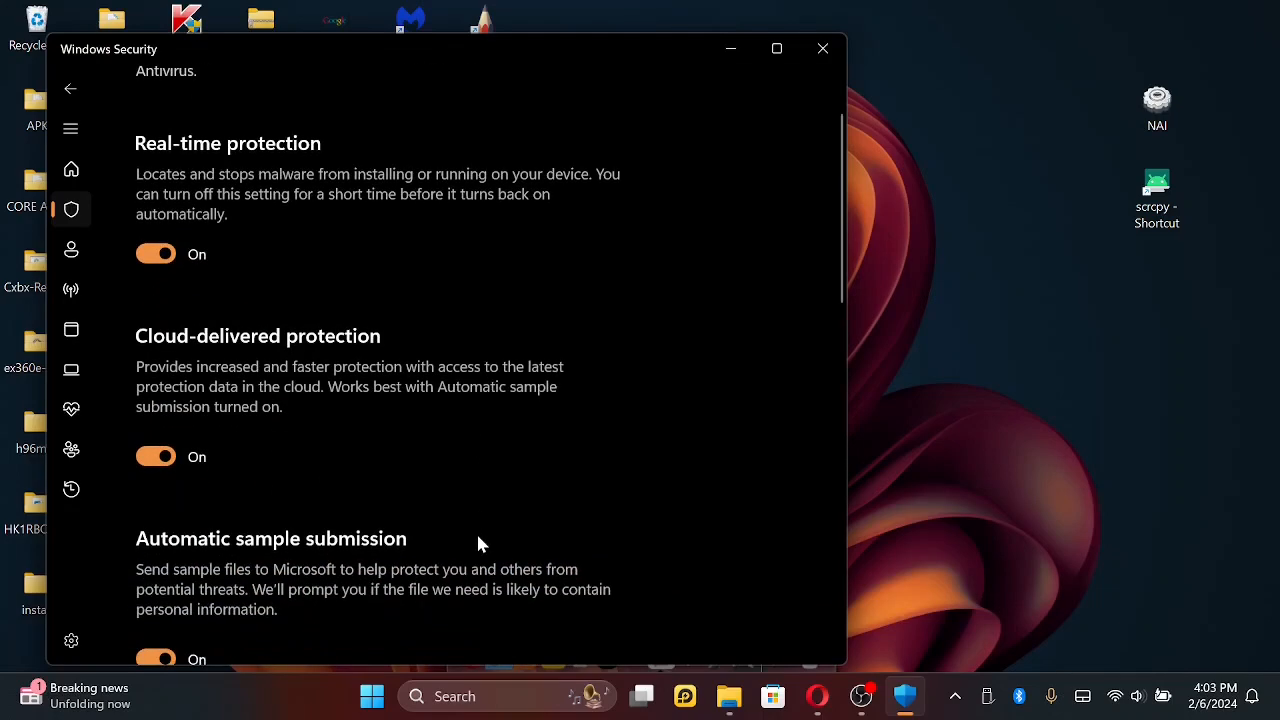
{"action": "scroll", "coordinate": [478, 543], "scroll_direction": "down", "scroll_amount": 2}
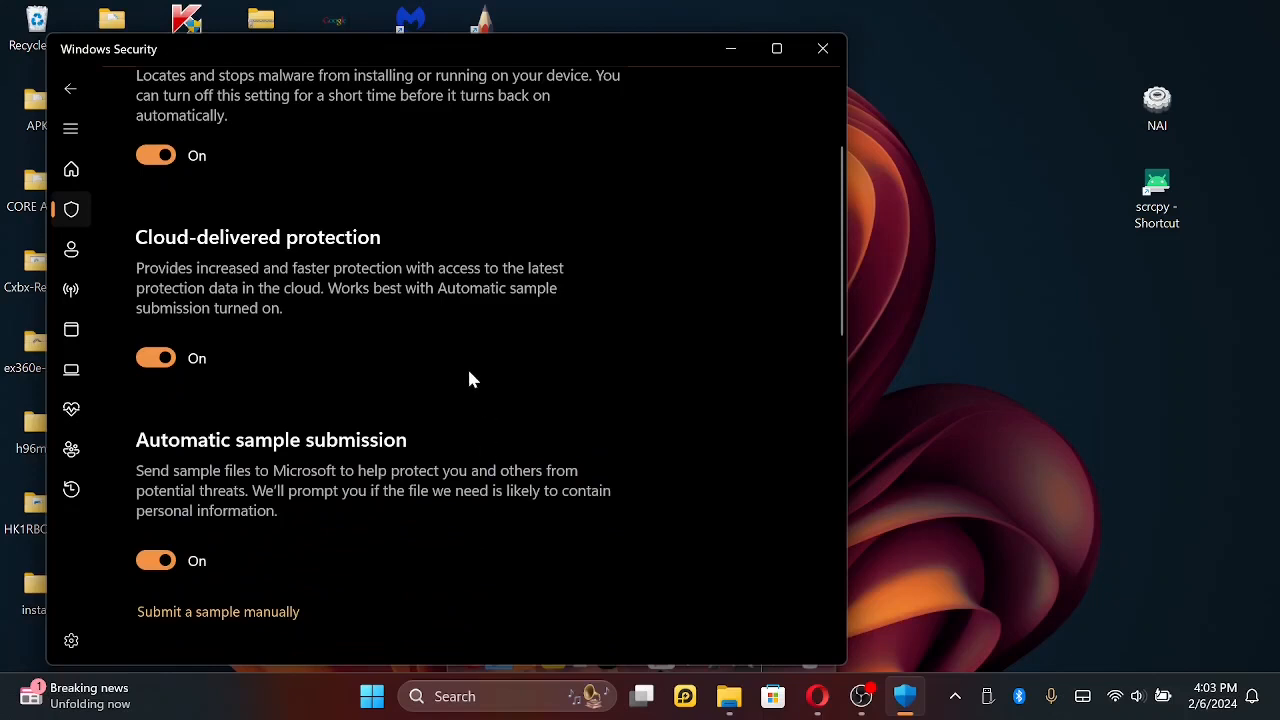
{"action": "scroll", "coordinate": [469, 373], "scroll_direction": "up", "scroll_amount": 4}
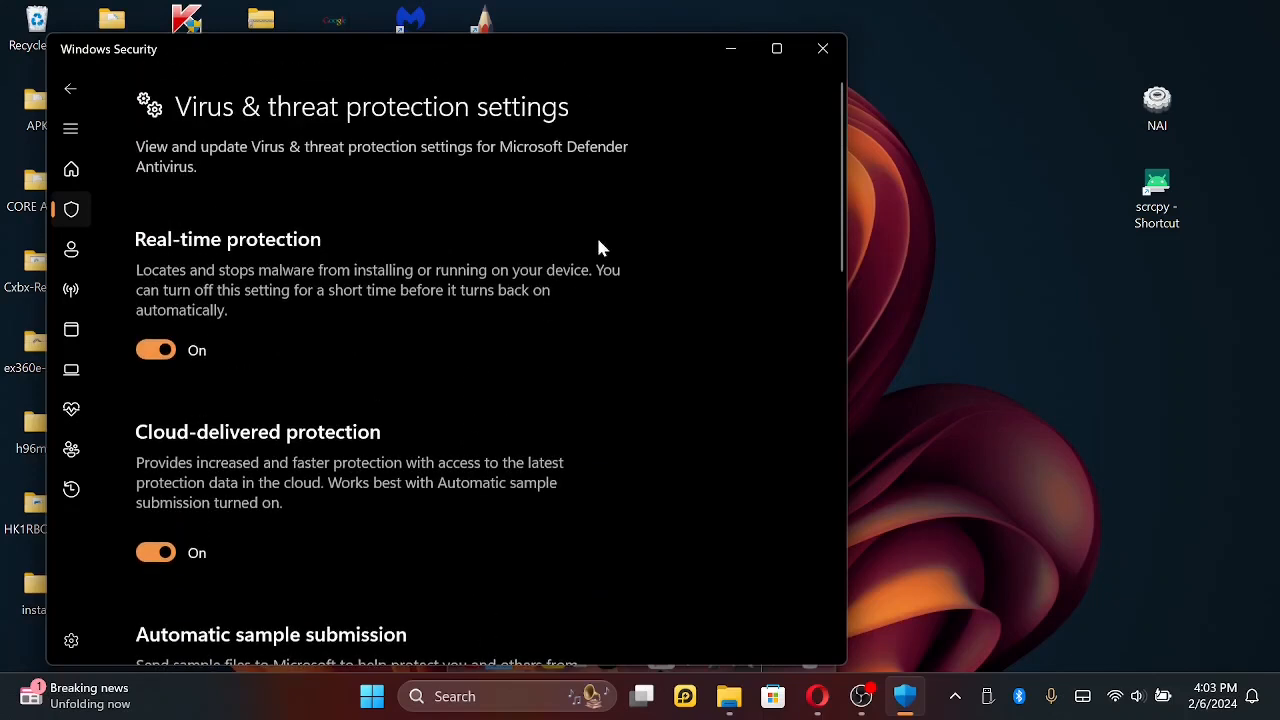
- Return to the Virus & threat protection page and examine its scan, settings, updates and ransomware protection sections
{"action": "left_click", "coordinate": [71, 90]}
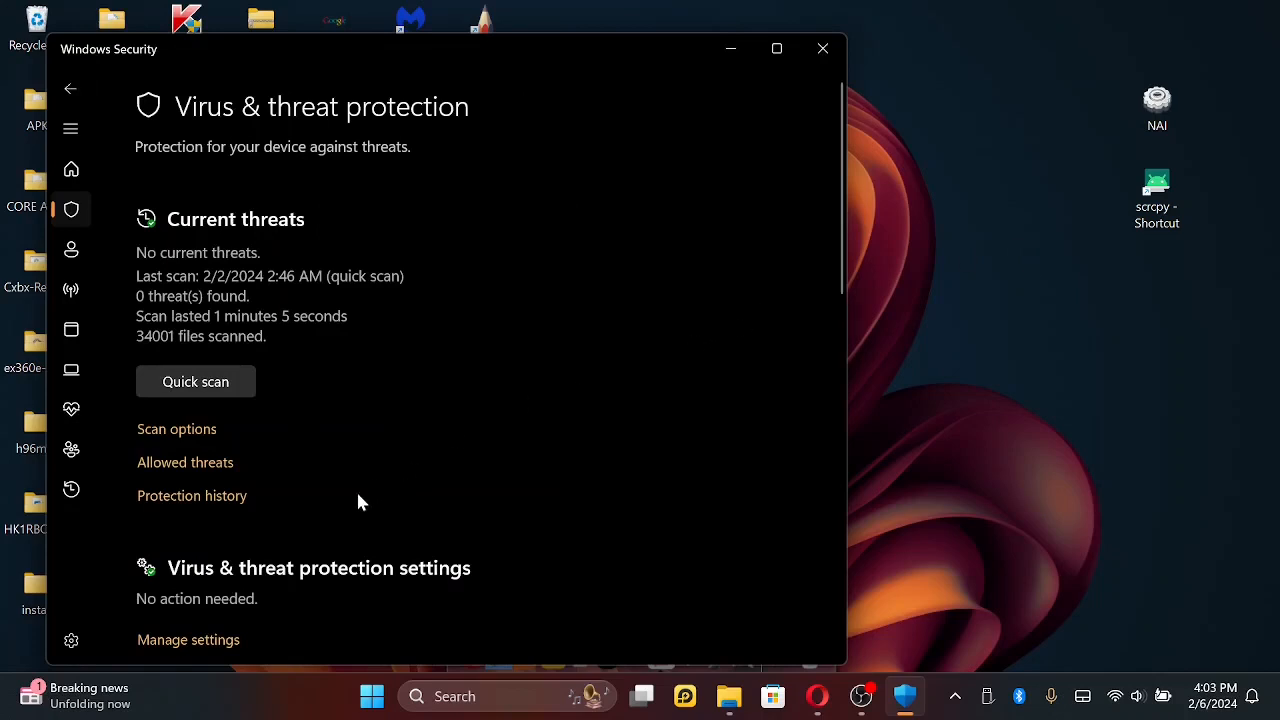
{"action": "scroll", "coordinate": [349, 507], "scroll_direction": "down", "scroll_amount": 1}
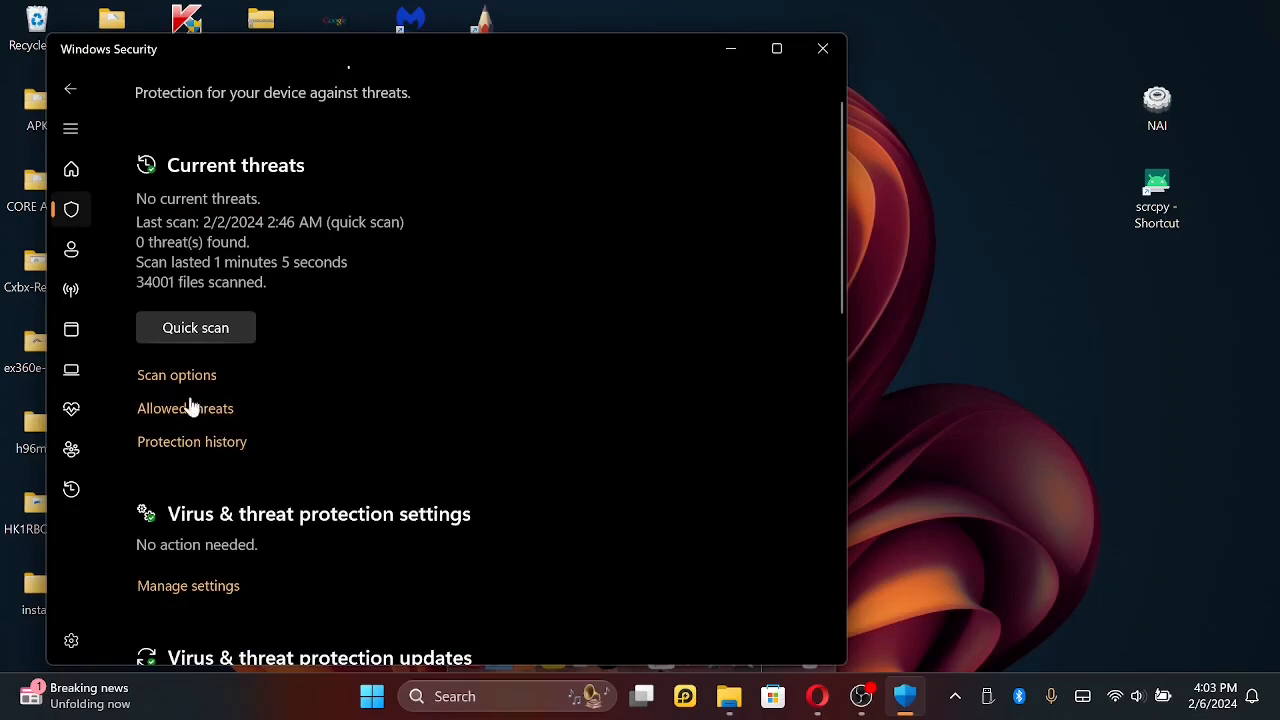
{"action": "scroll", "coordinate": [177, 584], "scroll_direction": "down", "scroll_amount": 3}
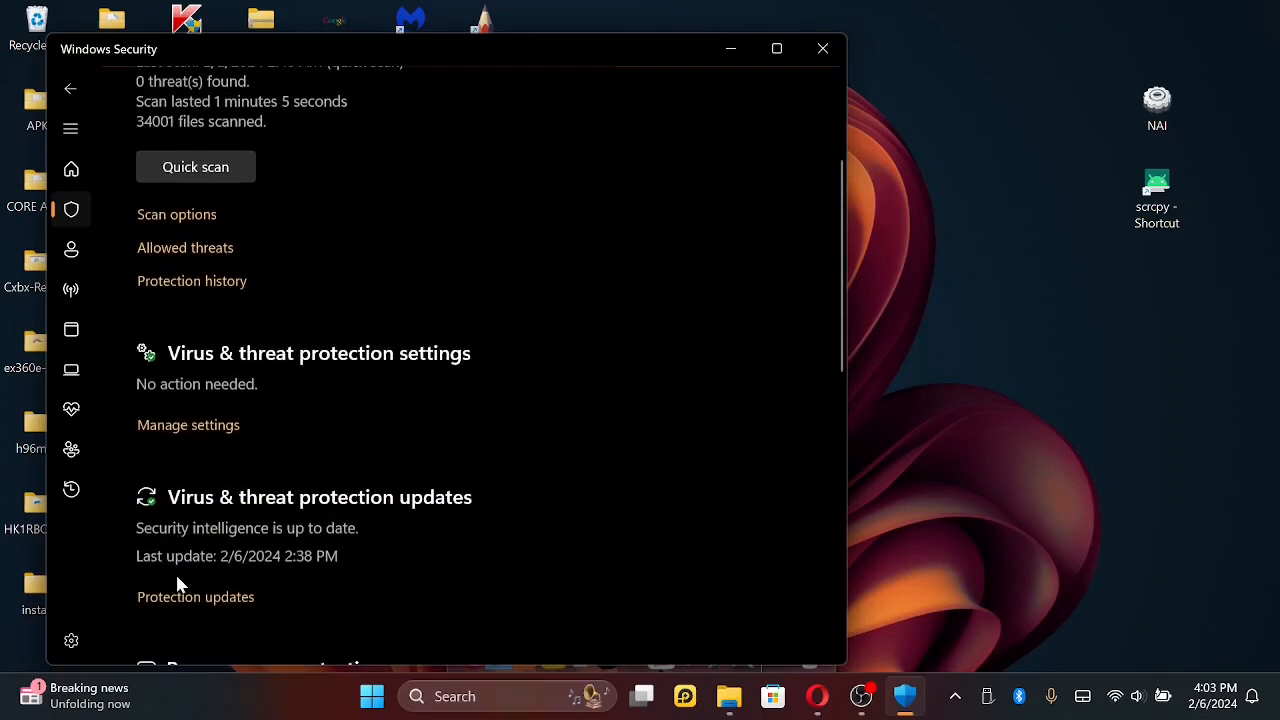
{"action": "scroll", "coordinate": [177, 584], "scroll_direction": "down", "scroll_amount": 4}
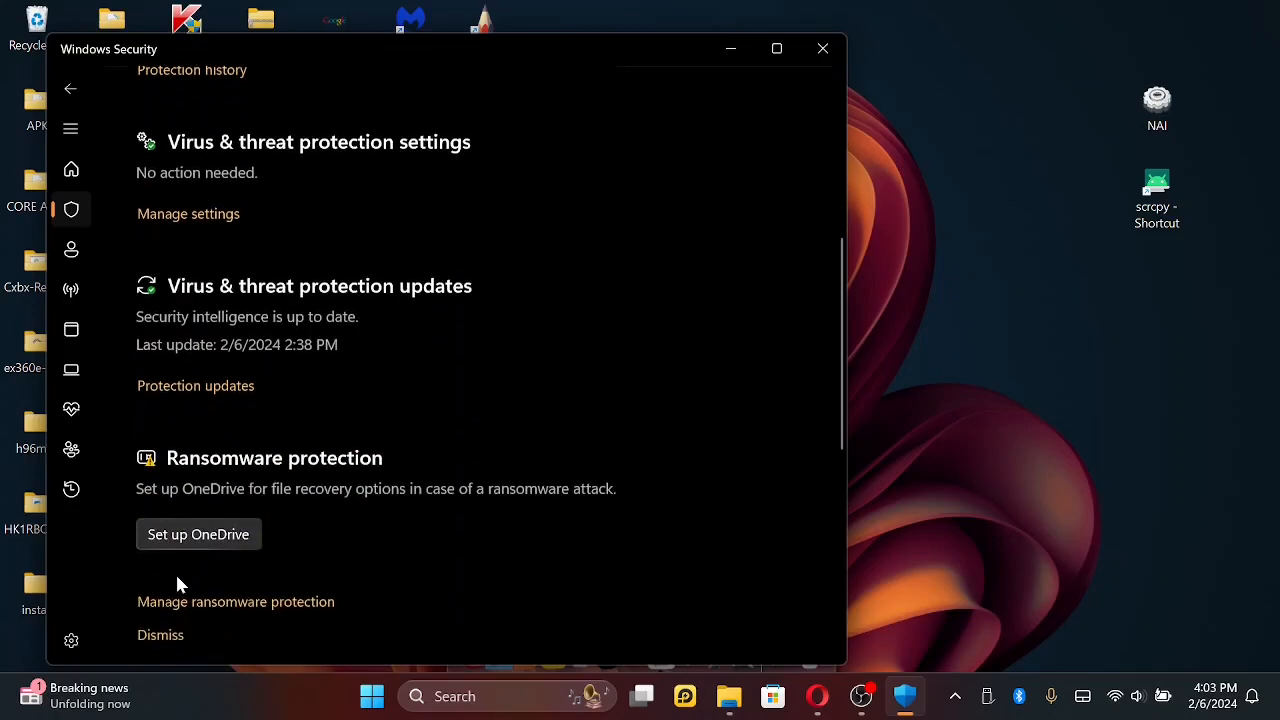
{"action": "scroll", "coordinate": [177, 584], "scroll_direction": "down", "scroll_amount": 4}
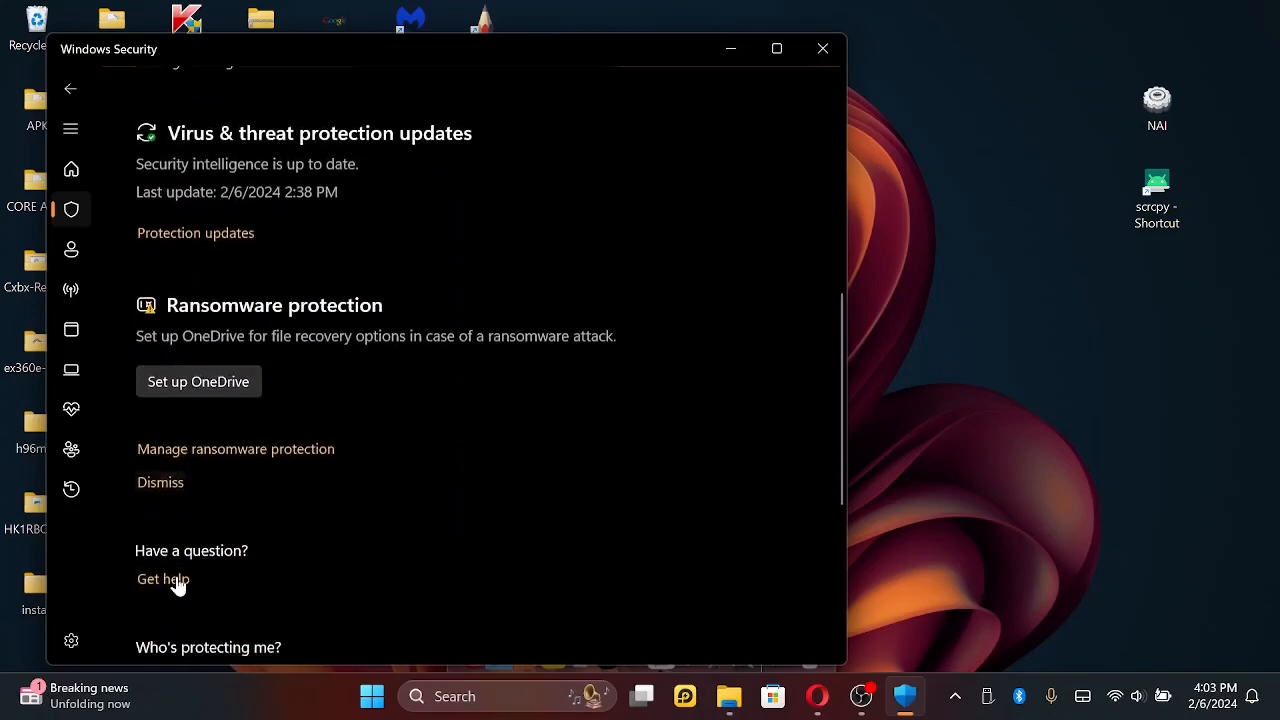
{"action": "scroll", "coordinate": [177, 584], "scroll_direction": "down", "scroll_amount": 2}
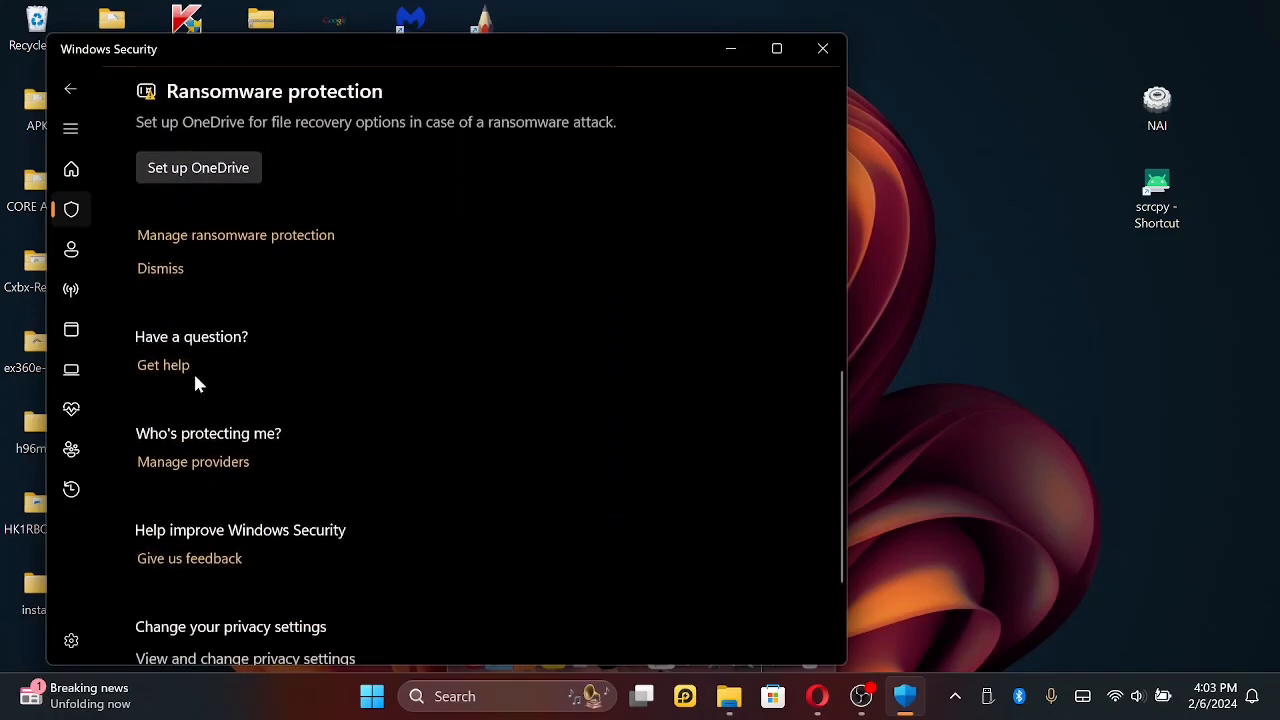
- Reopen the Virus & threat protection settings and look through them down to the Exclusions and privacy sections
{"action": "scroll", "coordinate": [194, 380], "scroll_direction": "up", "scroll_amount": 3}
{"action": "scroll", "coordinate": [195, 380], "scroll_direction": "up", "scroll_amount": 6}
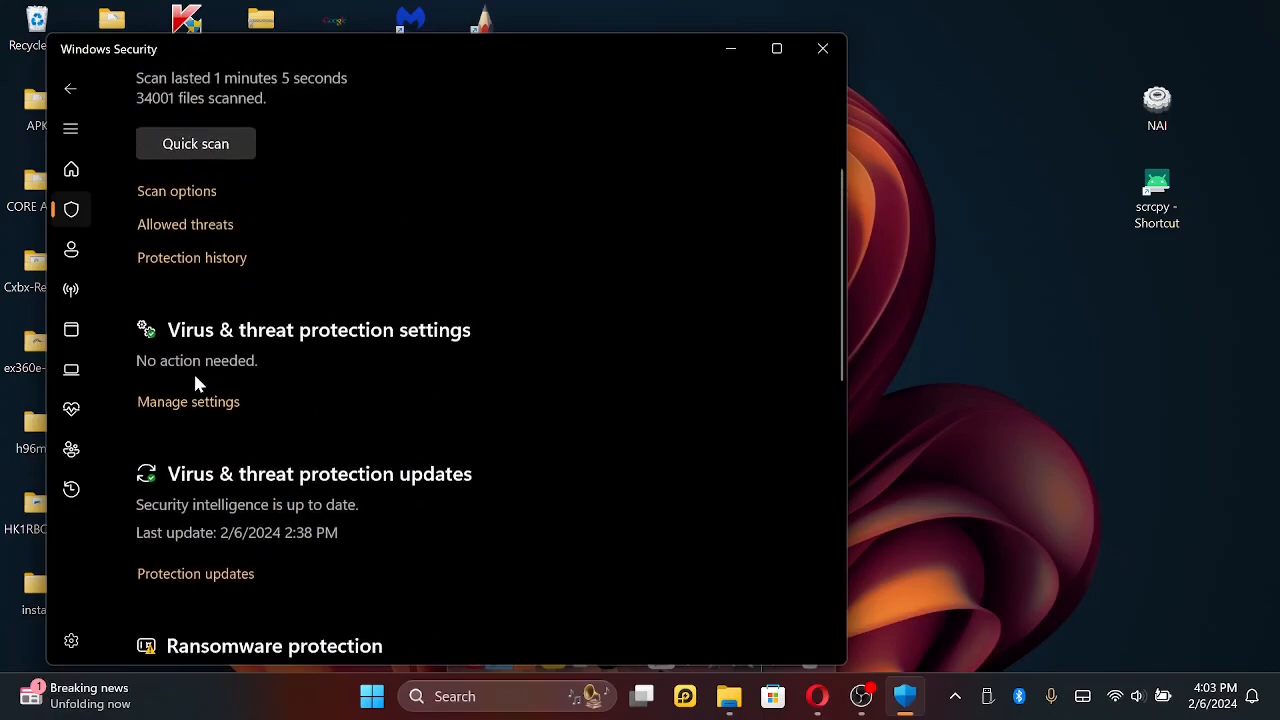
{"action": "left_click", "coordinate": [181, 410]}
{"action": "scroll", "coordinate": [386, 443], "scroll_direction": "down", "scroll_amount": 8}
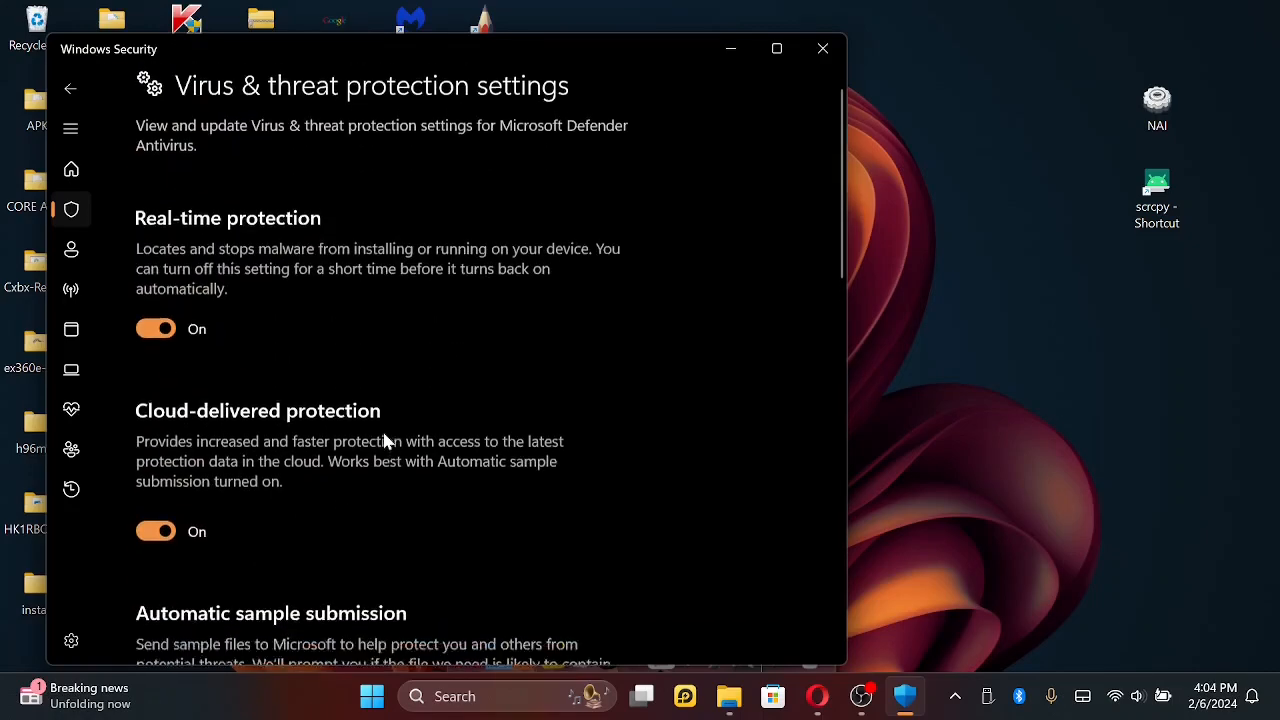
{"action": "scroll", "coordinate": [386, 443], "scroll_direction": "down", "scroll_amount": 6}
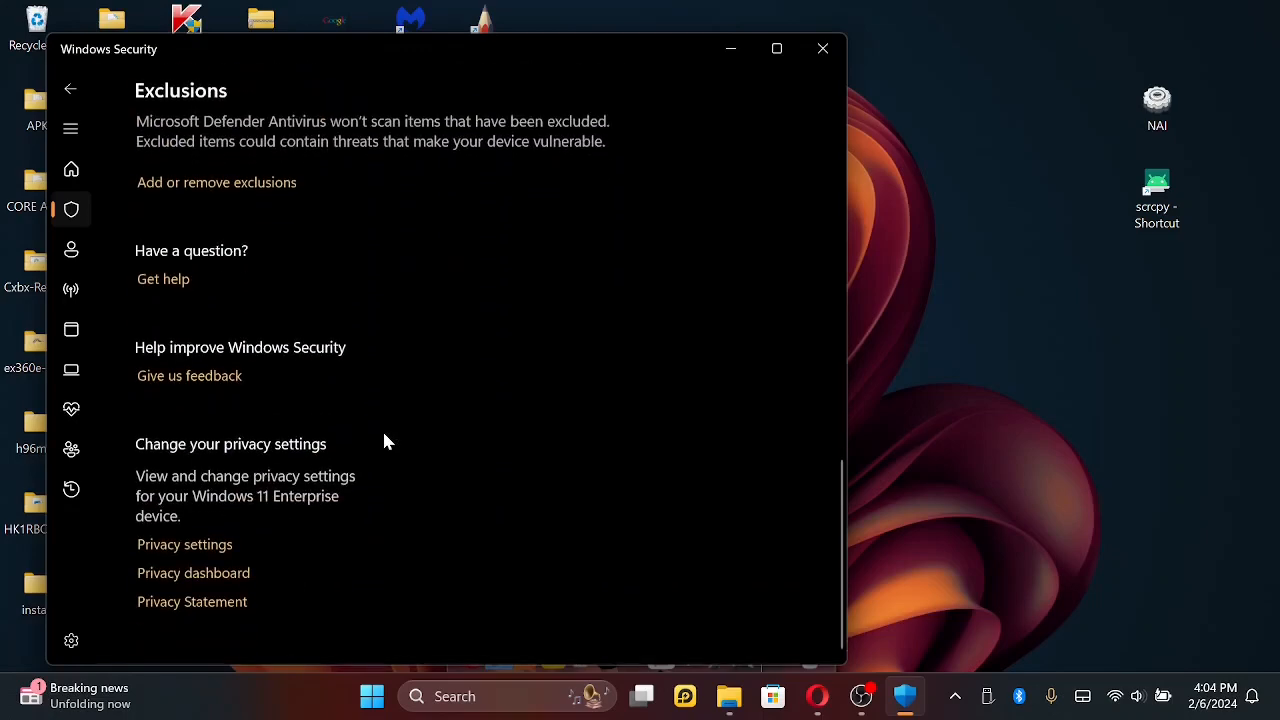
{"action": "scroll", "coordinate": [385, 441], "scroll_direction": "up", "scroll_amount": 2}
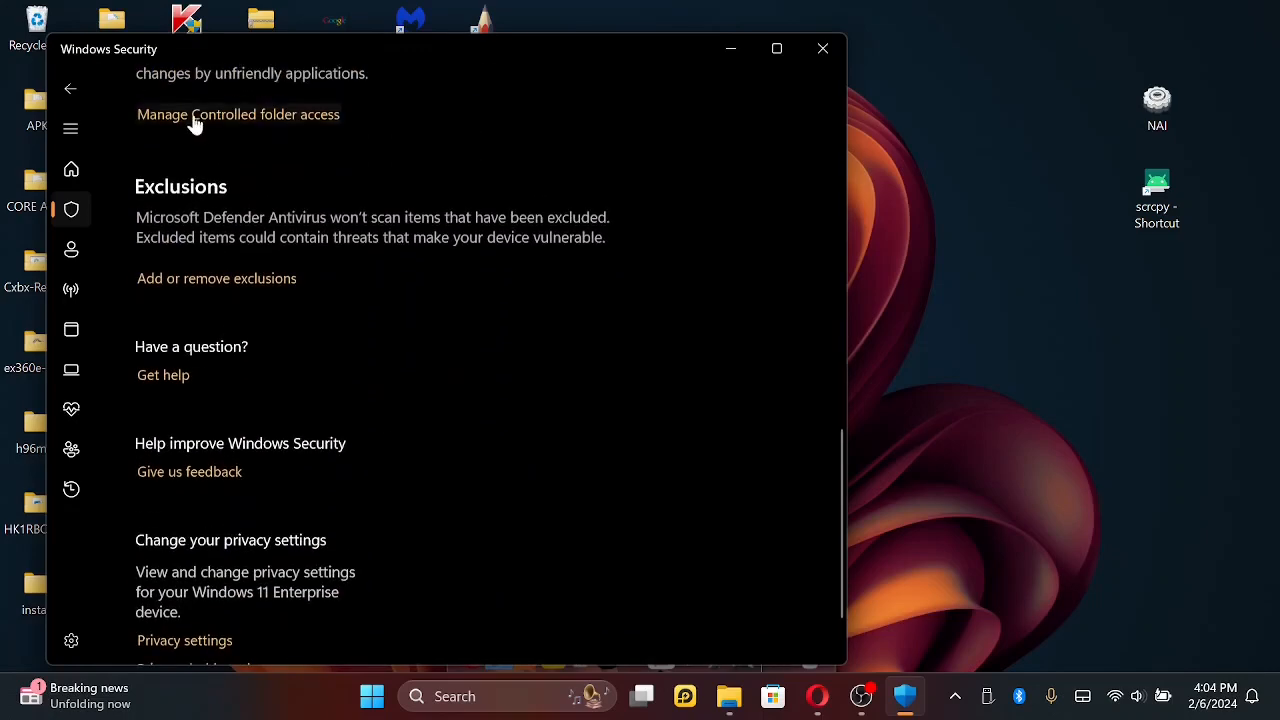
- Go back to Virus & threat protection and review the available scan types under Scan options
{"action": "left_click", "coordinate": [71, 89]}
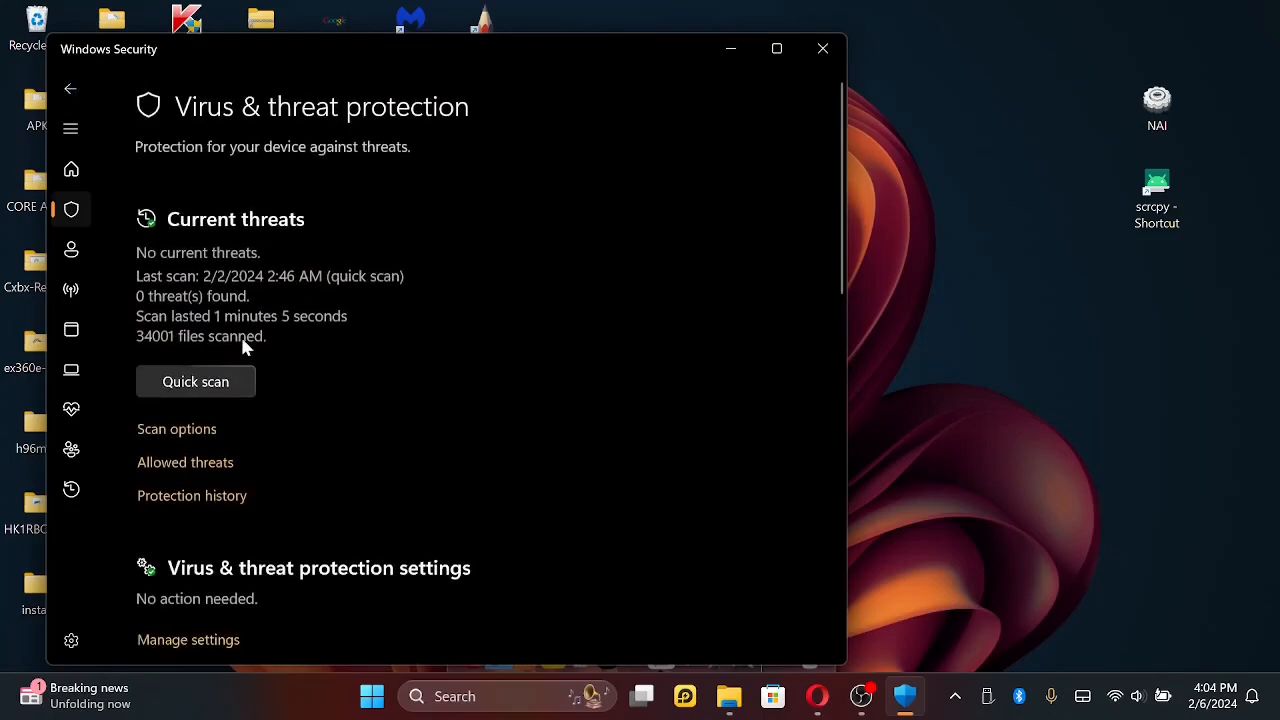
{"action": "left_click", "coordinate": [180, 430]}
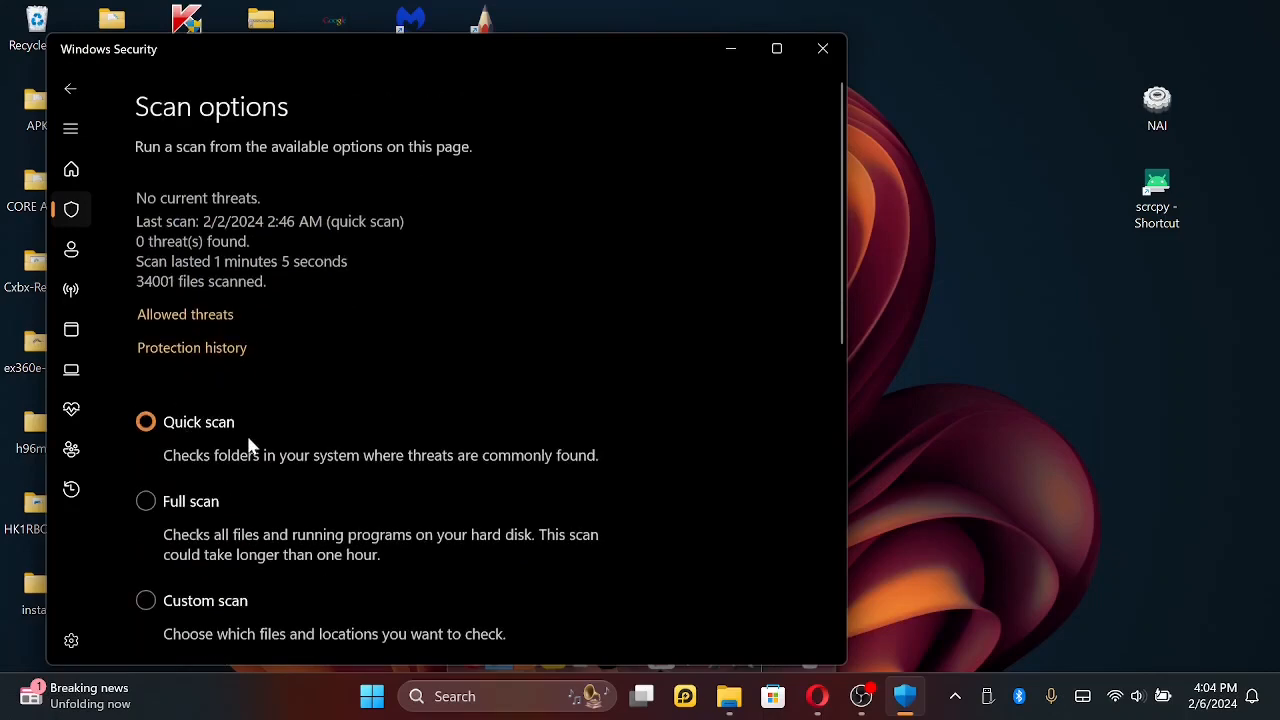
{"action": "scroll", "coordinate": [251, 450], "scroll_direction": "down", "scroll_amount": 3}
{"action": "scroll", "coordinate": [256, 483], "scroll_direction": "down", "scroll_amount": 5}
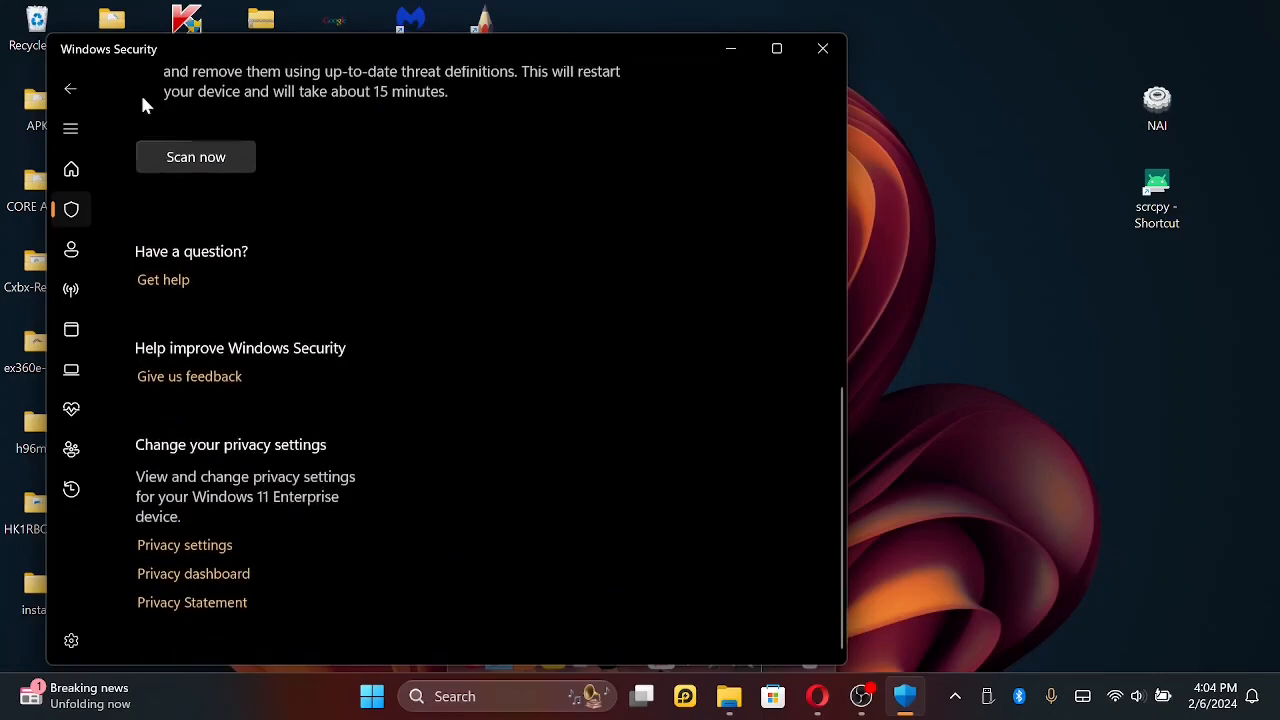
- Leave the scan options and check the Allowed threats list
{"action": "left_click", "coordinate": [66, 89]}
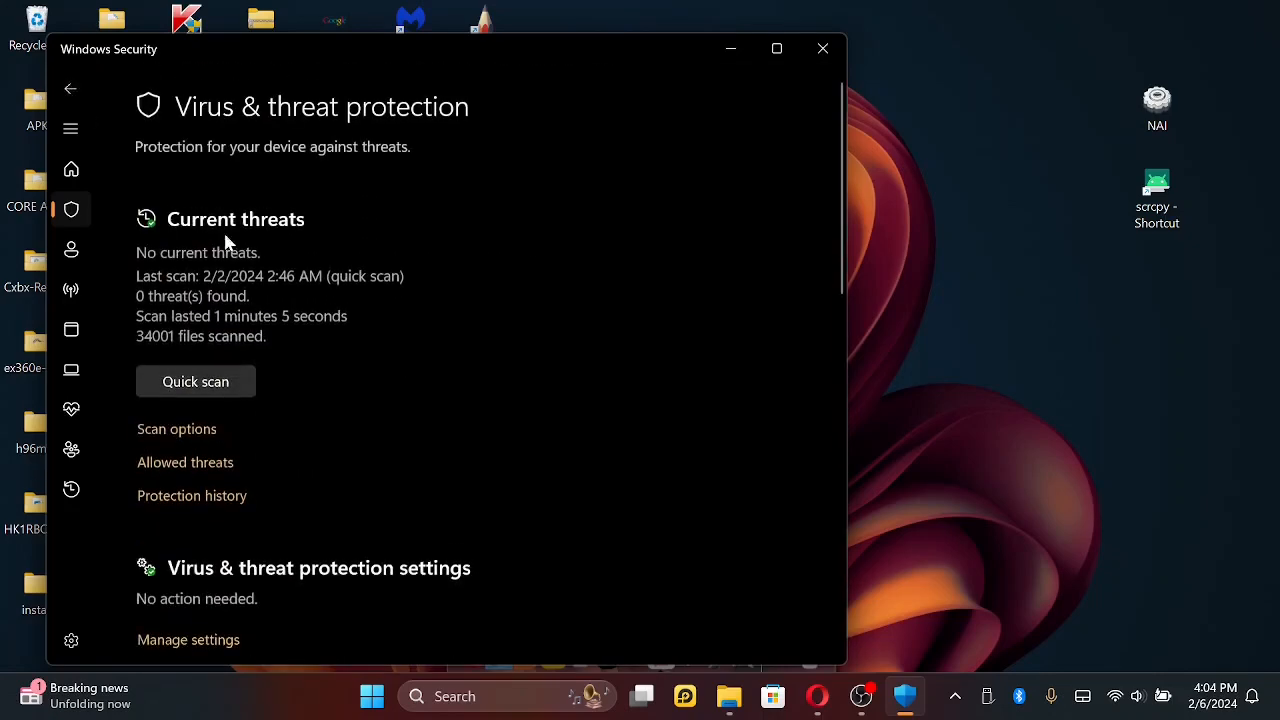
{"action": "scroll", "coordinate": [411, 487], "scroll_direction": "down", "scroll_amount": 1}
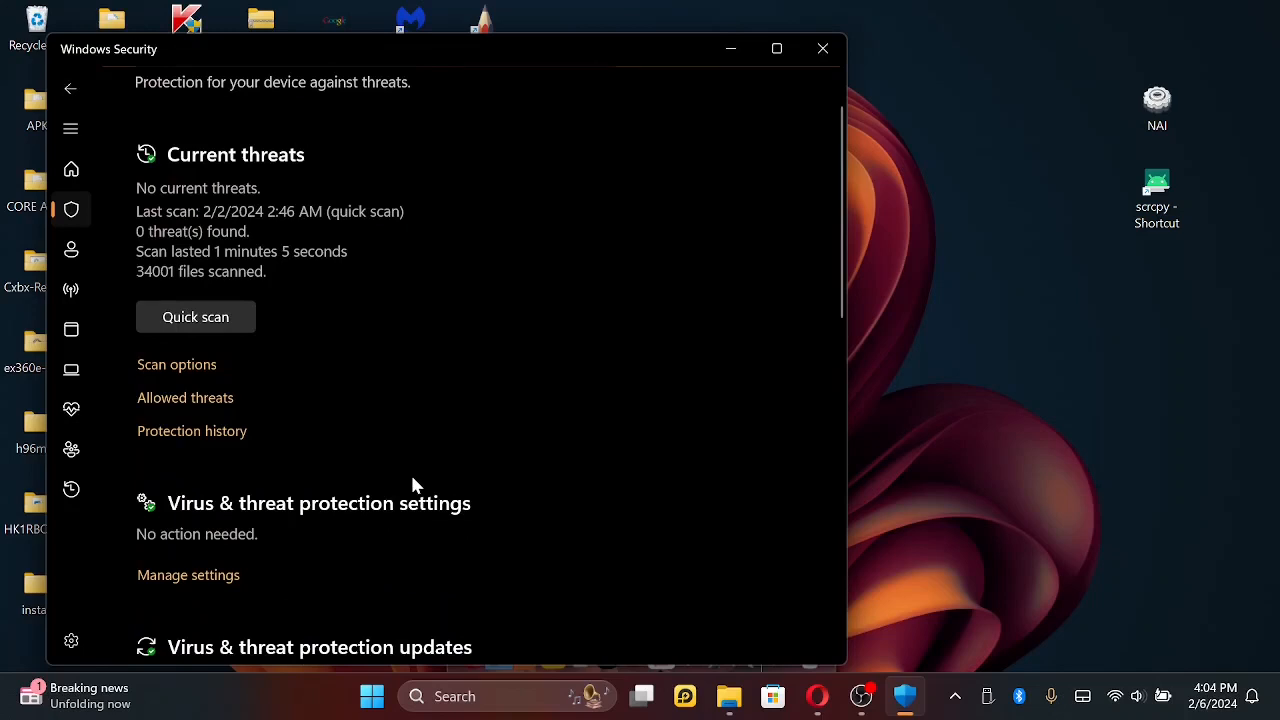
{"action": "scroll", "coordinate": [415, 485], "scroll_direction": "down", "scroll_amount": 1}
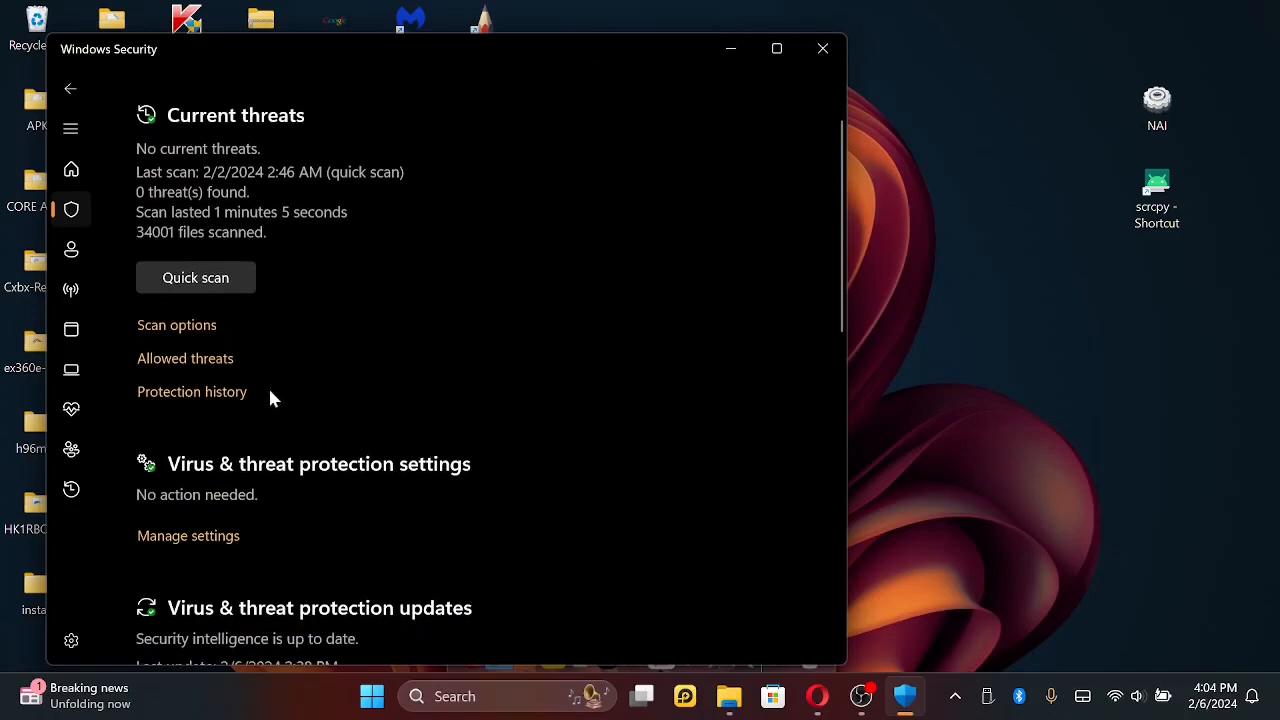
{"action": "left_click", "coordinate": [186, 360]}
{"action": "scroll", "coordinate": [357, 399], "scroll_direction": "down", "scroll_amount": 2}
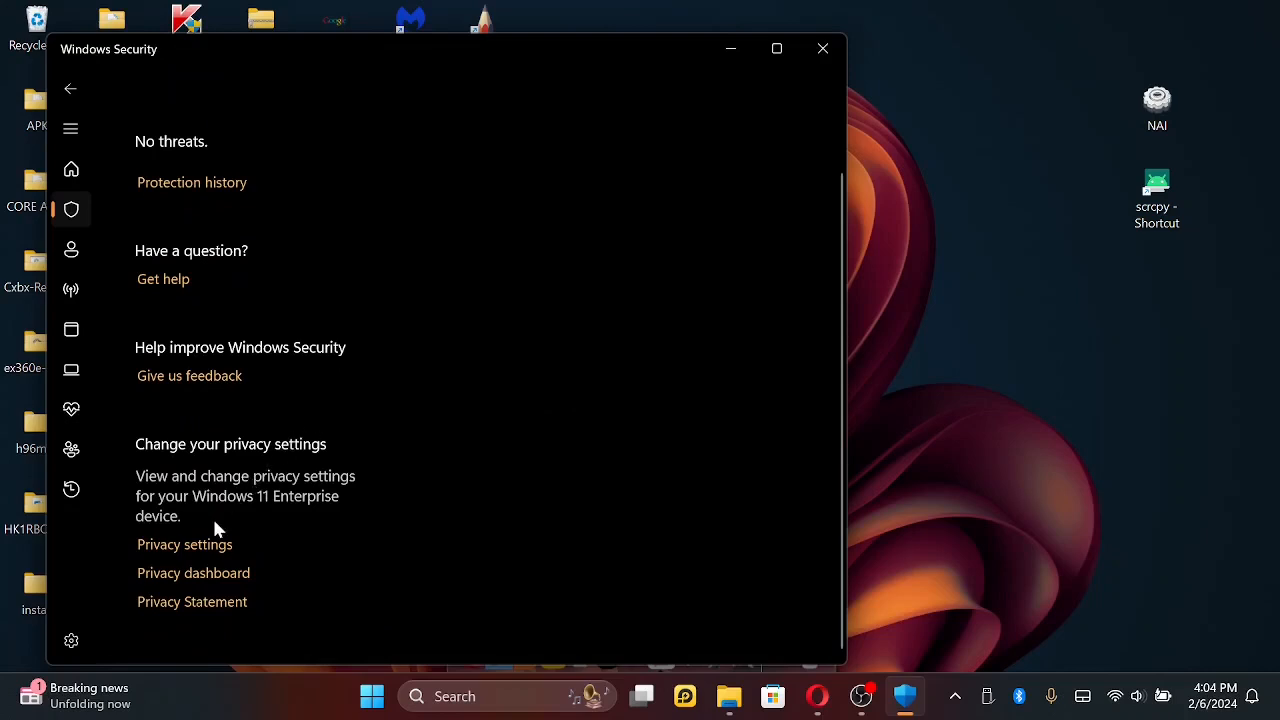
- Return from Allowed threats and read through the Virus & threat protection page from Current threats to Ransomware protection
{"action": "left_click", "coordinate": [71, 90]}
{"action": "scroll", "coordinate": [352, 372], "scroll_direction": "down", "scroll_amount": 1}
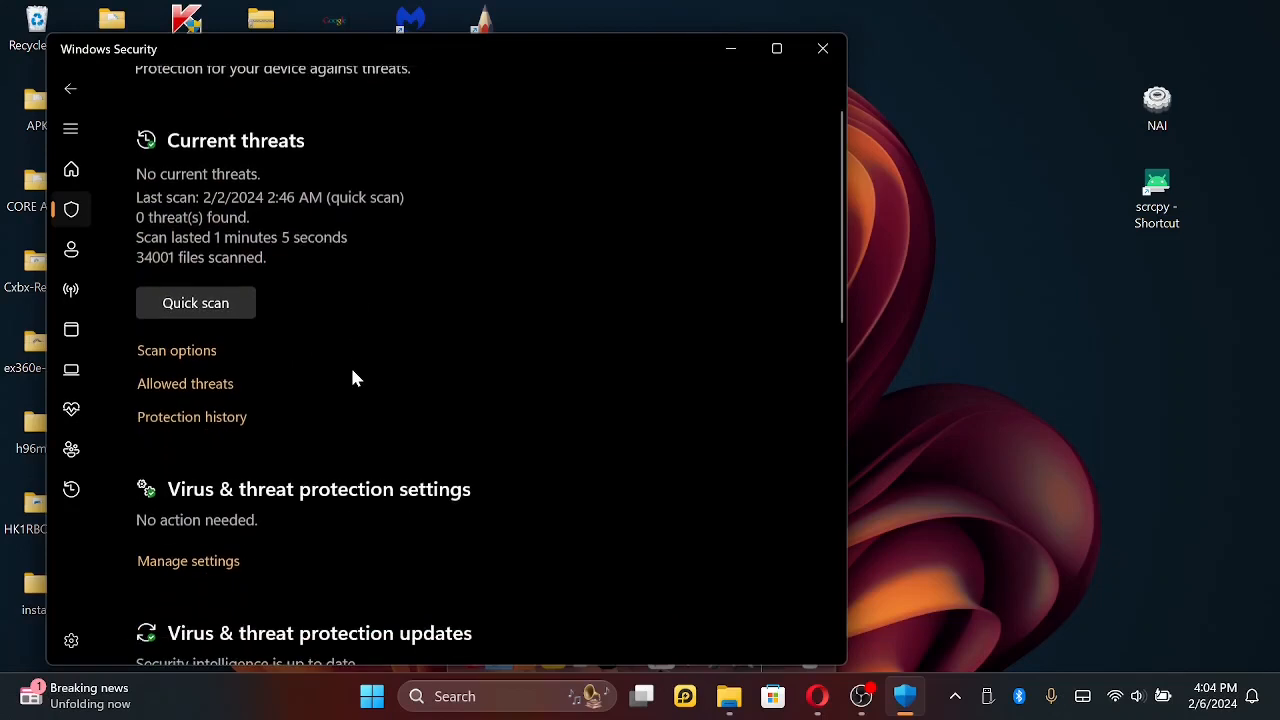
{"action": "scroll", "coordinate": [352, 378], "scroll_direction": "down", "scroll_amount": 3}
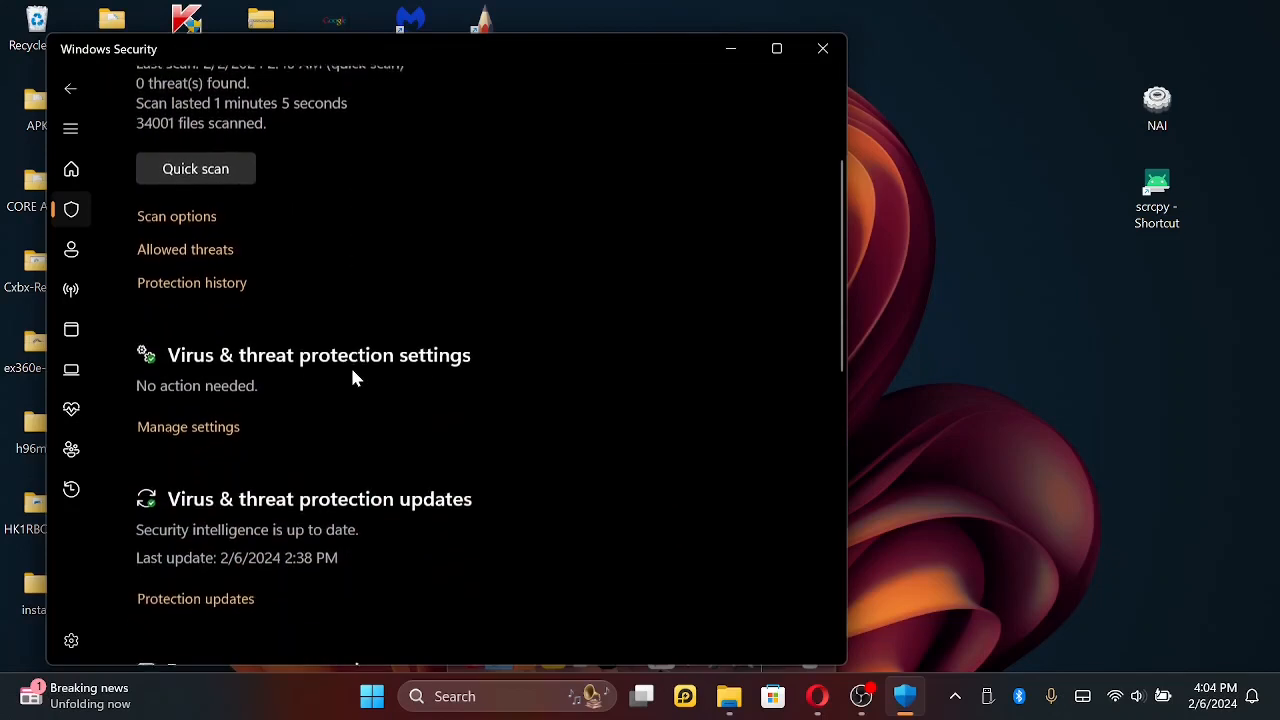
{"action": "scroll", "coordinate": [278, 505], "scroll_direction": "down", "scroll_amount": 4}
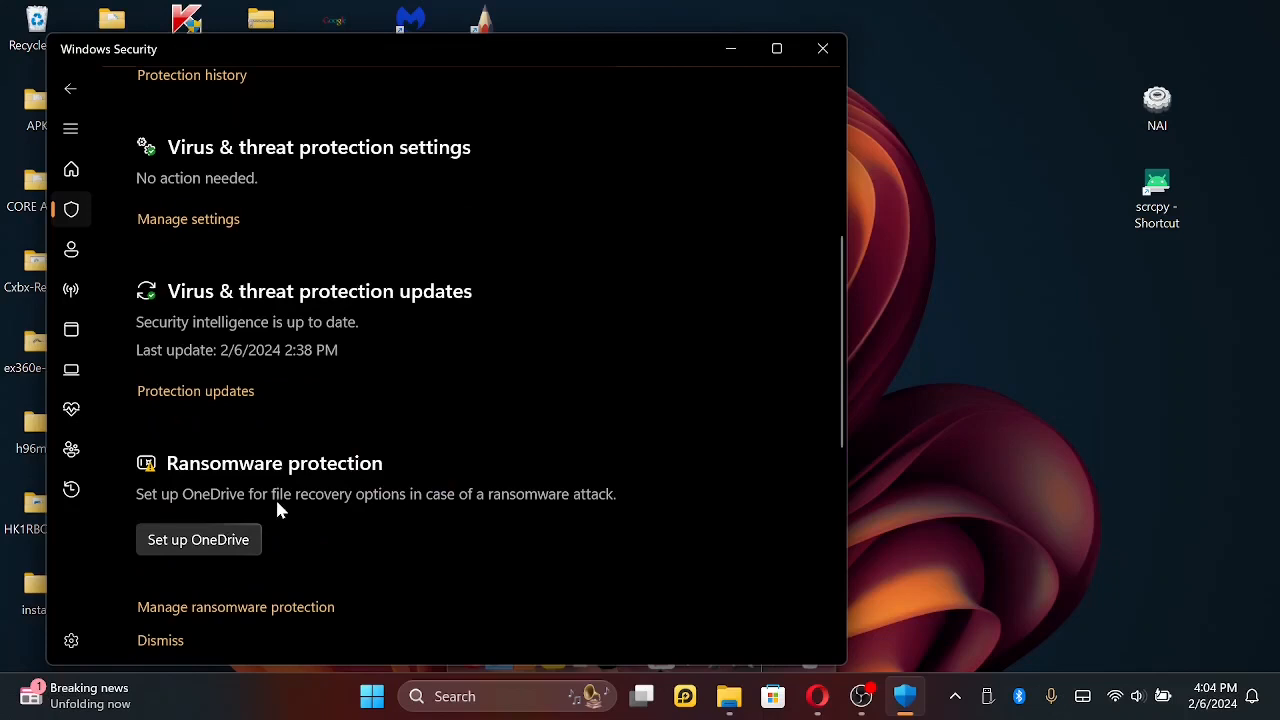
{"action": "scroll", "coordinate": [403, 533], "scroll_direction": "down", "scroll_amount": 3}
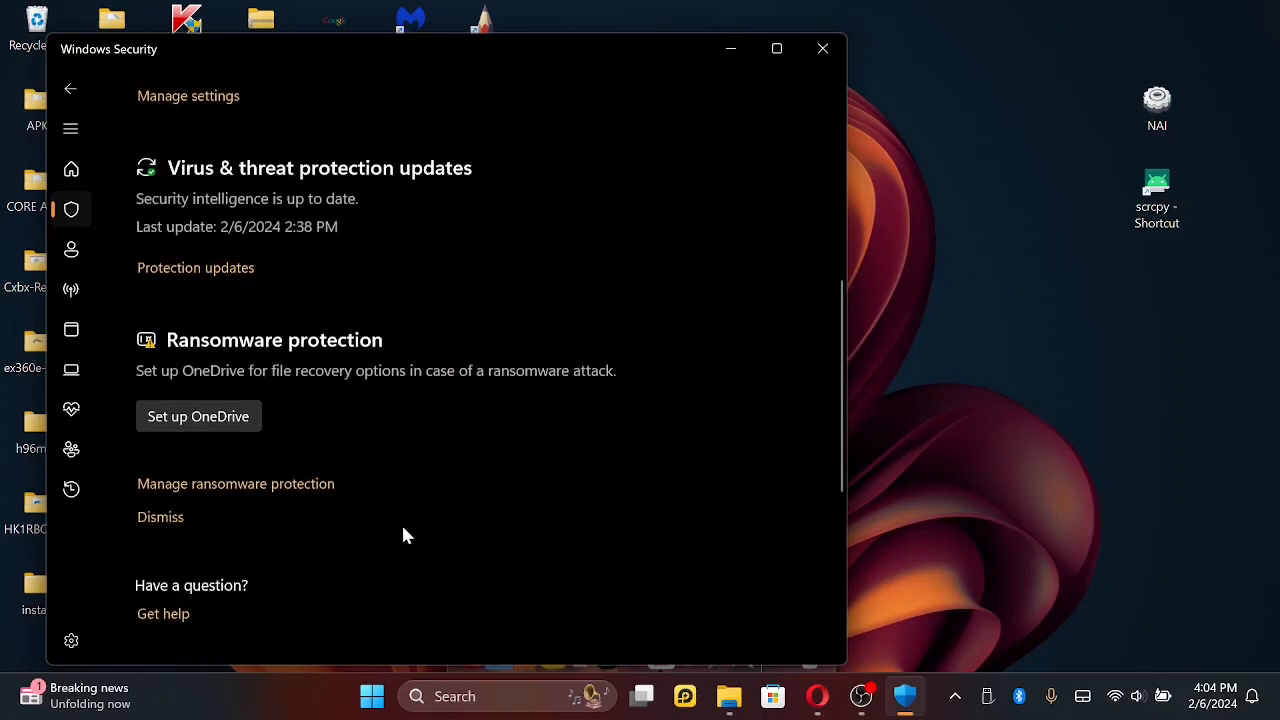
{"action": "scroll", "coordinate": [403, 535], "scroll_direction": "up", "scroll_amount": 7}
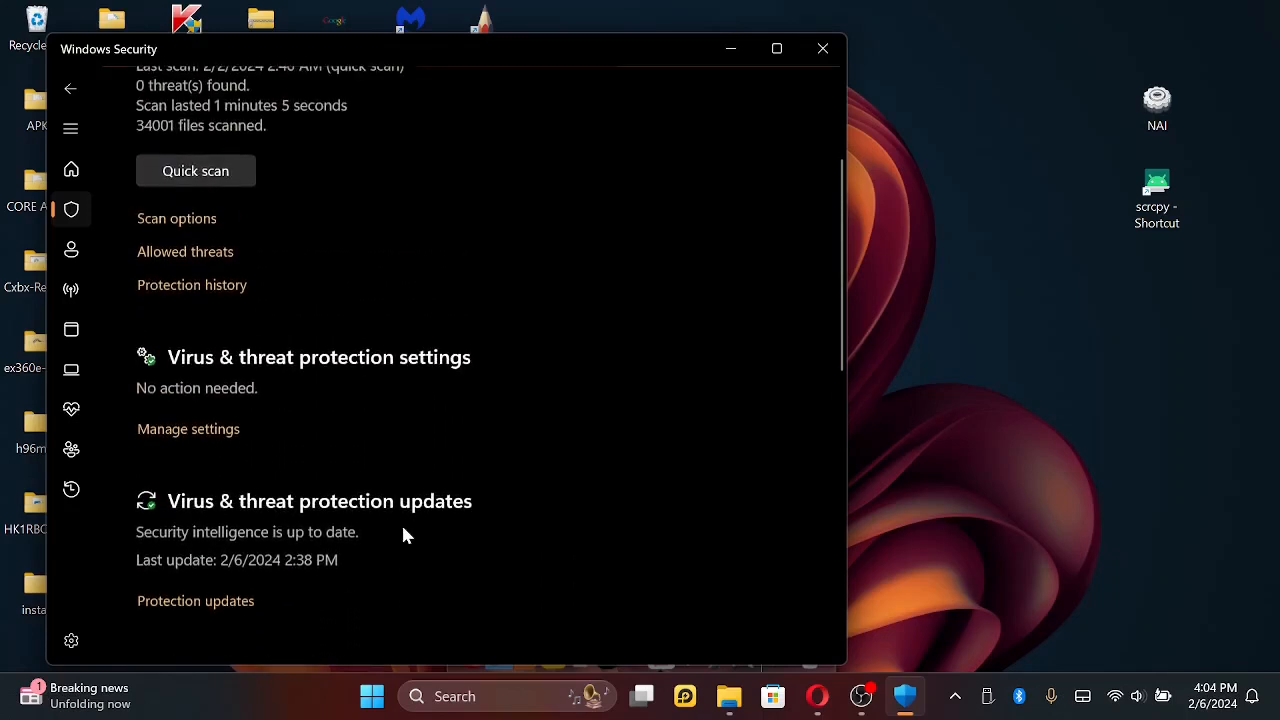
{"action": "scroll", "coordinate": [403, 535], "scroll_direction": "up", "scroll_amount": 2}
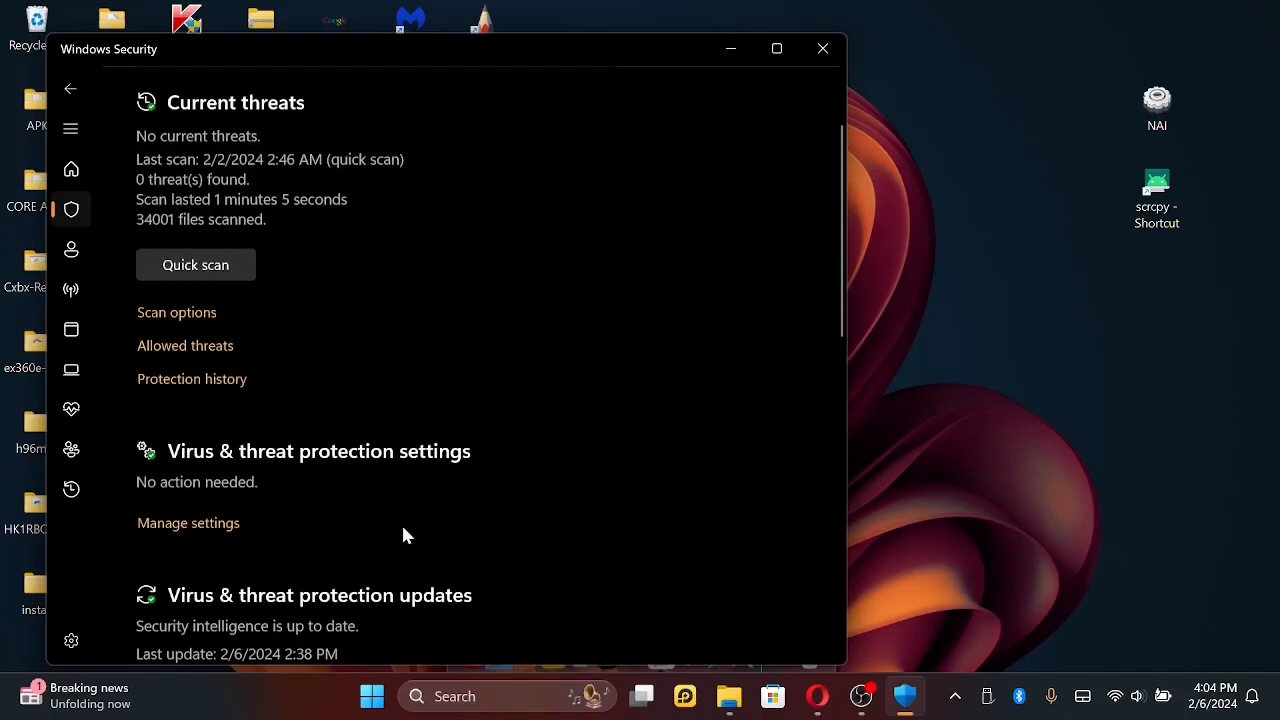
{"action": "scroll", "coordinate": [403, 535], "scroll_direction": "up", "scroll_amount": 2}
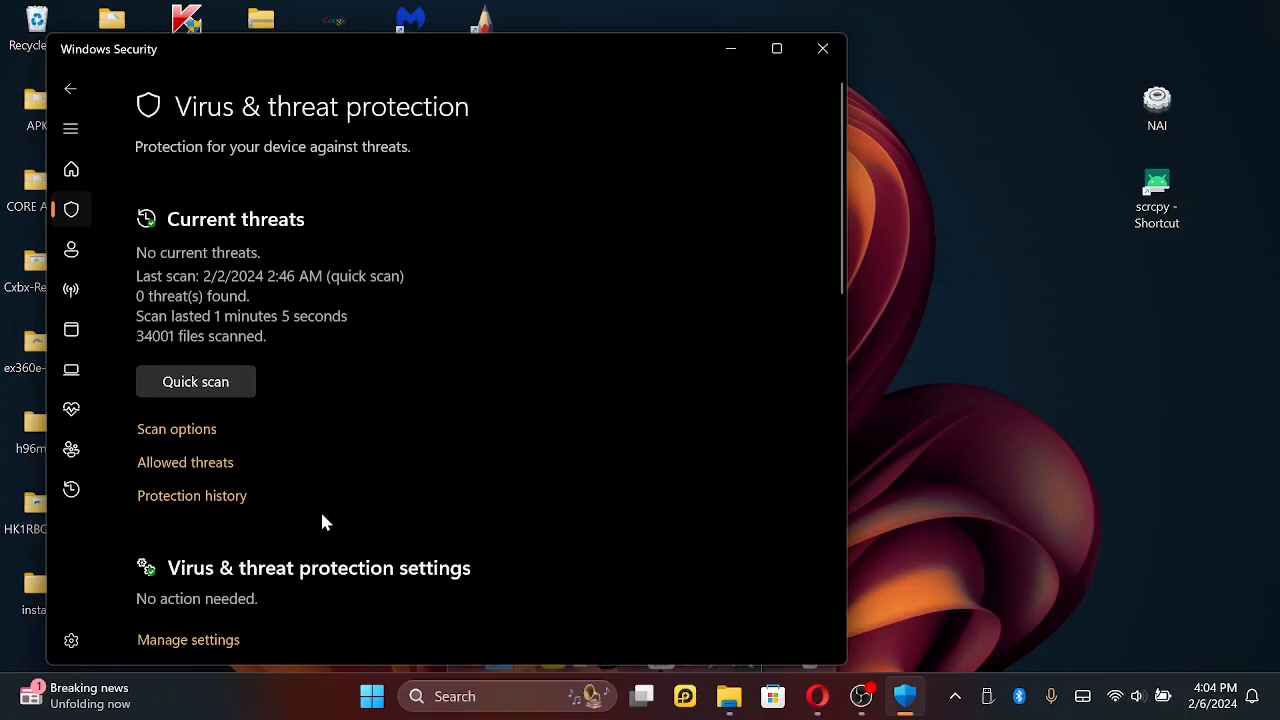
- Return to the Security at a glance overview and examine the firewall, browser control and device security categories
{"action": "left_click", "coordinate": [71, 172]}
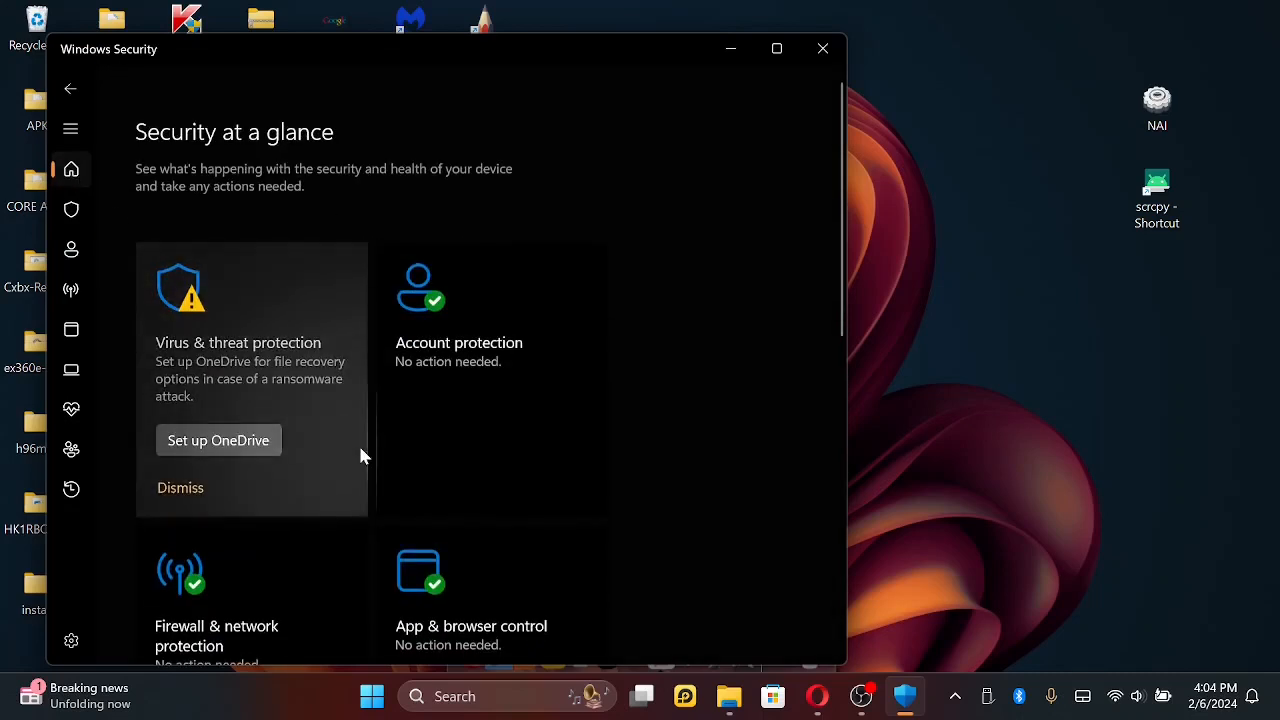
{"action": "scroll", "coordinate": [362, 456], "scroll_direction": "down", "scroll_amount": 3}
{"action": "scroll", "coordinate": [362, 456], "scroll_direction": "down", "scroll_amount": 4}
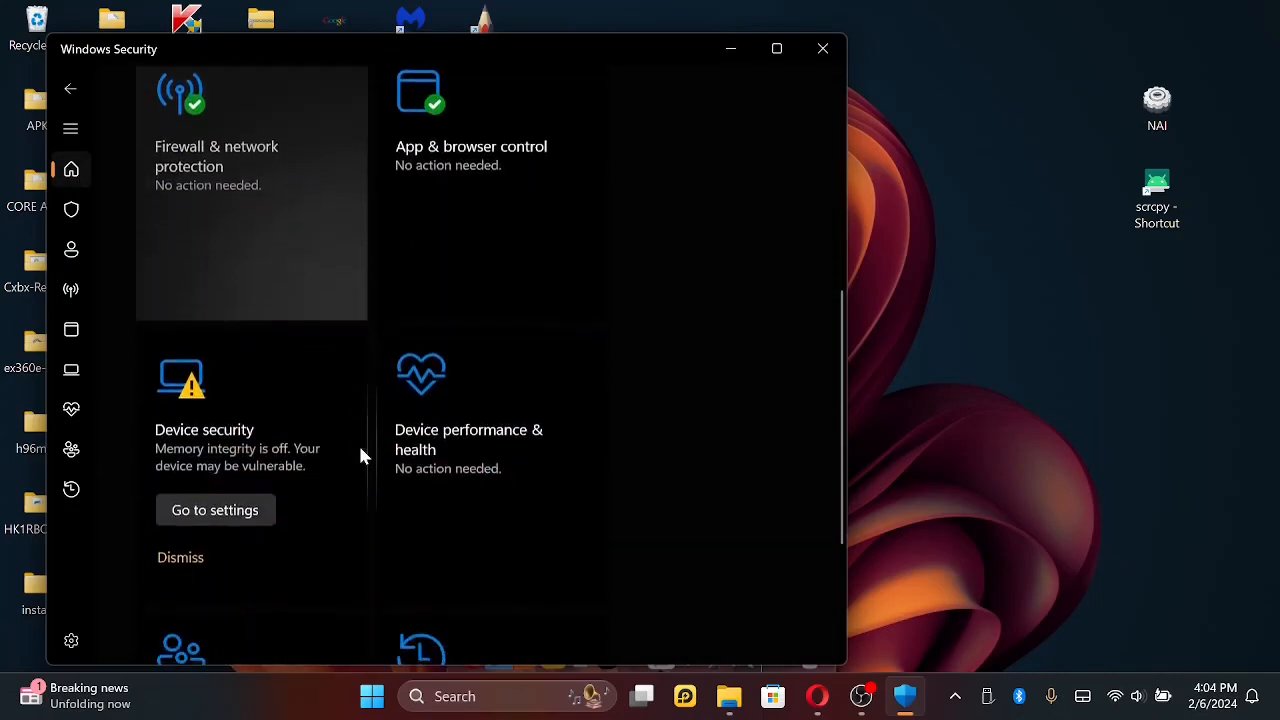
- Look over the remaining categories on the Security at a glance page, from Device security to Family options and Protection history
{"action": "scroll", "coordinate": [362, 456], "scroll_direction": "down", "scroll_amount": 3}
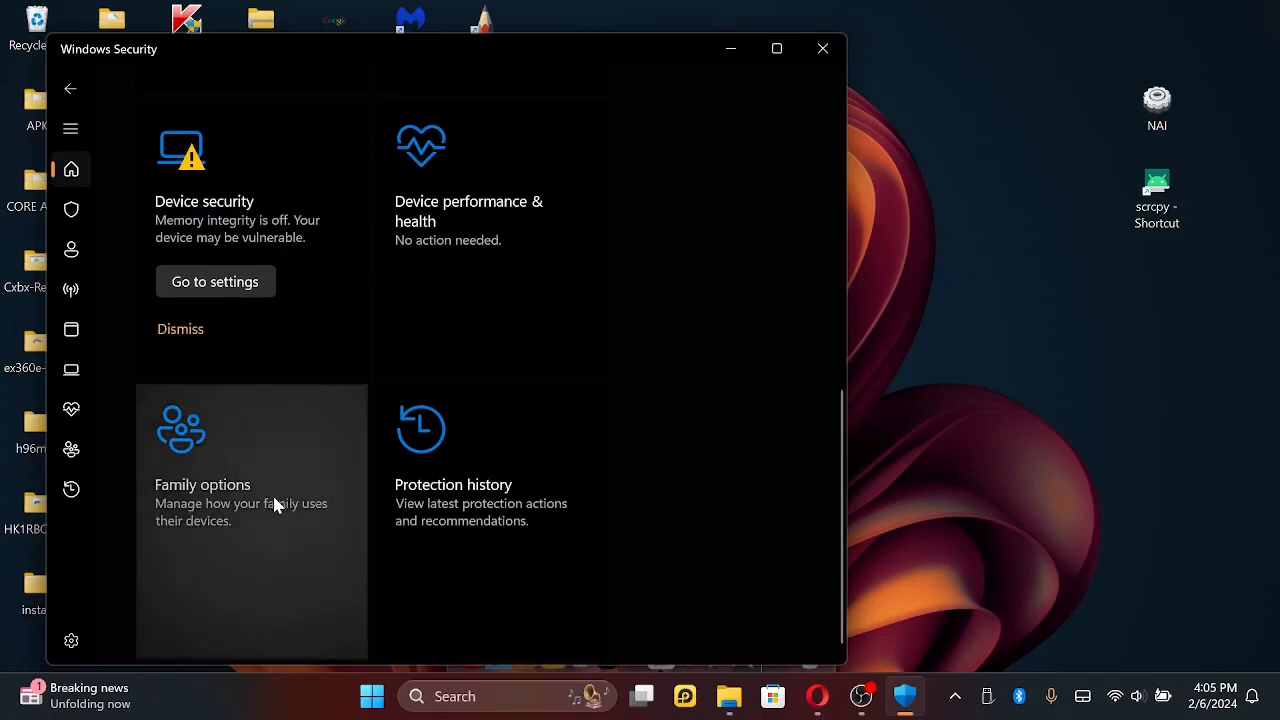
{"action": "scroll", "coordinate": [623, 502], "scroll_direction": "down", "scroll_amount": 1}
{"action": "scroll", "coordinate": [626, 514], "scroll_direction": "up", "scroll_amount": 2}
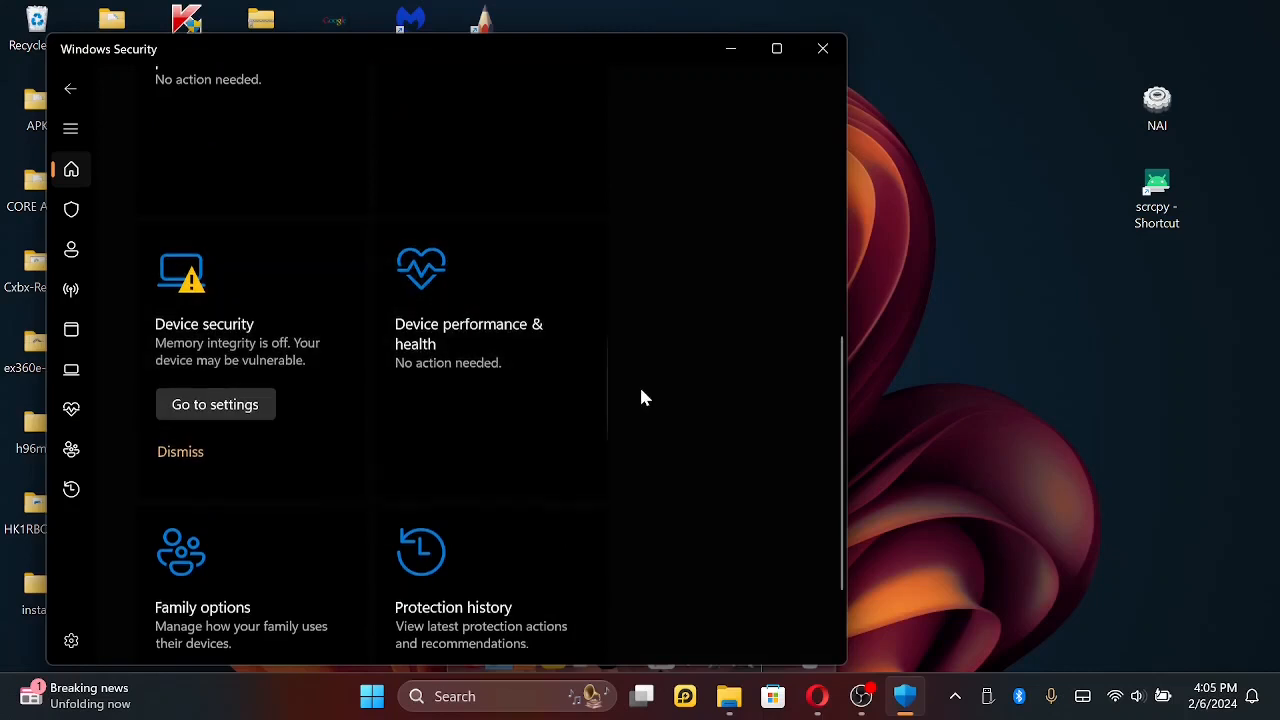
{"action": "scroll", "coordinate": [641, 397], "scroll_direction": "up", "scroll_amount": 2}
{"action": "scroll", "coordinate": [641, 397], "scroll_direction": "up", "scroll_amount": 5}
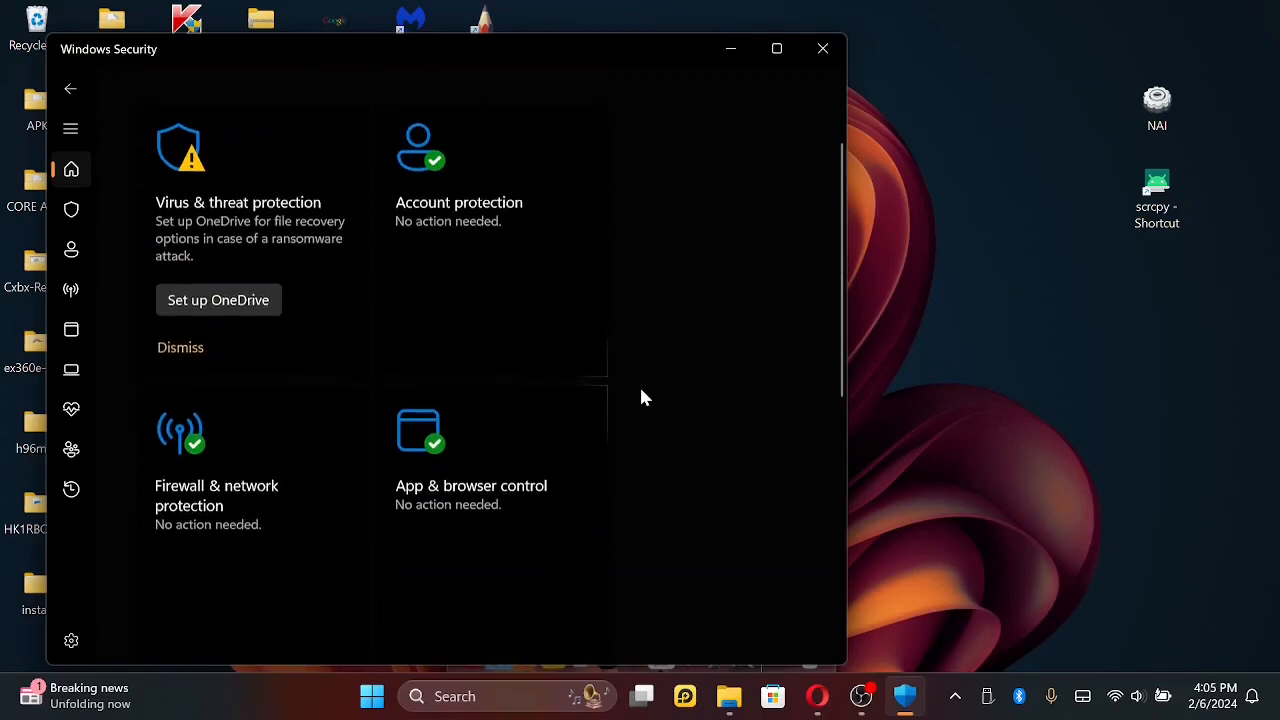
{"action": "scroll", "coordinate": [641, 397], "scroll_direction": "up", "scroll_amount": 1}
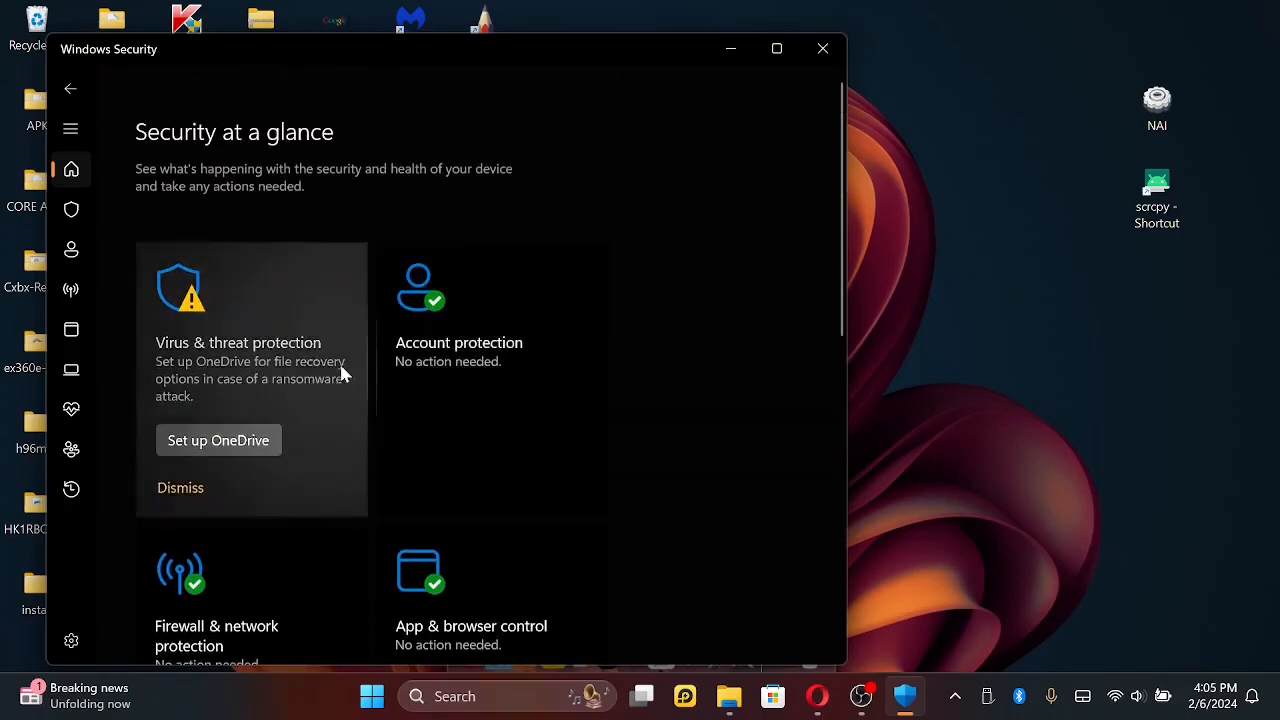
- Open Virus & threat protection and read through its Allowed threats page down to the privacy links
{"action": "left_click", "coordinate": [253, 332]}
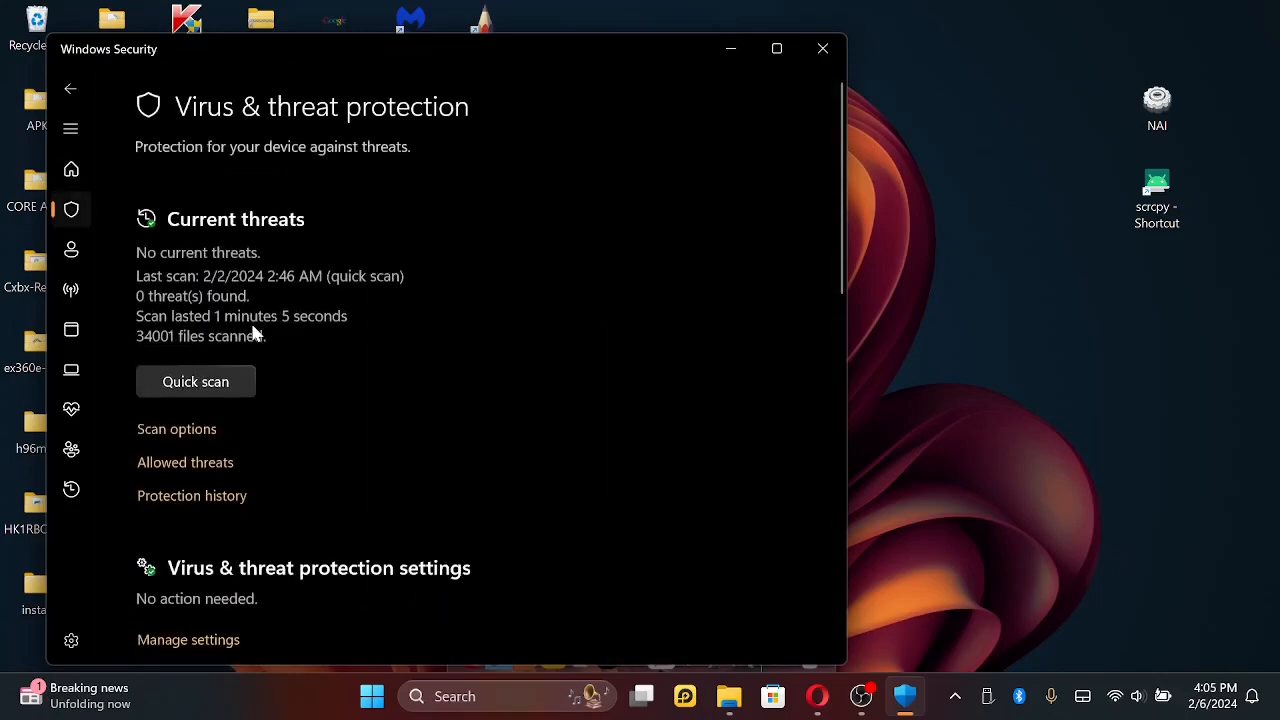
{"action": "scroll", "coordinate": [500, 452], "scroll_direction": "down", "scroll_amount": 1}
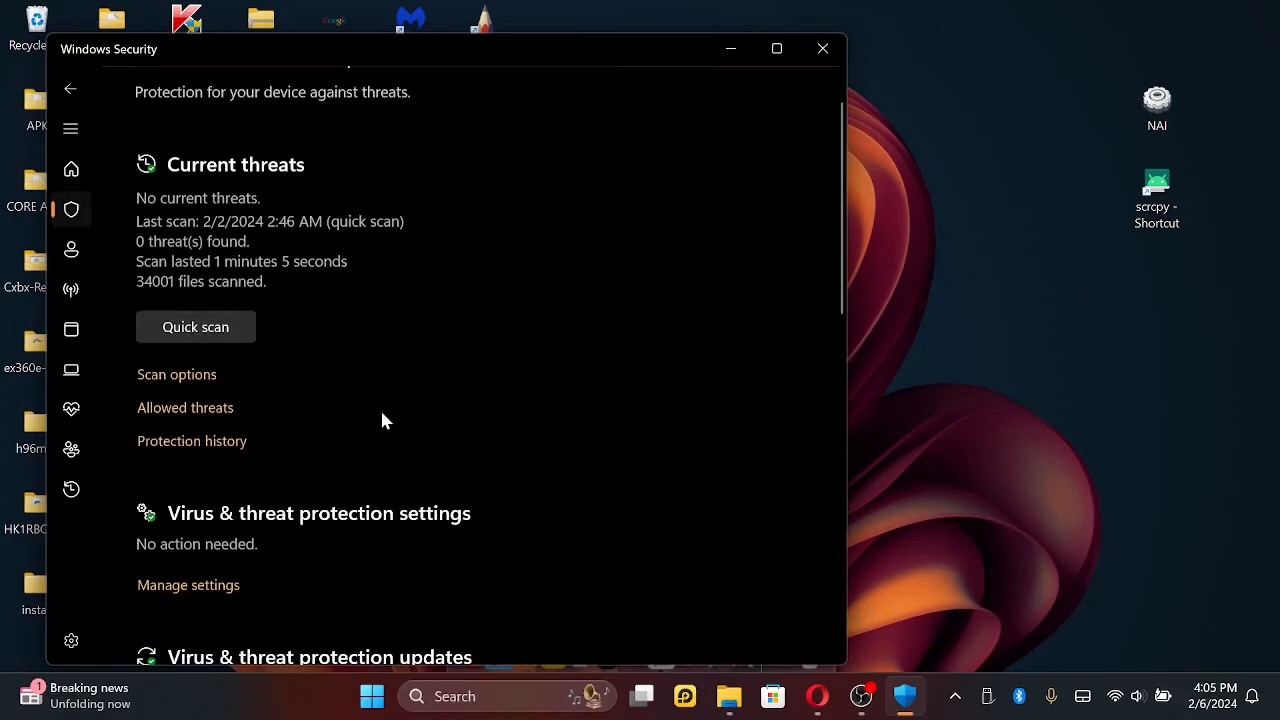
{"action": "left_click", "coordinate": [185, 408]}
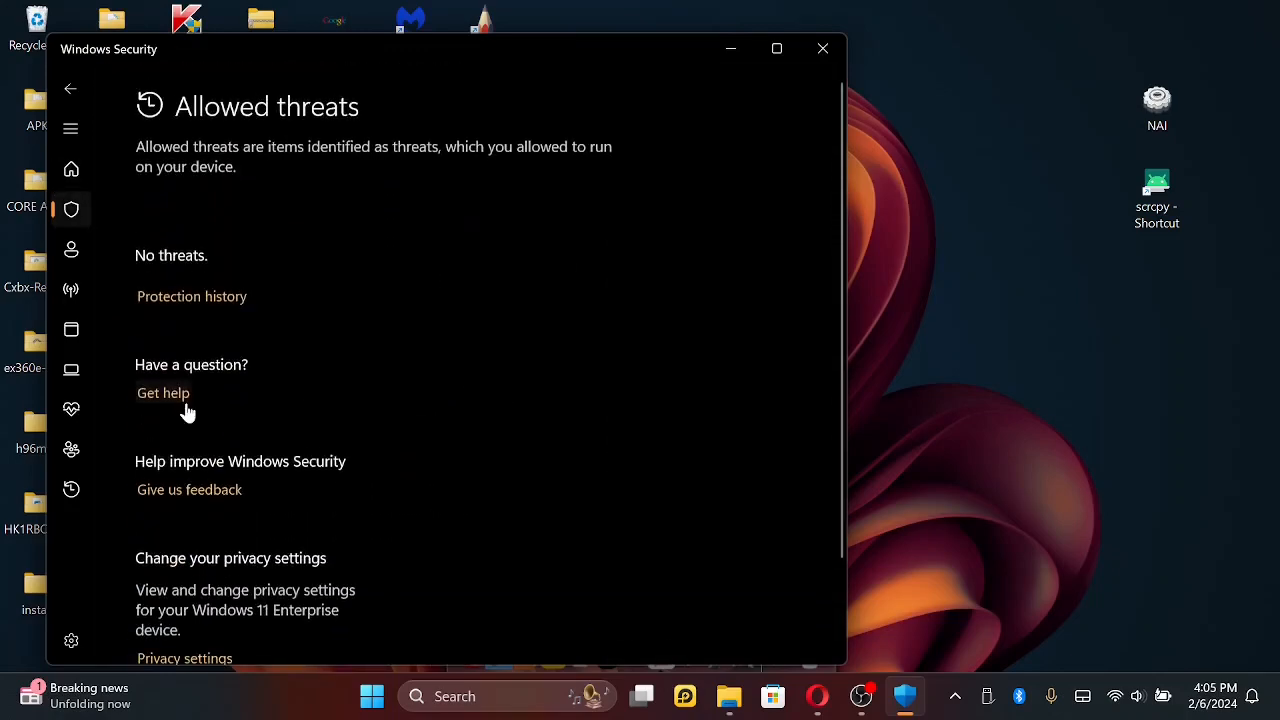
{"action": "scroll", "coordinate": [466, 420], "scroll_direction": "down", "scroll_amount": 2}
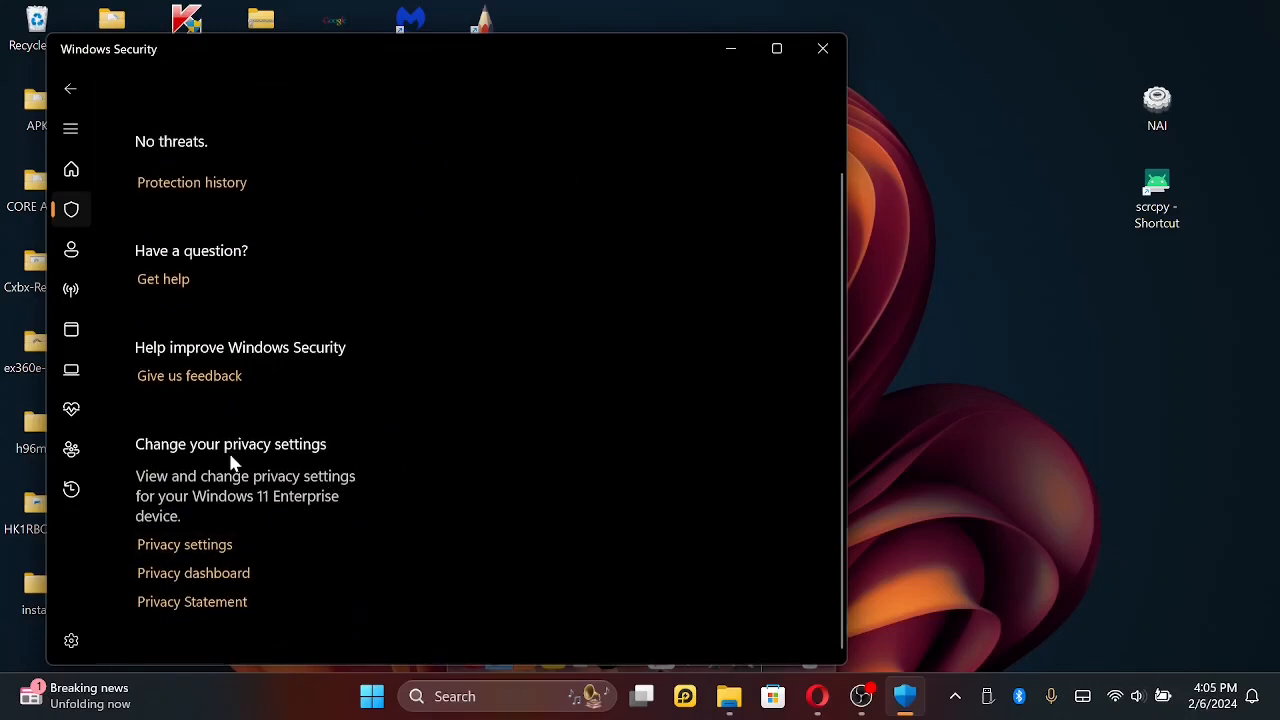
- Open the Windows privacy settings from Allowed threats, close Settings, and look over the Allowed threats page again
{"action": "left_click", "coordinate": [184, 545]}
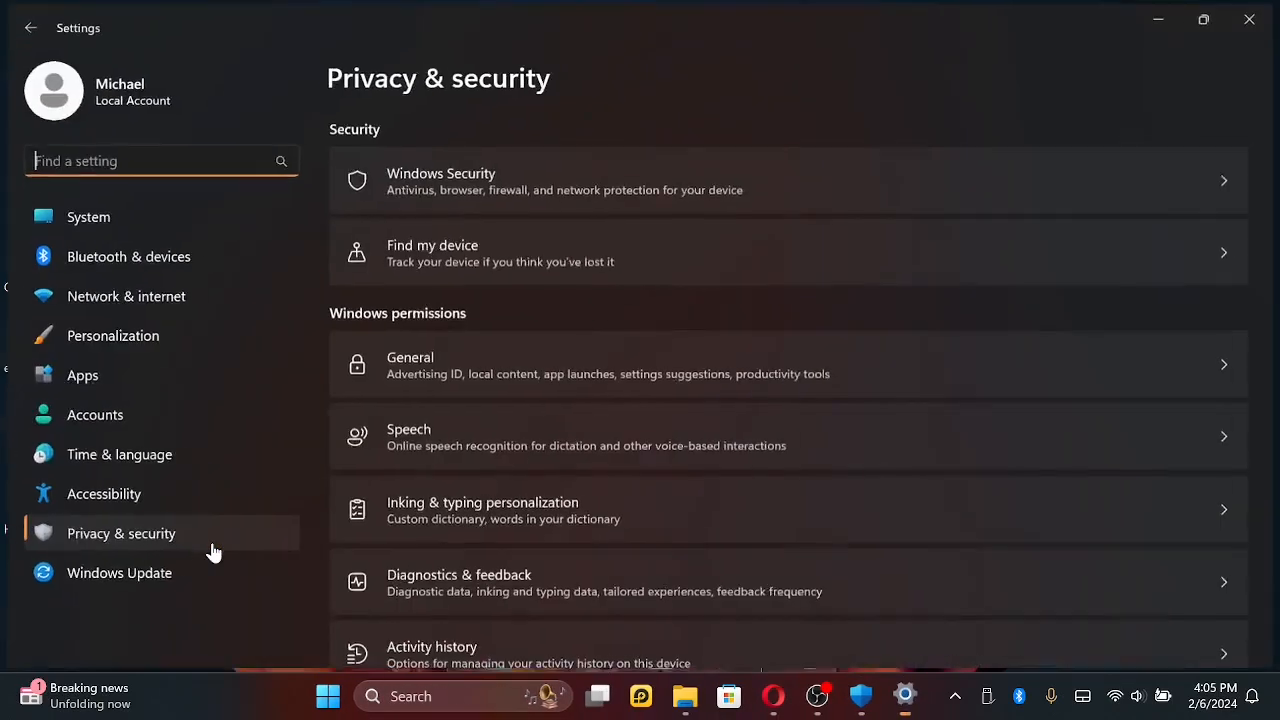
{"action": "left_click", "coordinate": [24, 26]}
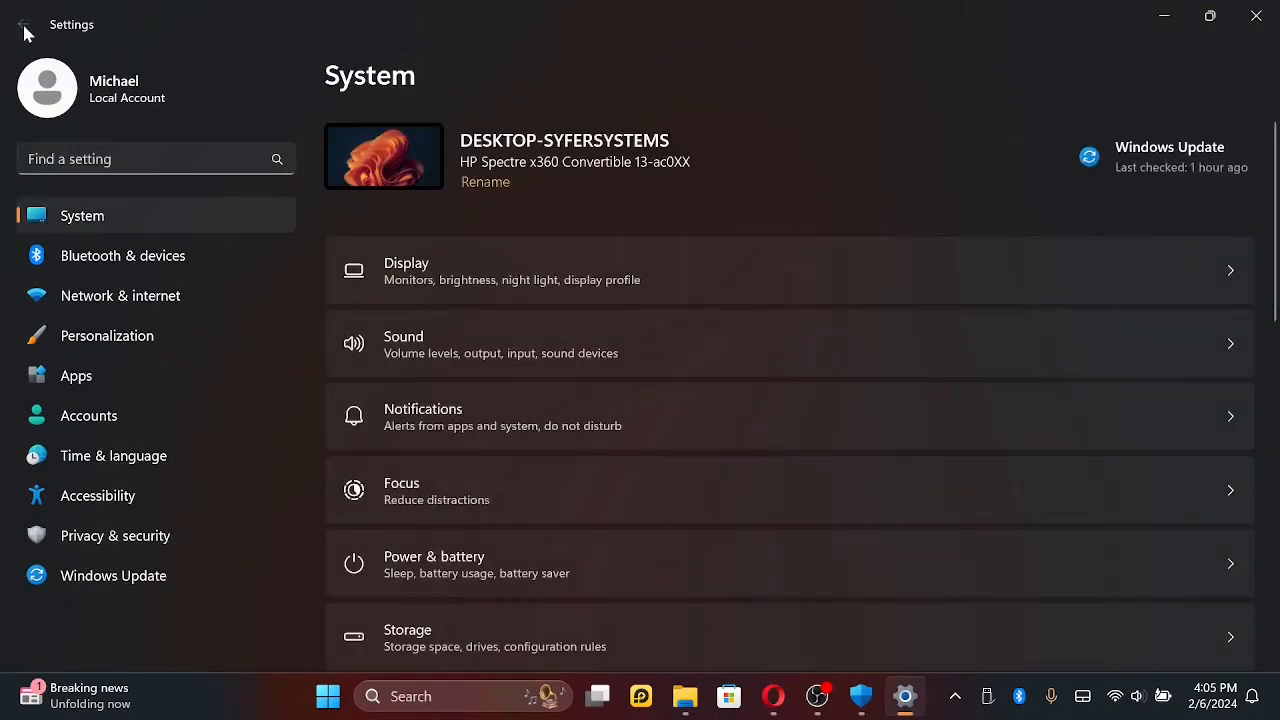
{"action": "left_click", "coordinate": [1266, 25]}
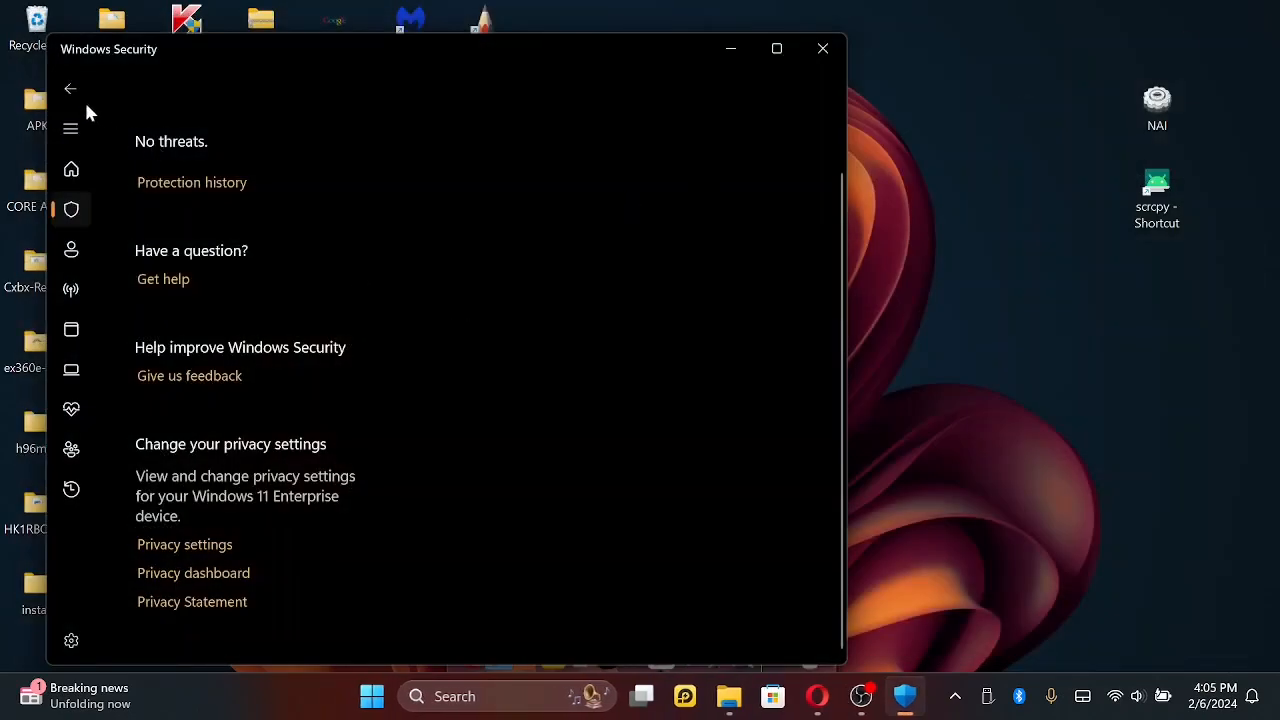
{"action": "scroll", "coordinate": [414, 283], "scroll_direction": "up", "scroll_amount": 3}
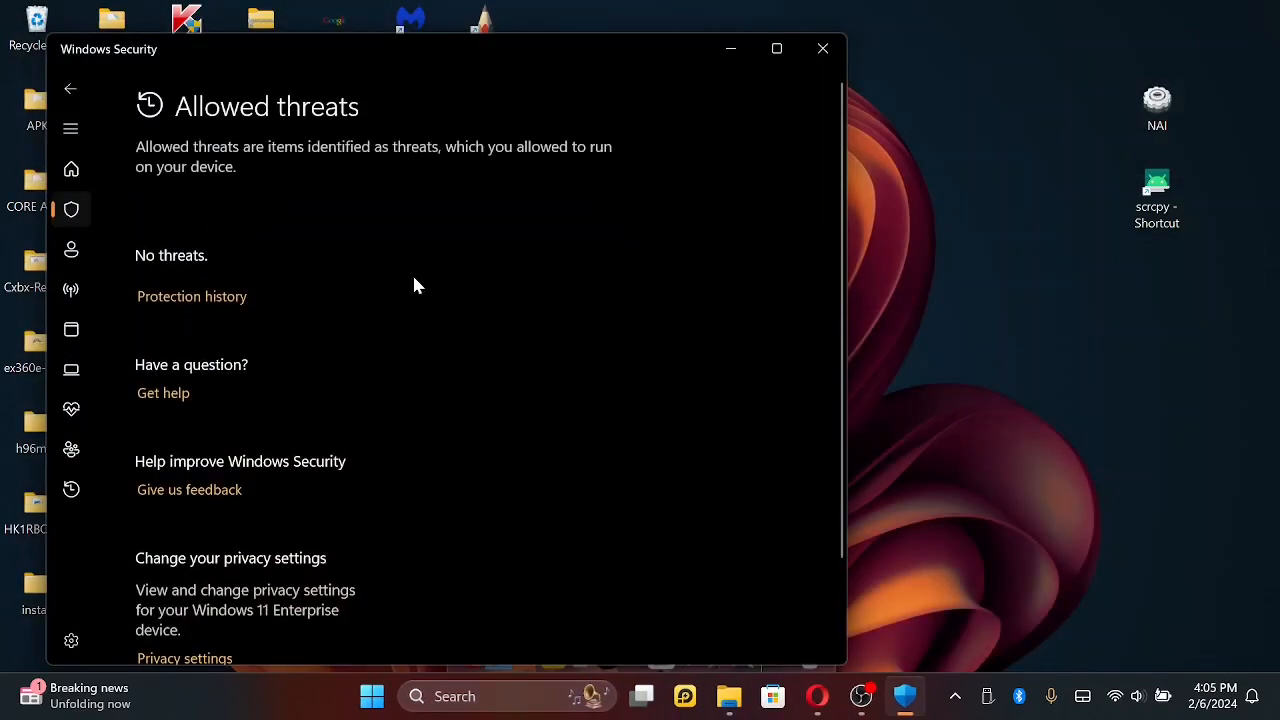
{"action": "scroll", "coordinate": [417, 286], "scroll_direction": "down", "scroll_amount": 2}
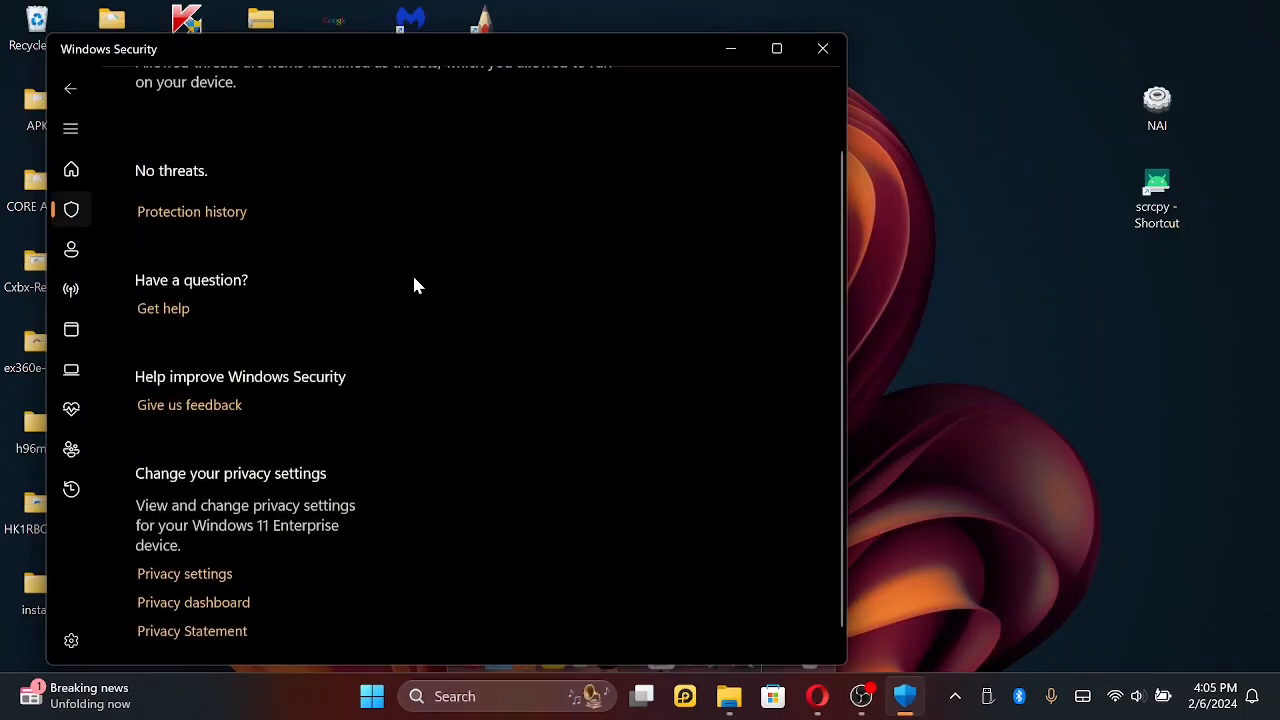
{"action": "scroll", "coordinate": [416, 286], "scroll_direction": "up", "scroll_amount": 1}
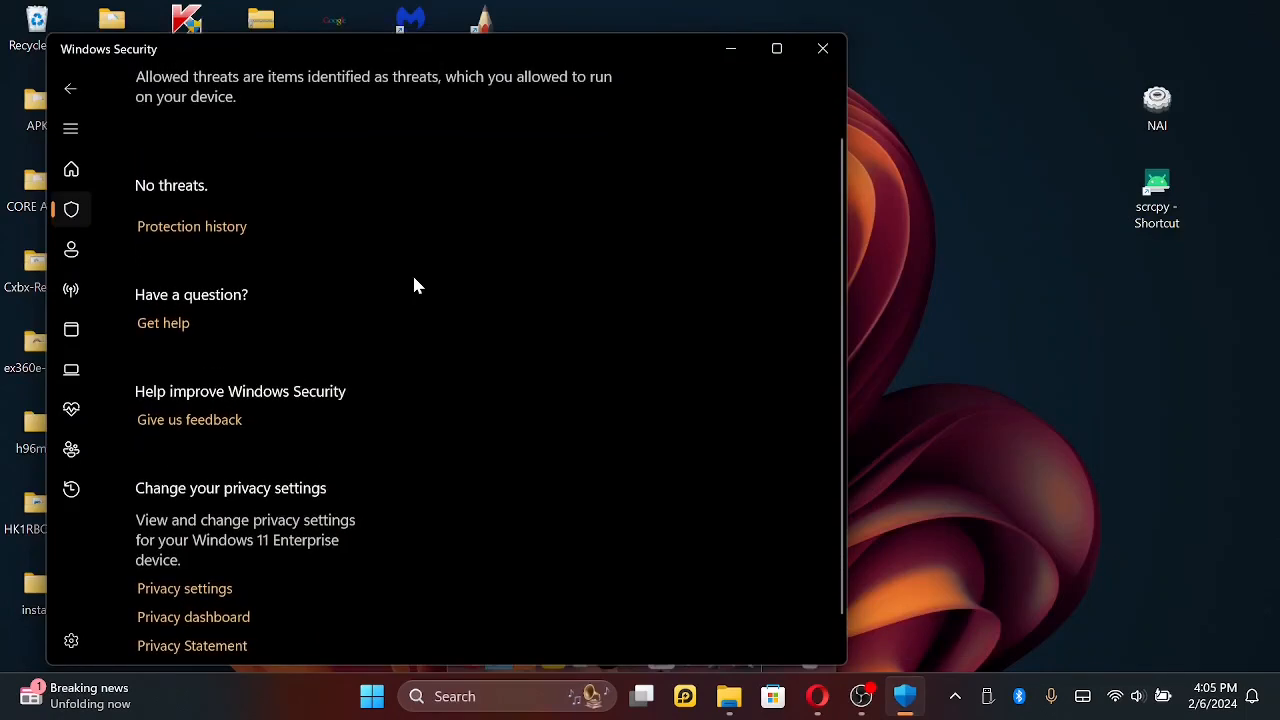
{"action": "scroll", "coordinate": [415, 282], "scroll_direction": "up", "scroll_amount": 1}
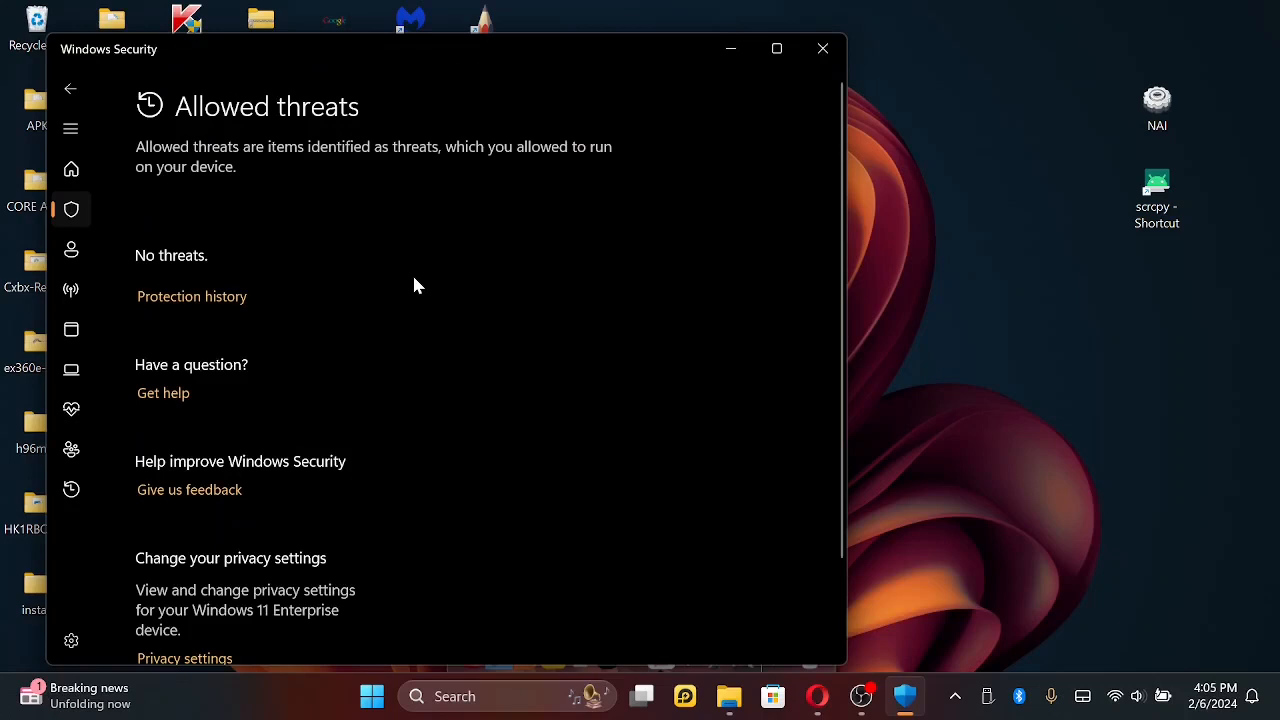
- Return to Virus & threat protection and open the page for managing its protection settings
{"action": "left_click", "coordinate": [72, 90]}
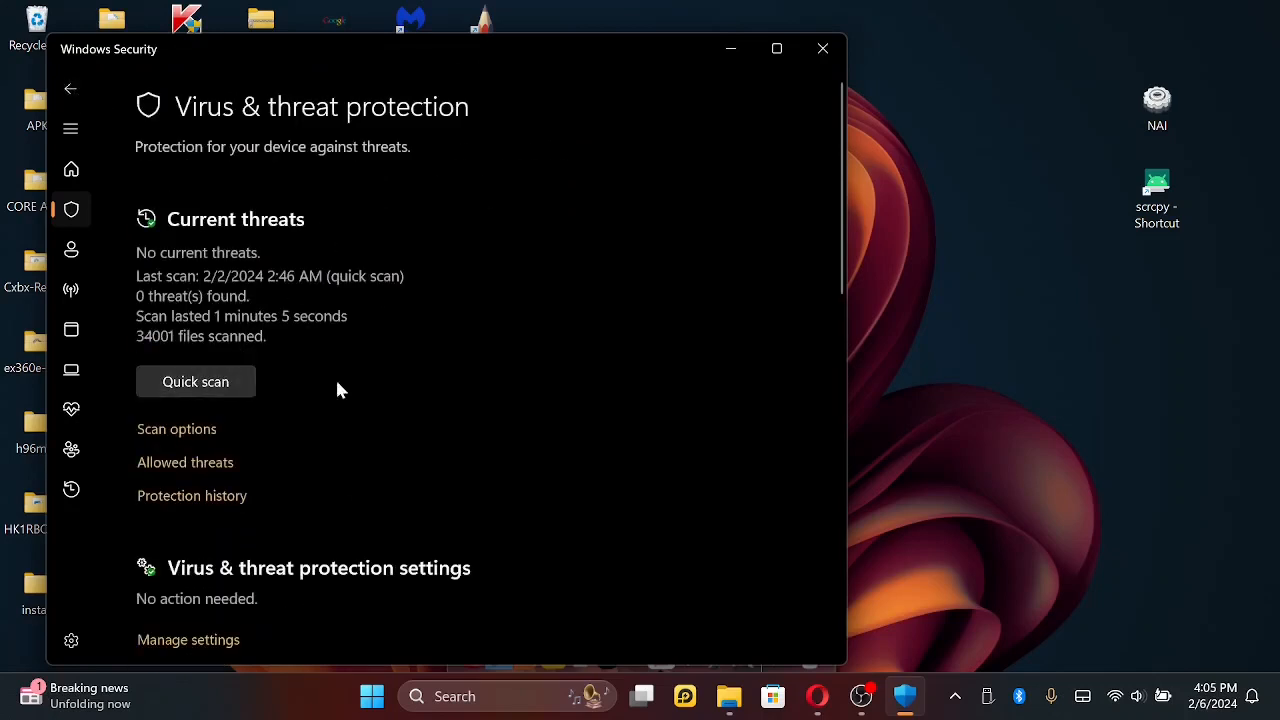
{"action": "scroll", "coordinate": [433, 449], "scroll_direction": "down", "scroll_amount": 2}
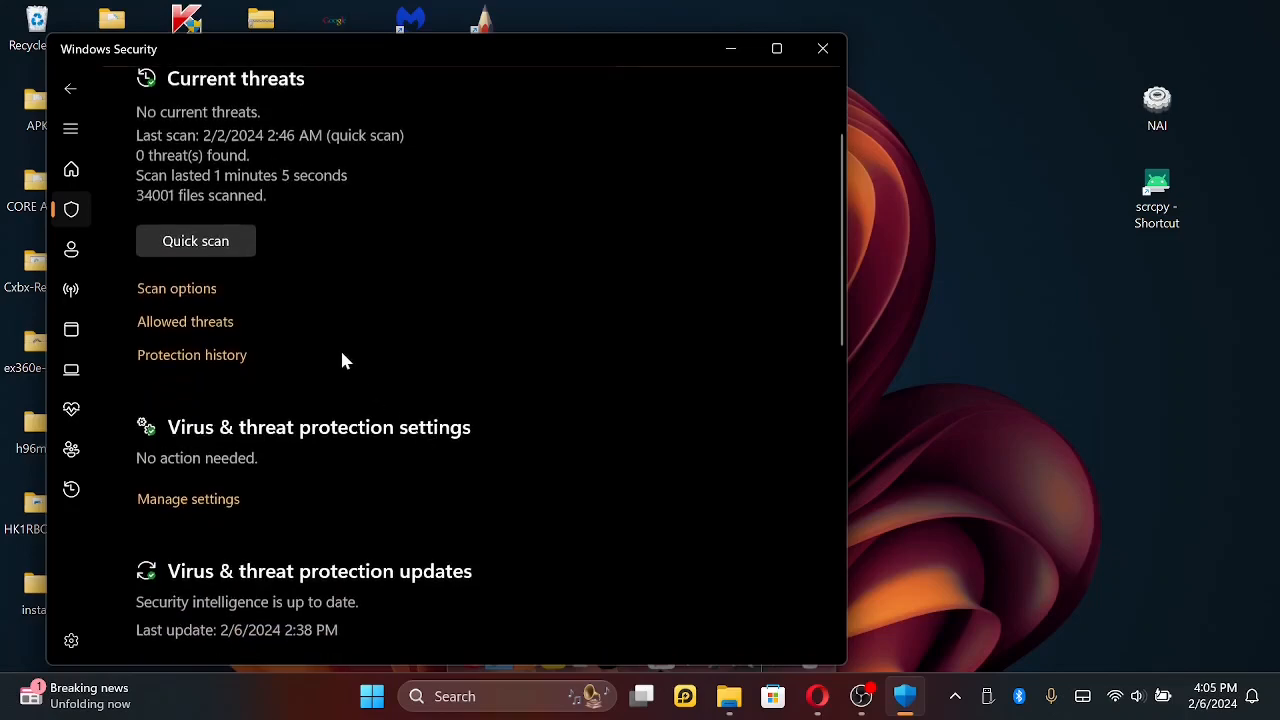
{"action": "left_click", "coordinate": [195, 499]}
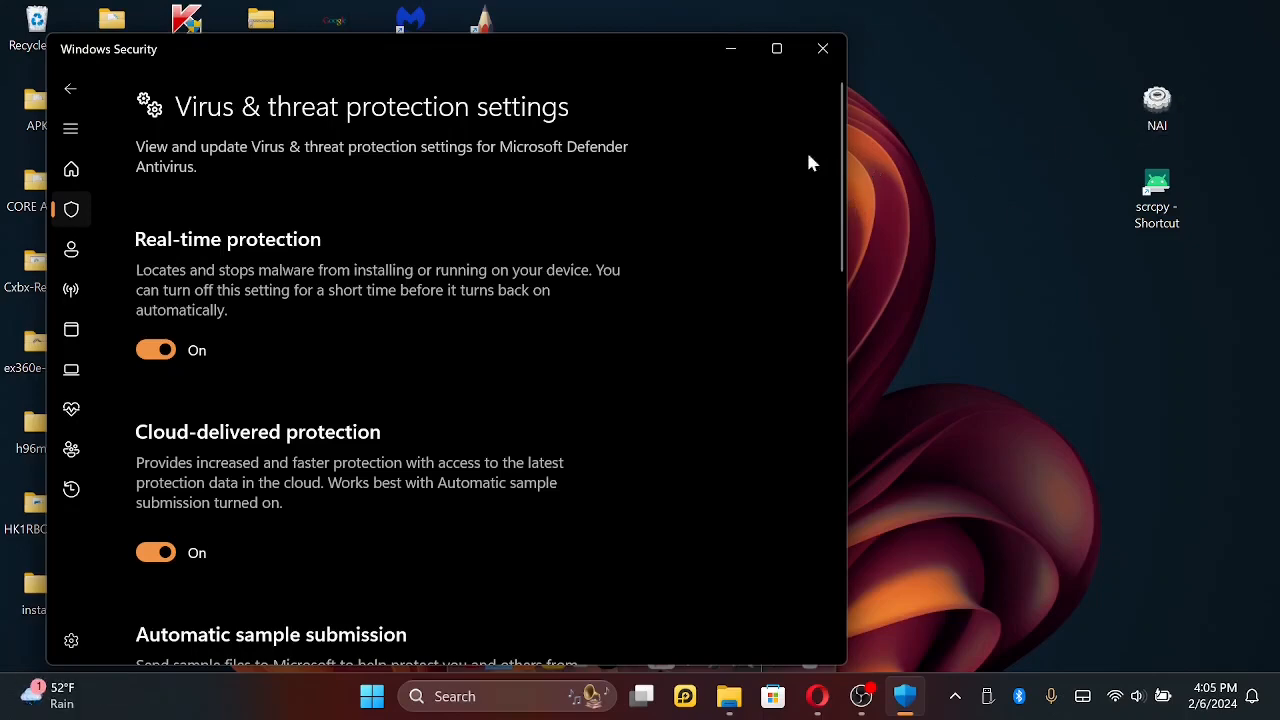
- Minimize Windows Security, launch the NAI app loader from the desktop, and move its window clear of the desktop files
{"action": "left_click", "coordinate": [730, 50]}
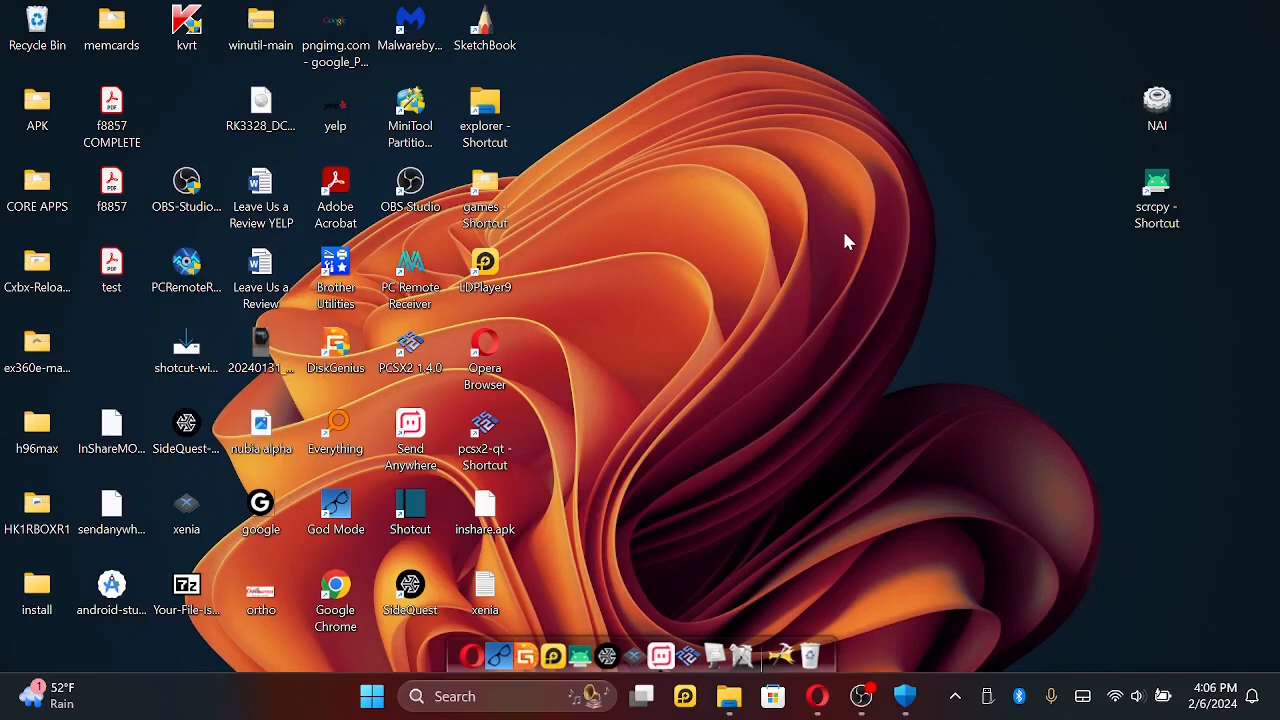
{"action": "left_click", "coordinate": [1156, 127]}
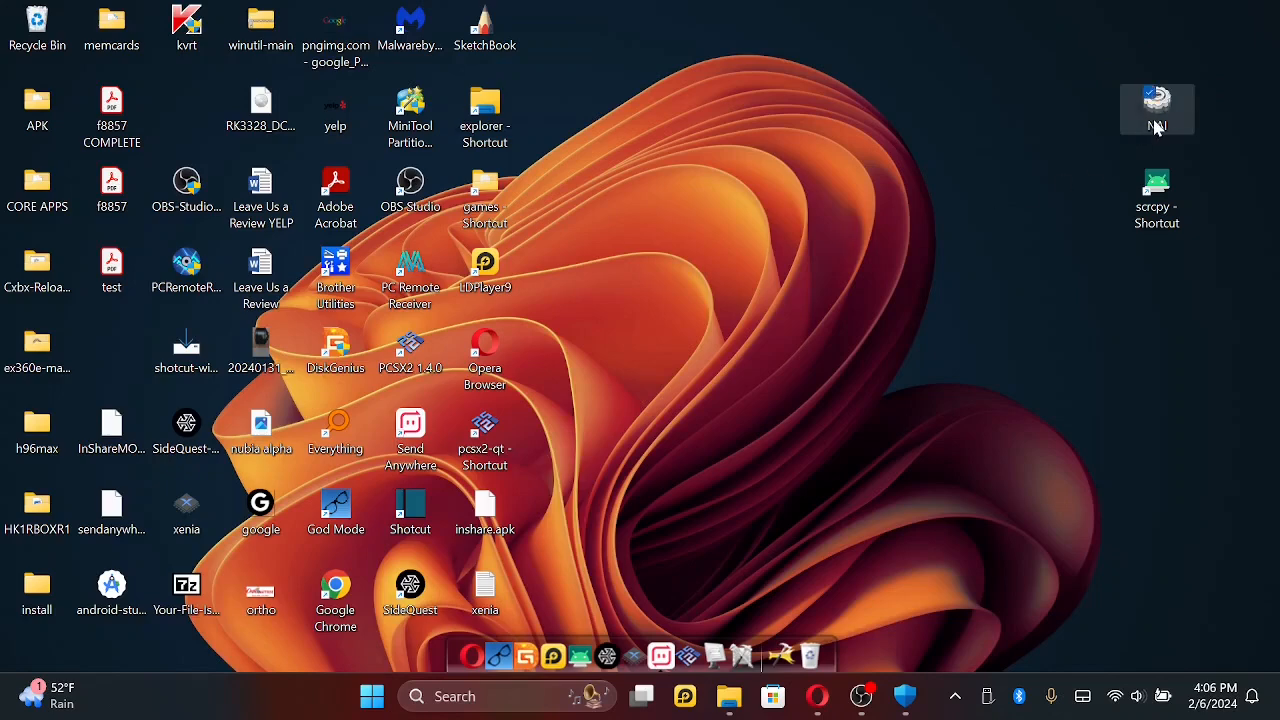
{"action": "double_click", "coordinate": [1156, 127]}
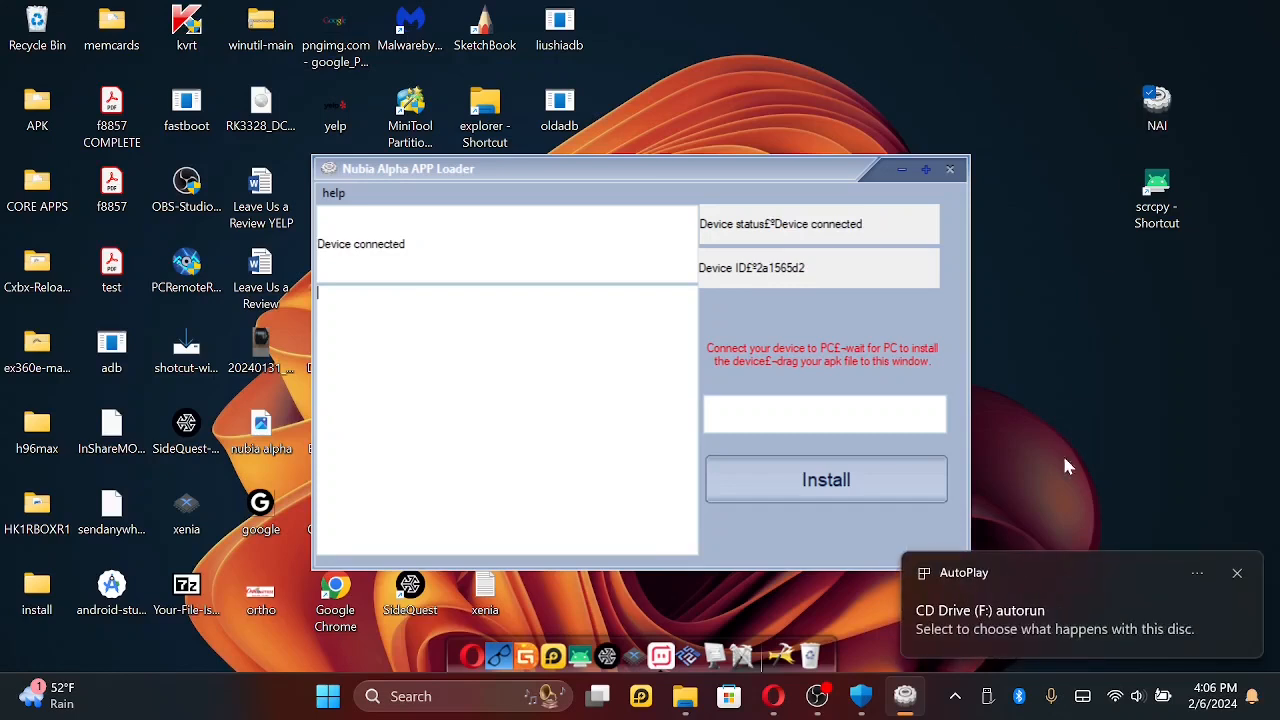
{"action": "left_click", "coordinate": [1047, 598]}
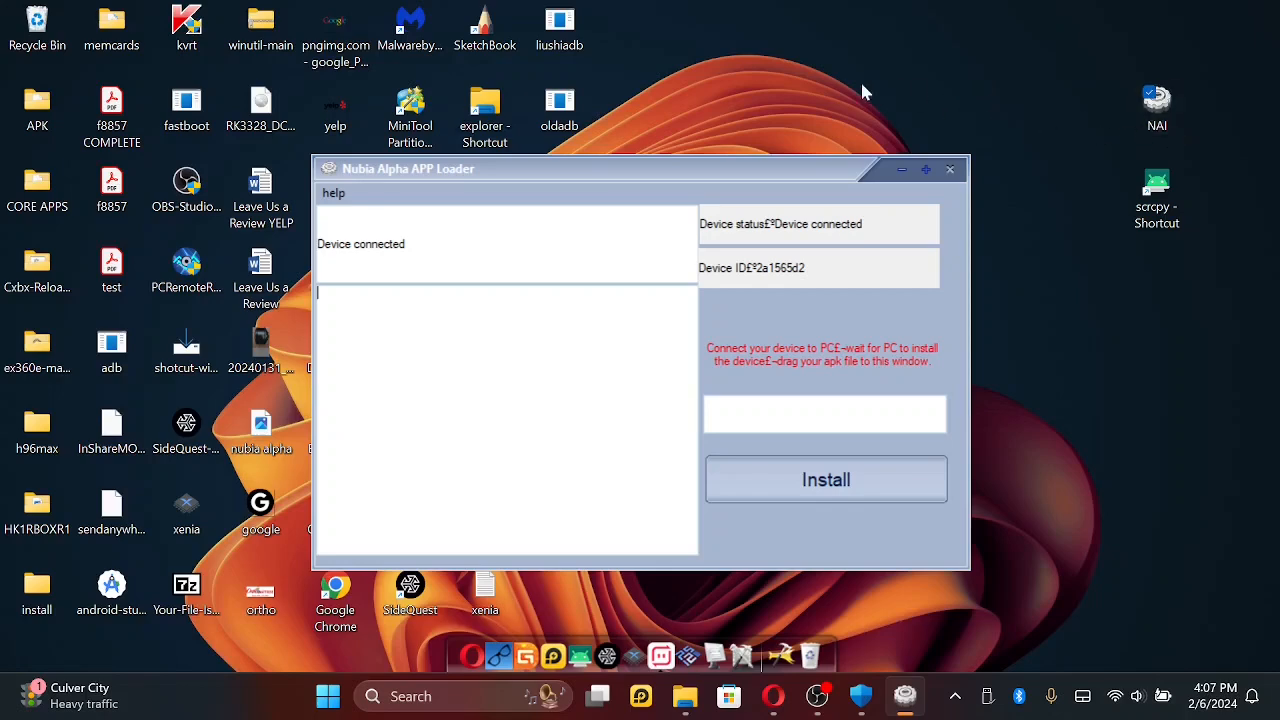
{"action": "left_click_drag", "start_coordinate": [621, 170], "coordinate": [911, 231]}
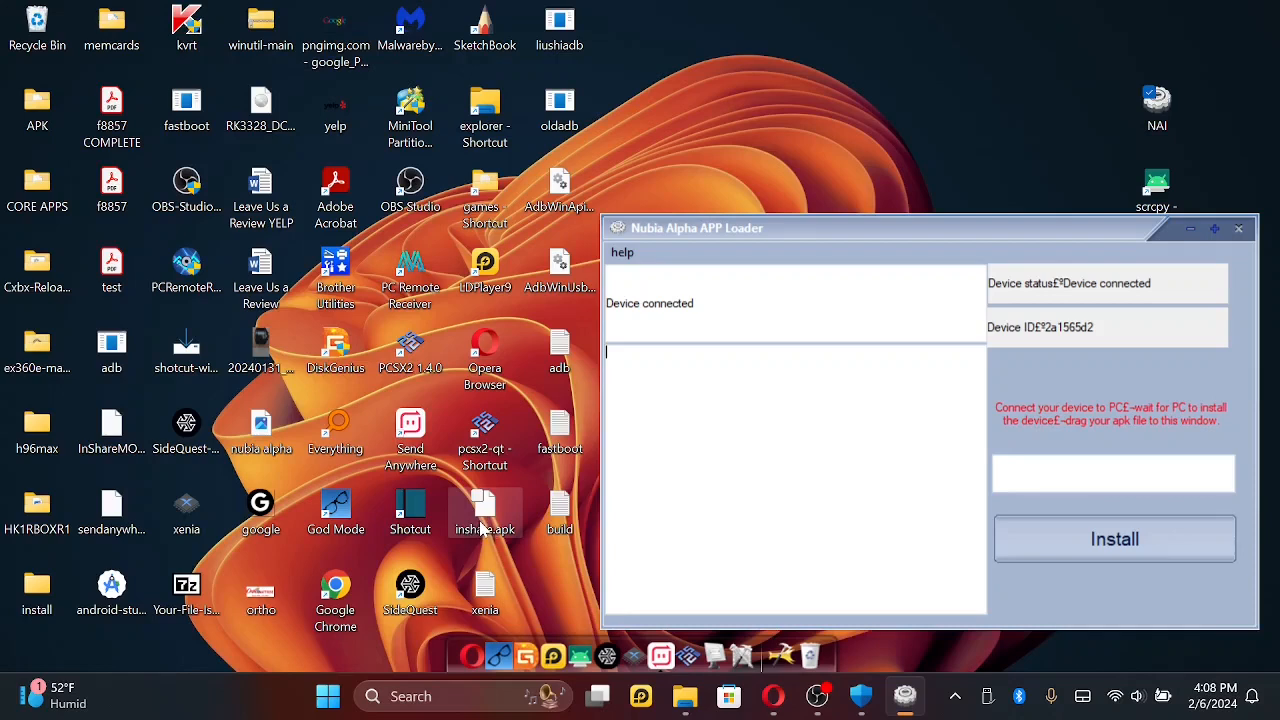
- Try a rename of the desktop file inshare.apk to inshare-124.apk, and put the original name back
{"action": "right_click", "coordinate": [482, 530]}
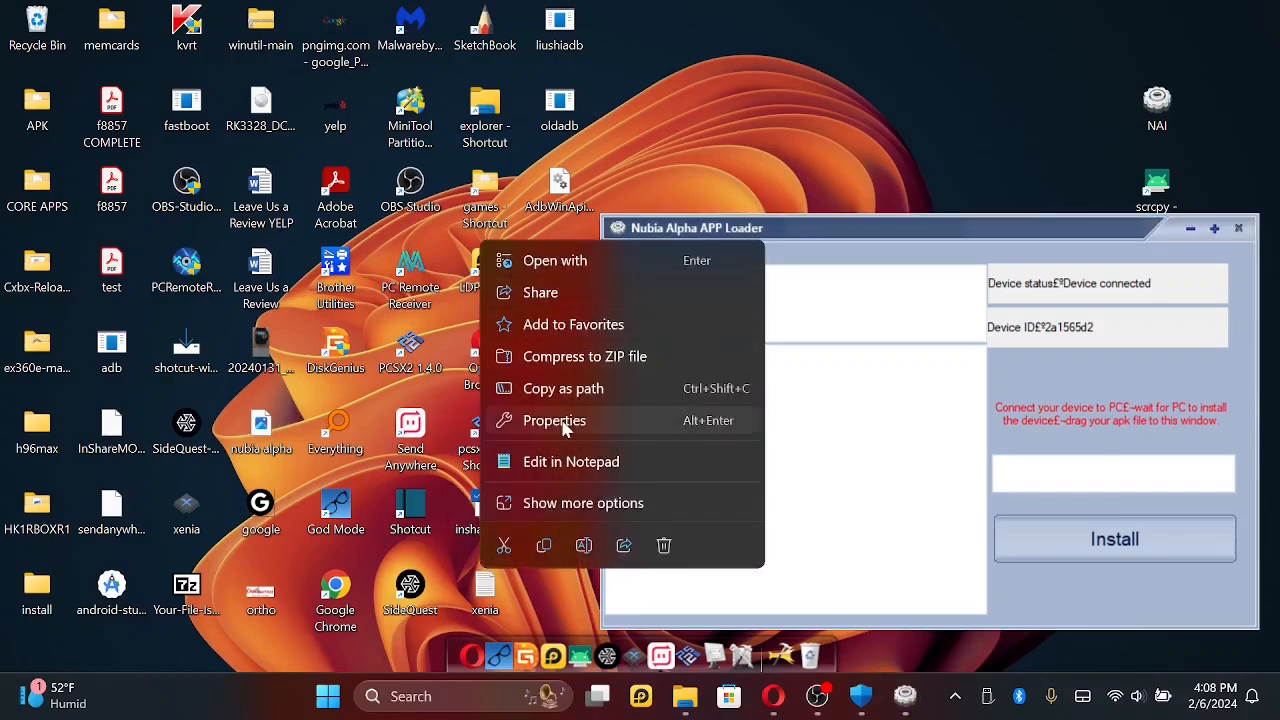
{"action": "left_click", "coordinate": [584, 546]}
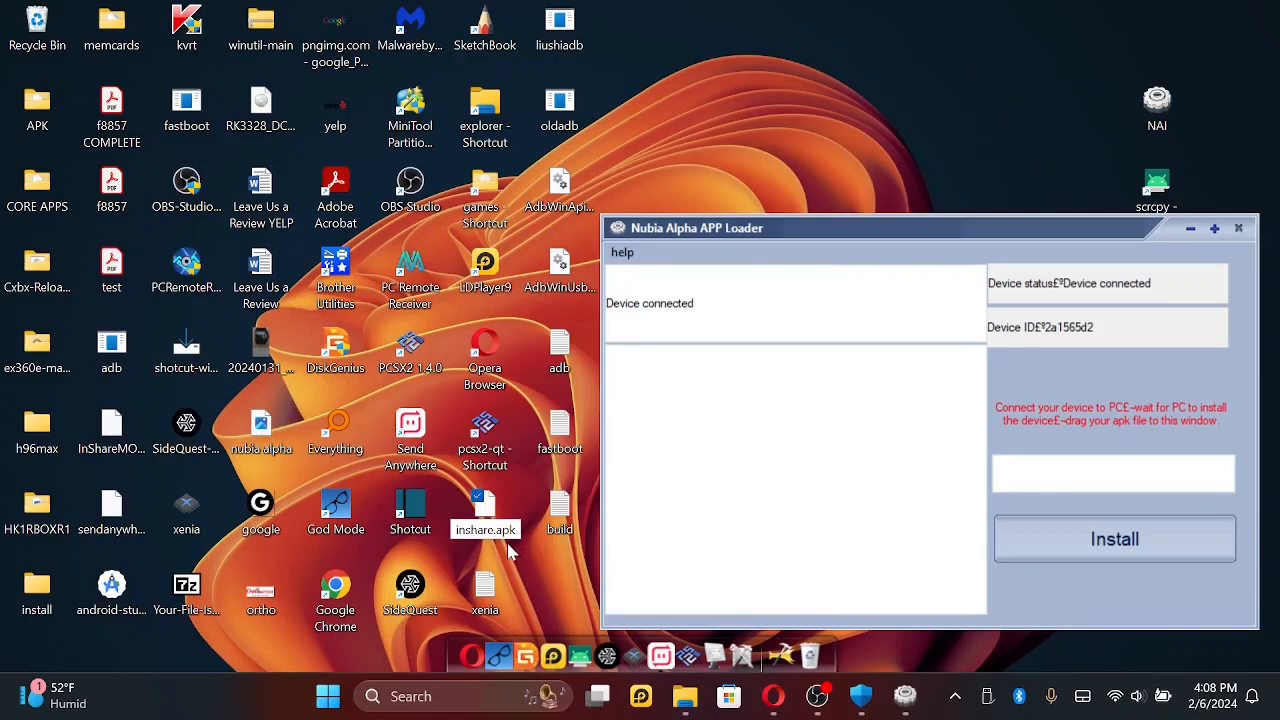
{"action": "type", "text": "-124"}
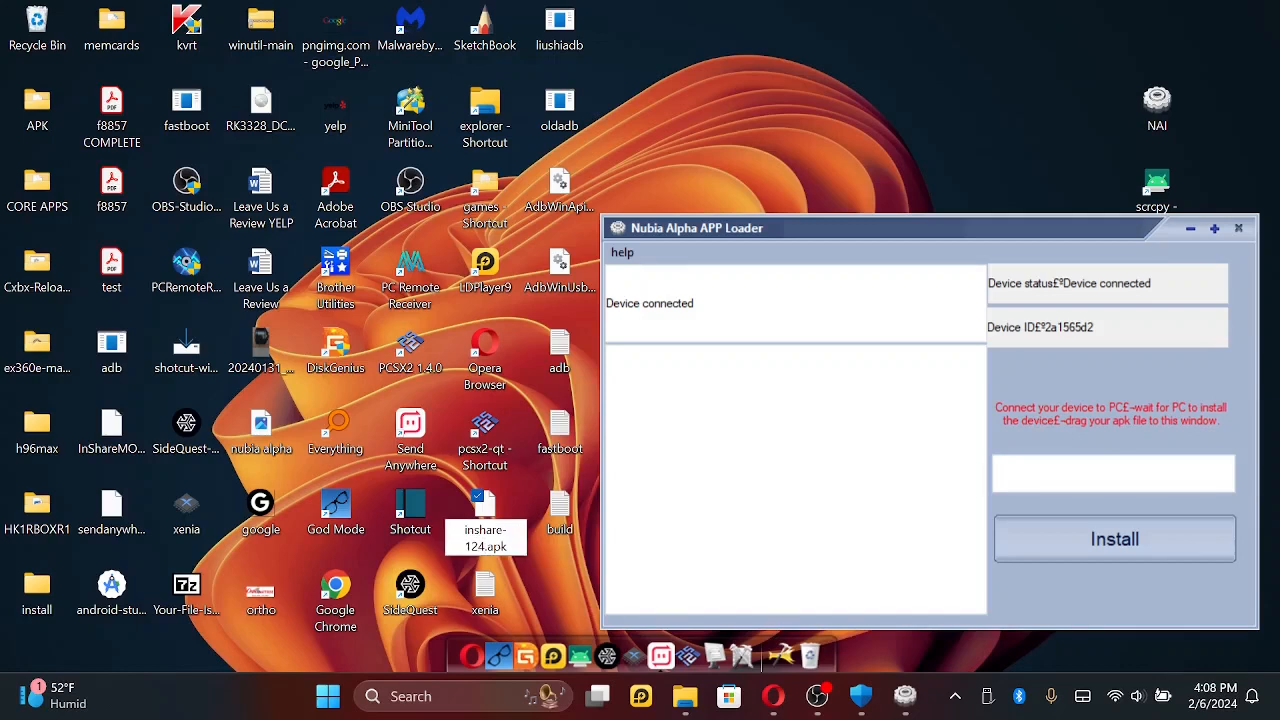
{"action": "type", "text": "er"}
{"action": "key", "text": "BackSpace"}
{"action": "key", "text": "BackSpace"}
{"action": "key", "text": "BackSpace"}
{"action": "key", "text": "BackSpace"}
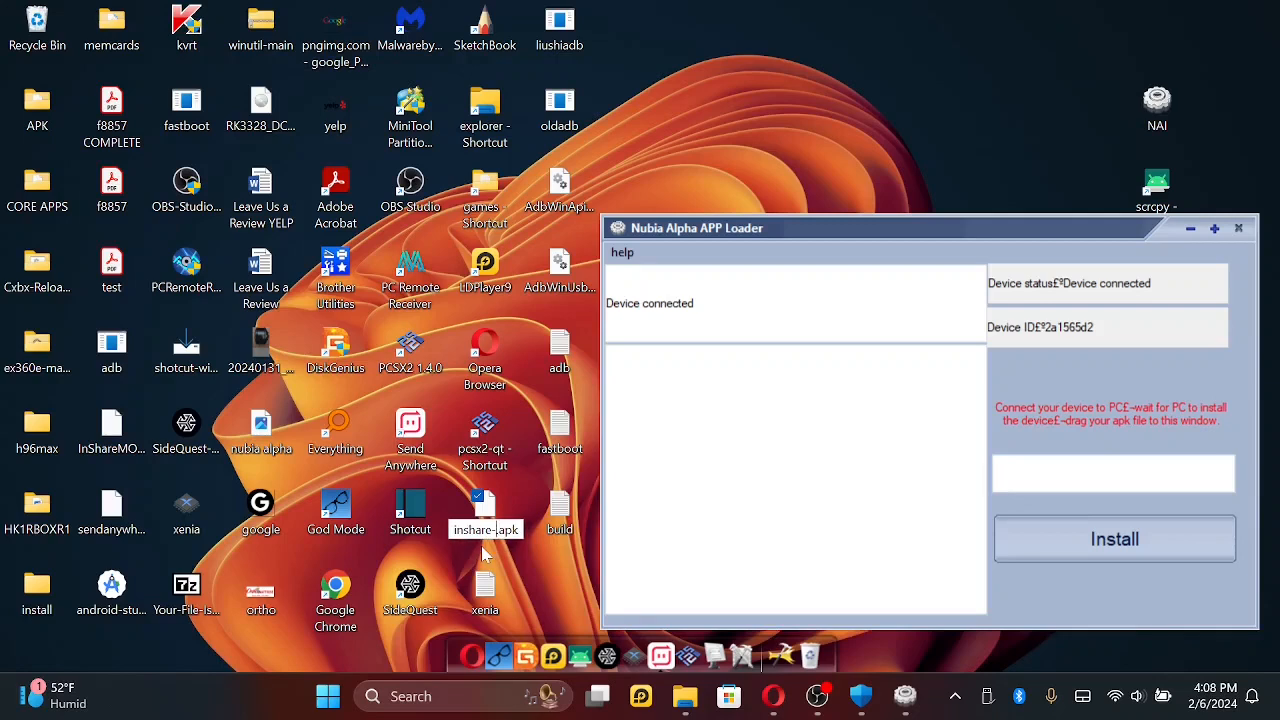
{"action": "key", "text": "BackSpace"}
{"action": "key", "text": "BackSpace"}
{"action": "key", "text": "Return"}
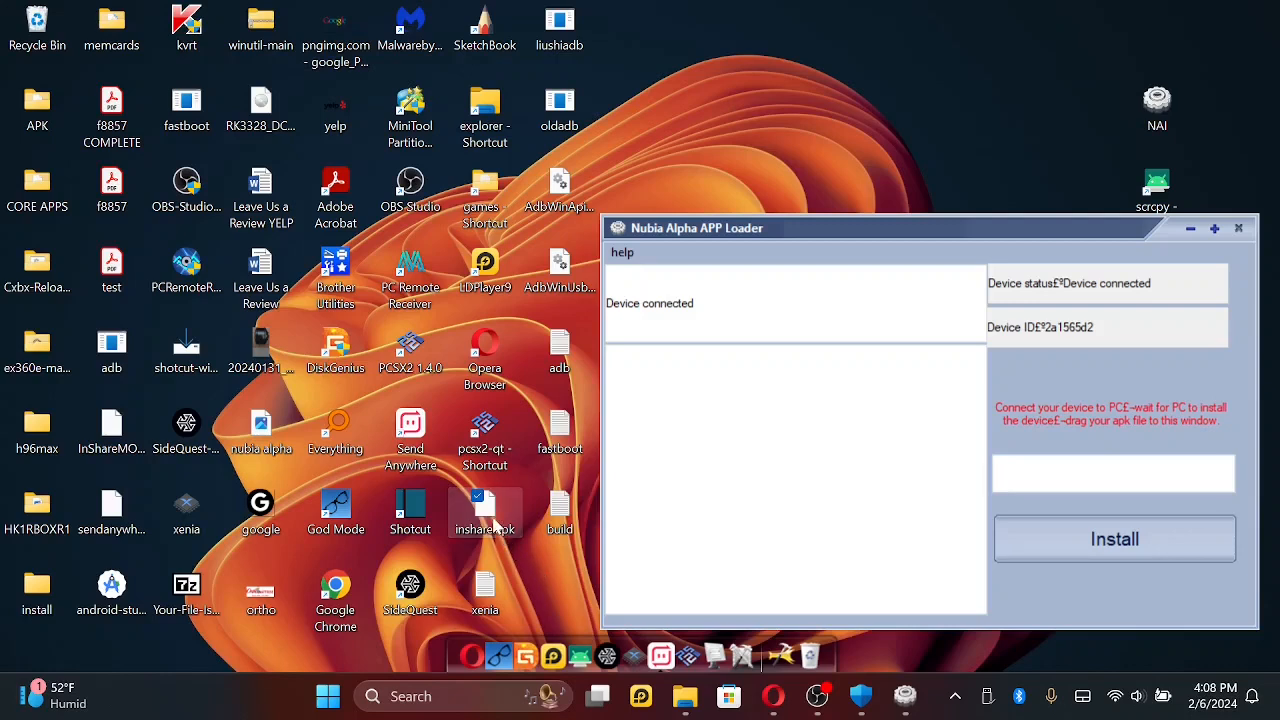
- Load inshare.apk from the desktop into Nubia Alpha APP Loader and install it on the connected device
{"action": "left_click_drag", "start_coordinate": [493, 527], "coordinate": [739, 483]}
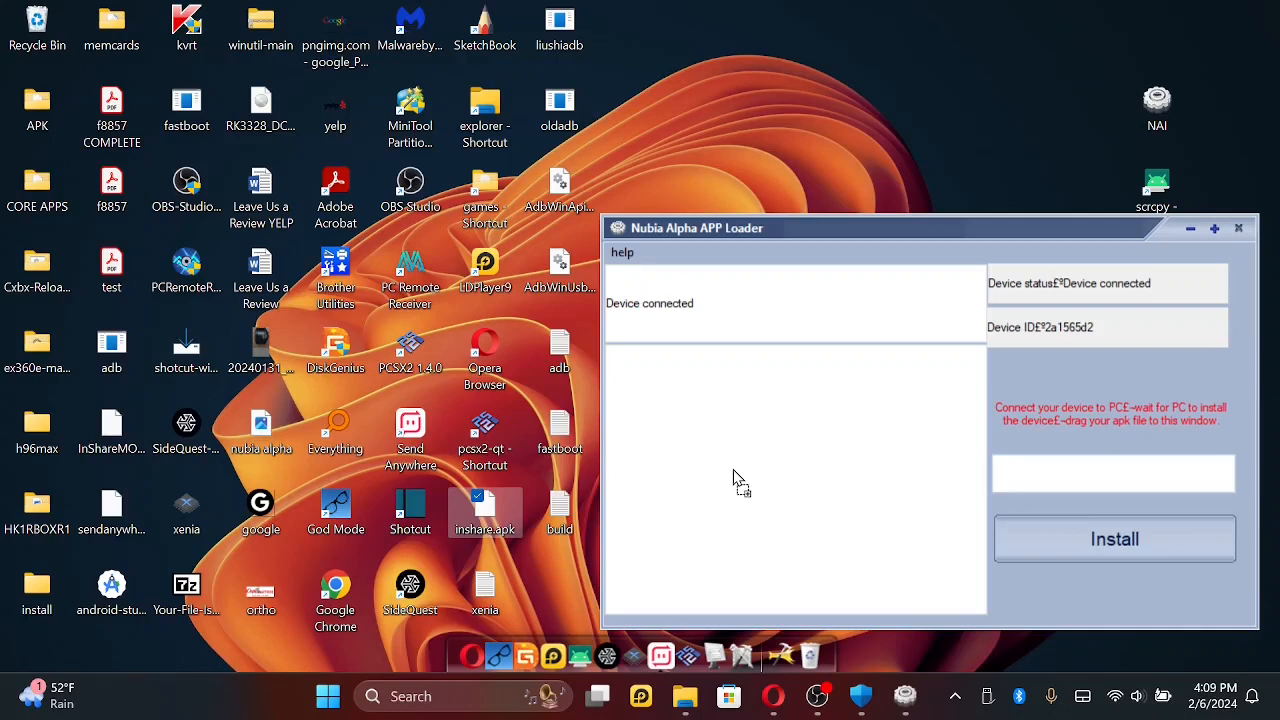
{"action": "left_click_drag", "start_coordinate": [740, 480], "coordinate": [740, 480]}
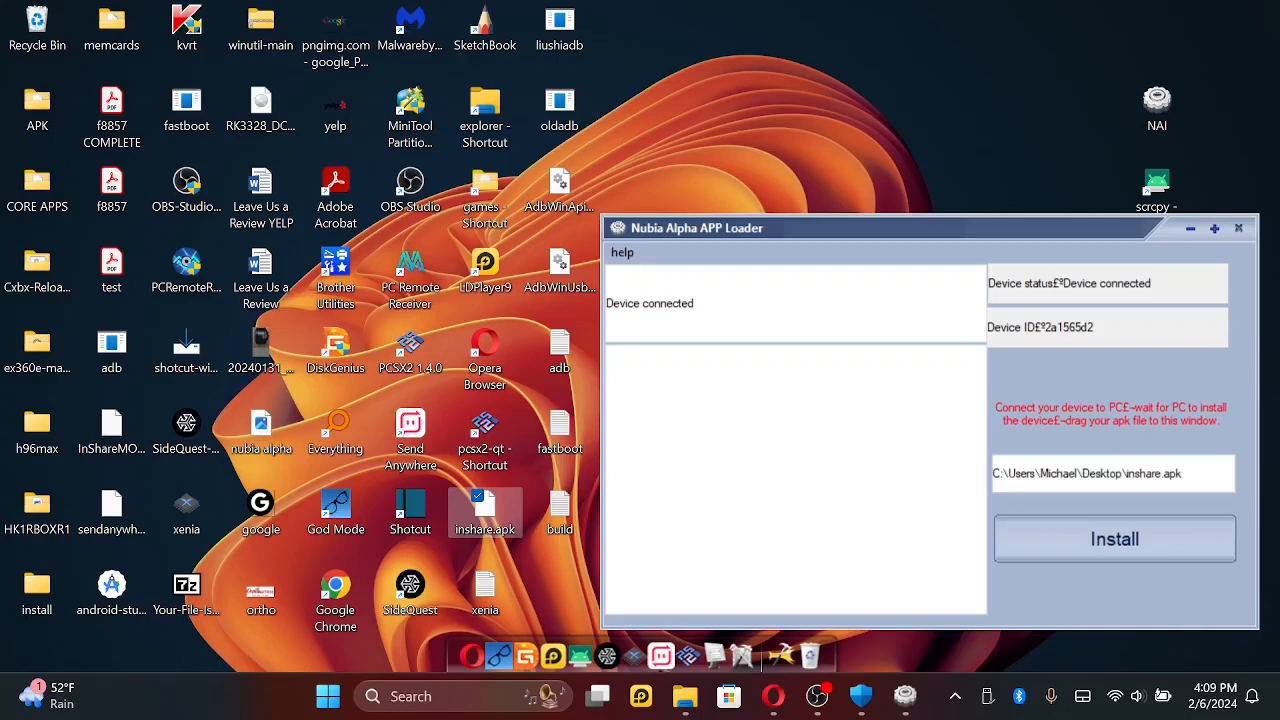
{"action": "left_click", "coordinate": [1118, 543]}
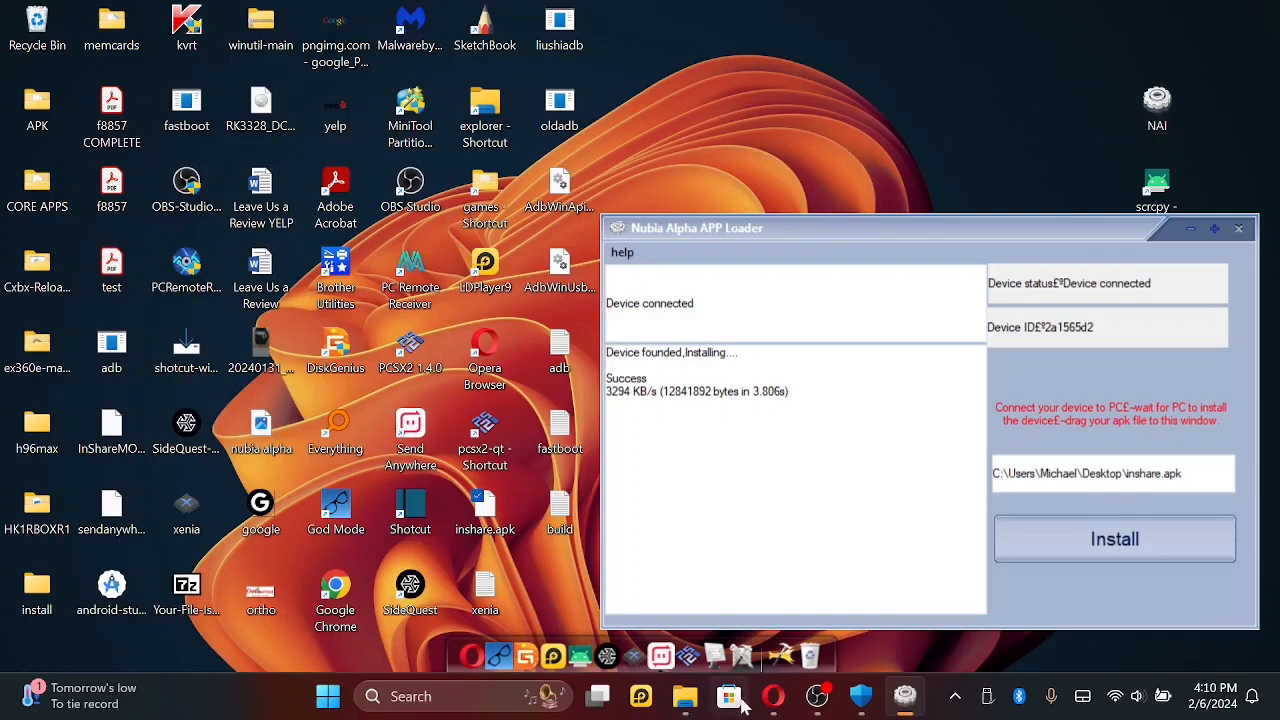
- Look through the root folders of Local Disk (C:) in File Explorer and close the window
{"action": "left_click", "coordinate": [684, 696]}
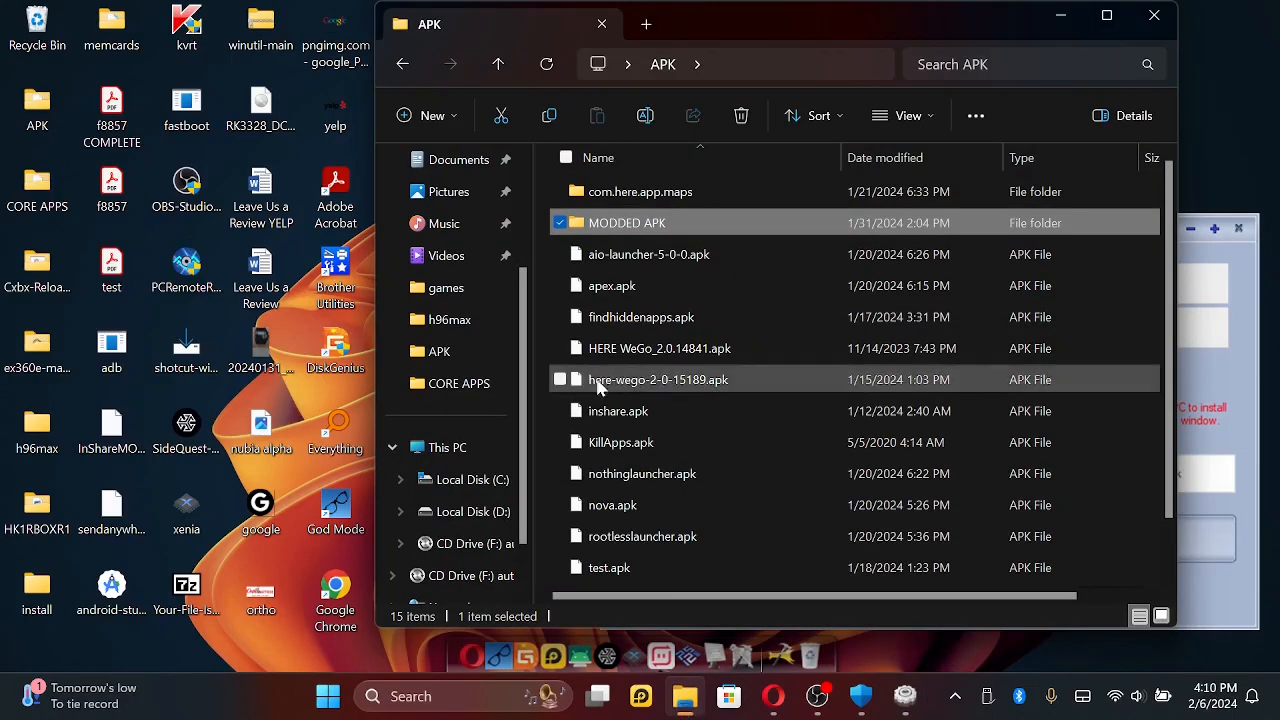
{"action": "left_click", "coordinate": [466, 481]}
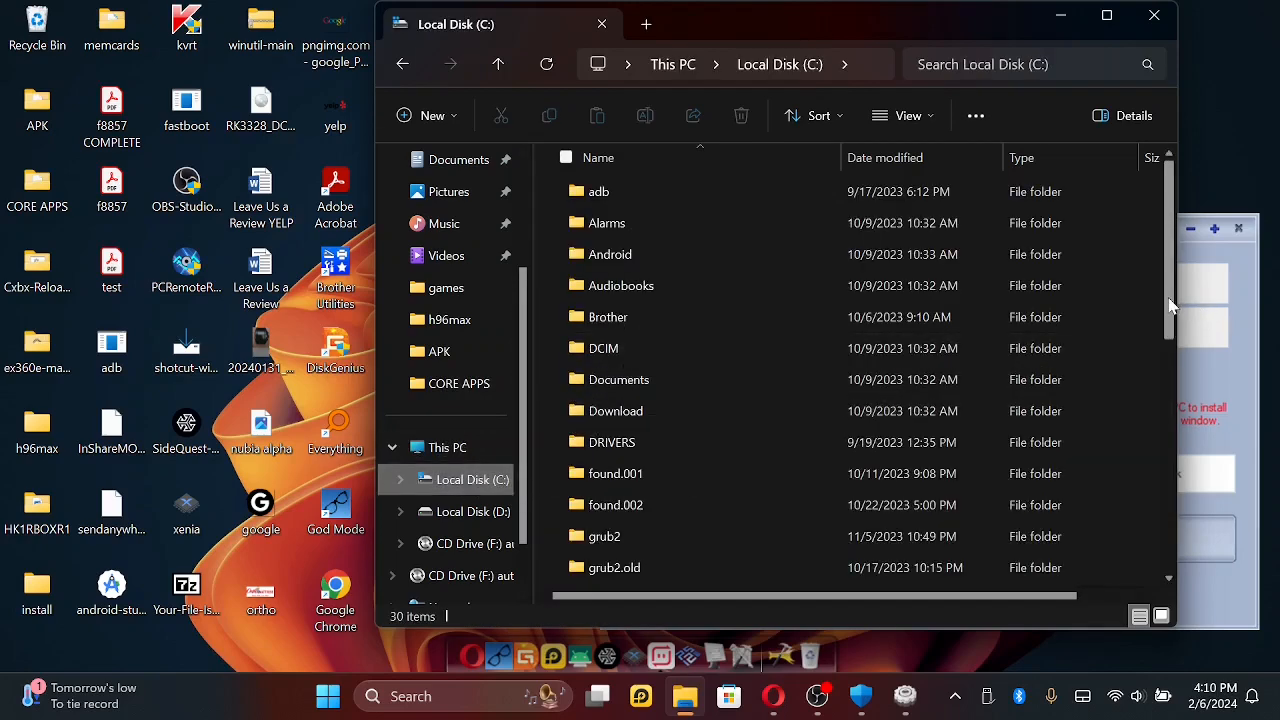
{"action": "left_click_drag", "start_coordinate": [1172, 305], "coordinate": [1171, 528]}
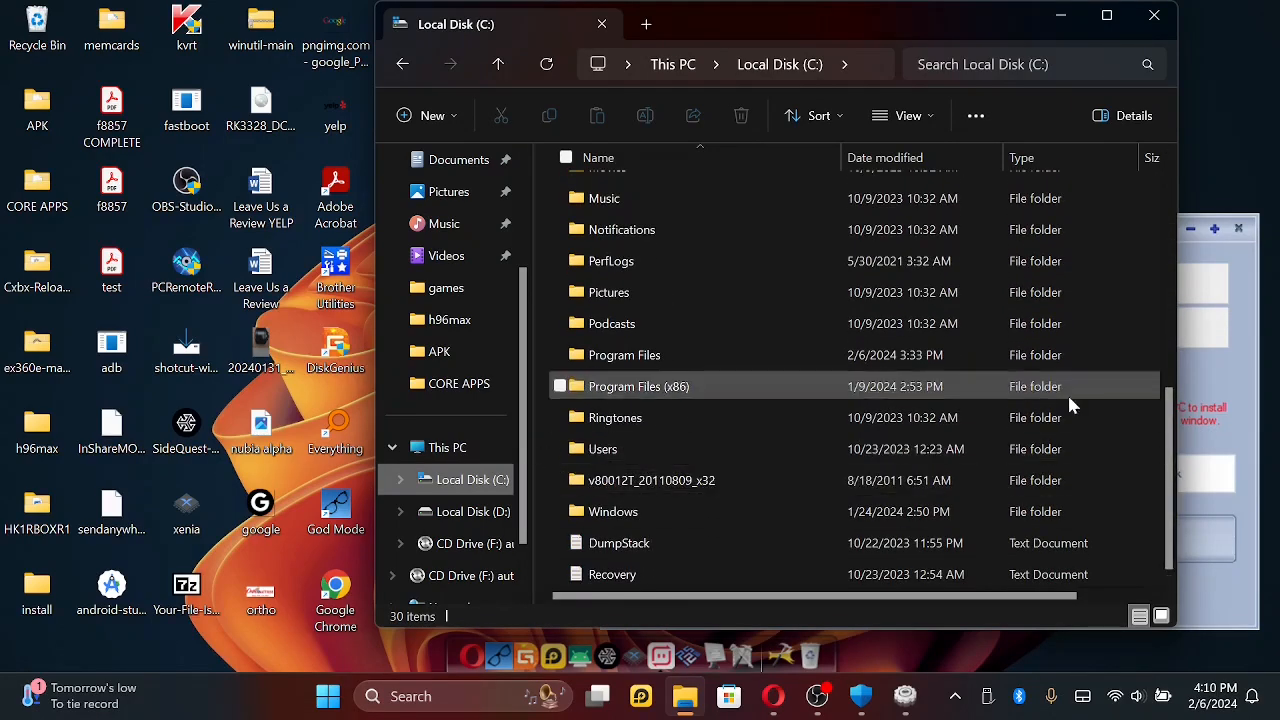
{"action": "left_click_drag", "start_coordinate": [1172, 460], "coordinate": [1167, 228]}
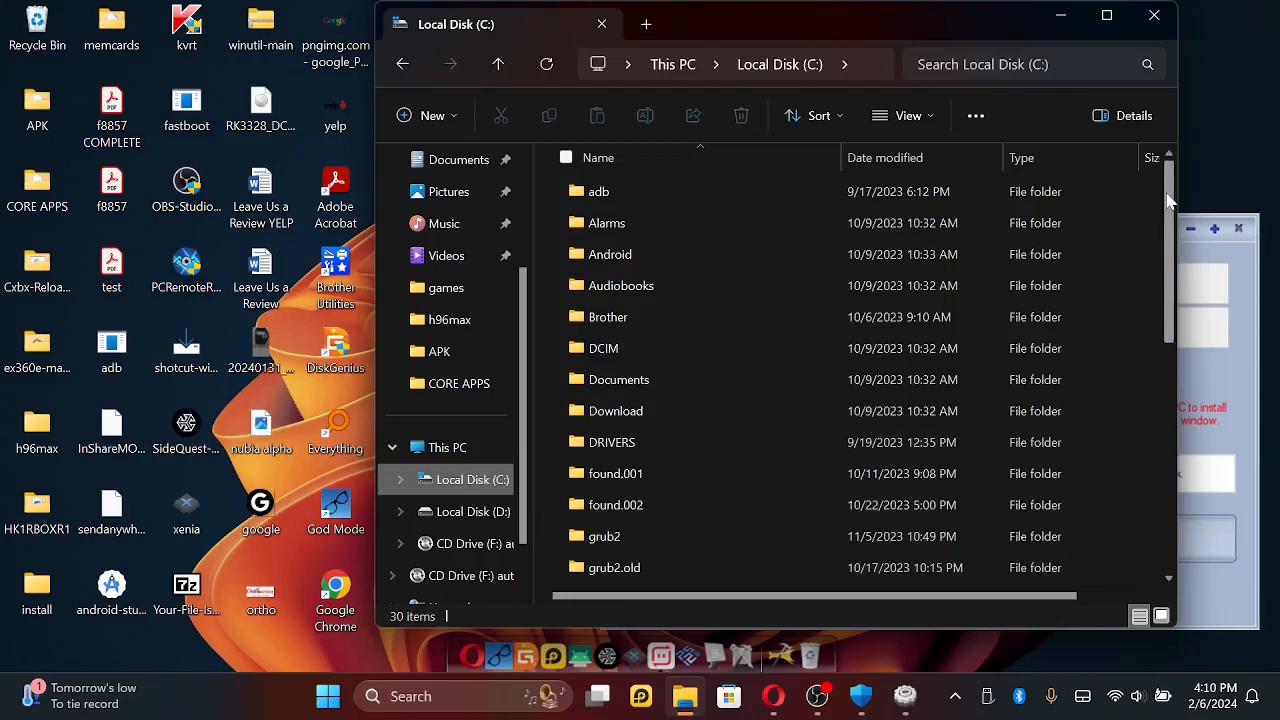
{"action": "scroll", "coordinate": [1170, 213], "scroll_direction": "down", "scroll_amount": 2}
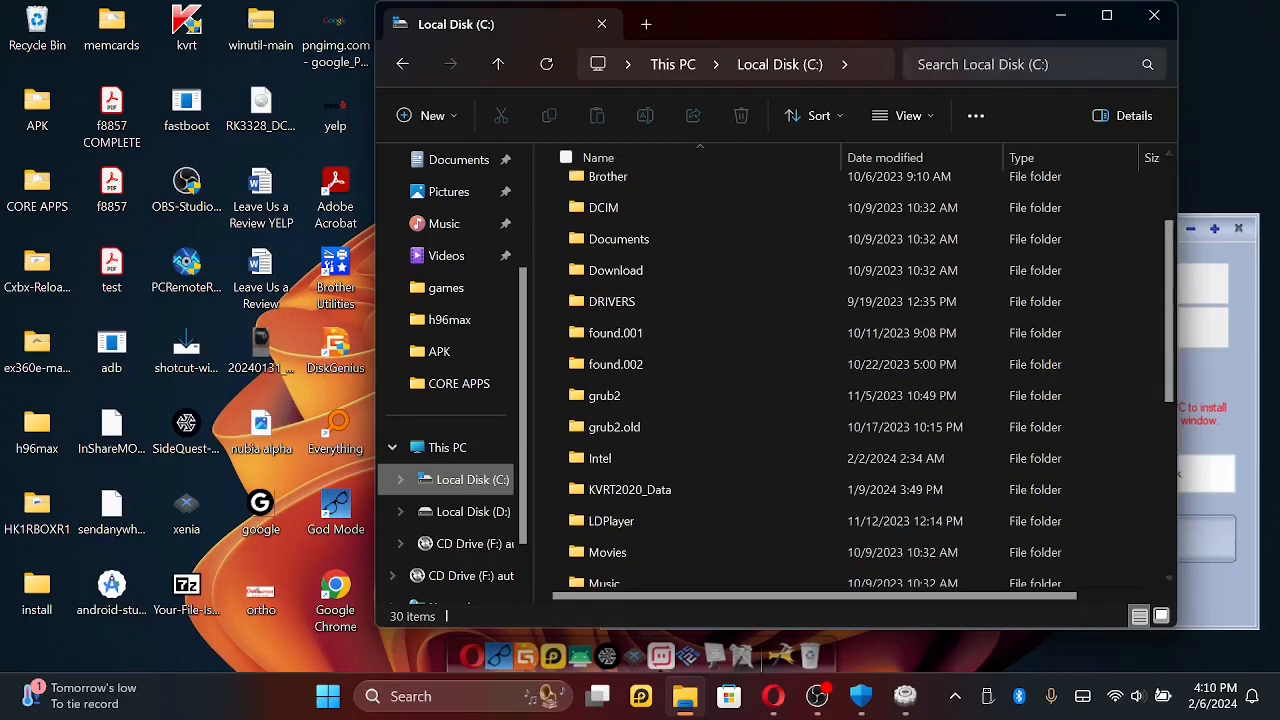
{"action": "left_click", "coordinate": [1152, 22]}
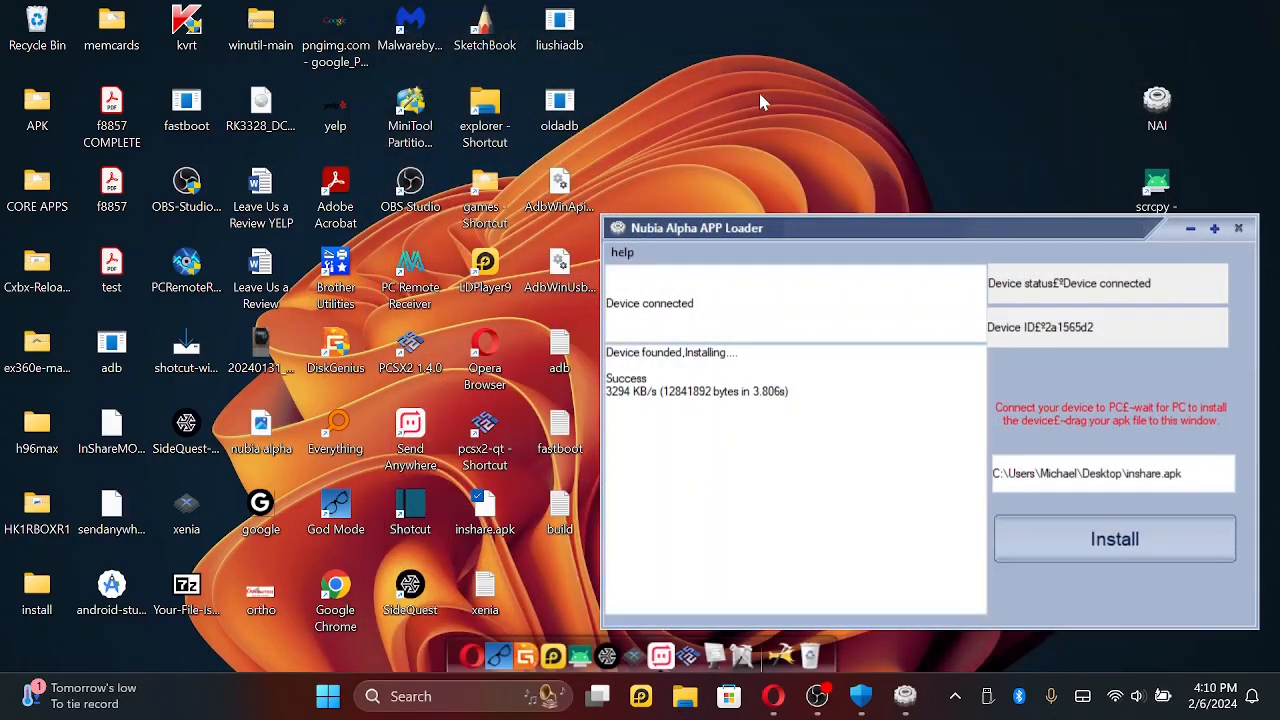
{"action": "right_click", "coordinate": [758, 89]}
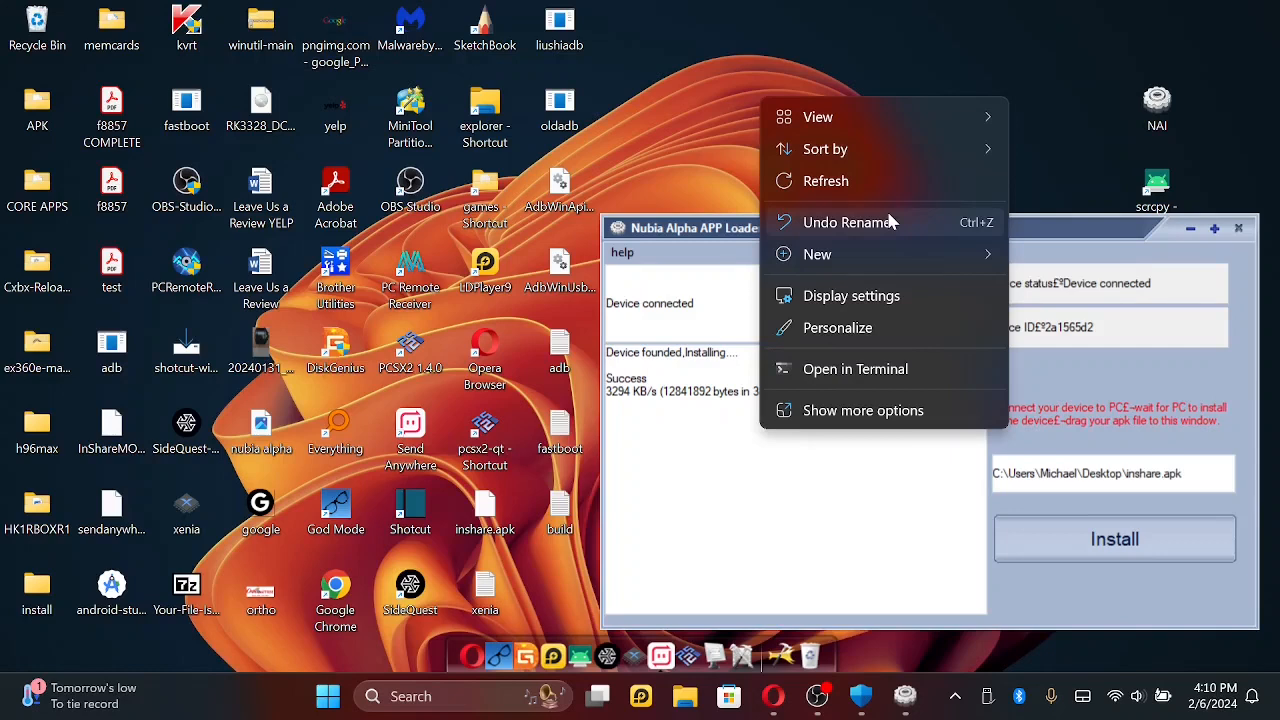
{"action": "left_click", "coordinate": [893, 54]}
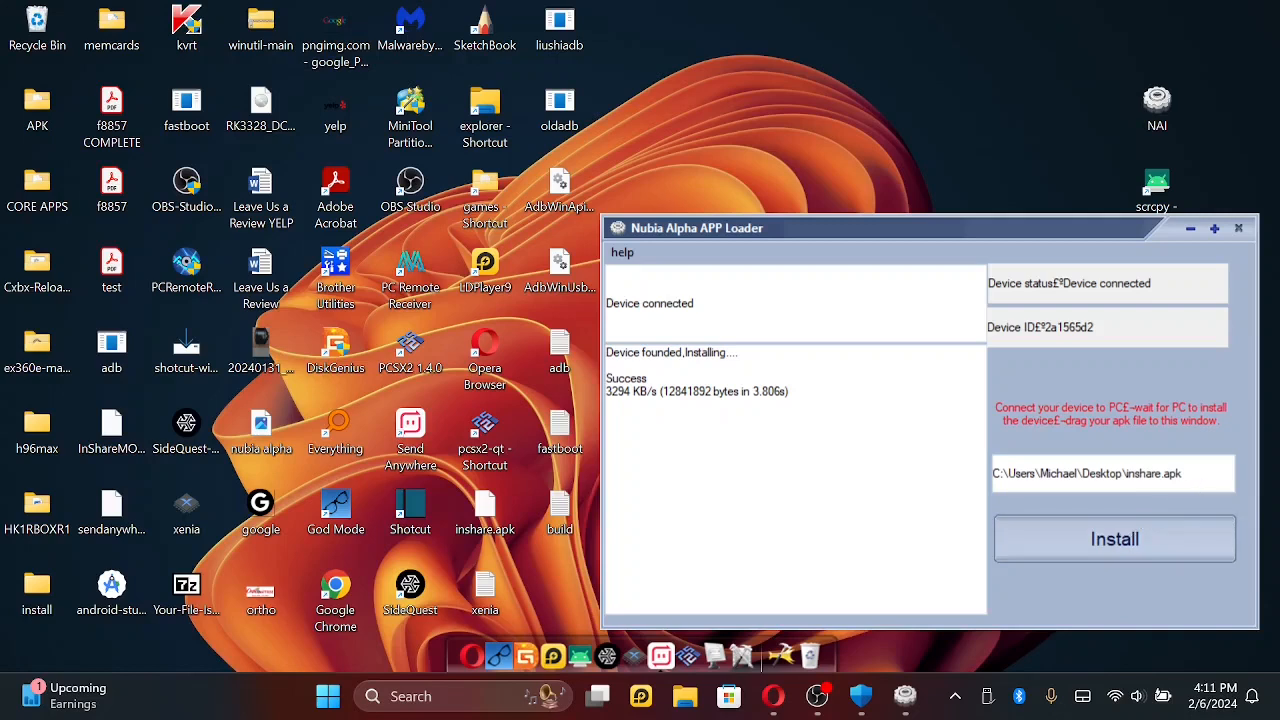
- Replace the APK path in Nubia Alpha APP Loader with just inshare.apk and run the install again
{"action": "left_click", "coordinate": [1204, 483]}
{"action": "key", "text": "BackSpace"}
{"action": "key", "text": "BackSpace"}
{"action": "key", "text": "BackSpace"}
{"action": "key", "text": "BackSpace"}
{"action": "key", "text": "BackSpace"}
{"action": "key", "text": "BackSpace"}
{"action": "key", "text": "BackSpace"}
{"action": "key", "text": "BackSpace"}
{"action": "key", "text": "BackSpace"}
{"action": "key", "text": "BackSpace"}
{"action": "key", "text": "BackSpace"}
{"action": "key", "text": "BackSpace"}
{"action": "key", "text": "BackSpace"}
{"action": "key", "text": "BackSpace"}
{"action": "key", "text": "BackSpace"}
{"action": "key", "text": "BackSpace"}
{"action": "key", "text": "BackSpace"}
{"action": "key", "text": "BackSpace"}
{"action": "key", "text": "BackSpace"}
{"action": "key", "text": "BackSpace"}
{"action": "key", "text": "BackSpace"}
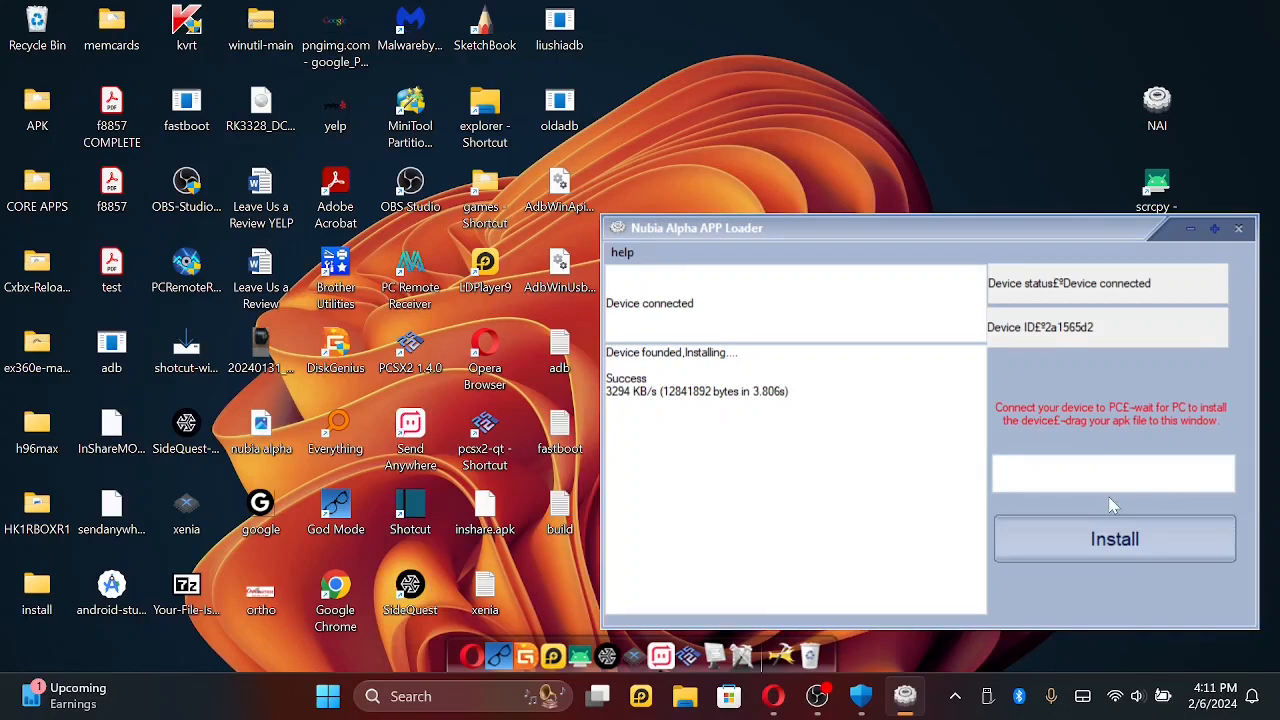
{"action": "type", "text": "inshare.apk"}
{"action": "left_click", "coordinate": [1082, 547]}
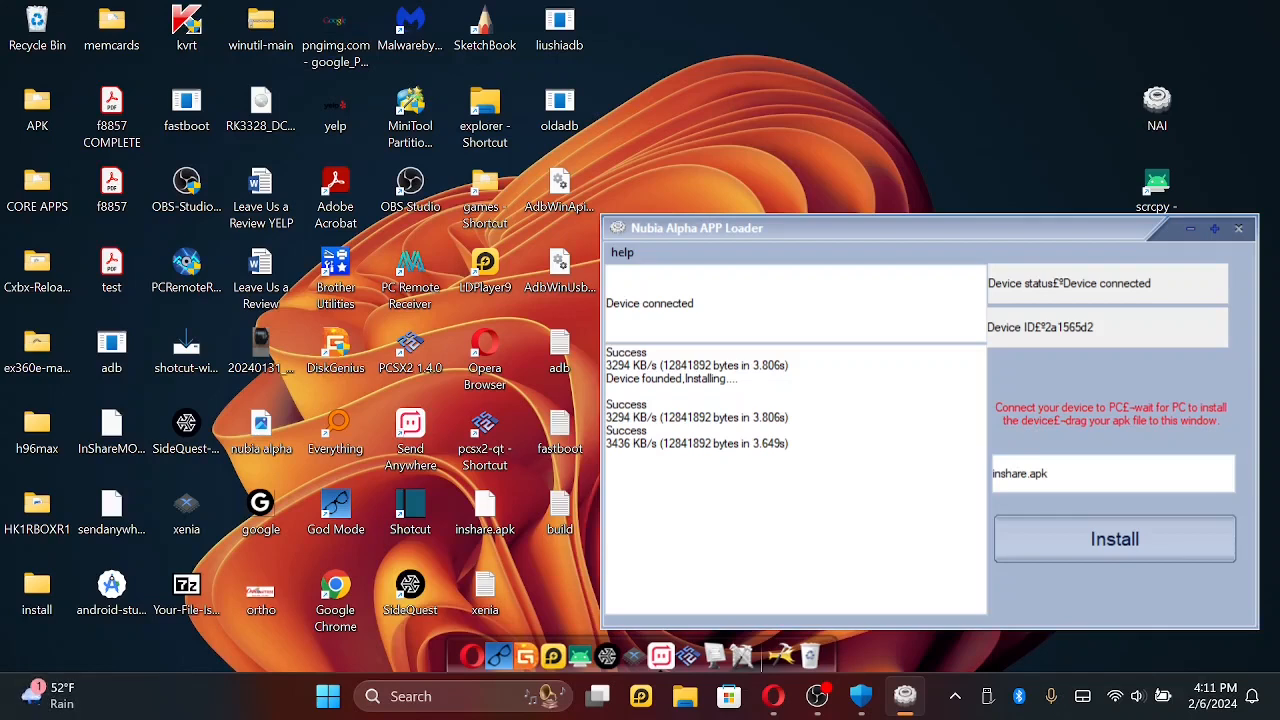
- Close Nubia Alpha APP Loader, launch scrcpy to mirror the connected watch, and dismiss its charging screen
{"action": "left_click_drag", "start_coordinate": [887, 241], "coordinate": [716, 233]}
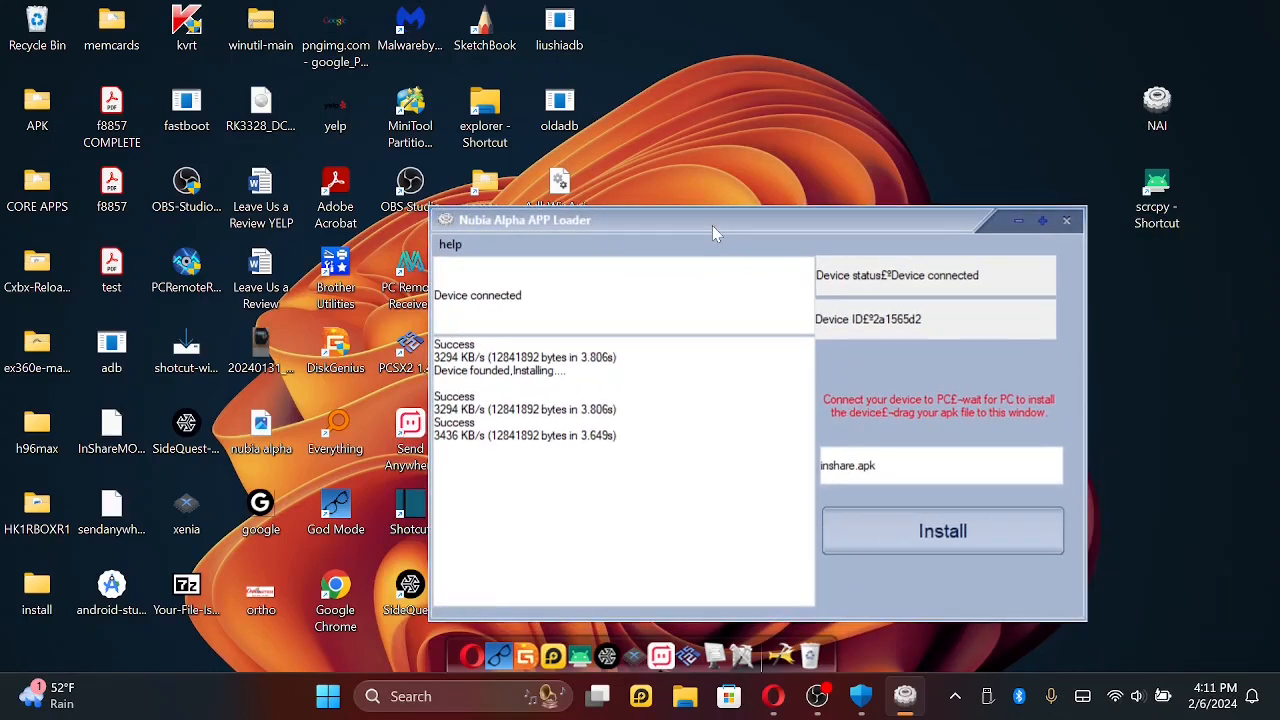
{"action": "left_click", "coordinate": [1068, 222]}
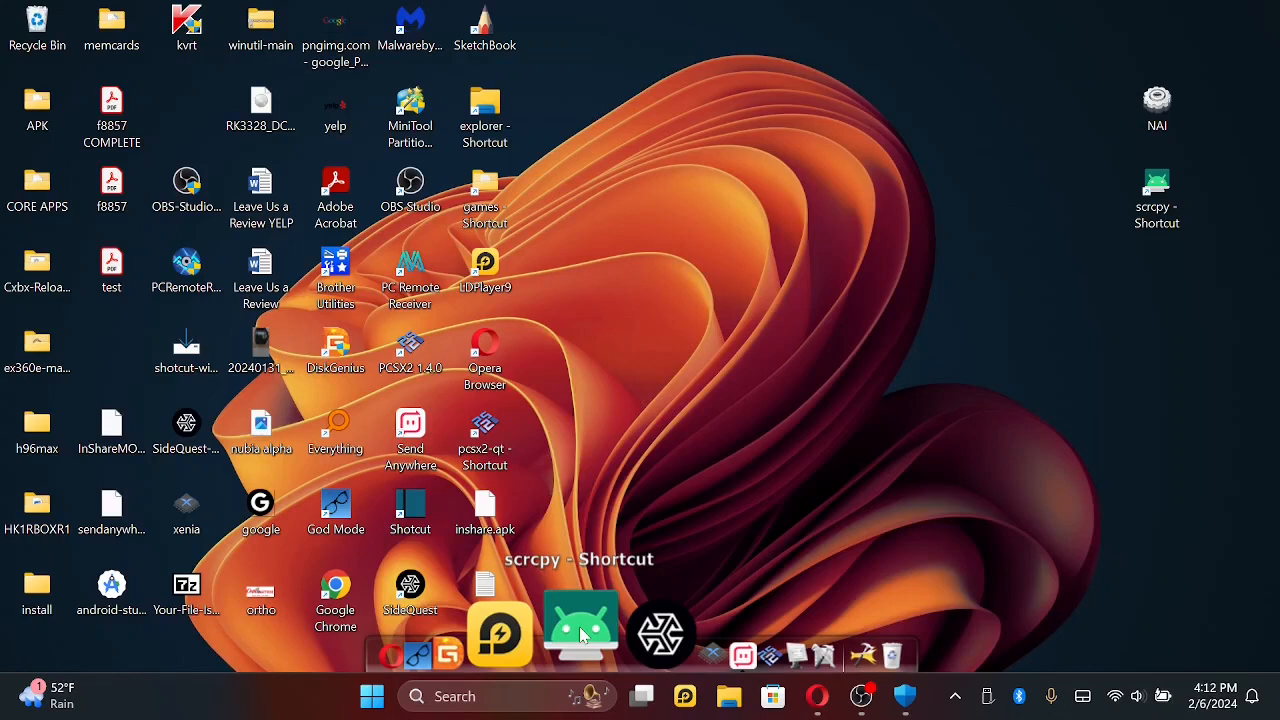
{"action": "left_click", "coordinate": [579, 632]}
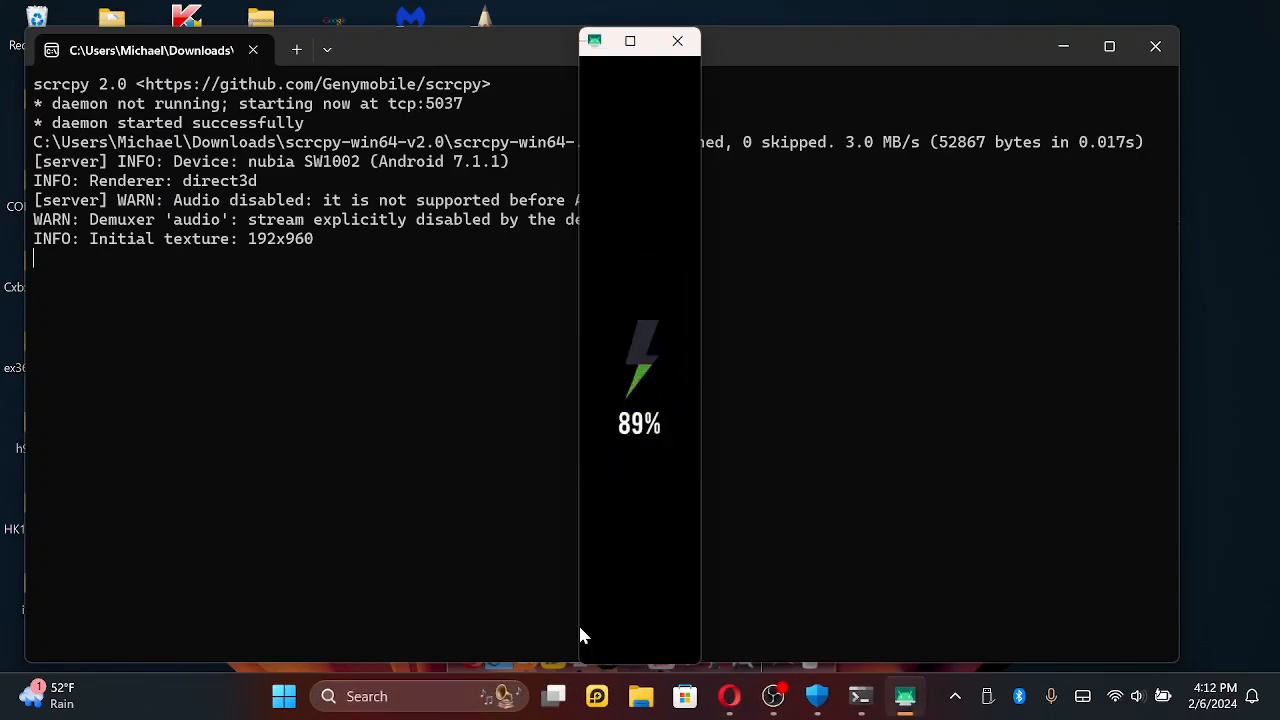
{"action": "left_click", "coordinate": [645, 390]}
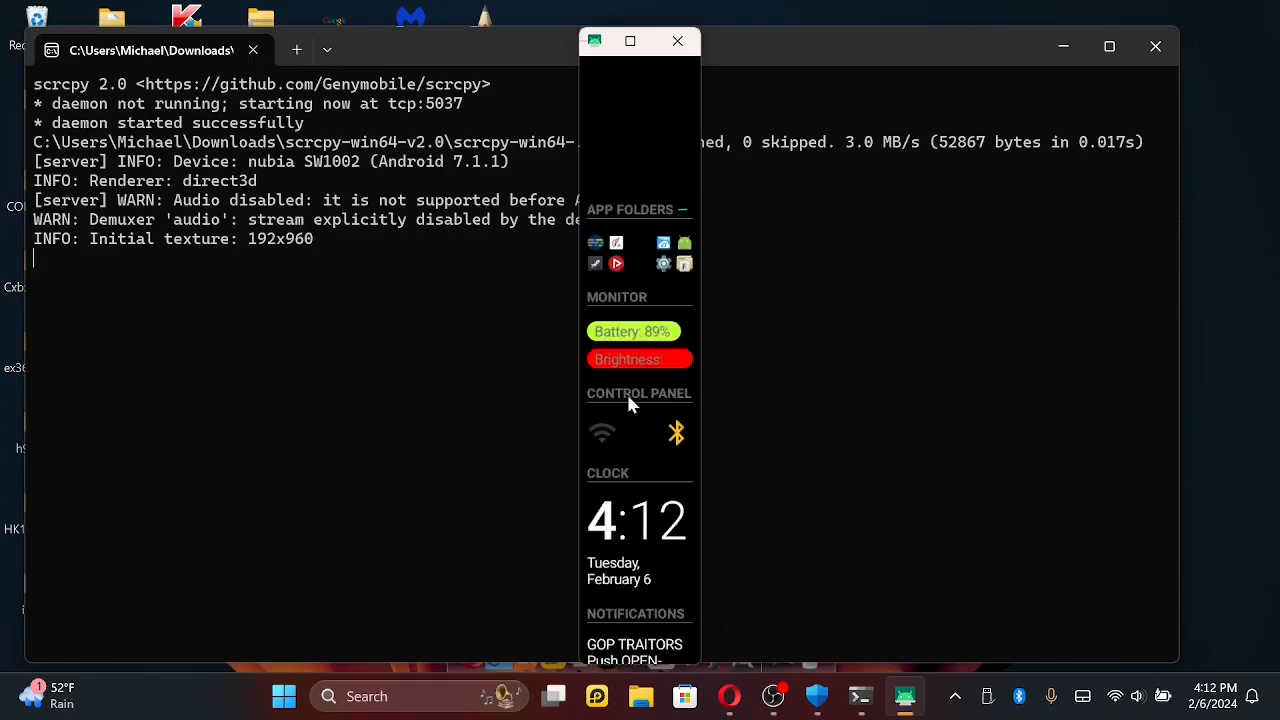
- Expand the second app folder in the watch's launcher and start the app with the green Android icon
{"action": "scroll", "coordinate": [629, 400], "scroll_direction": "down", "scroll_amount": 3}
{"action": "left_click_drag", "start_coordinate": [627, 389], "coordinate": [630, 629]}
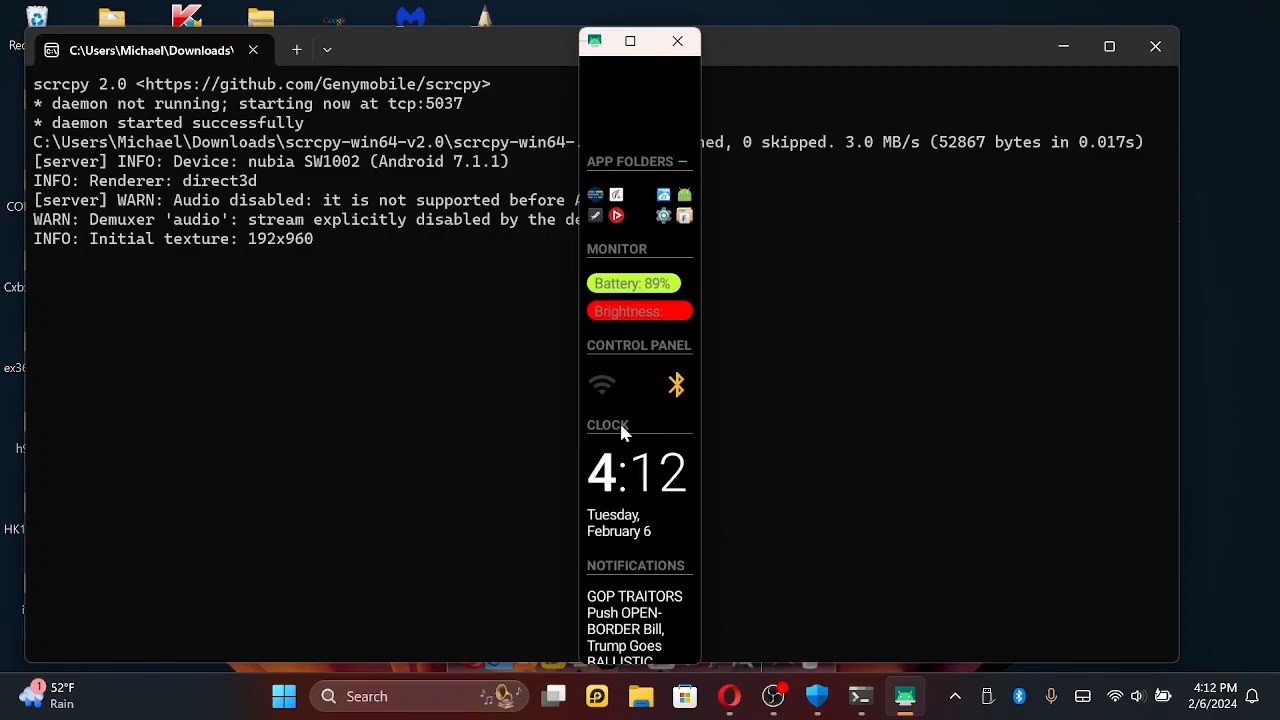
{"action": "left_click_drag", "start_coordinate": [626, 345], "coordinate": [620, 394]}
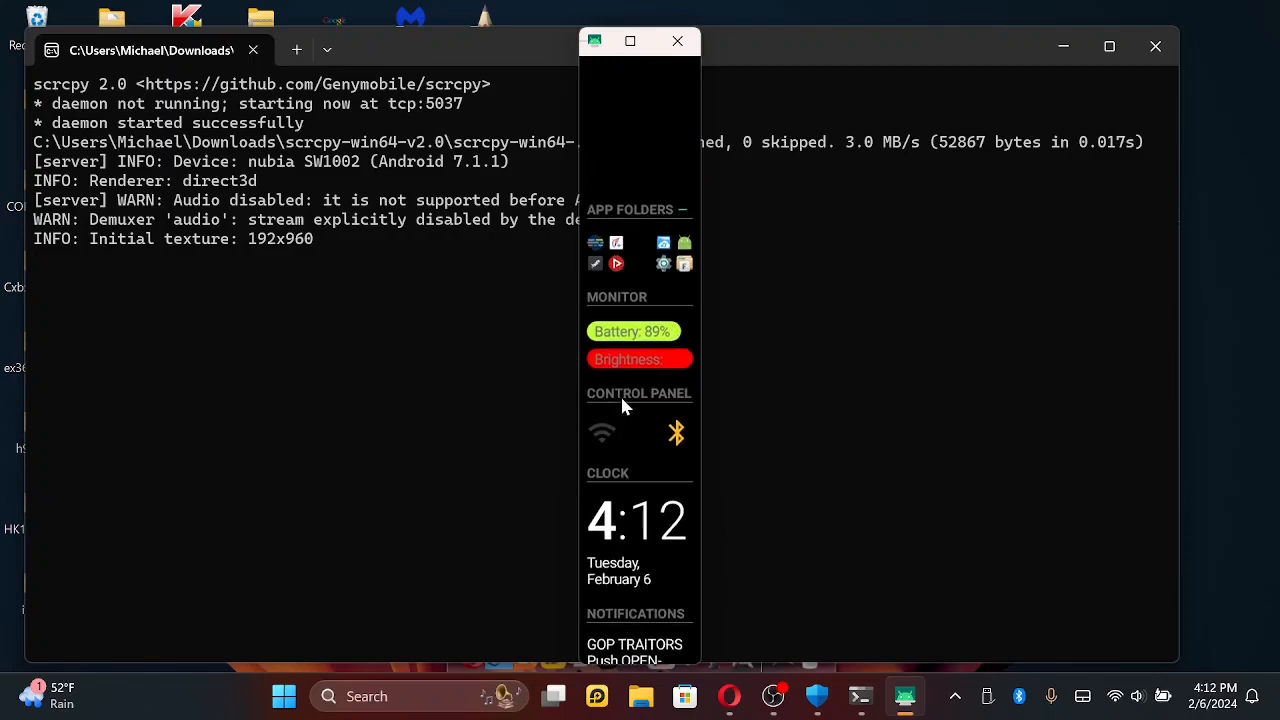
{"action": "left_click", "coordinate": [666, 259]}
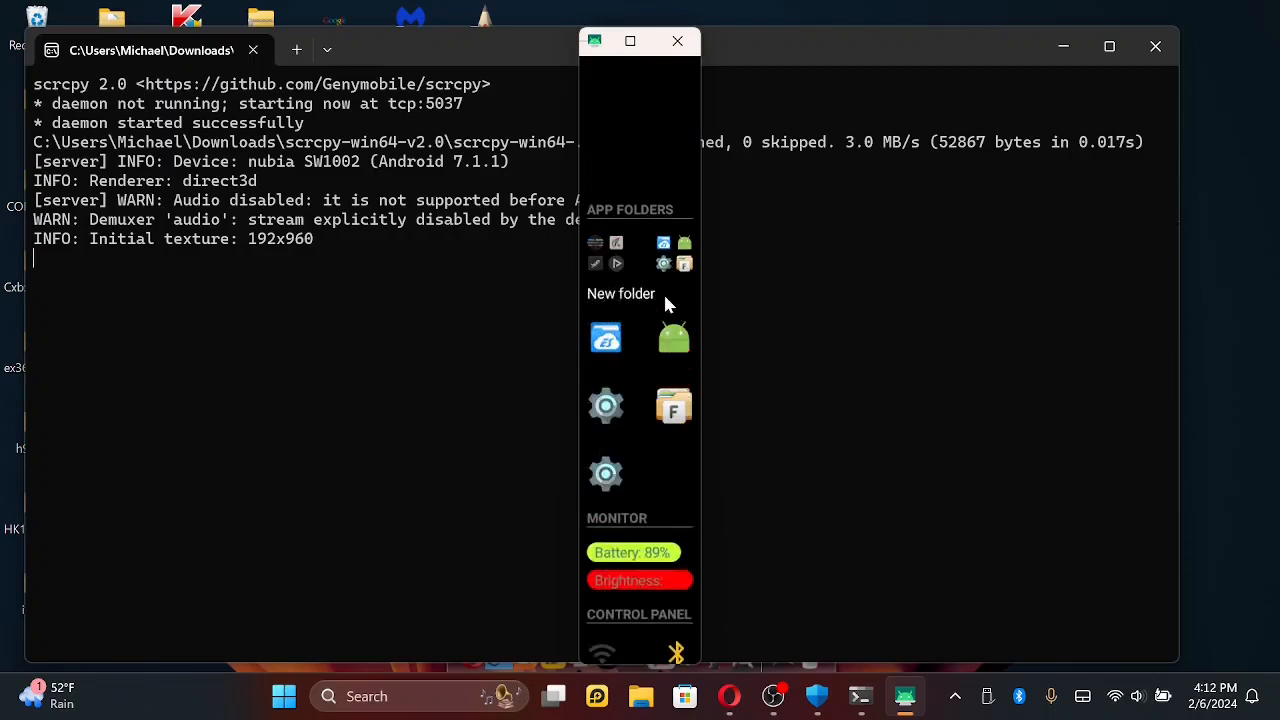
{"action": "left_click", "coordinate": [674, 340]}
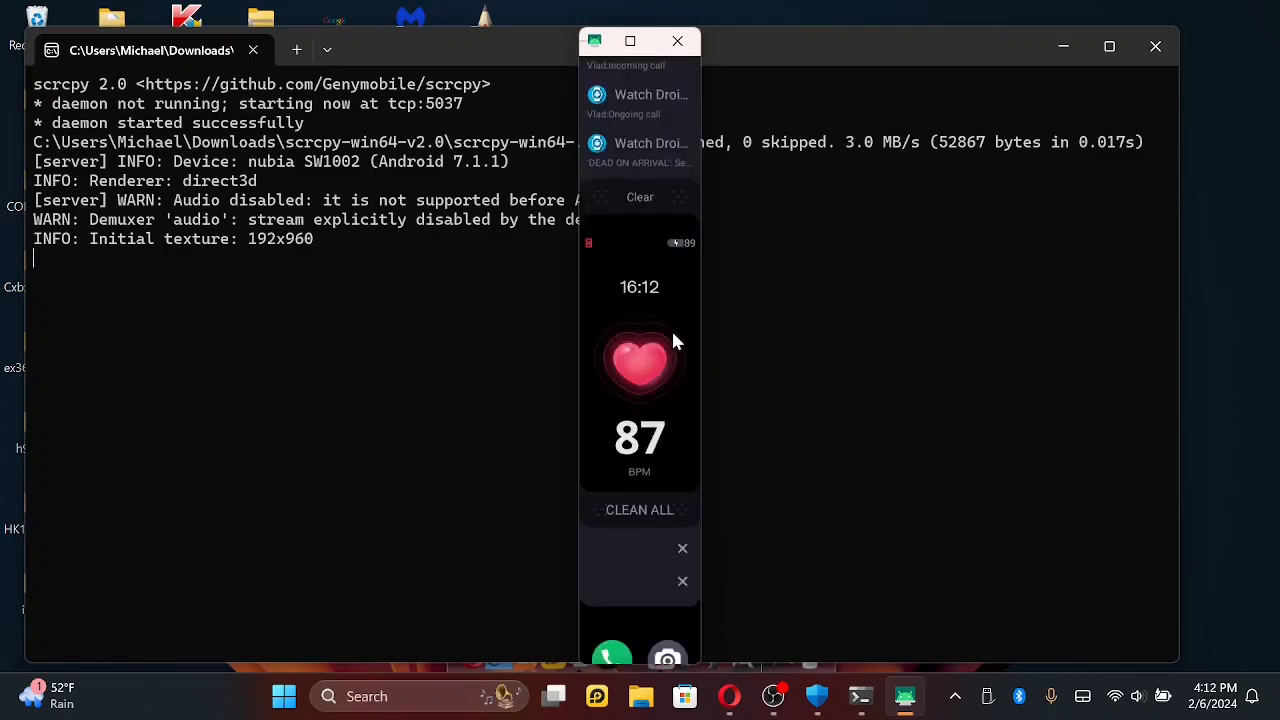
- Change the watch face to the dark green analog design with the hour and minute digits in its corner
{"action": "left_click_drag", "start_coordinate": [674, 342], "coordinate": [641, 478]}
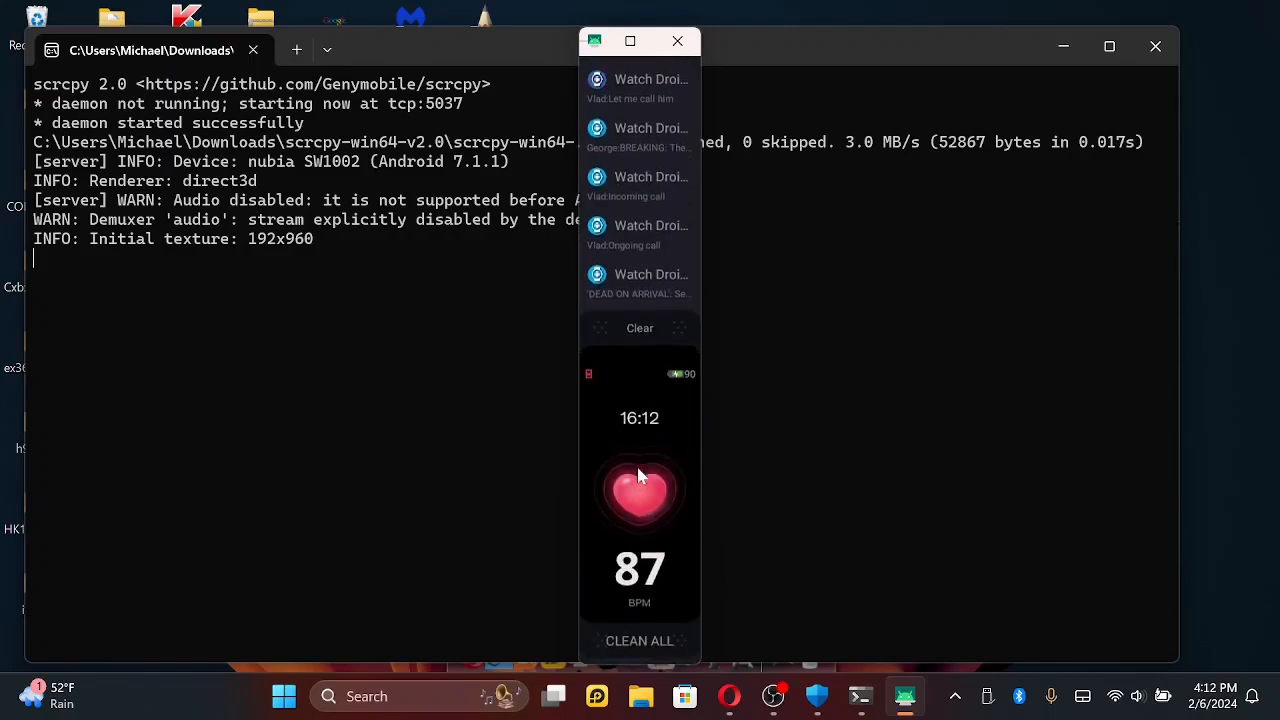
{"action": "left_click", "coordinate": [641, 478]}
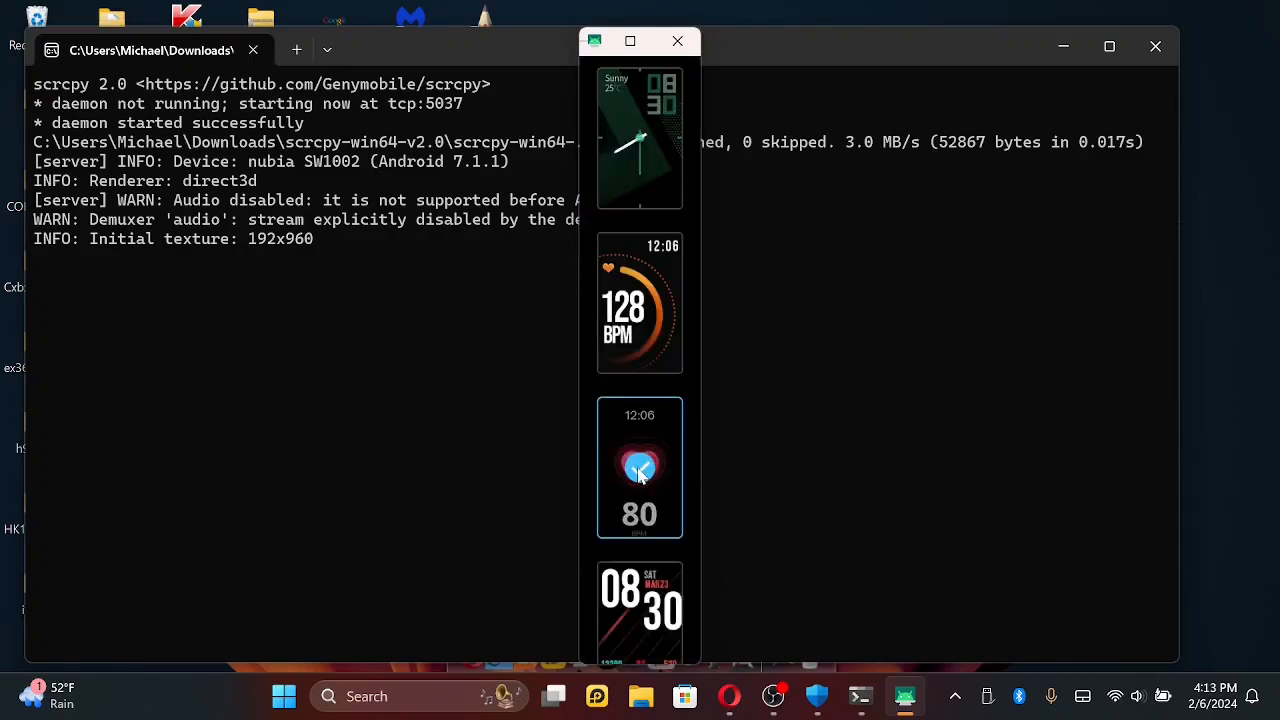
{"action": "left_click_drag", "start_coordinate": [647, 322], "coordinate": [621, 498]}
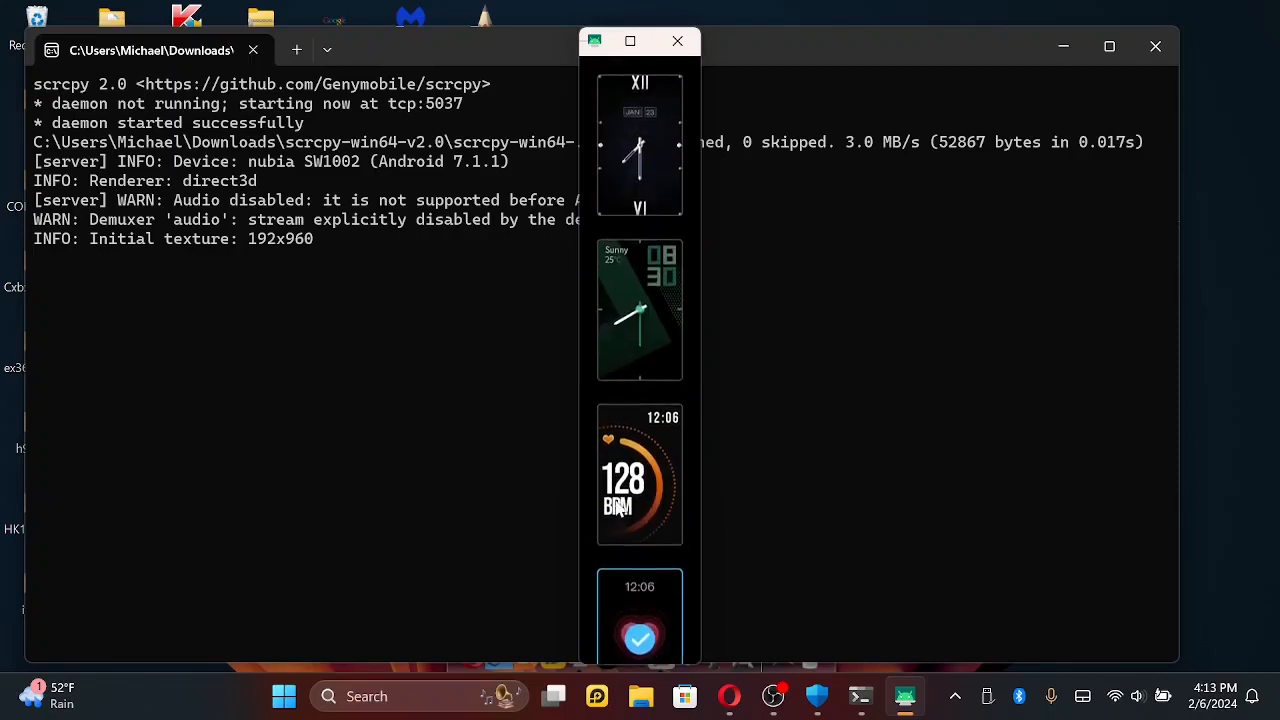
{"action": "left_click", "coordinate": [636, 327]}
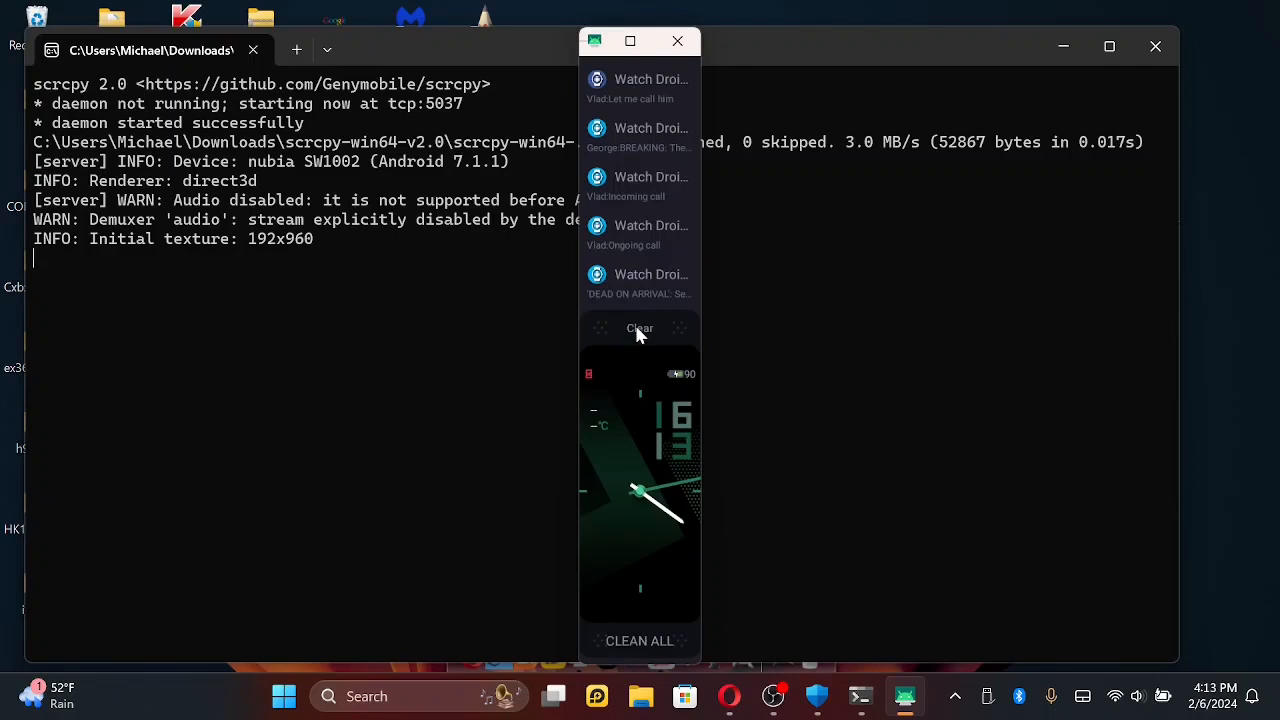
- Go from the watch's home screen to its app list and launch Hidden Settings
{"action": "left_click", "coordinate": [638, 328]}
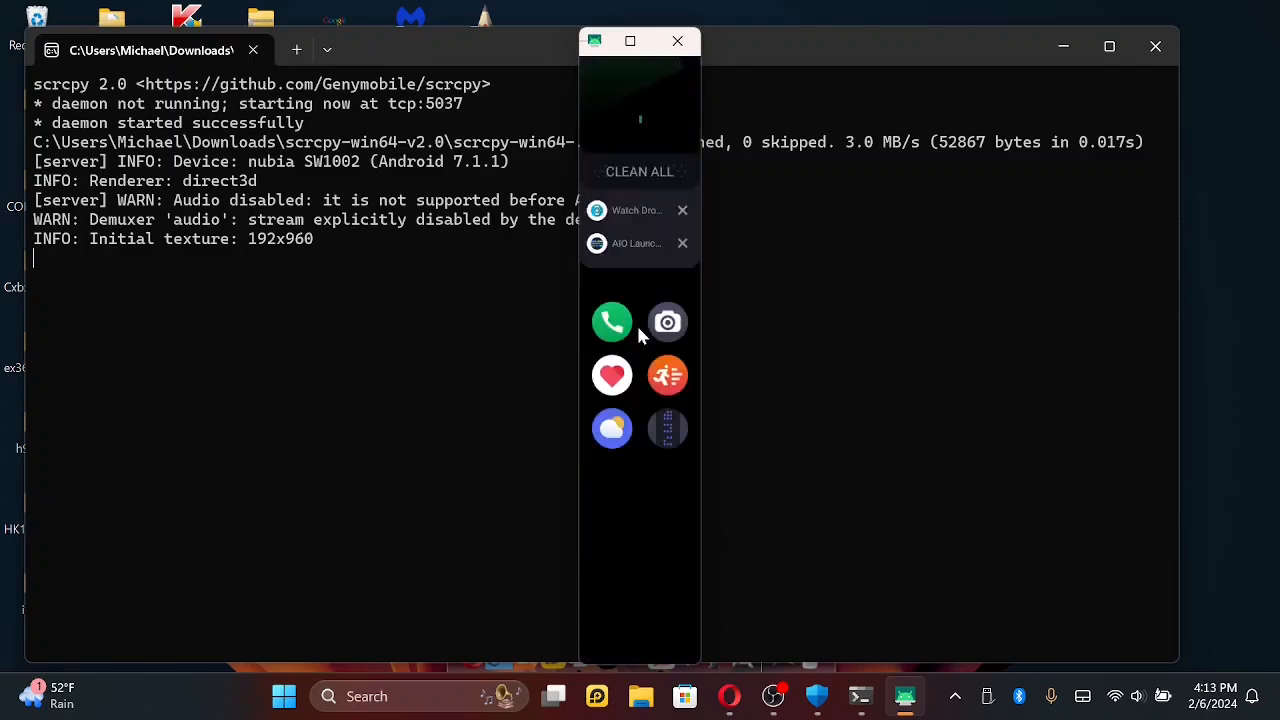
{"action": "left_click_drag", "start_coordinate": [638, 328], "coordinate": [626, 556]}
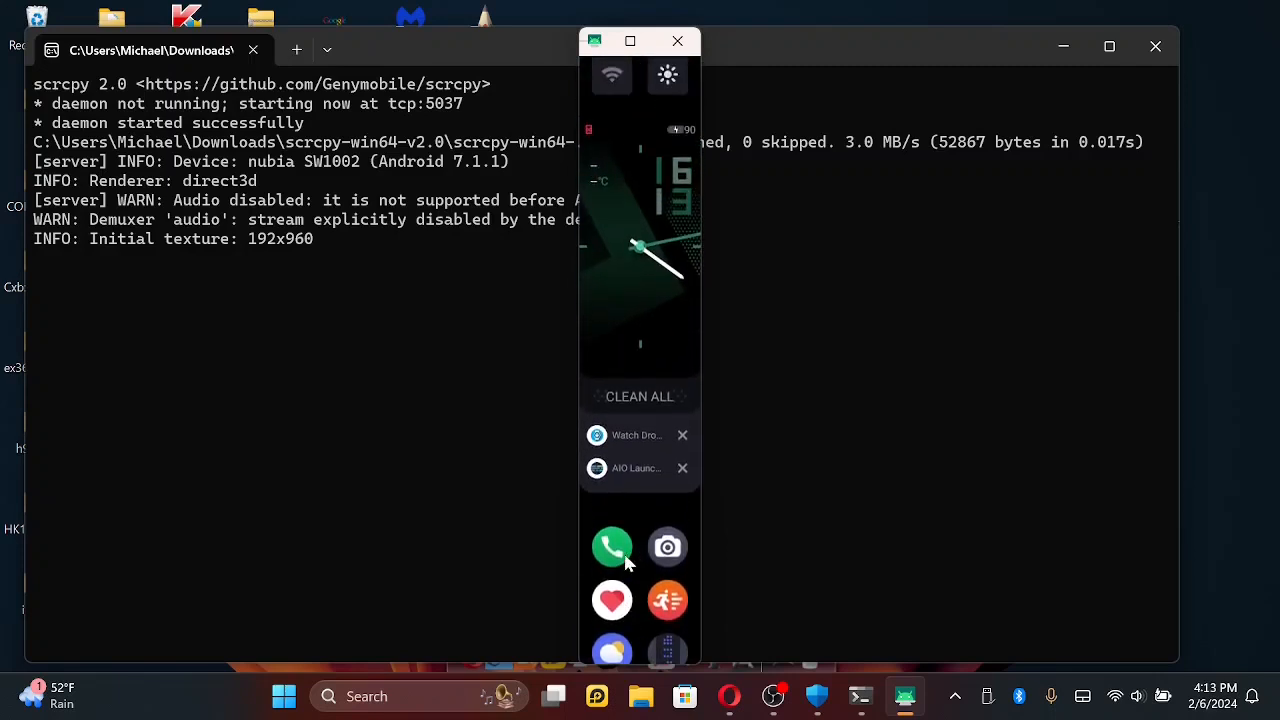
{"action": "left_click_drag", "start_coordinate": [635, 345], "coordinate": [615, 535]}
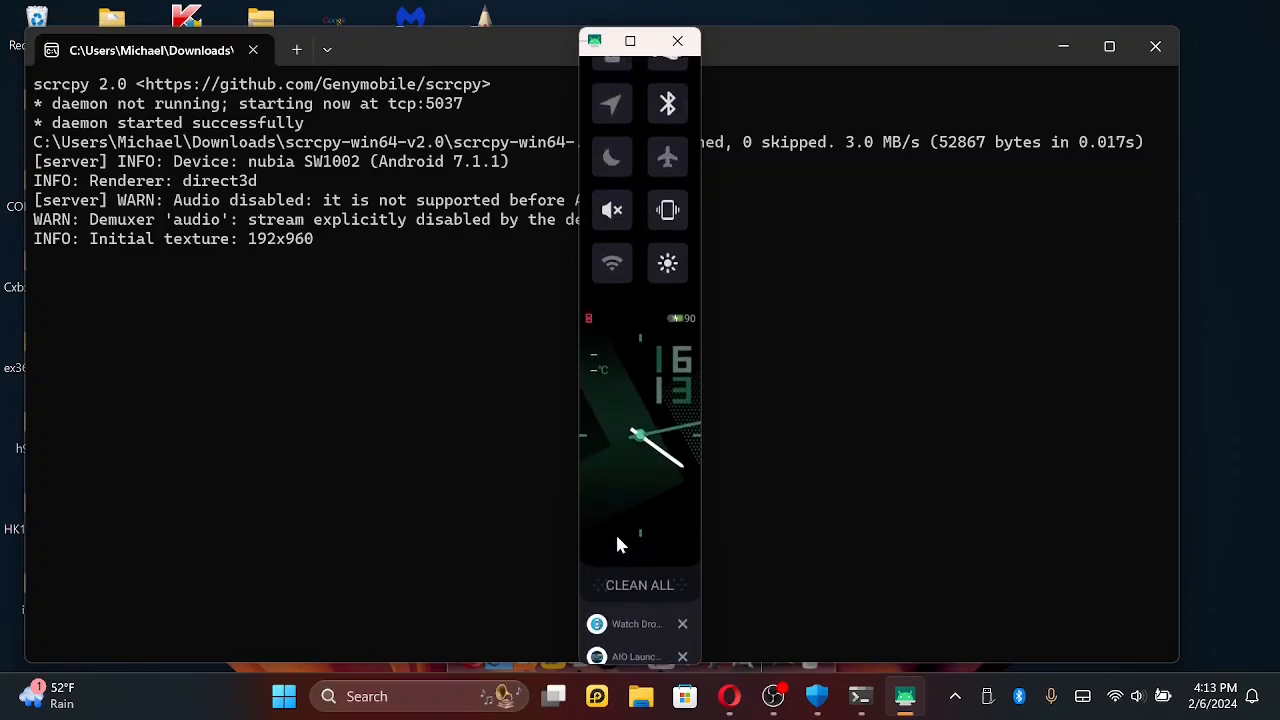
{"action": "left_click_drag", "start_coordinate": [638, 455], "coordinate": [636, 498]}
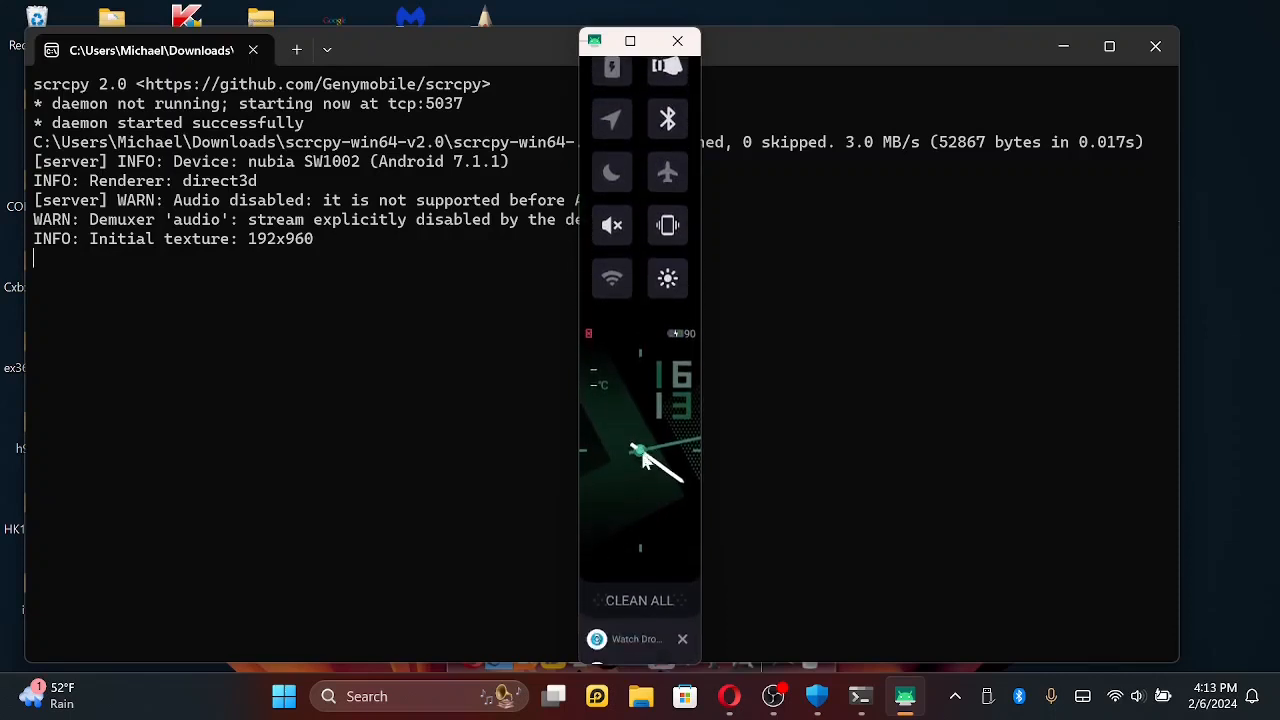
{"action": "left_click_drag", "start_coordinate": [616, 466], "coordinate": [778, 466]}
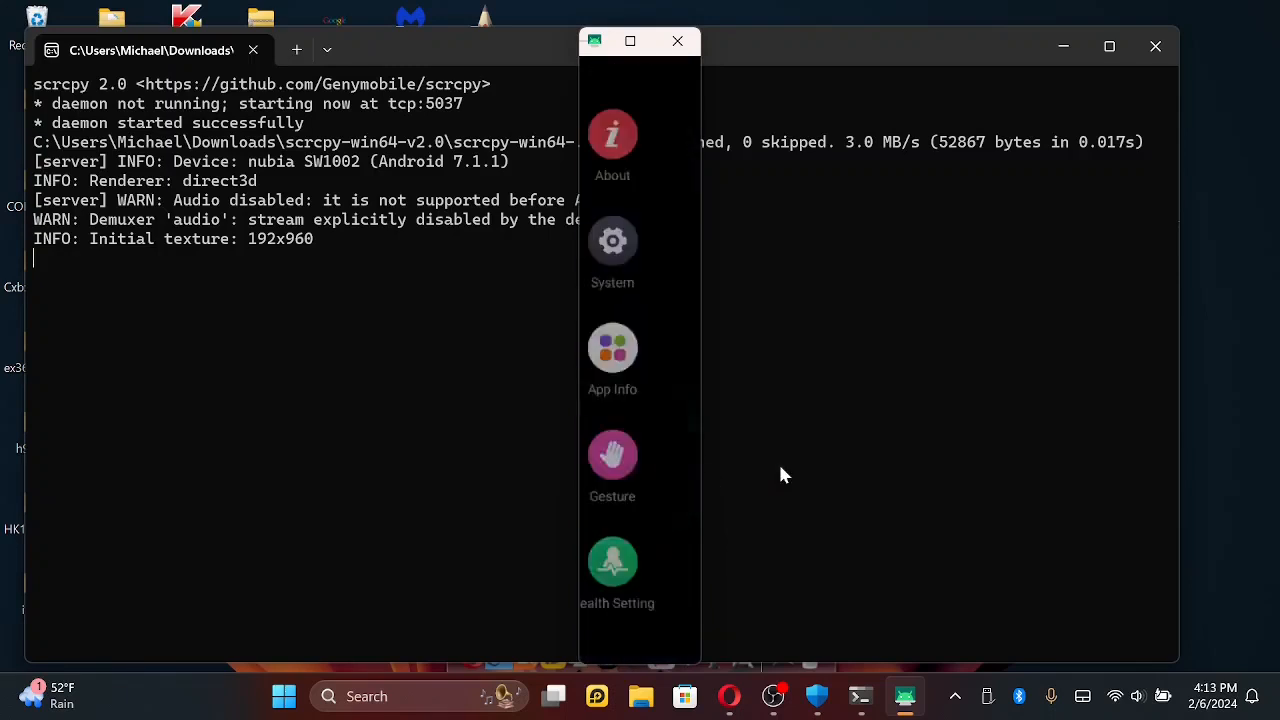
{"action": "left_click_drag", "start_coordinate": [624, 426], "coordinate": [690, 424]}
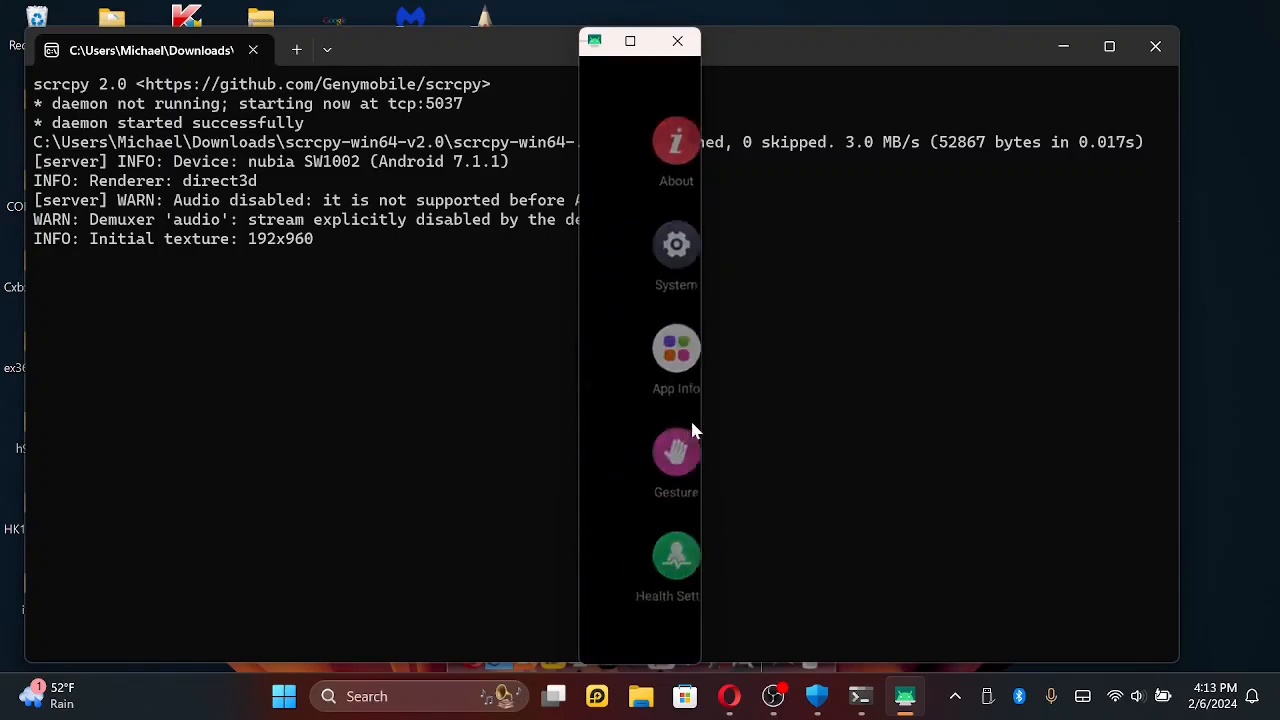
{"action": "scroll", "coordinate": [660, 440], "scroll_direction": "up", "scroll_amount": 3}
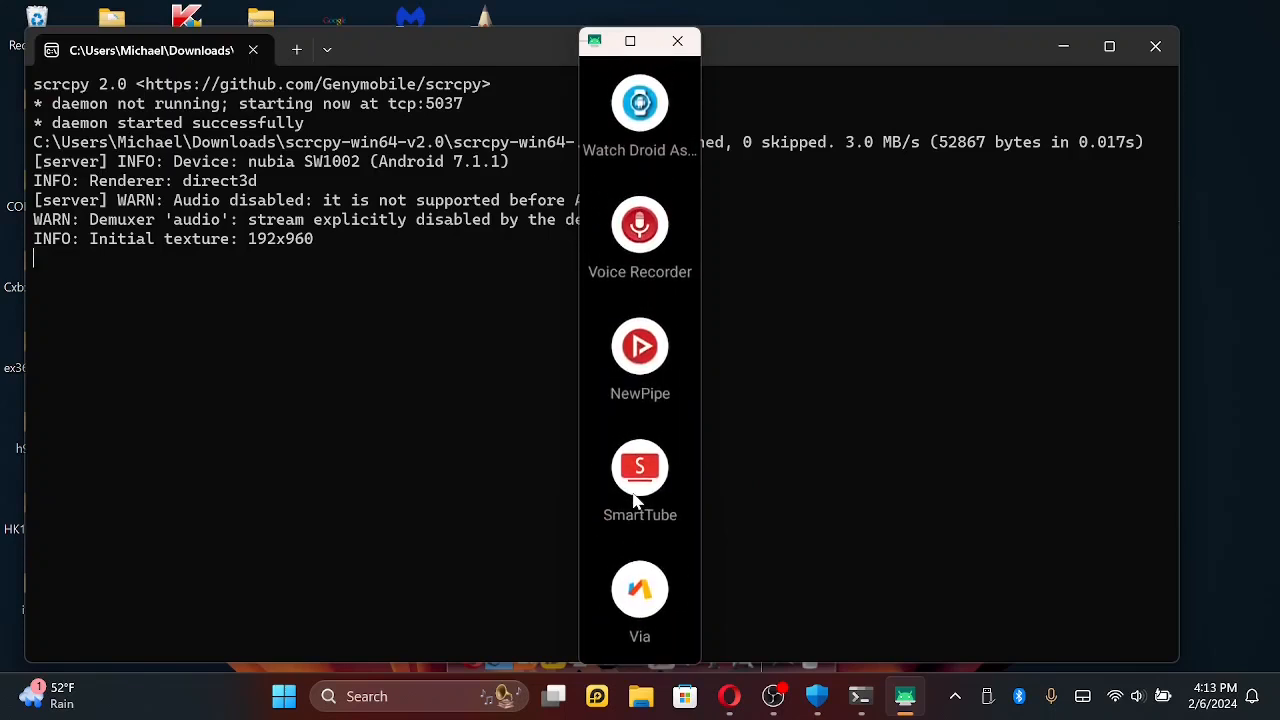
{"action": "scroll", "coordinate": [634, 500], "scroll_direction": "up", "scroll_amount": 3}
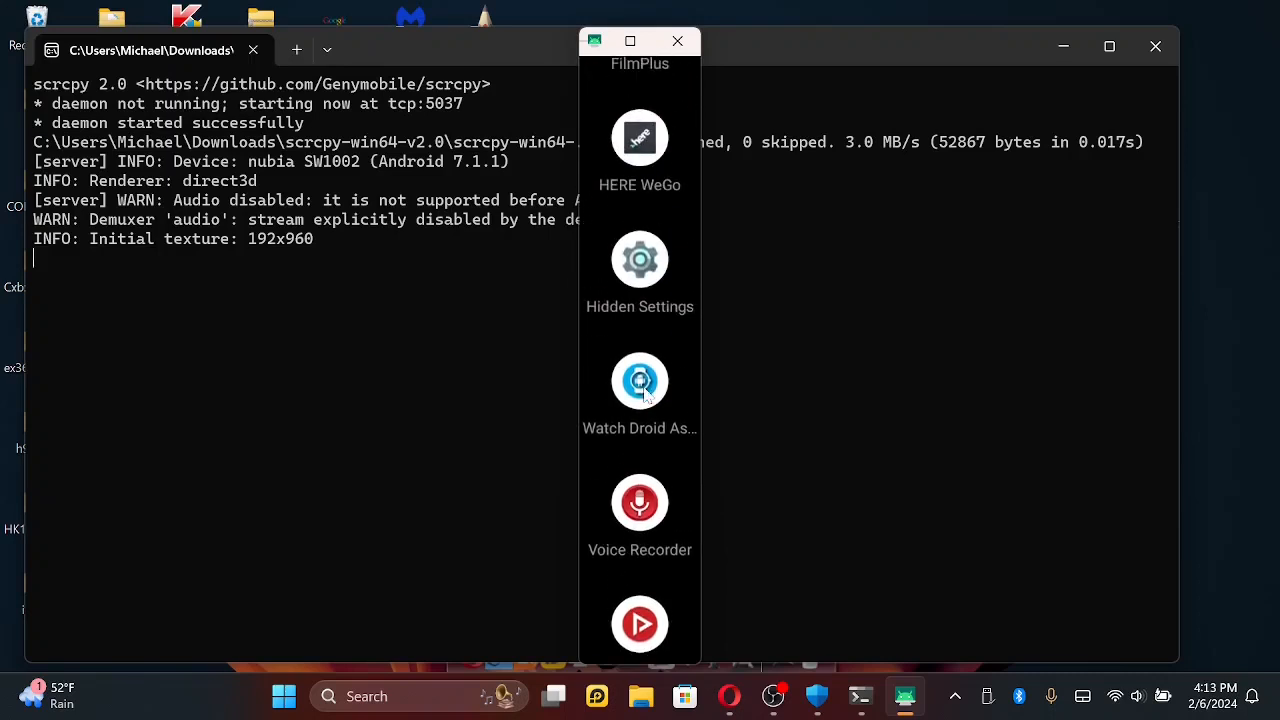
{"action": "left_click", "coordinate": [639, 265]}
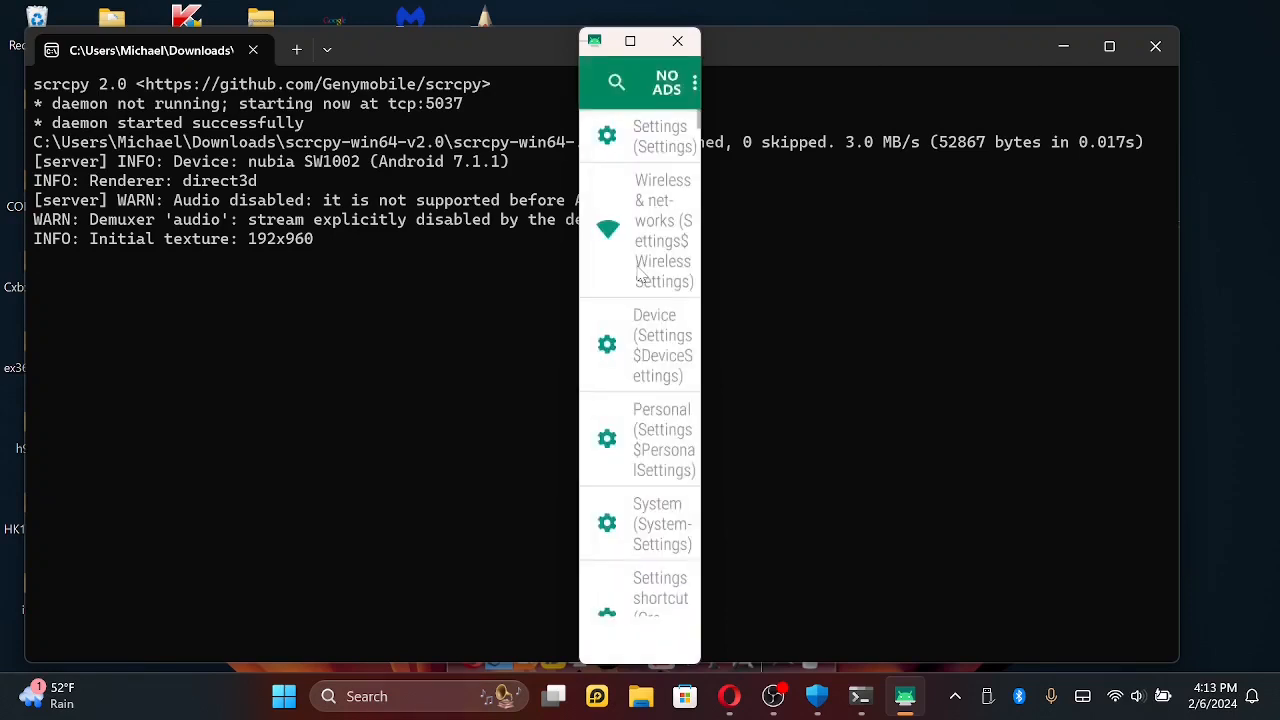
- Search Hidden Settings for "adv" and open the Settings$AdvancedApps entry
{"action": "scroll", "coordinate": [641, 352], "scroll_direction": "down", "scroll_amount": 2}
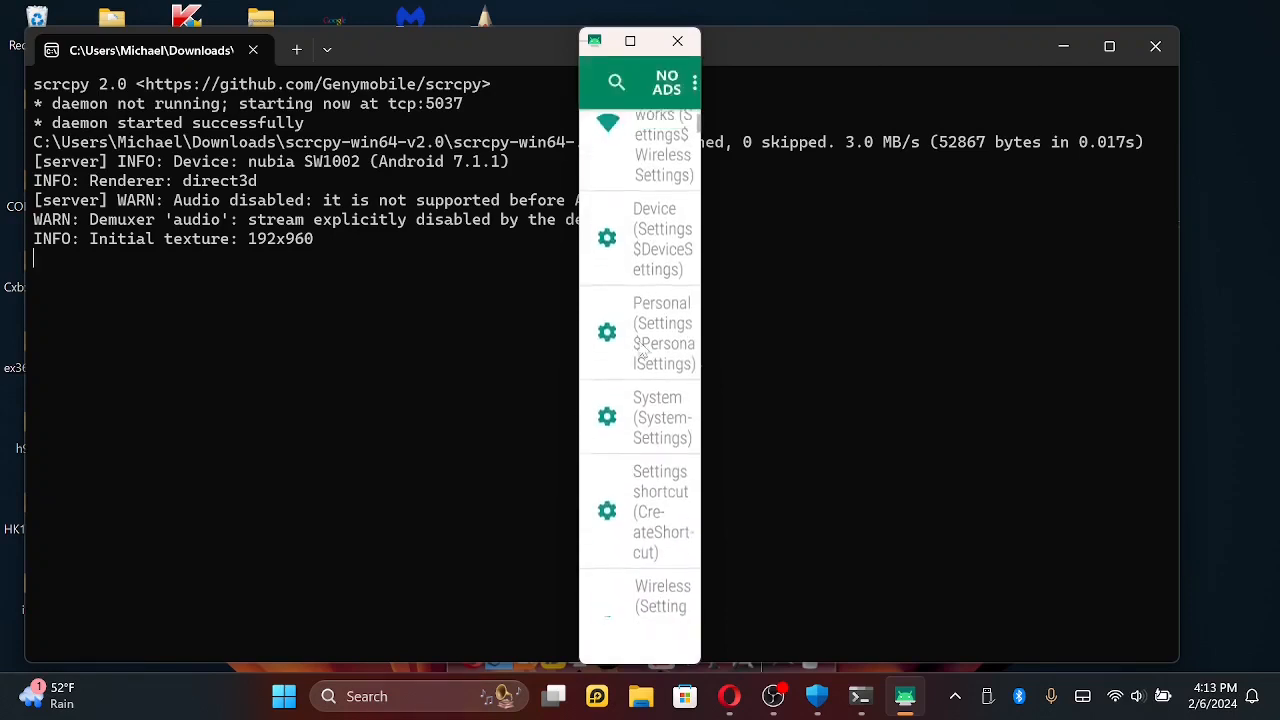
{"action": "scroll", "coordinate": [641, 352], "scroll_direction": "up", "scroll_amount": 2}
{"action": "left_click", "coordinate": [617, 83]}
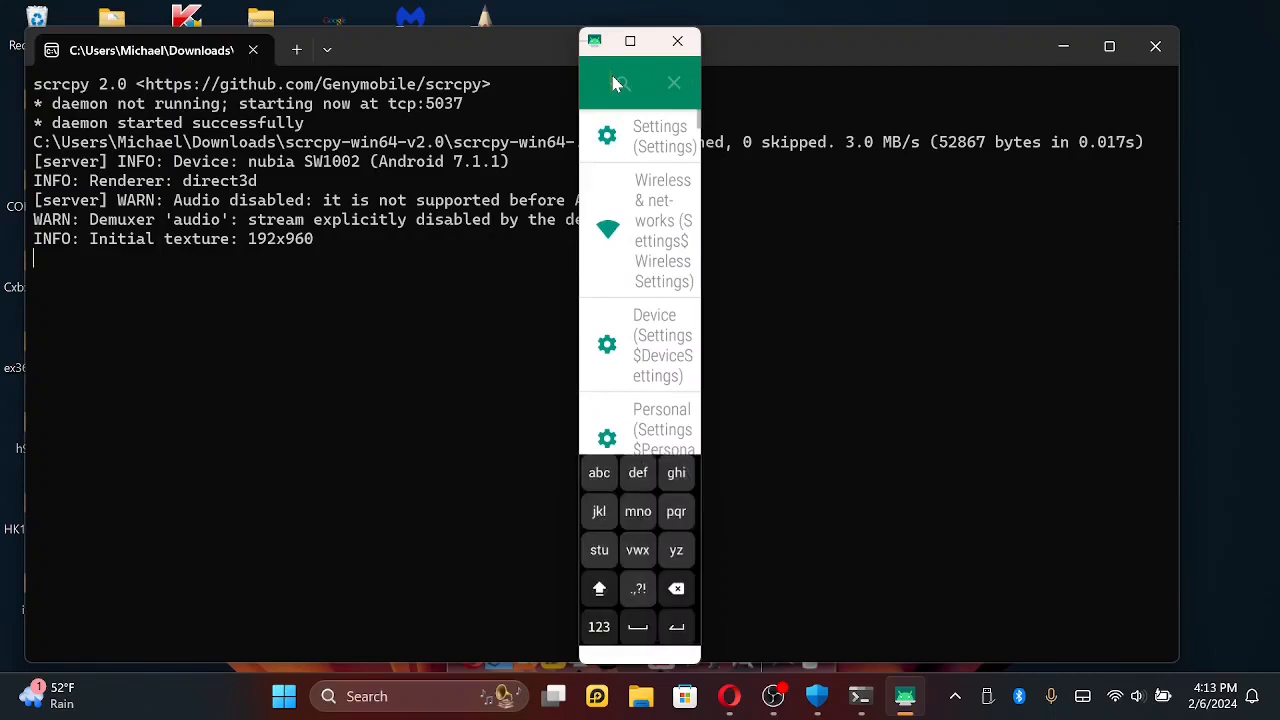
{"action": "type", "text": "adv"}
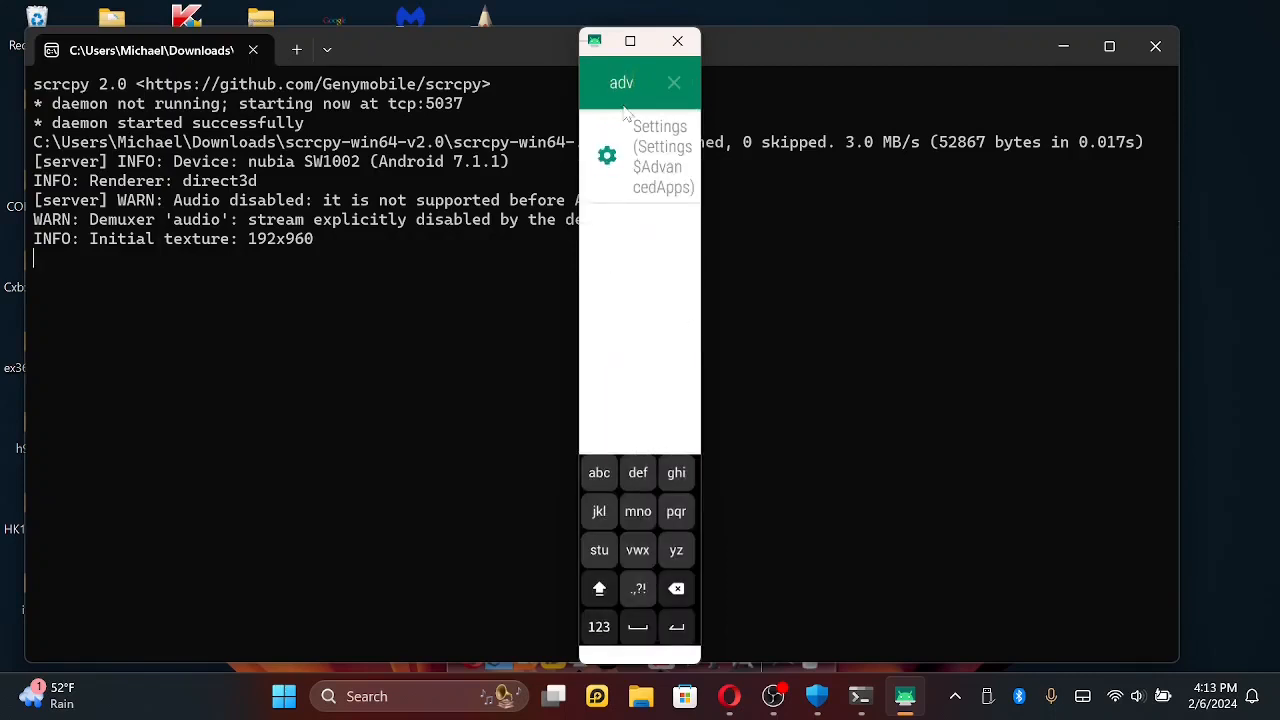
{"action": "left_click", "coordinate": [641, 160]}
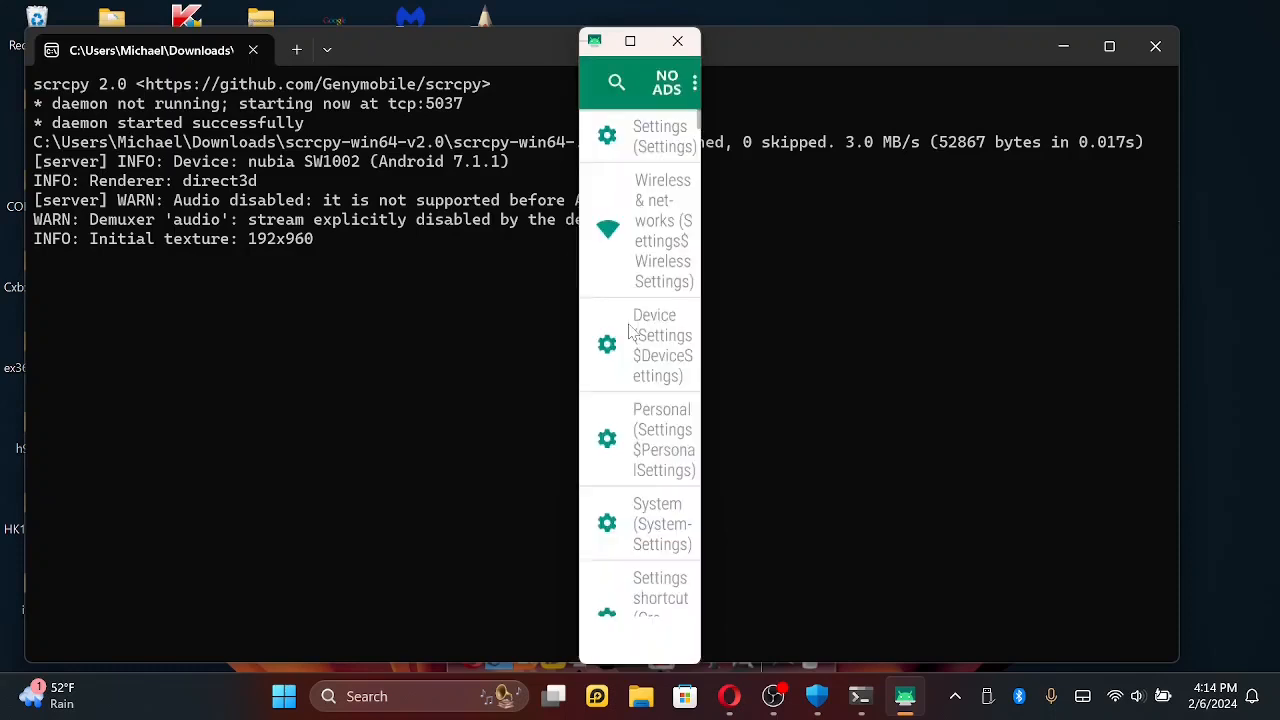
- Search Hidden Settings for "acce" and open the Settings$AccessibilitySettings entry
{"action": "left_click", "coordinate": [617, 83]}
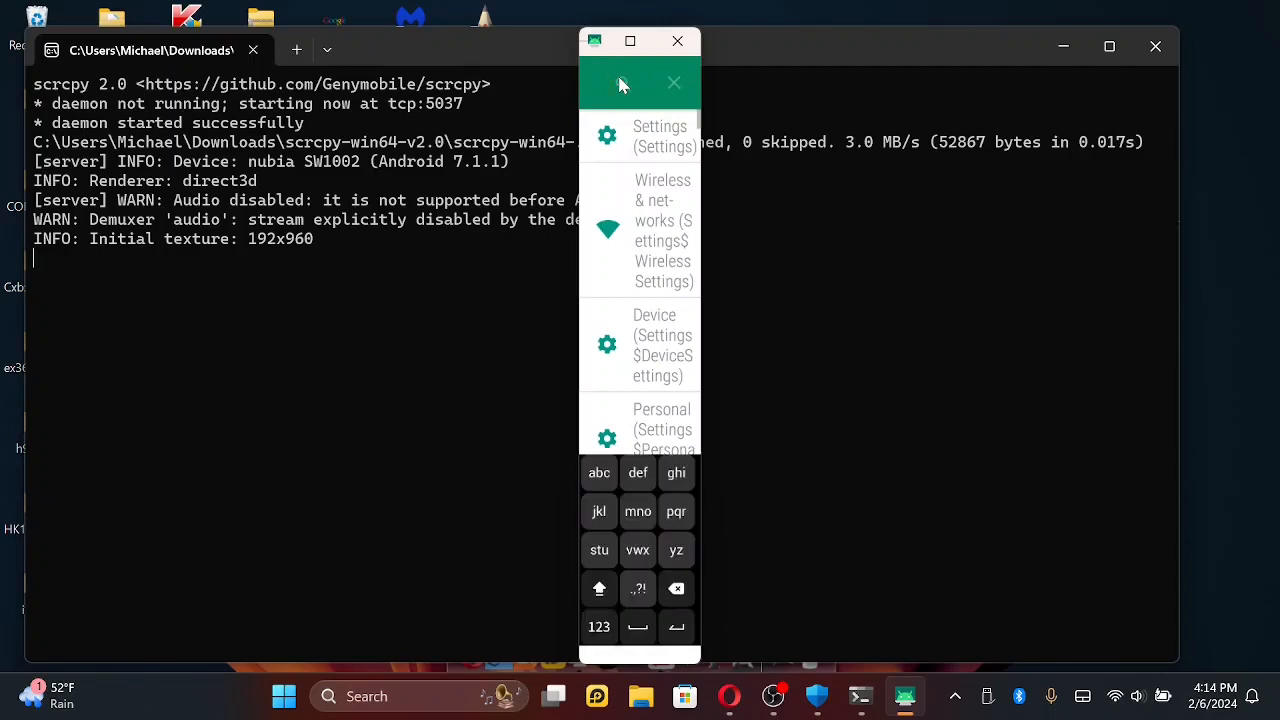
{"action": "type", "text": "ac"}
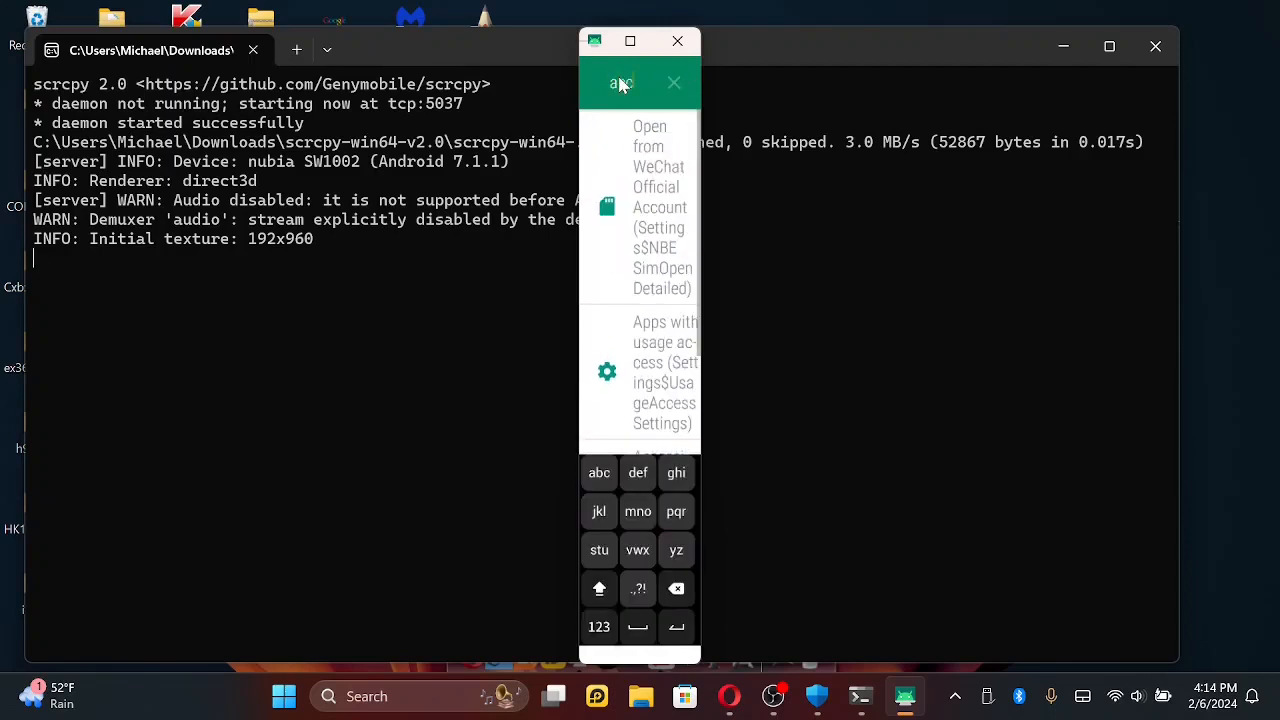
{"action": "type", "text": "ce"}
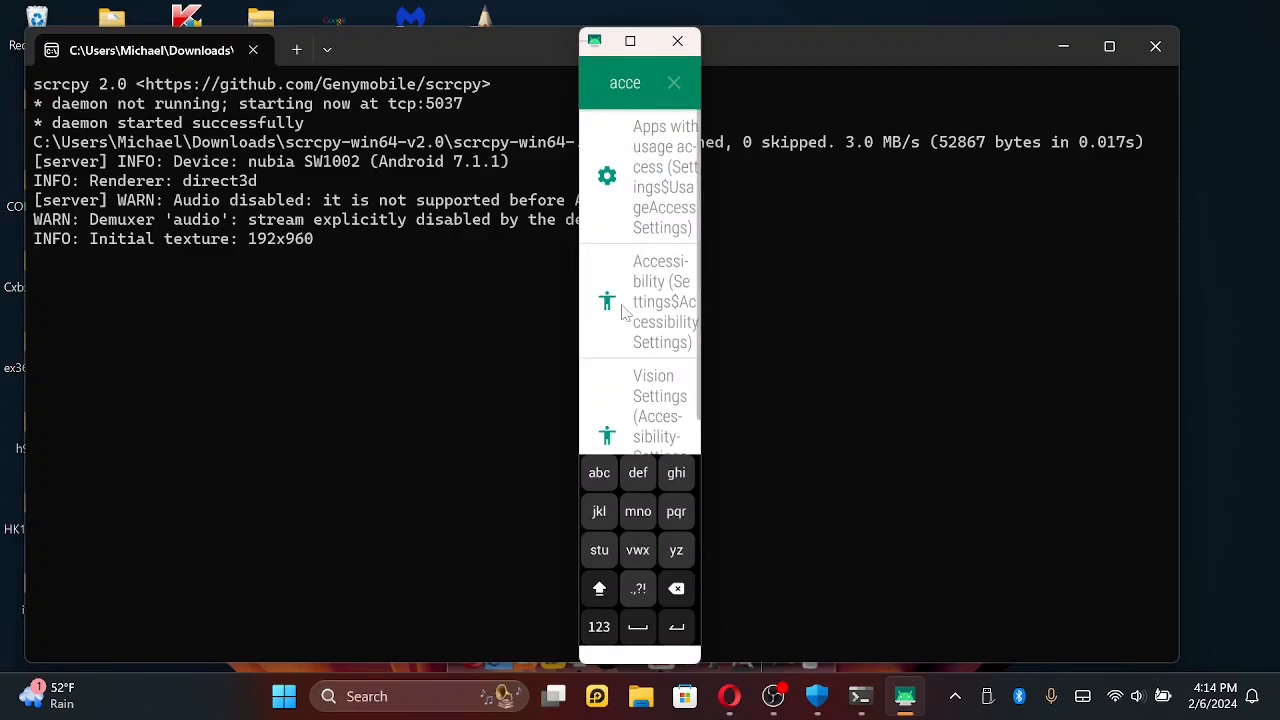
{"action": "left_click", "coordinate": [622, 312]}
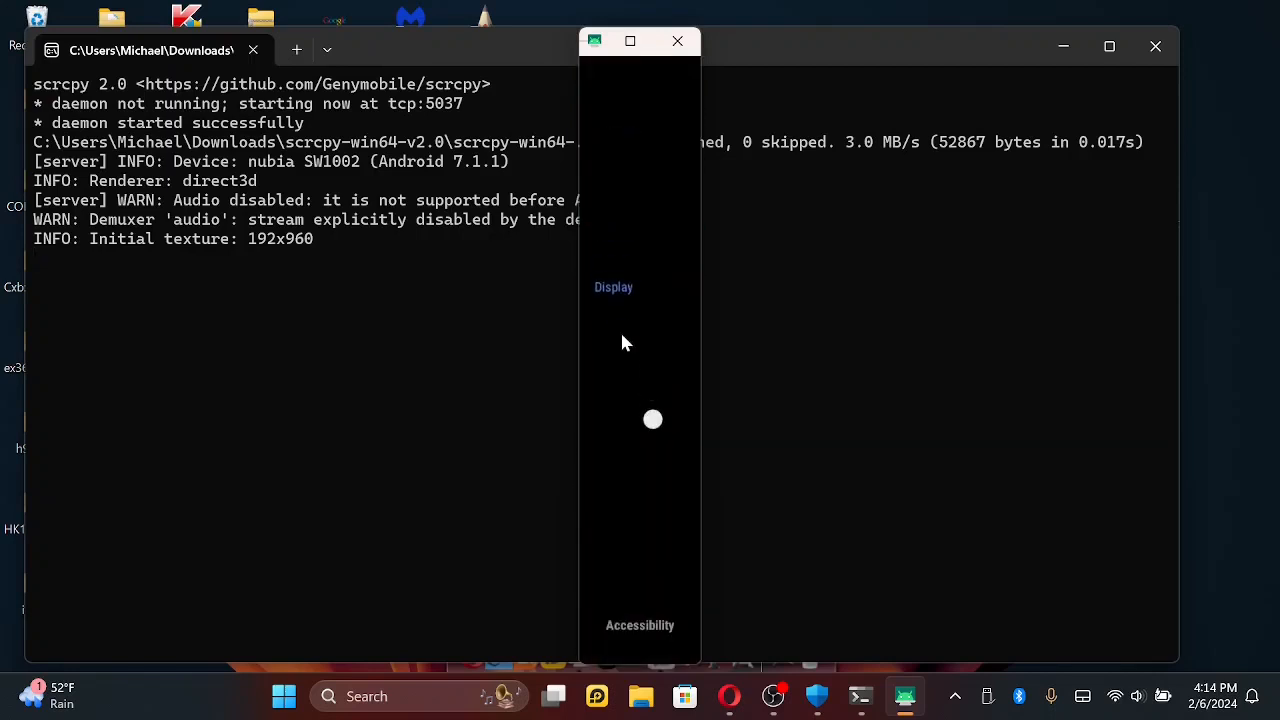
- Turn on the Display color inversion and the experimental high contrast text in Accessibility, and return to the Hidden Settings list
{"action": "left_click", "coordinate": [646, 422]}
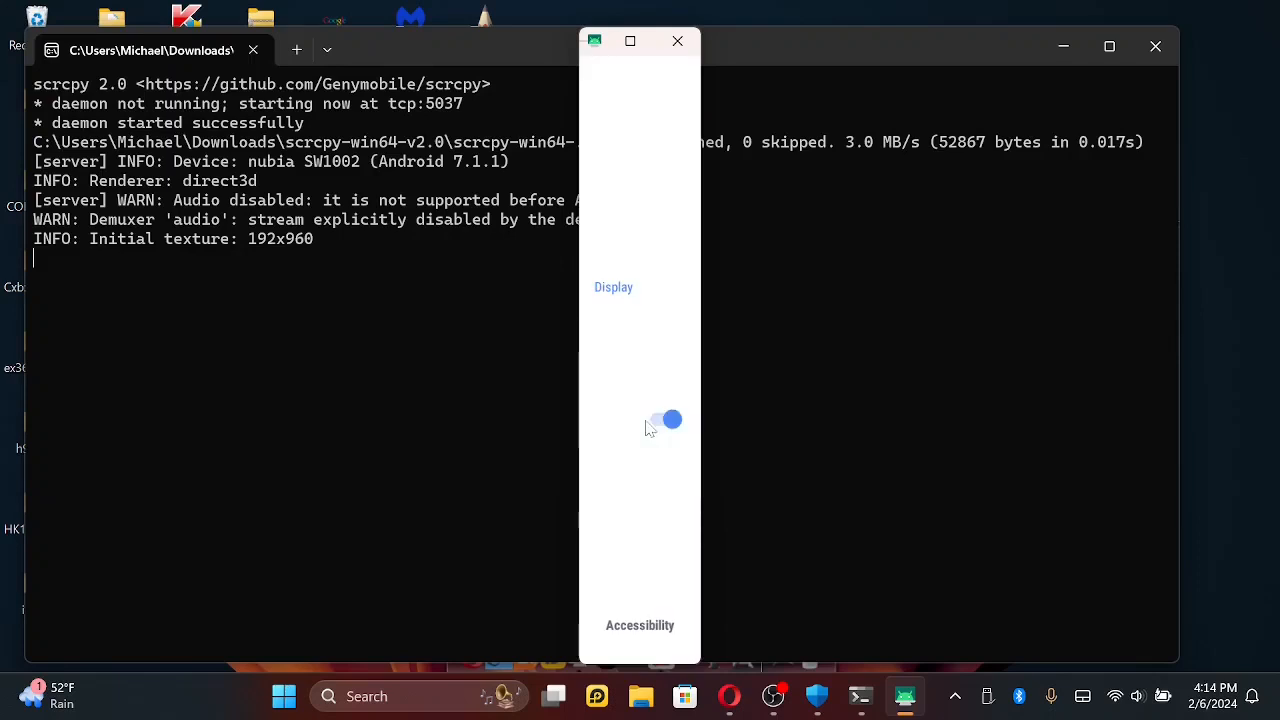
{"action": "left_click_drag", "start_coordinate": [648, 184], "coordinate": [631, 466]}
{"action": "left_click_drag", "start_coordinate": [643, 194], "coordinate": [640, 466]}
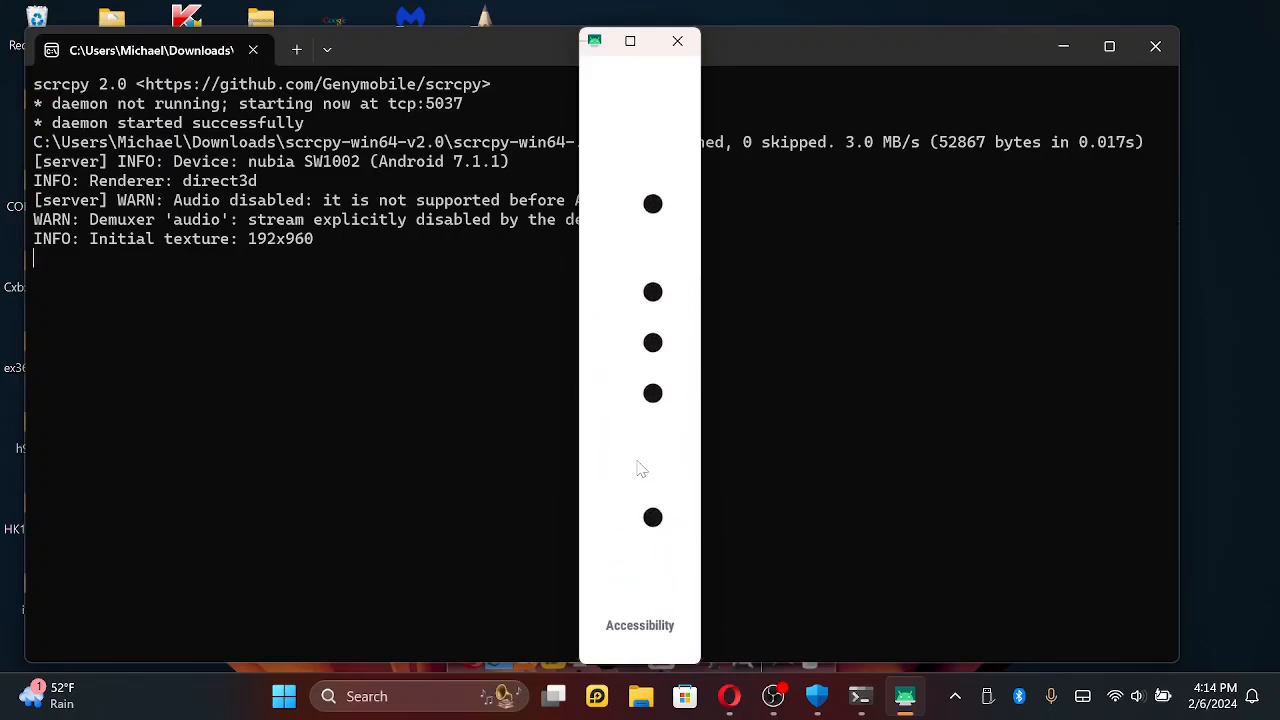
{"action": "left_click", "coordinate": [648, 212]}
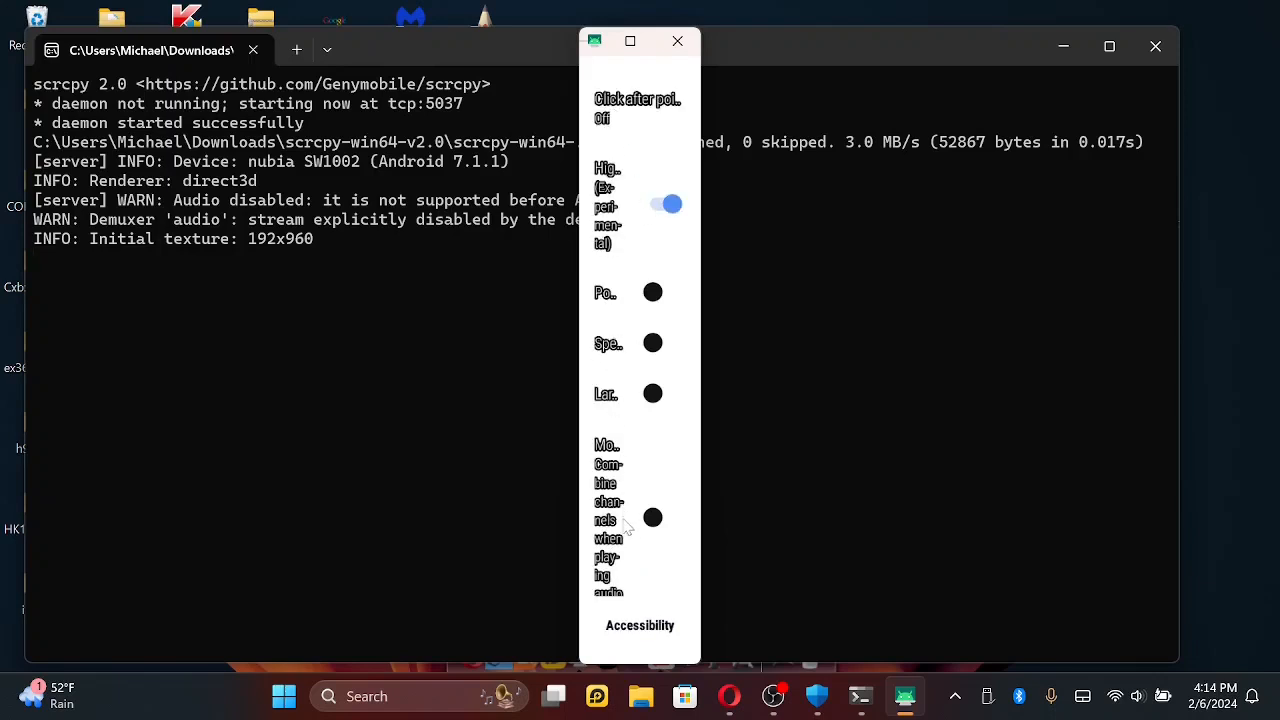
{"action": "left_click_drag", "start_coordinate": [629, 524], "coordinate": [633, 356]}
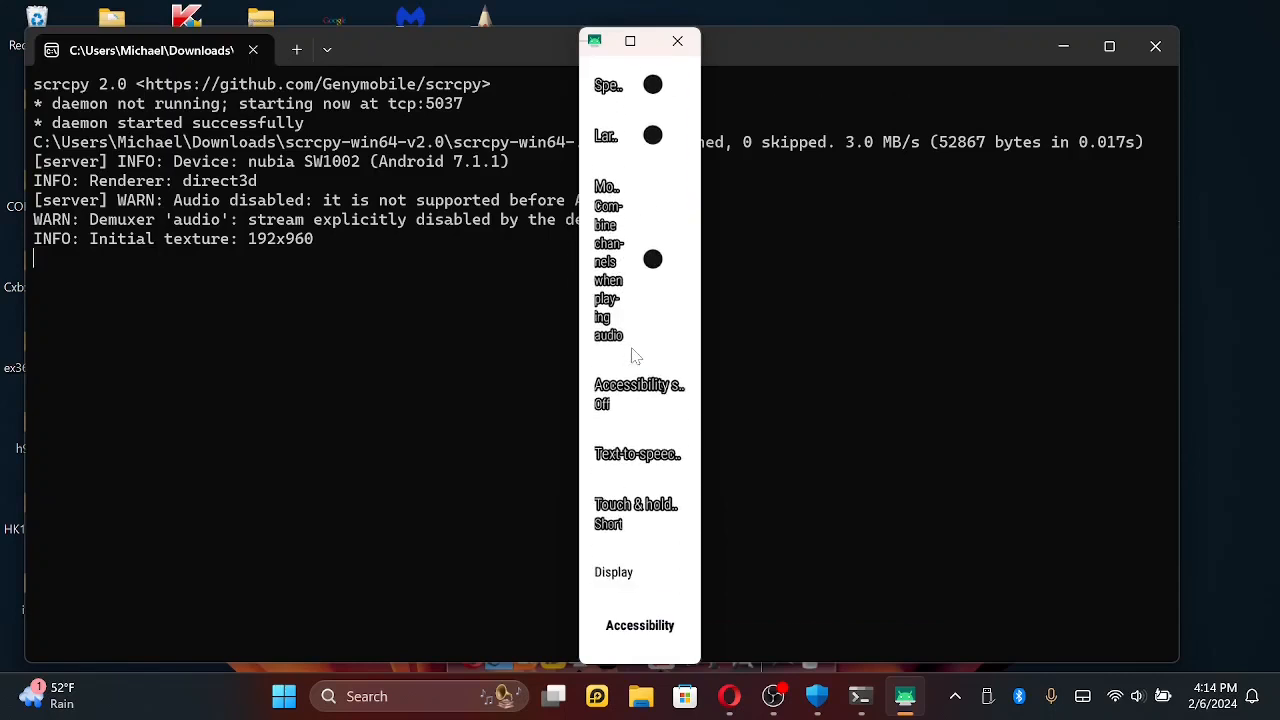
{"action": "right_click", "coordinate": [632, 349]}
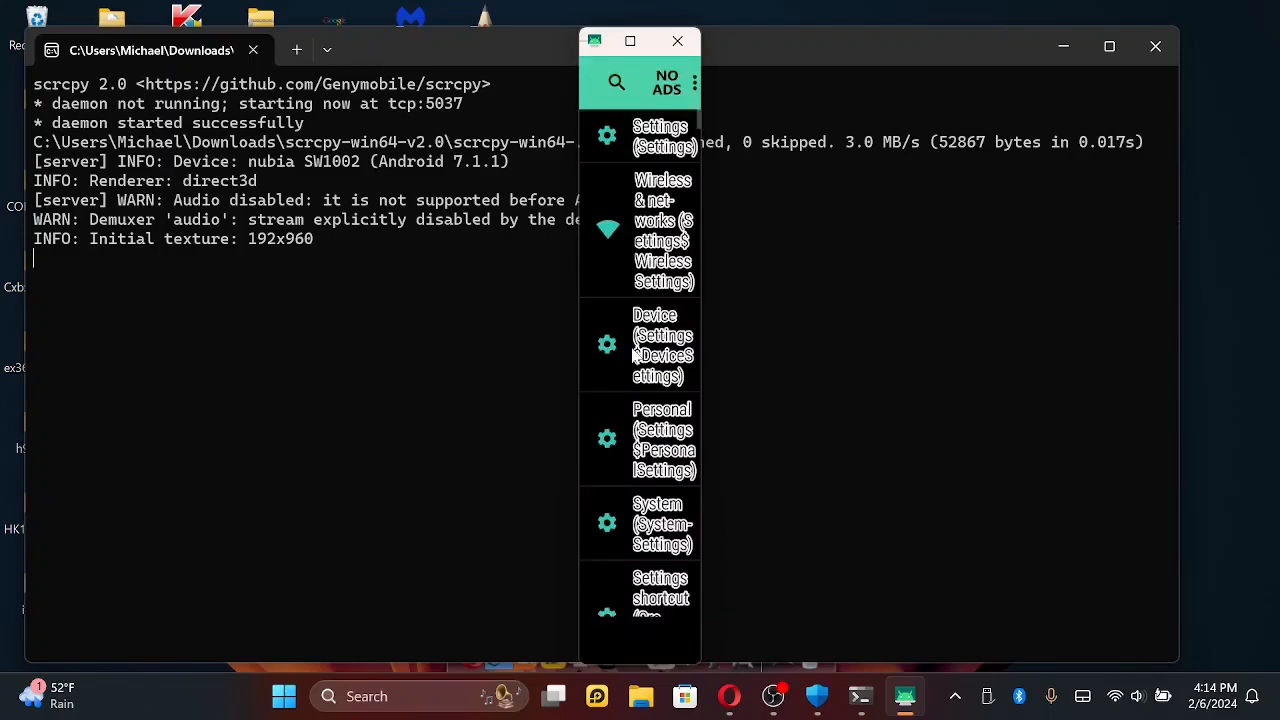
- Search Hidden Settings for "adv" and open the Settings$AdvancedApps entry
{"action": "left_click", "coordinate": [616, 85]}
{"action": "type", "text": "a"}
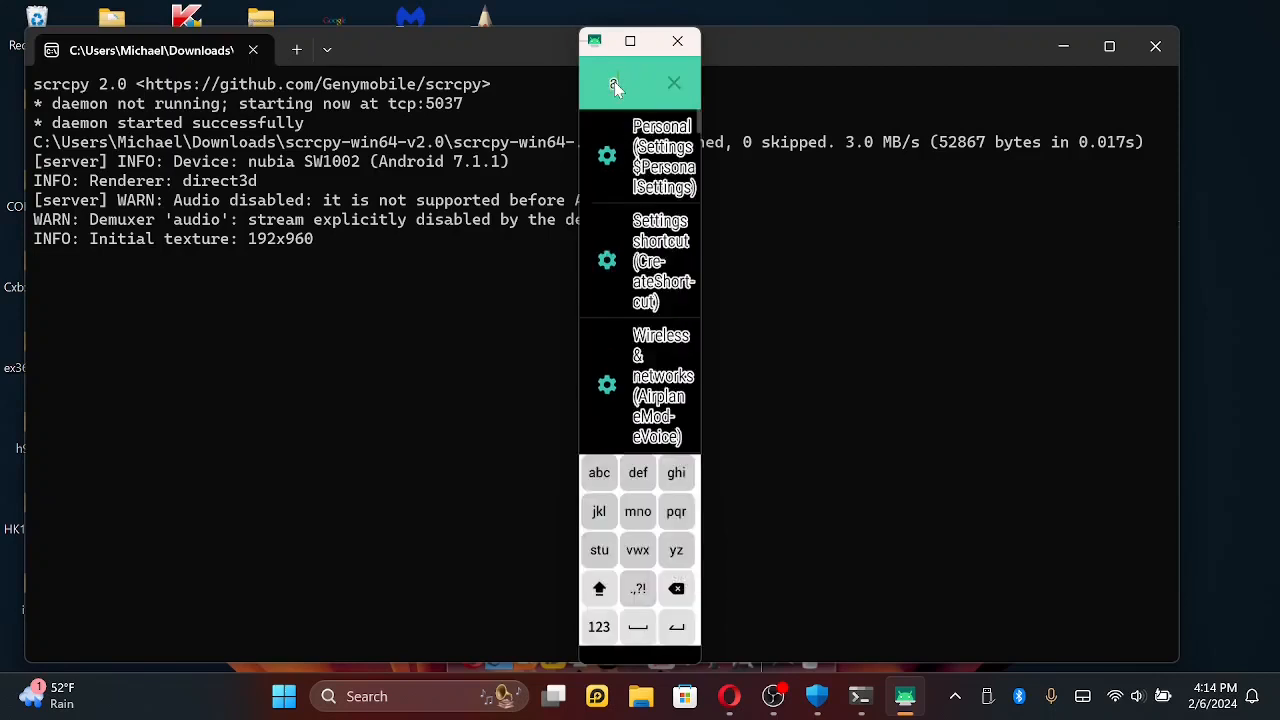
{"action": "type", "text": "dv"}
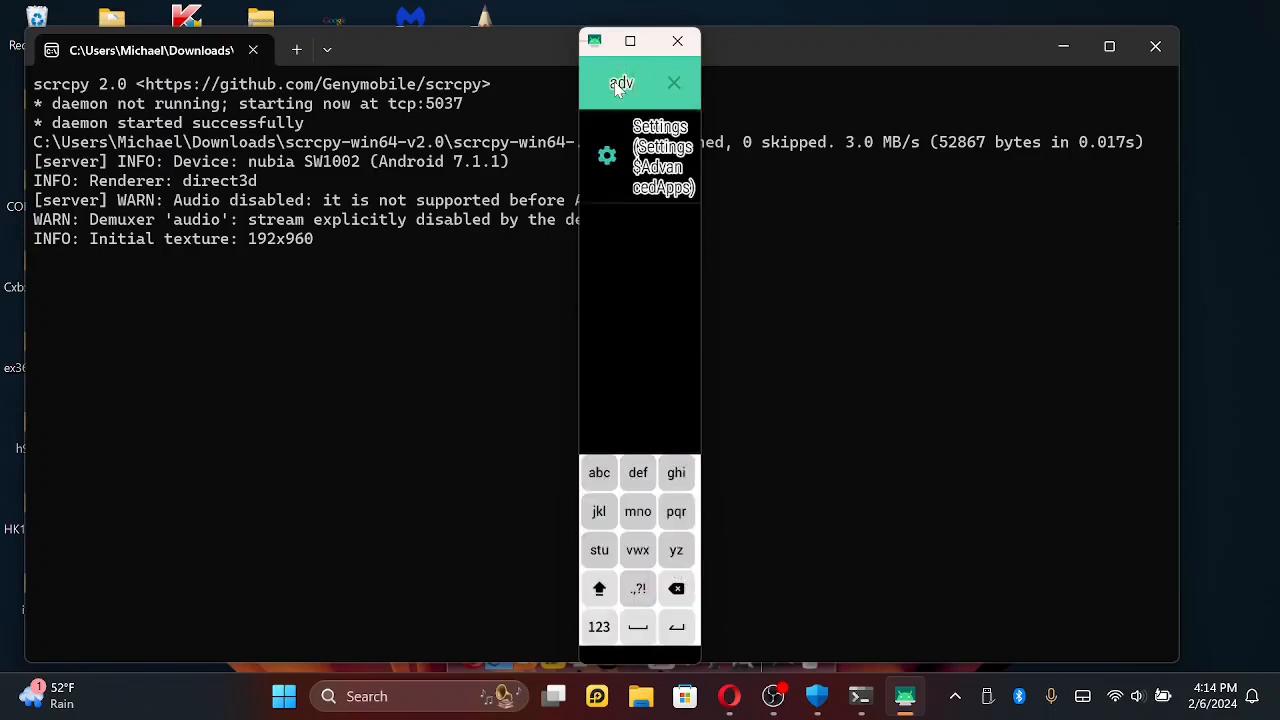
{"action": "left_click", "coordinate": [658, 168]}
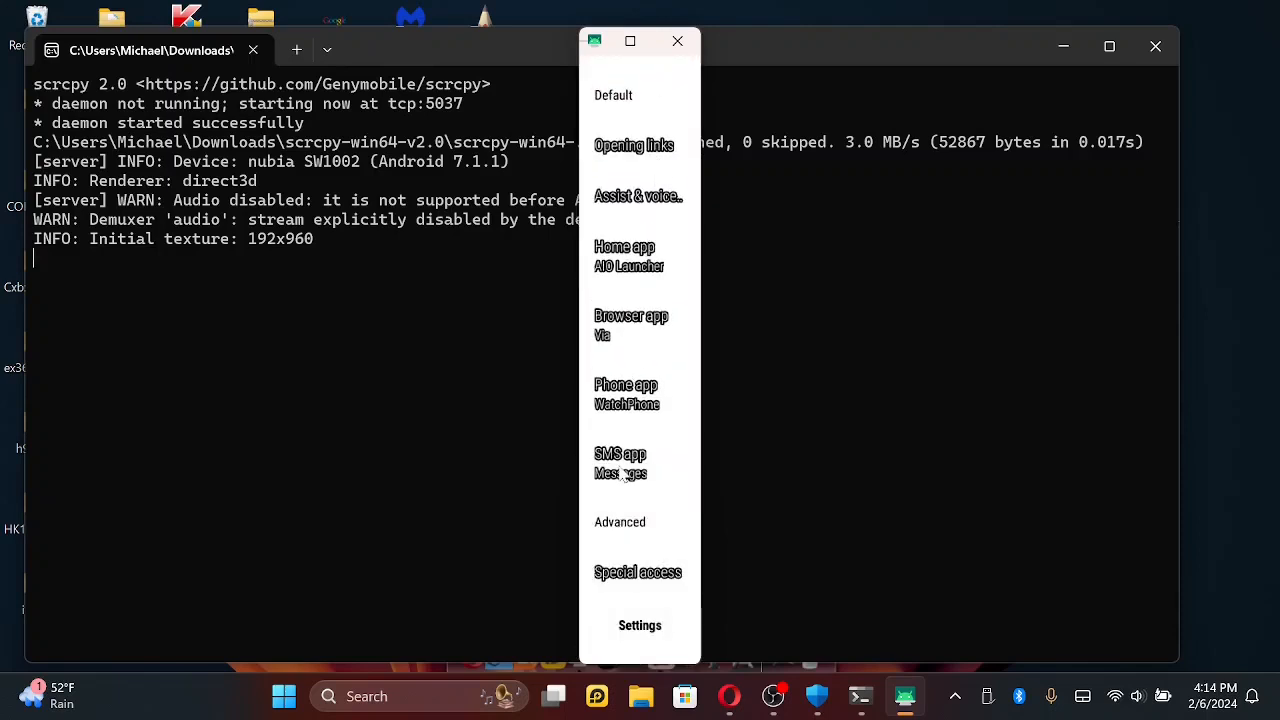
- Look through the Opening links and Assist & voice input pages, returning to the default app settings after each
{"action": "left_click_drag", "start_coordinate": [620, 469], "coordinate": [622, 408]}
{"action": "left_click", "coordinate": [640, 150]}
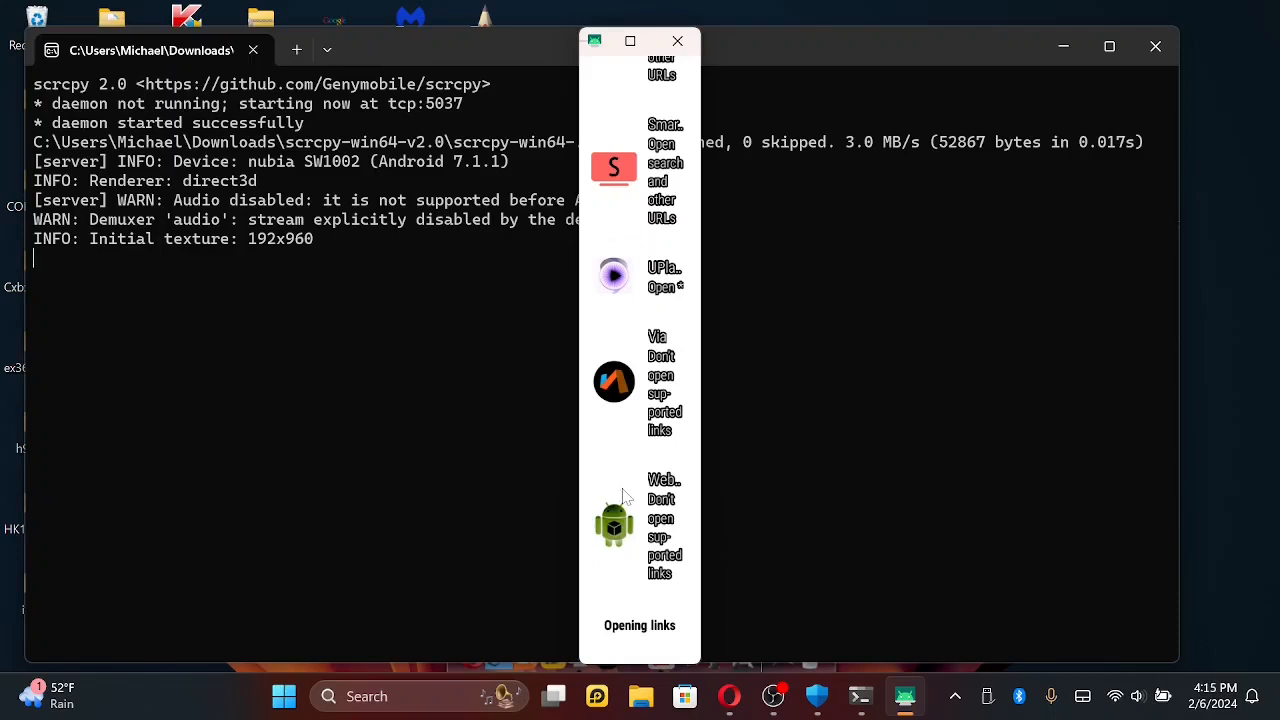
{"action": "right_click", "coordinate": [631, 430]}
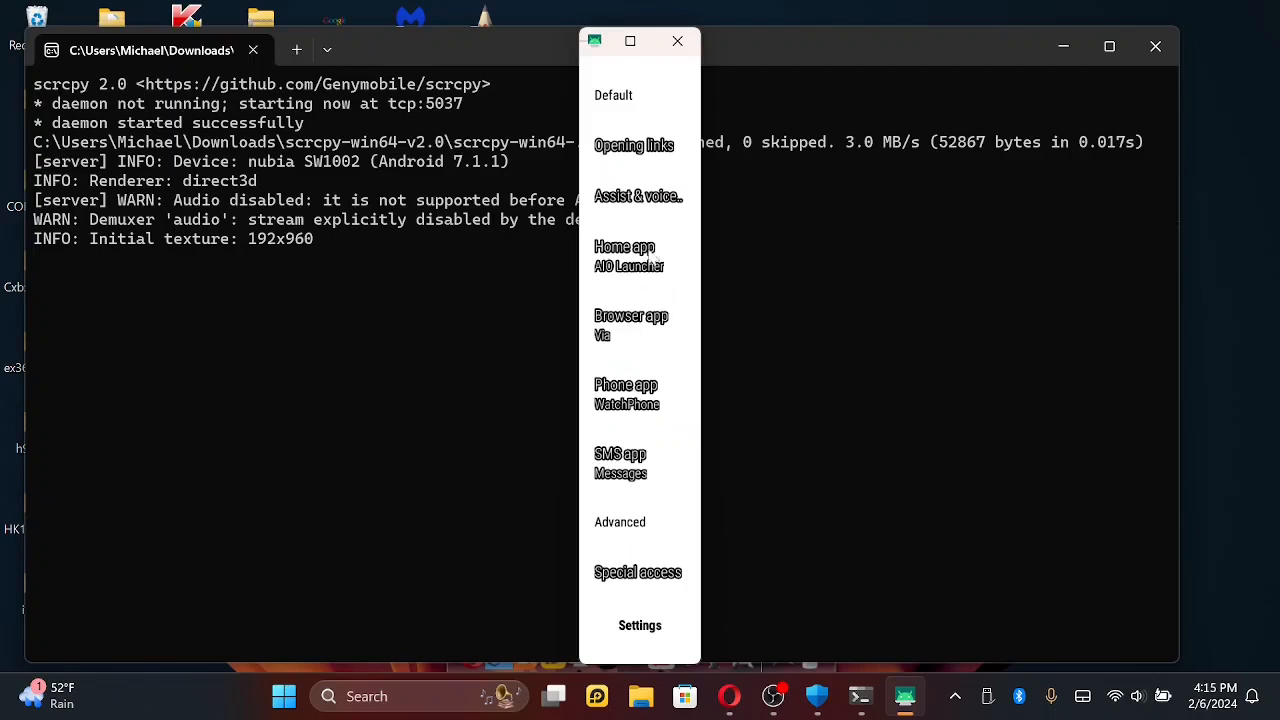
{"action": "left_click", "coordinate": [643, 203]}
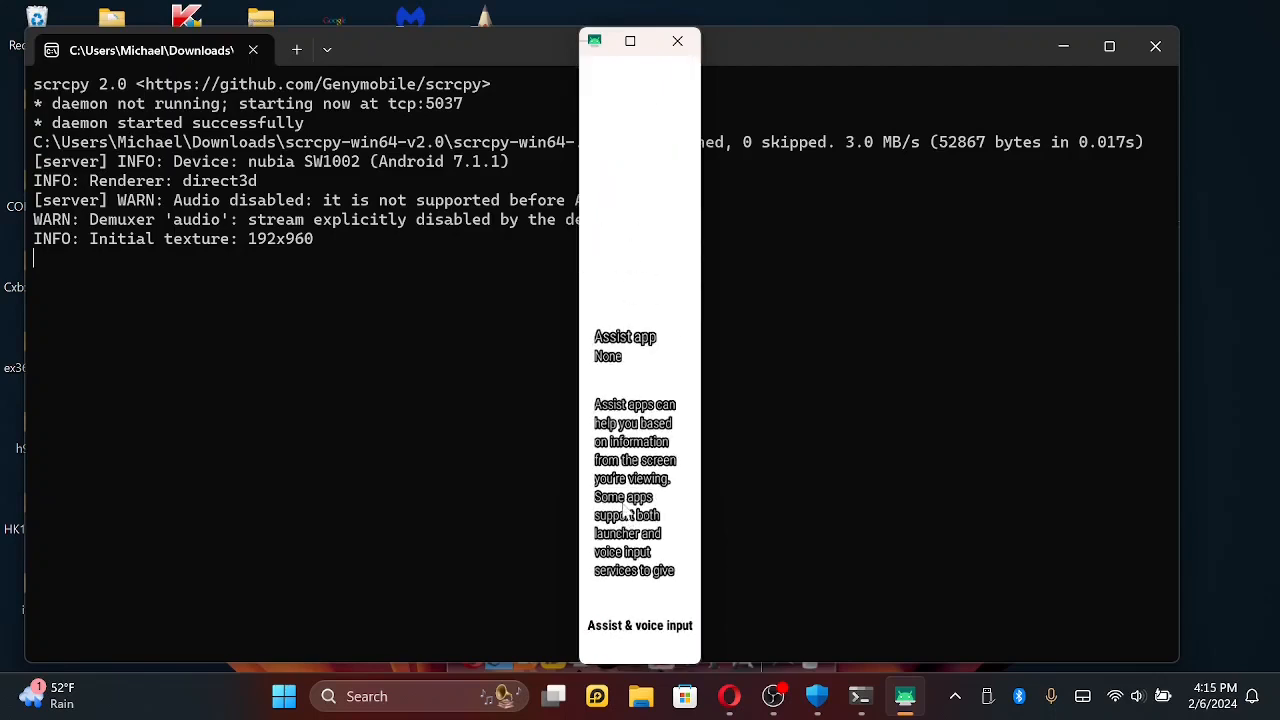
{"action": "right_click", "coordinate": [625, 510]}
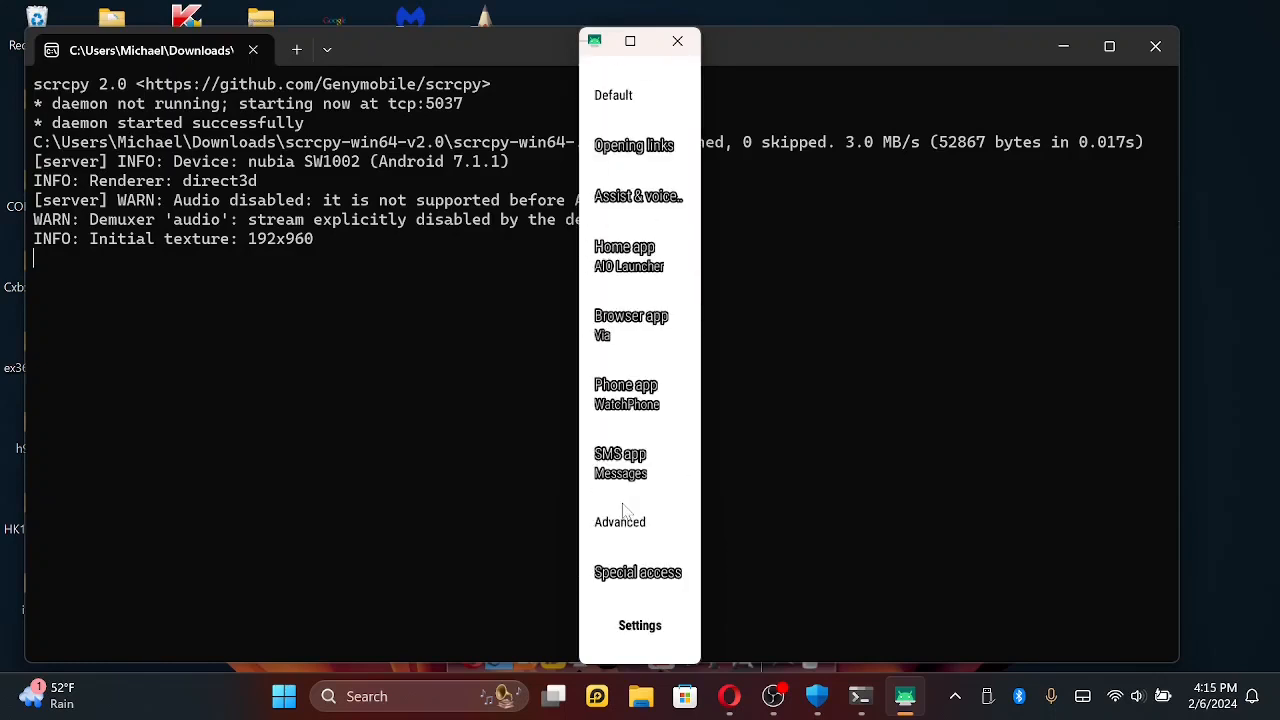
- Choose AIO Launcher as the watch's default home app and open the Browser app setting
{"action": "left_click", "coordinate": [634, 262]}
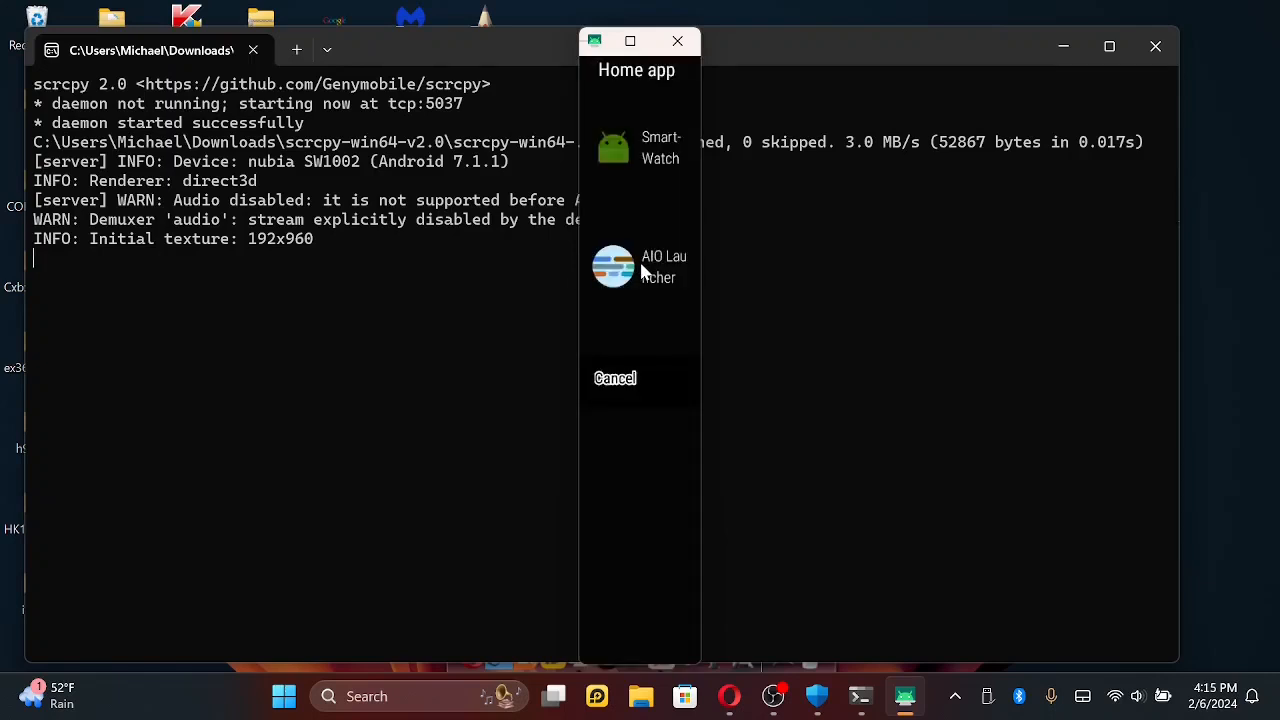
{"action": "left_click", "coordinate": [645, 272]}
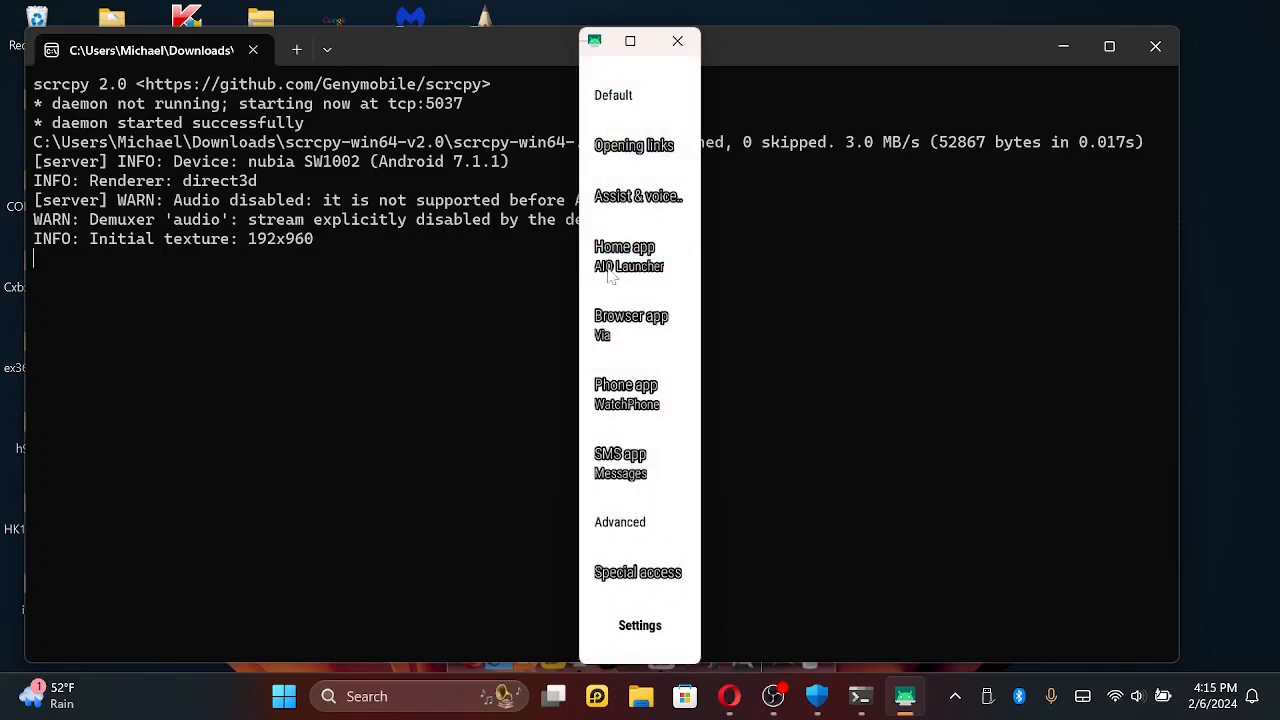
{"action": "left_click", "coordinate": [624, 347]}
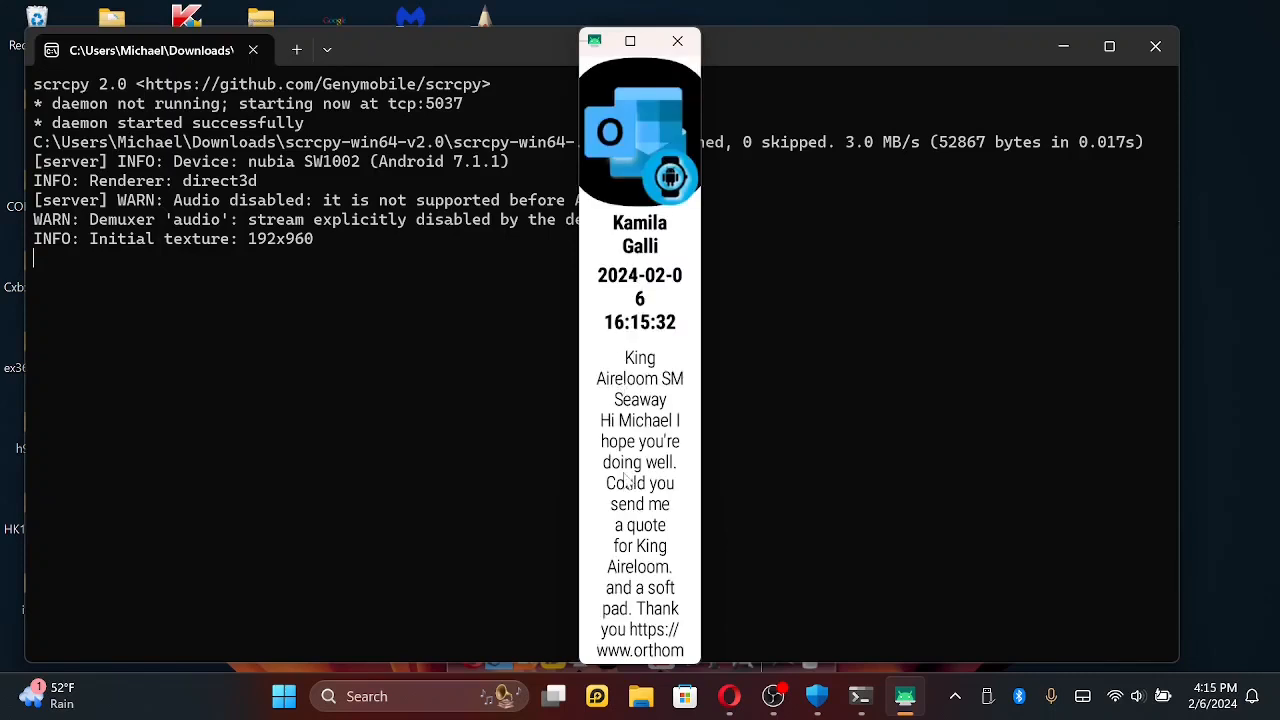
- Read the incoming Outlook notification through to its end and discard it
{"action": "left_click_drag", "start_coordinate": [628, 480], "coordinate": [633, 390]}
{"action": "scroll", "coordinate": [635, 391], "scroll_direction": "down", "scroll_amount": 3}
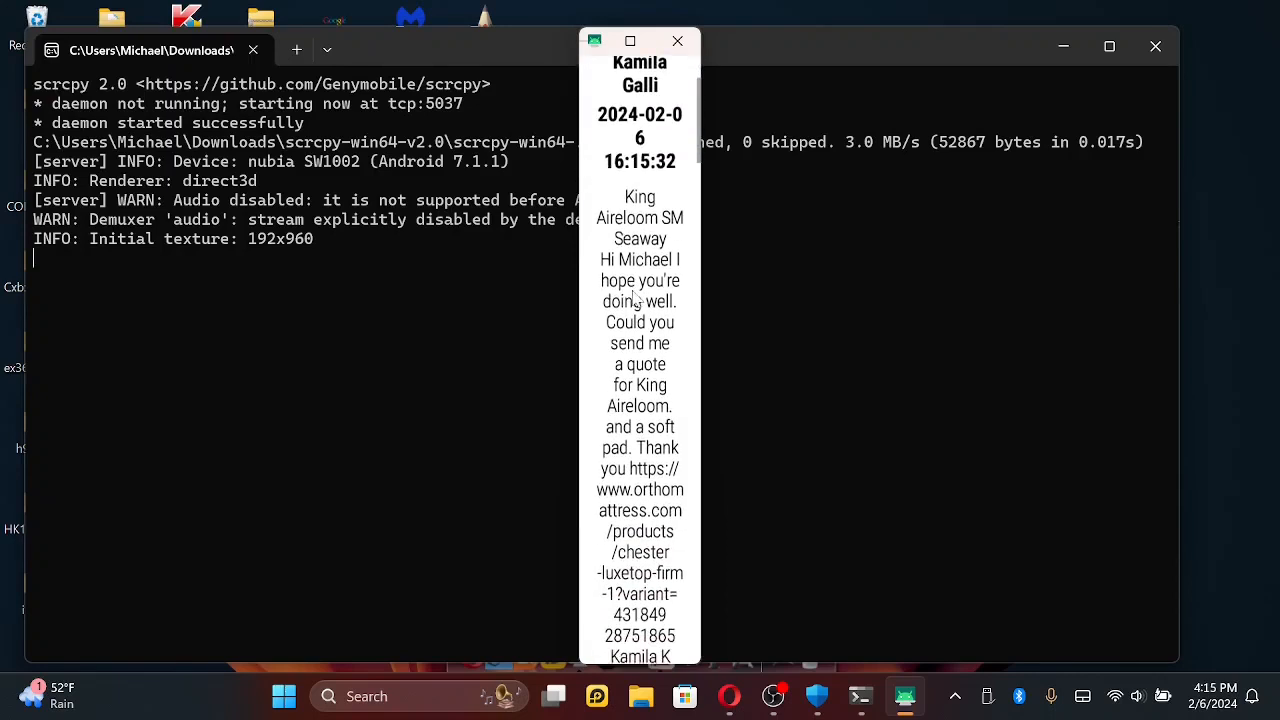
{"action": "scroll", "coordinate": [633, 397], "scroll_direction": "down", "scroll_amount": 3}
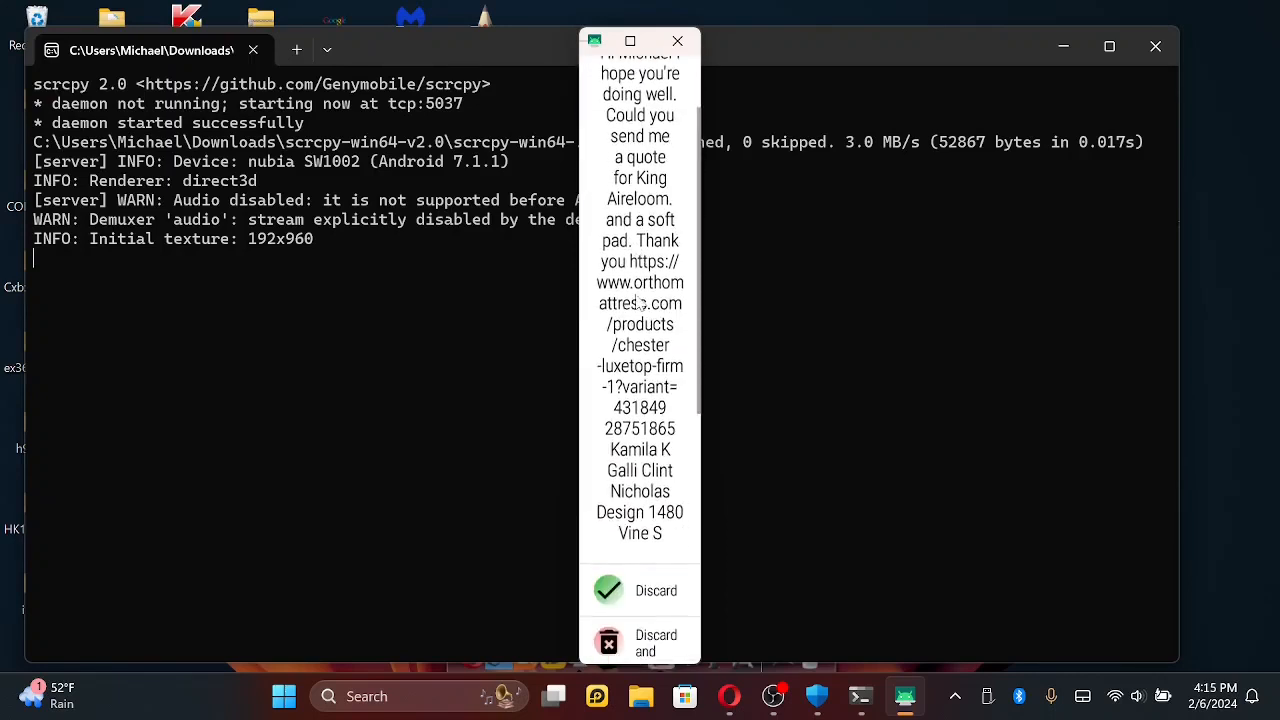
{"action": "scroll", "coordinate": [636, 352], "scroll_direction": "down", "scroll_amount": 1}
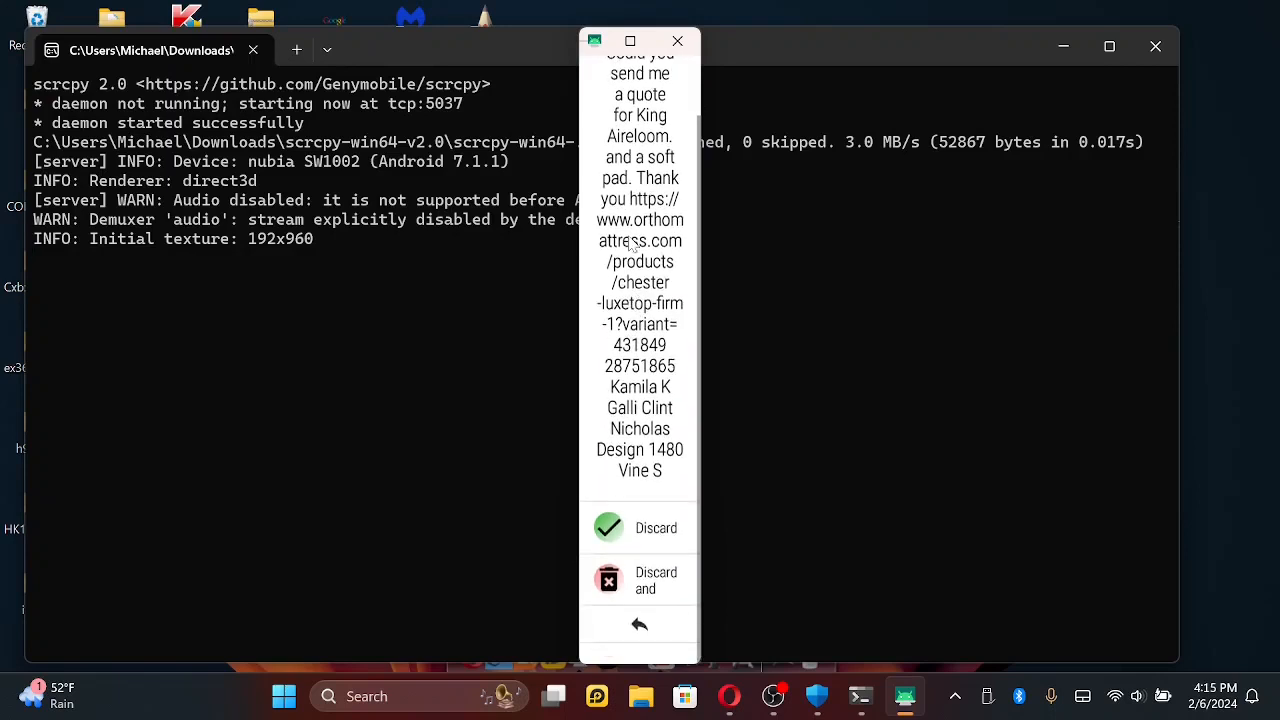
{"action": "left_click", "coordinate": [637, 545]}
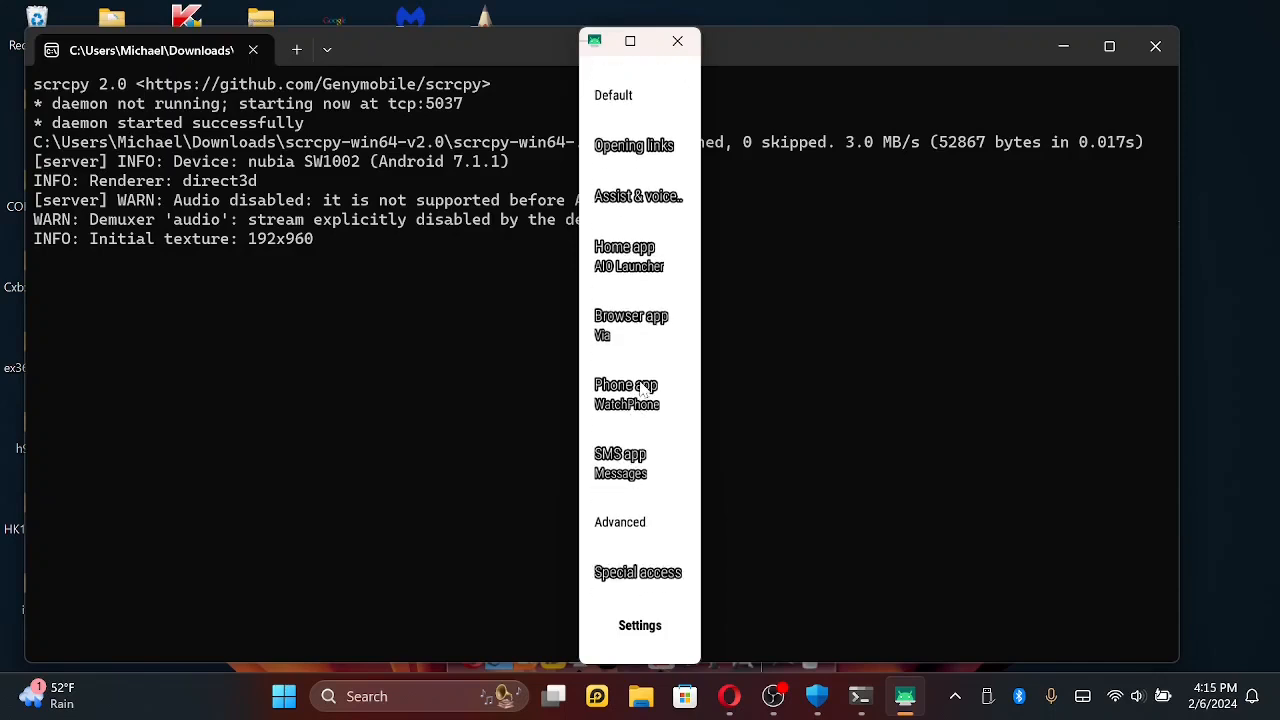
- Open Special access, check which apps have Notification access, and return to the Special access list
{"action": "left_click", "coordinate": [636, 578]}
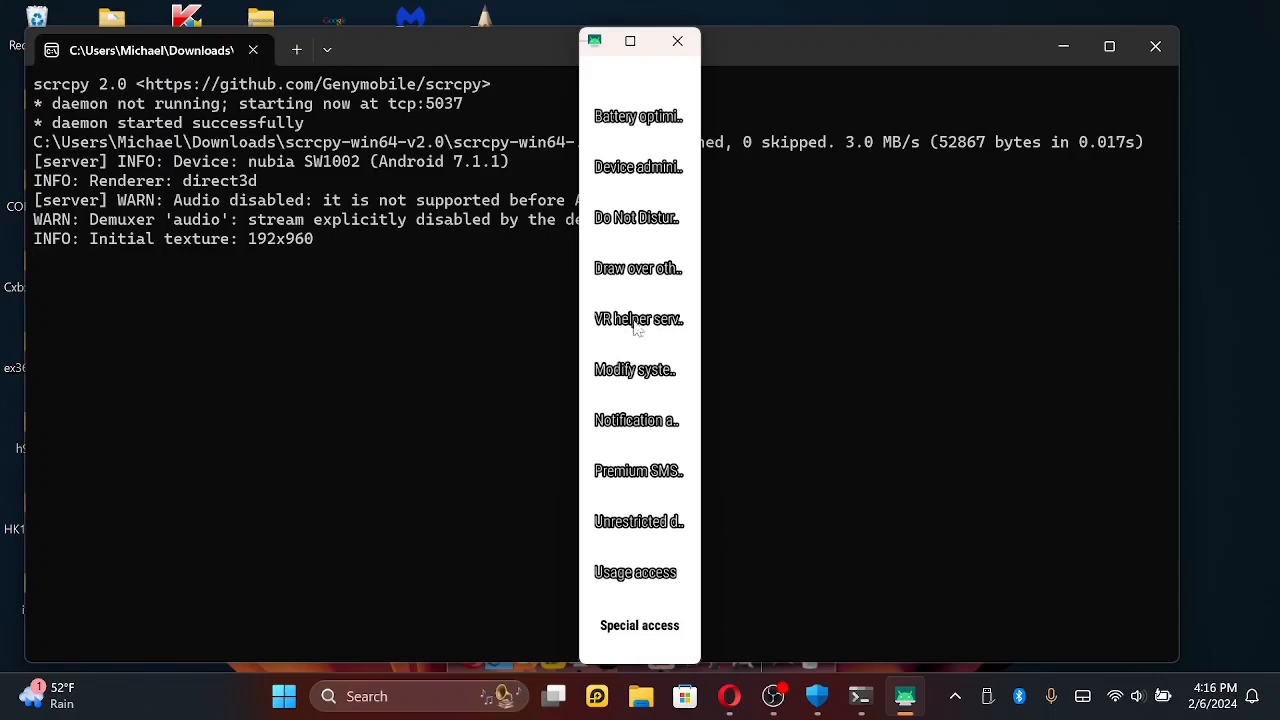
{"action": "left_click", "coordinate": [635, 372]}
{"action": "left_click", "coordinate": [629, 425]}
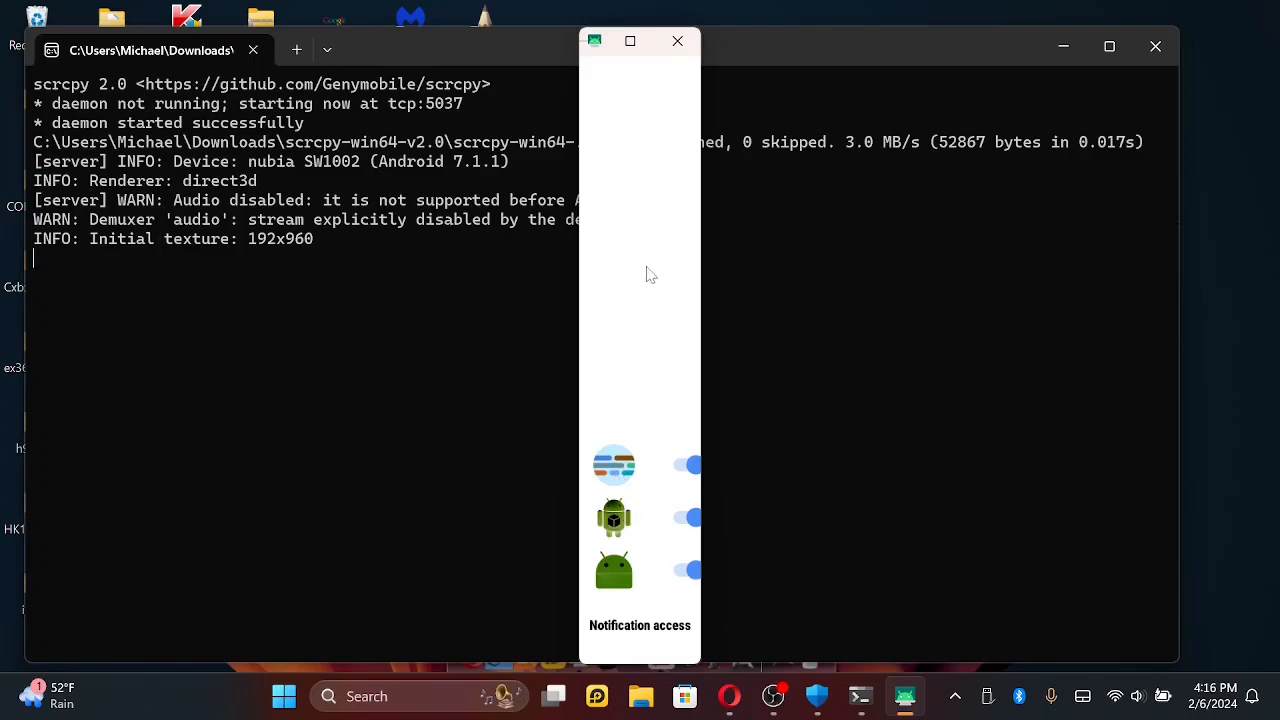
{"action": "right_click", "coordinate": [632, 349]}
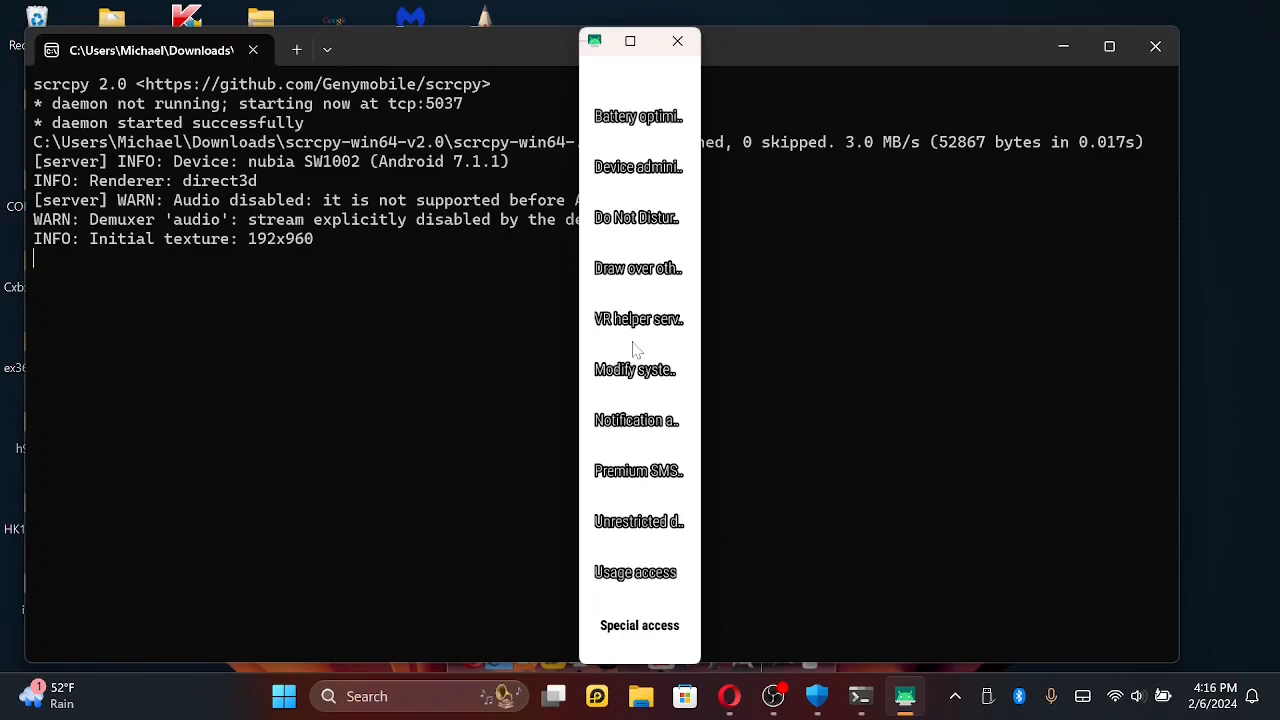
- Look over the app switches in Unrestricted data access and return to the Special access list
{"action": "left_click", "coordinate": [632, 525]}
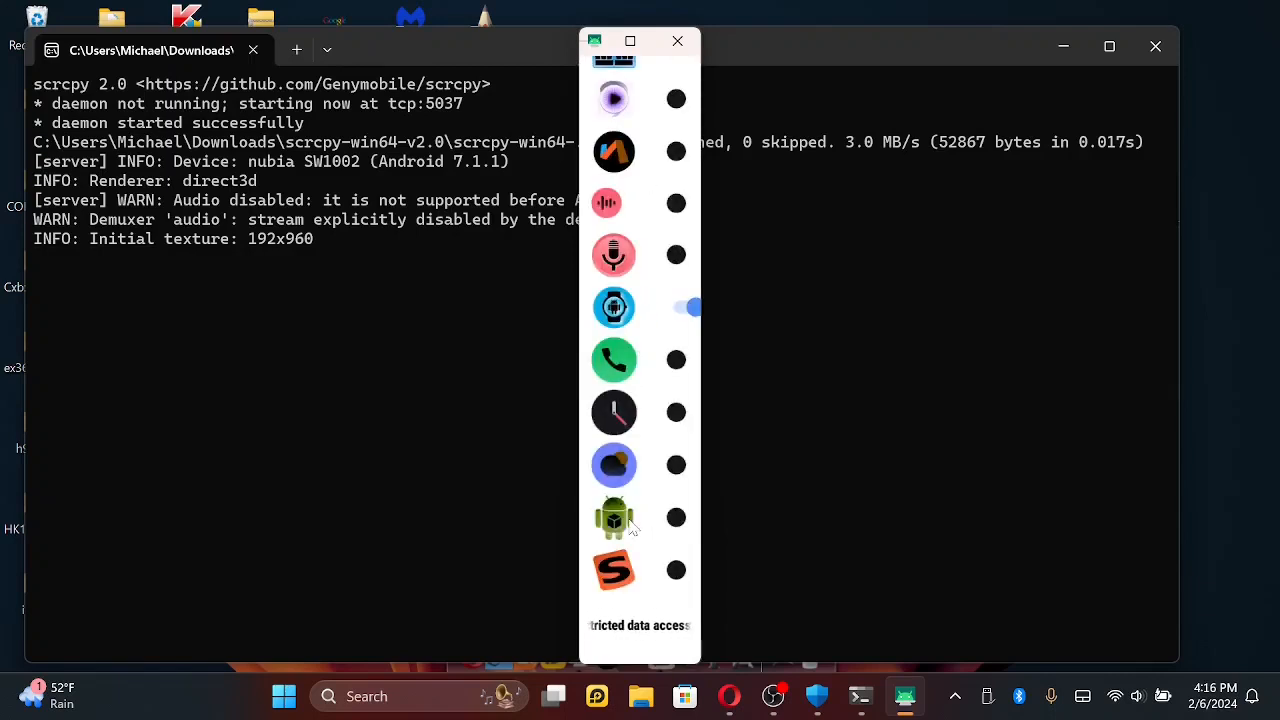
{"action": "left_click_drag", "start_coordinate": [640, 362], "coordinate": [634, 466]}
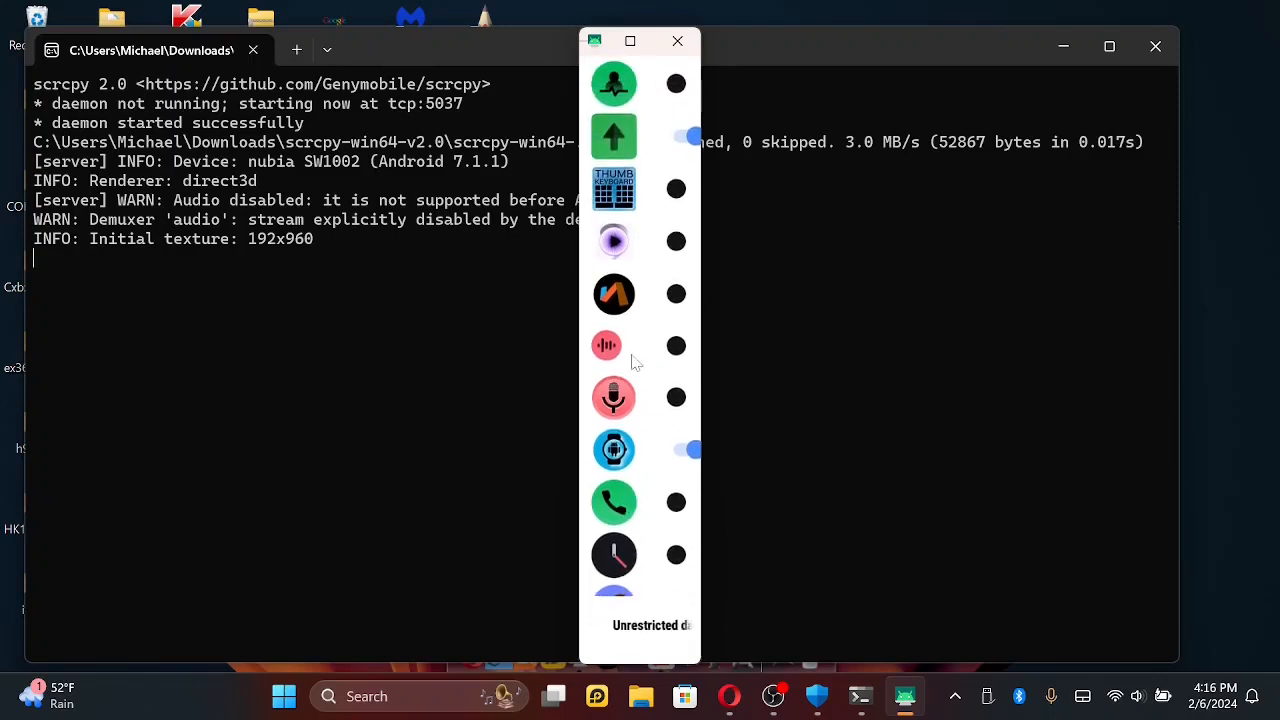
{"action": "right_click", "coordinate": [638, 360]}
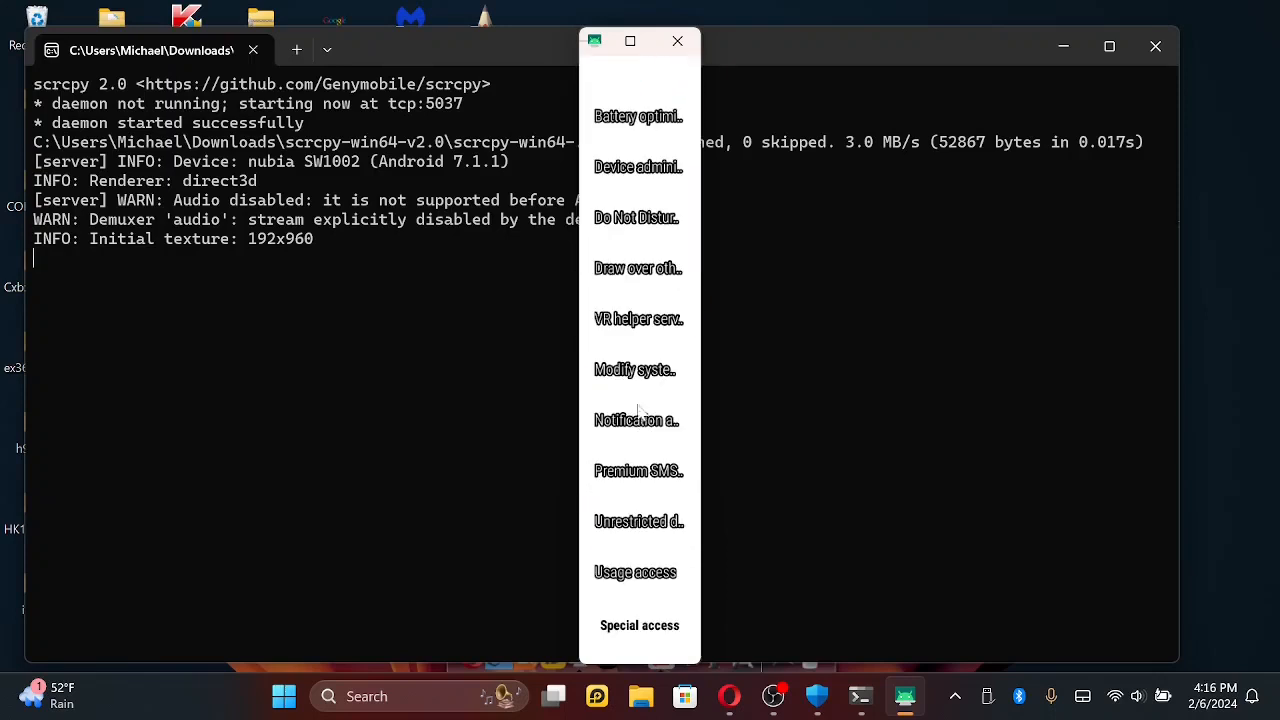
- Allow unrestricted data access for the green Android app listed just below the red S icon, and return to Special access
{"action": "left_click", "coordinate": [633, 528]}
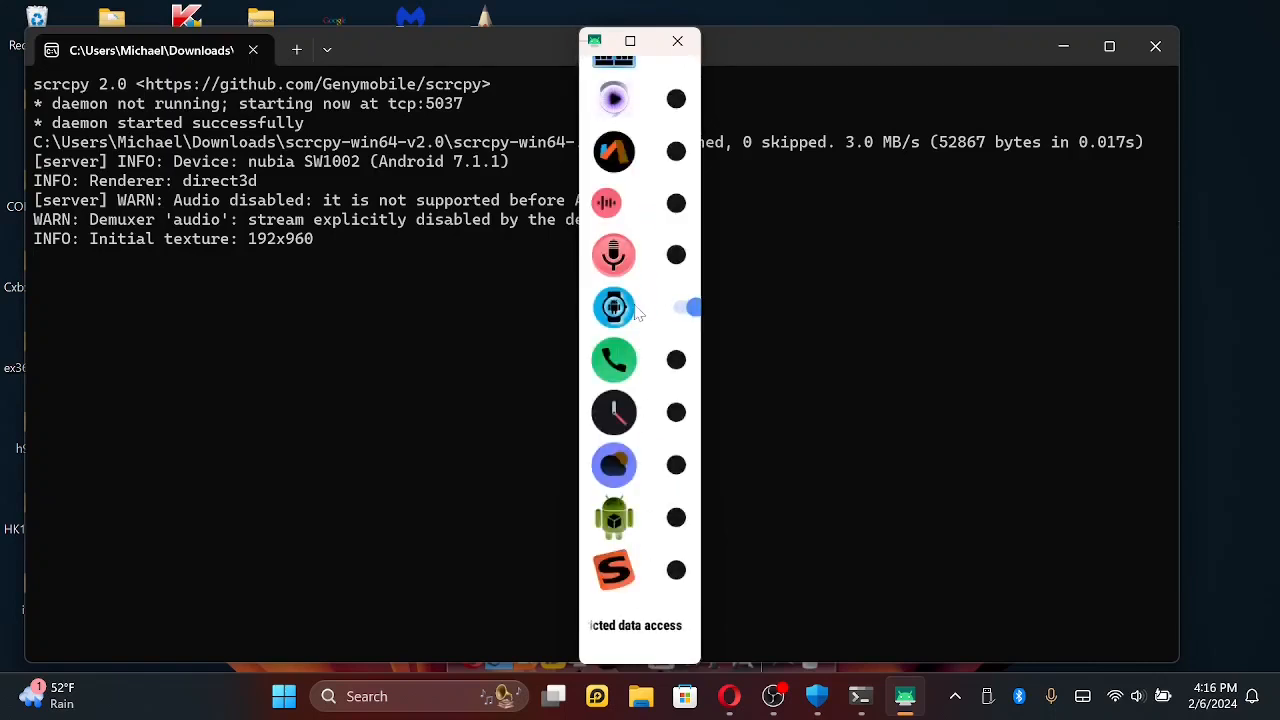
{"action": "scroll", "coordinate": [630, 480], "scroll_direction": "up", "scroll_amount": 5}
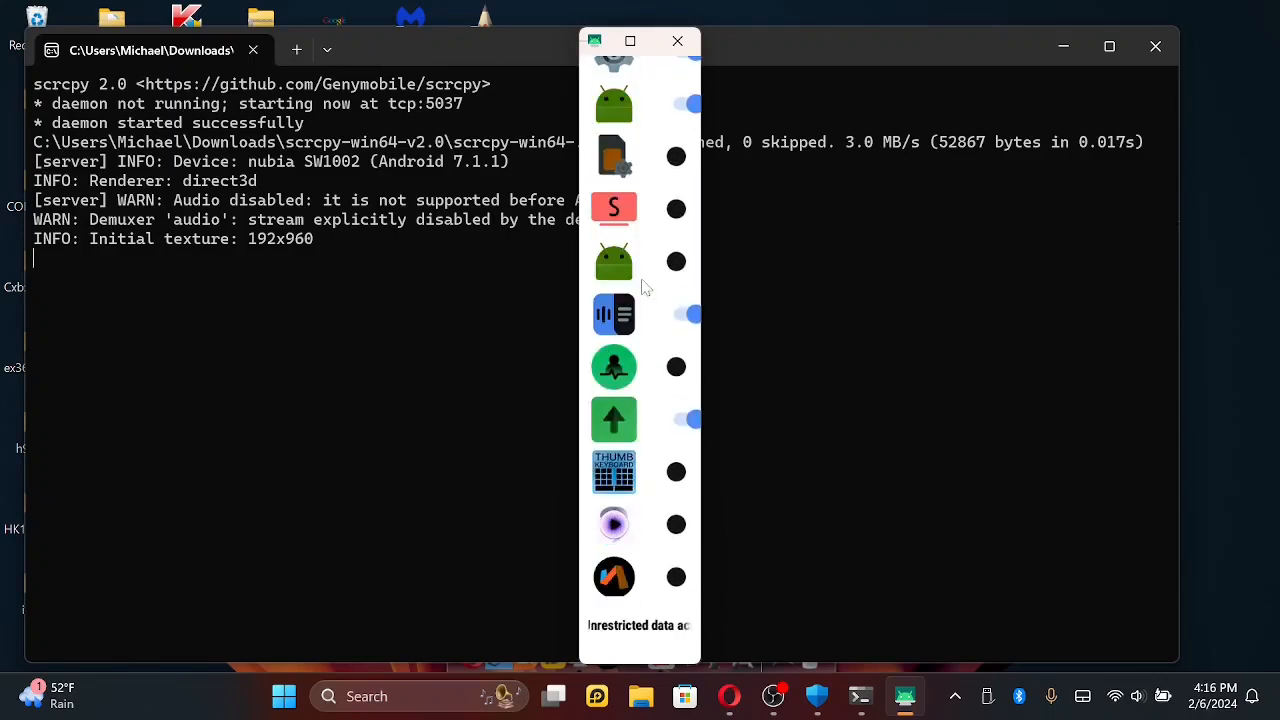
{"action": "left_click_drag", "start_coordinate": [650, 307], "coordinate": [629, 432]}
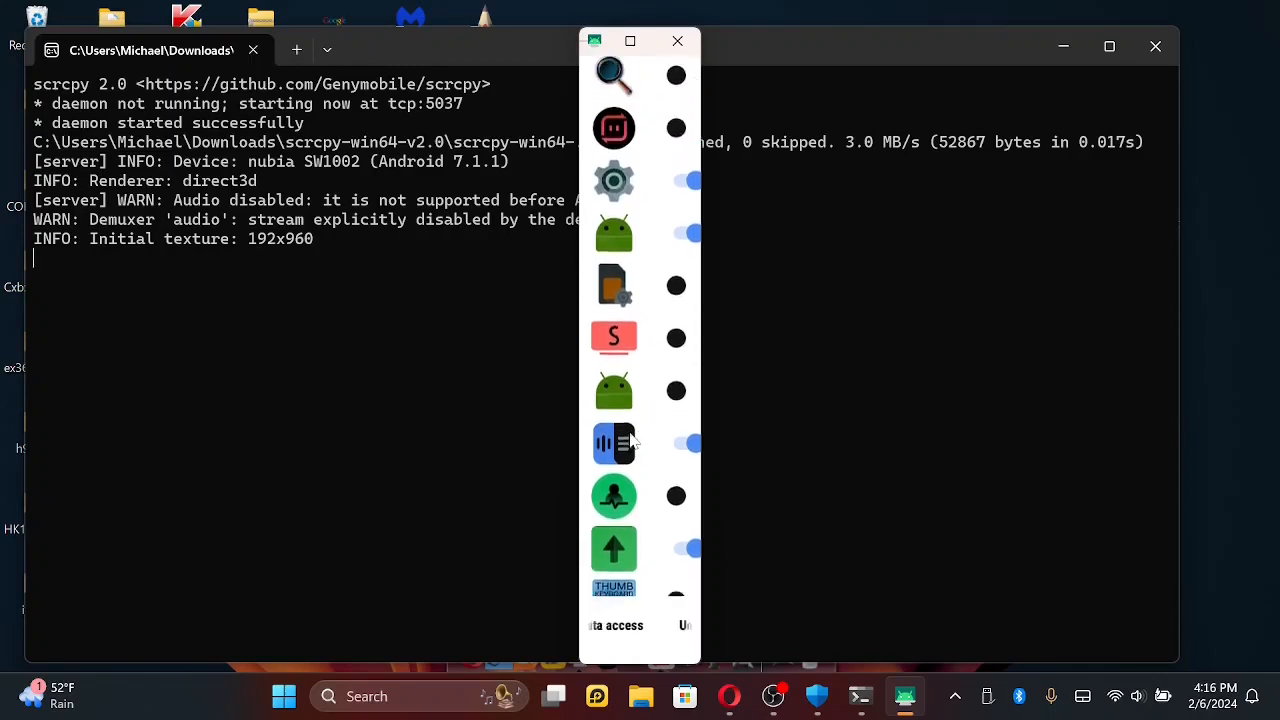
{"action": "left_click", "coordinate": [684, 396]}
{"action": "left_click_drag", "start_coordinate": [657, 294], "coordinate": [651, 394]}
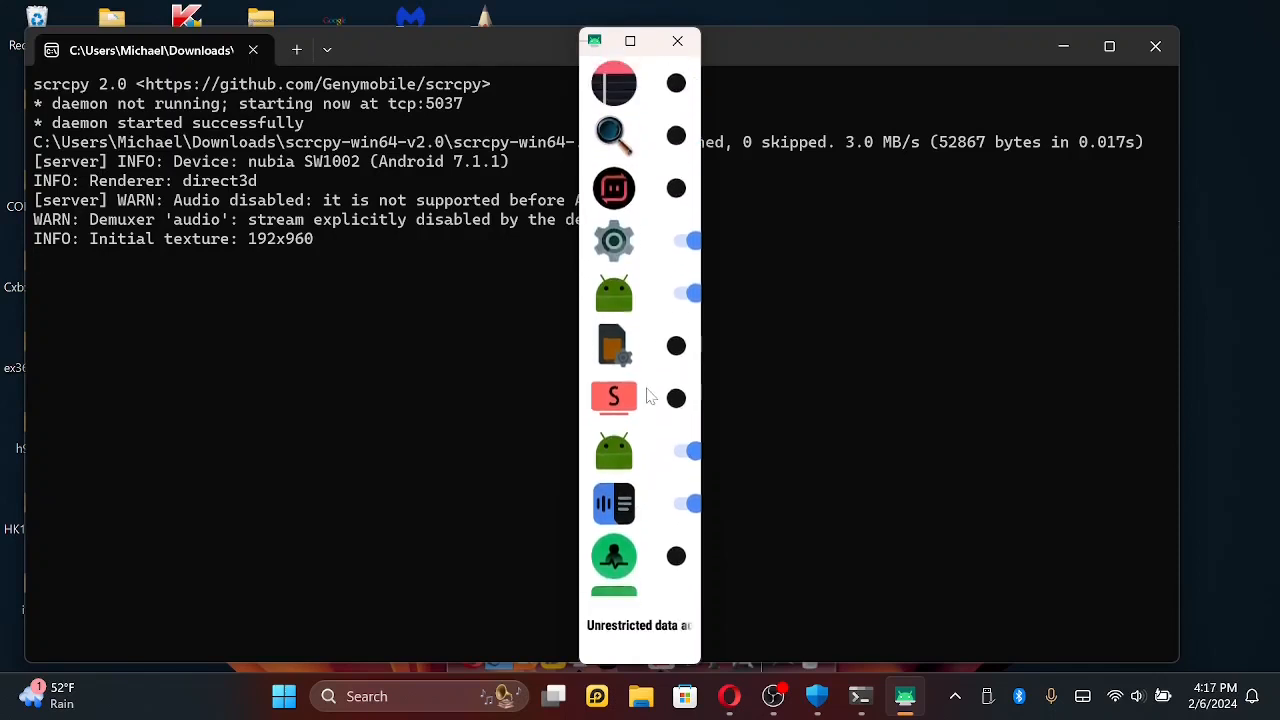
{"action": "left_click_drag", "start_coordinate": [643, 190], "coordinate": [626, 292]}
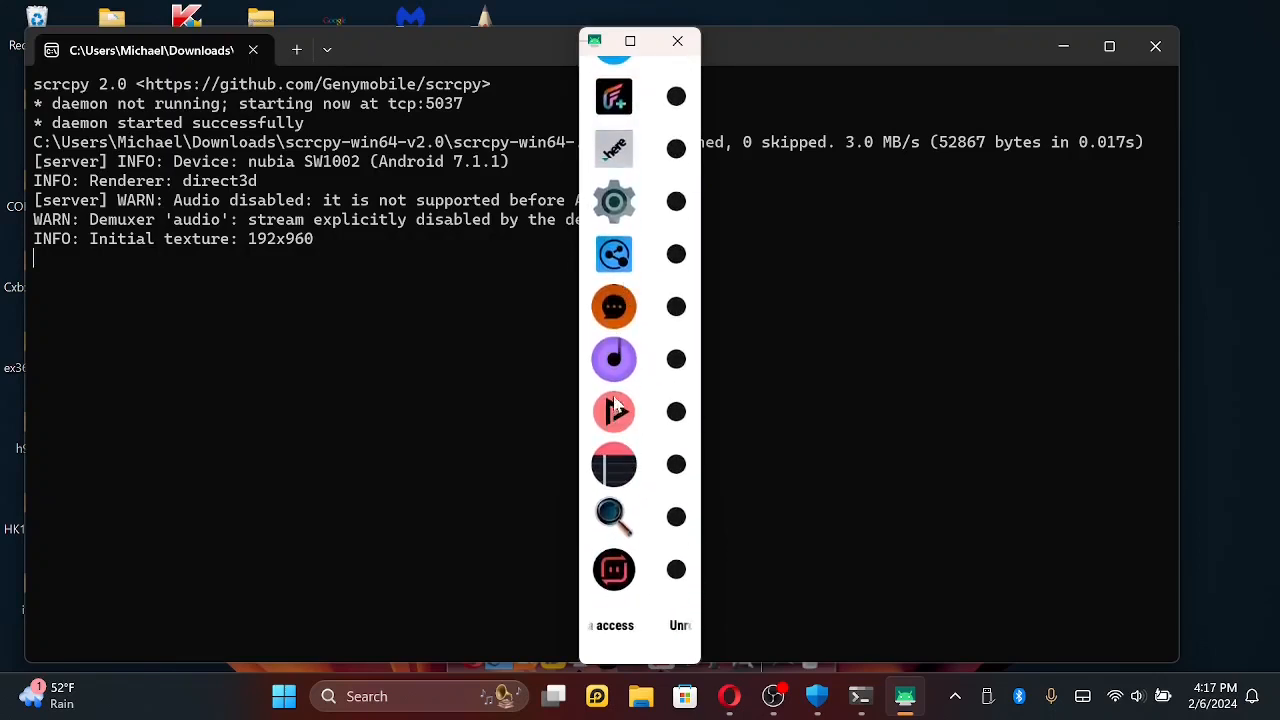
{"action": "right_click", "coordinate": [637, 247]}
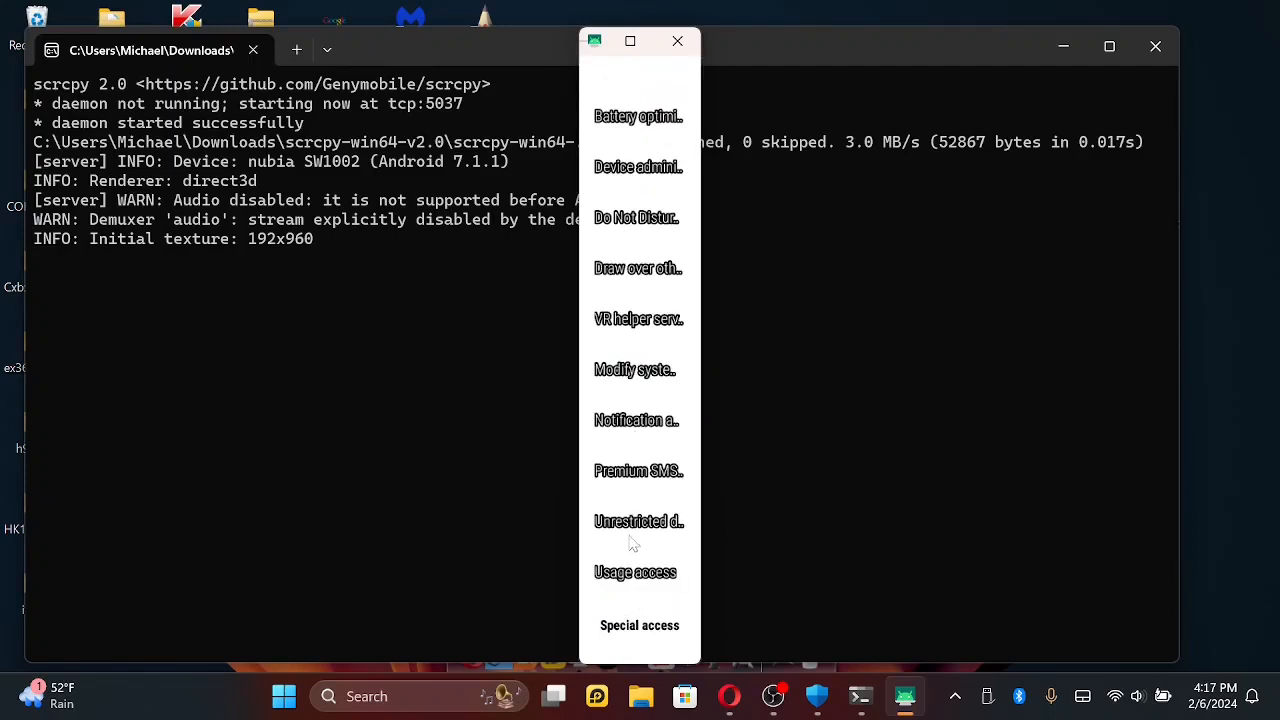
- Open Unrestricted data access and allow unrestricted data for the .here app listed just above a gear-icon app
{"action": "left_click", "coordinate": [632, 536]}
{"action": "scroll", "coordinate": [645, 312], "scroll_direction": "down", "scroll_amount": 10}
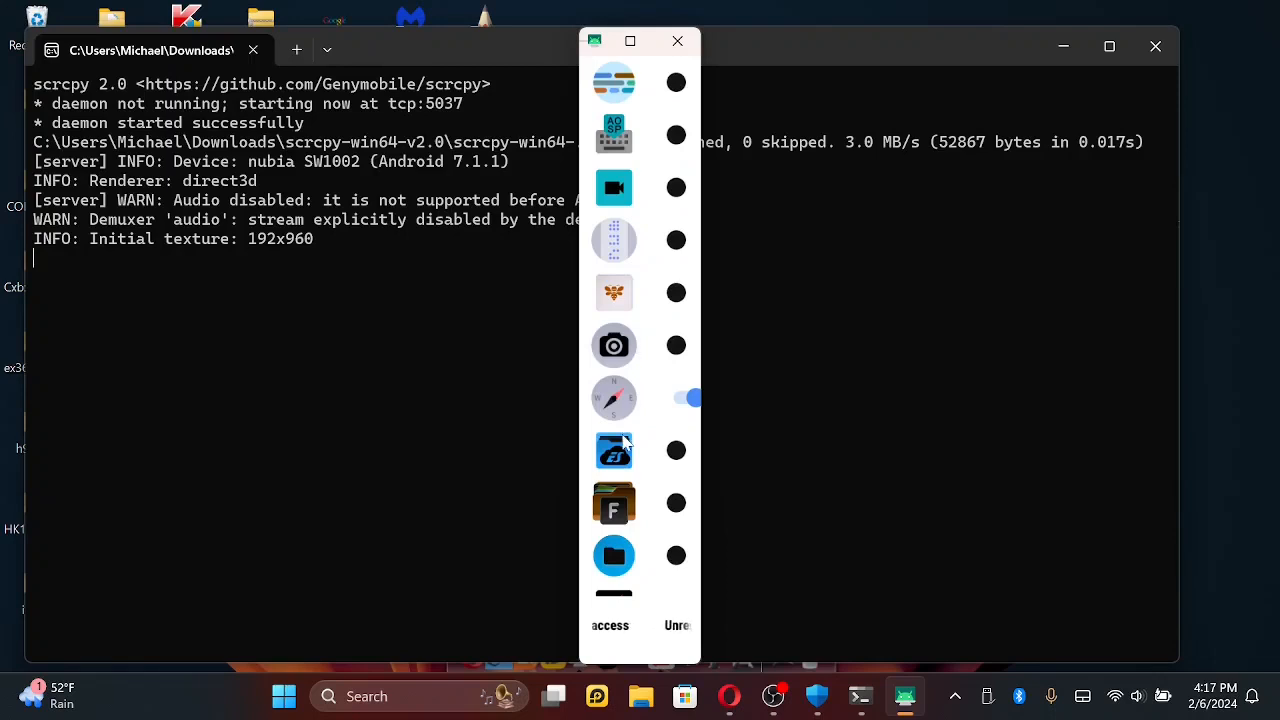
{"action": "scroll", "coordinate": [620, 442], "scroll_direction": "down", "scroll_amount": 5}
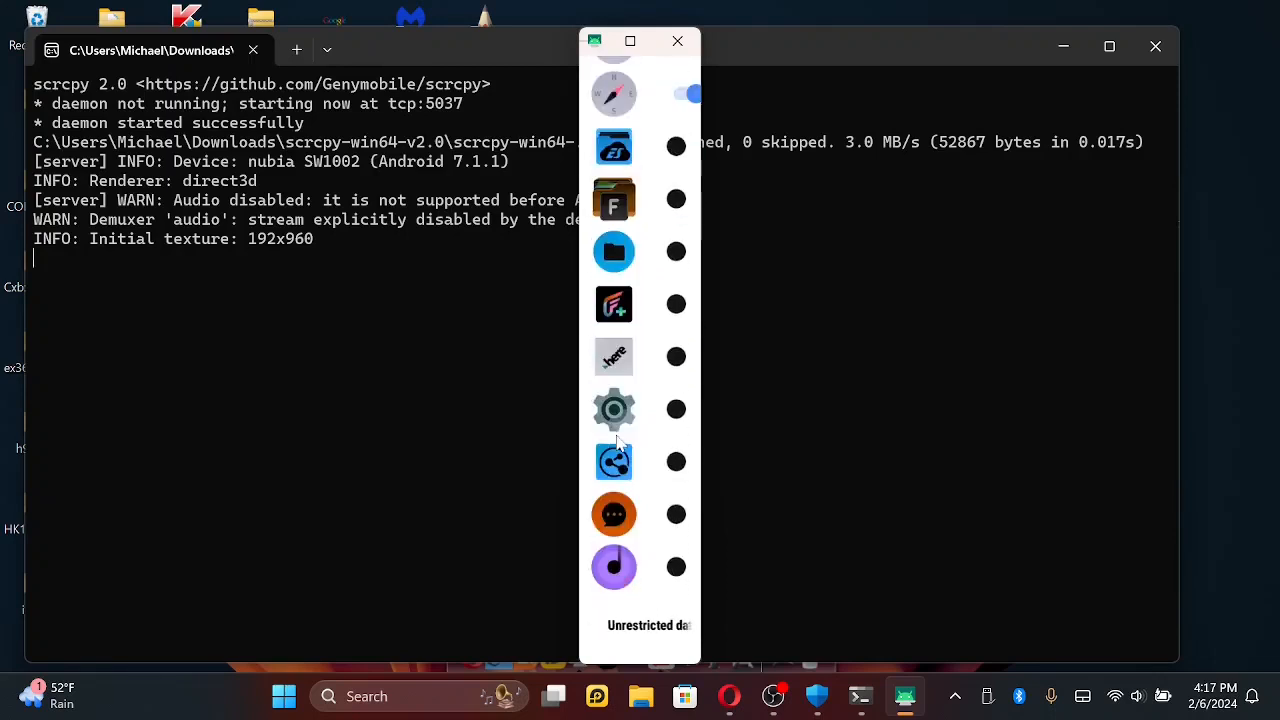
{"action": "scroll", "coordinate": [618, 442], "scroll_direction": "down", "scroll_amount": 4}
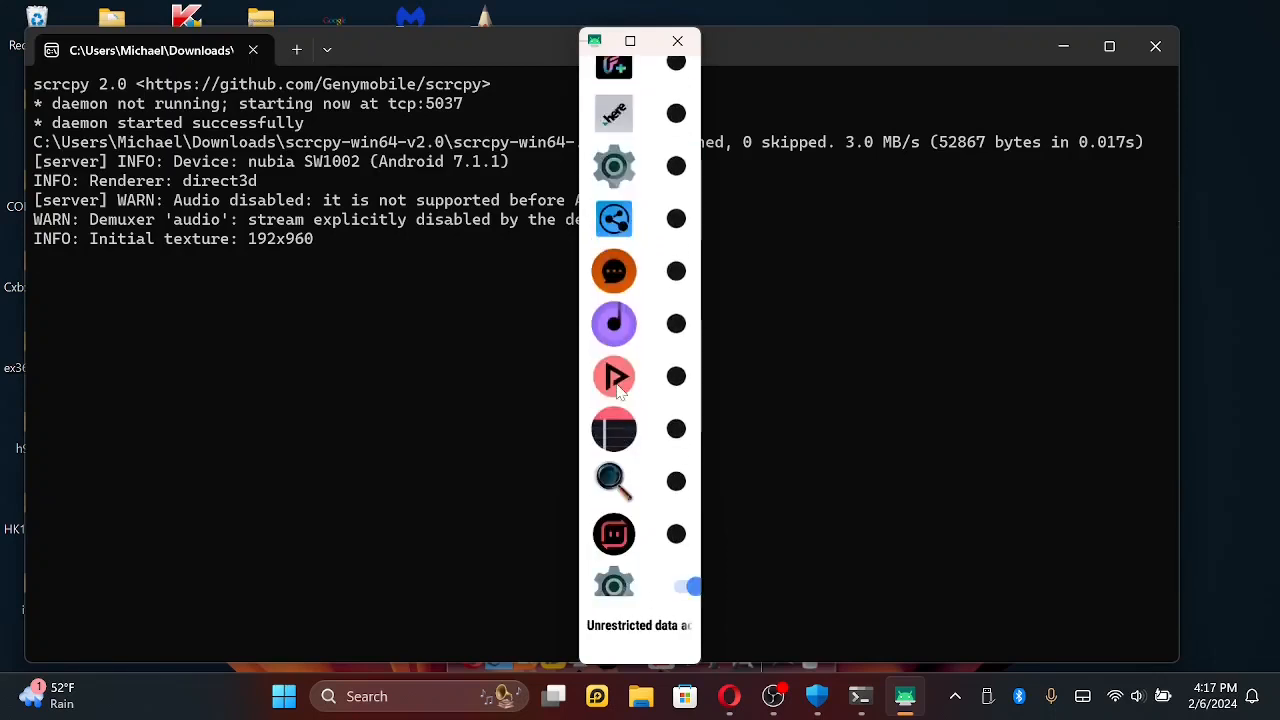
{"action": "scroll", "coordinate": [618, 430], "scroll_direction": "down", "scroll_amount": 5}
{"action": "scroll", "coordinate": [625, 330], "scroll_direction": "up", "scroll_amount": 3}
{"action": "left_click_drag", "start_coordinate": [629, 303], "coordinate": [603, 535]}
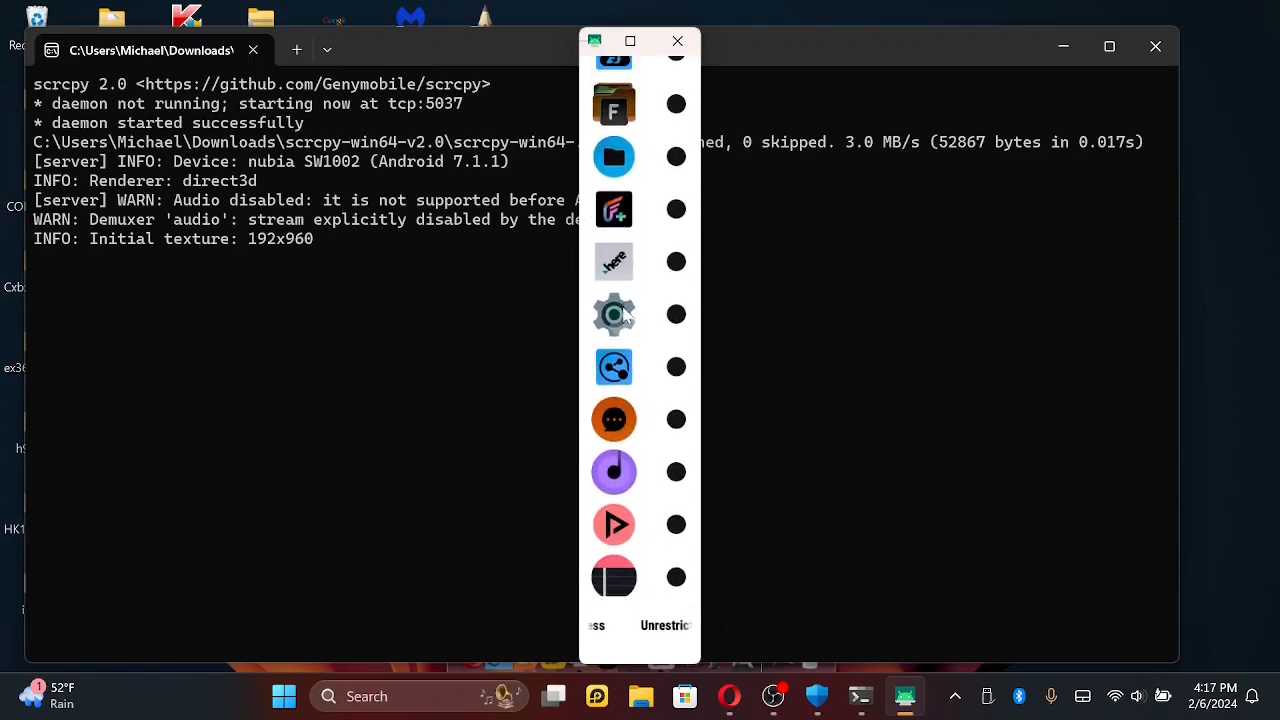
{"action": "left_click", "coordinate": [665, 268]}
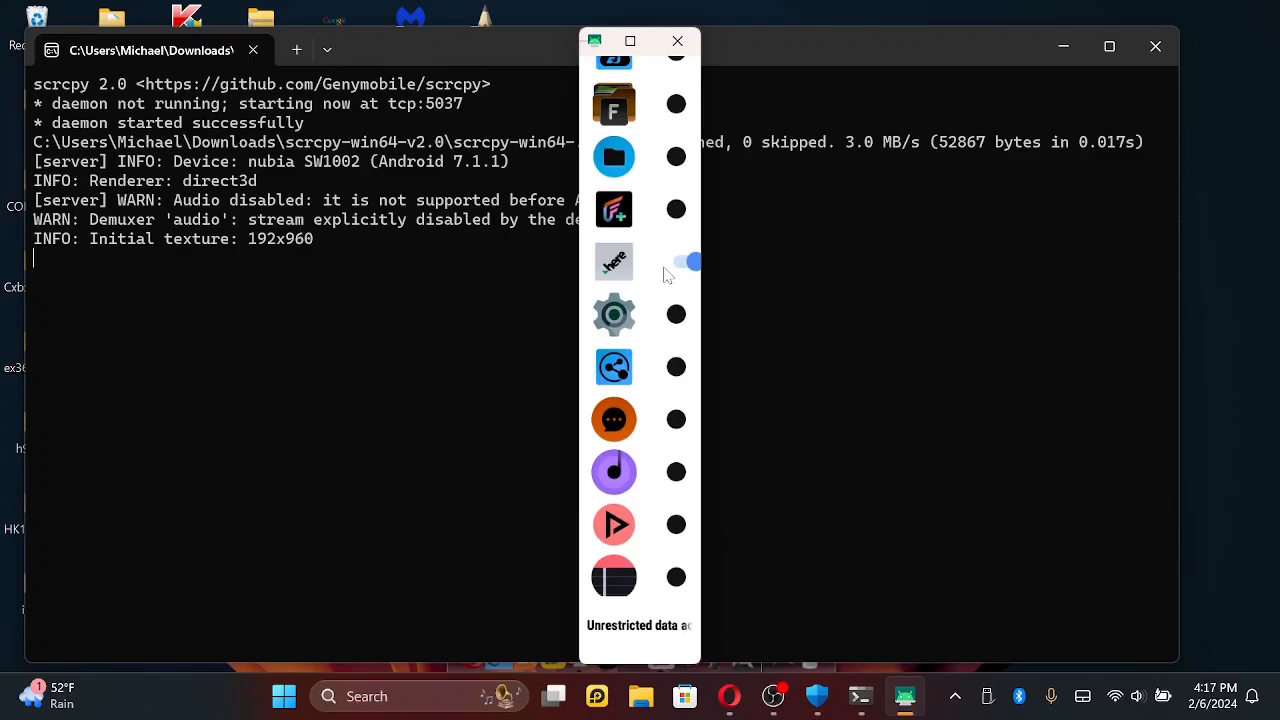
- Allow unrestricted data access for the ES and F file manager apps, and return to the Hidden Settings list
{"action": "scroll", "coordinate": [668, 276], "scroll_direction": "up", "scroll_amount": 3}
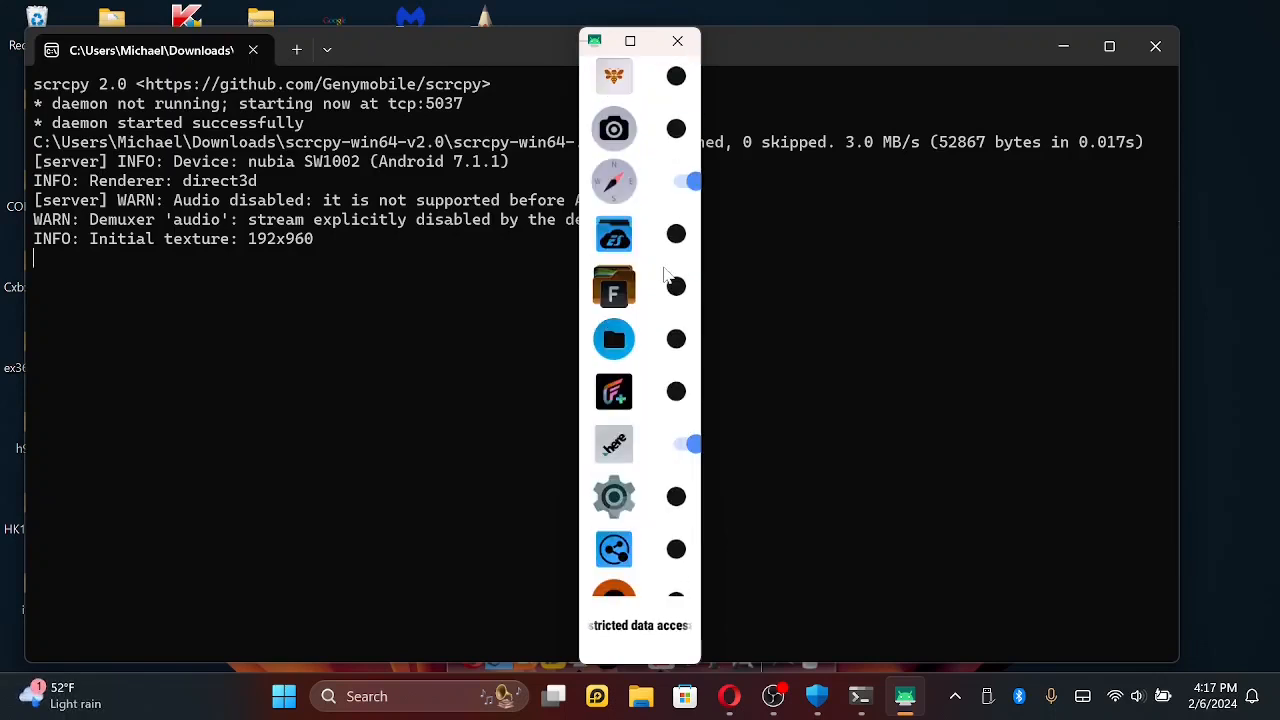
{"action": "left_click", "coordinate": [668, 276]}
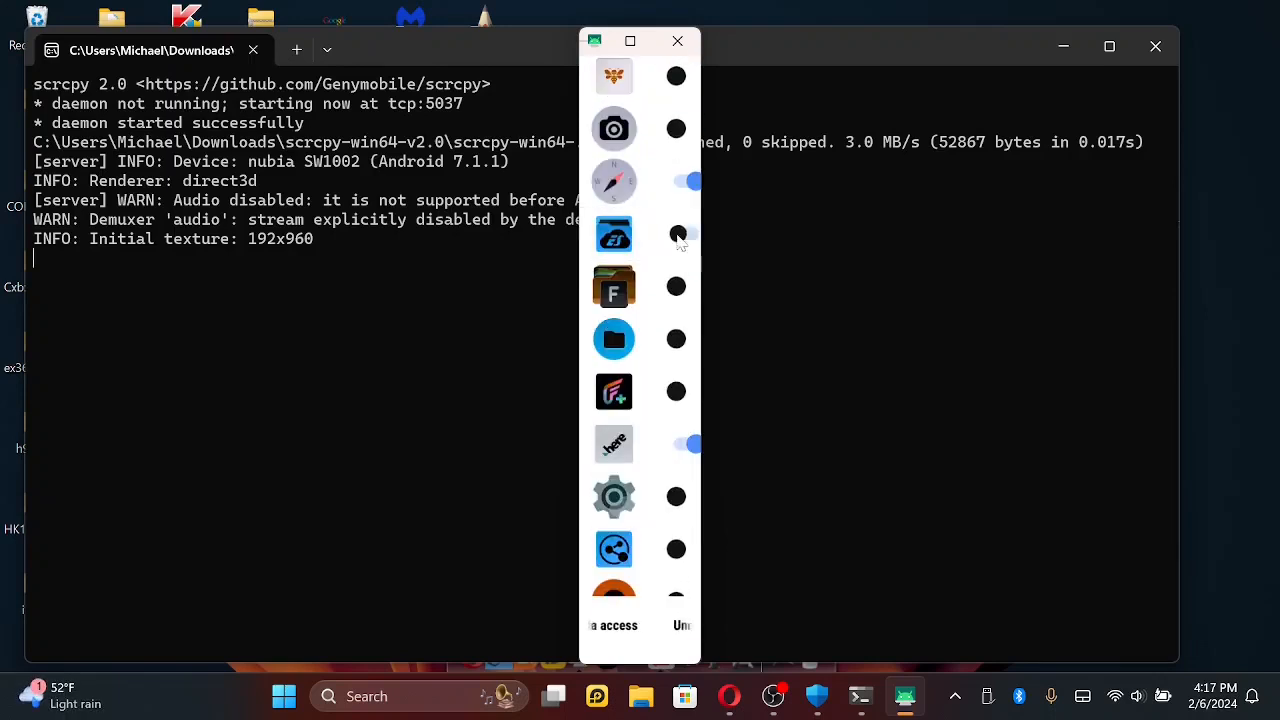
{"action": "left_click", "coordinate": [678, 288]}
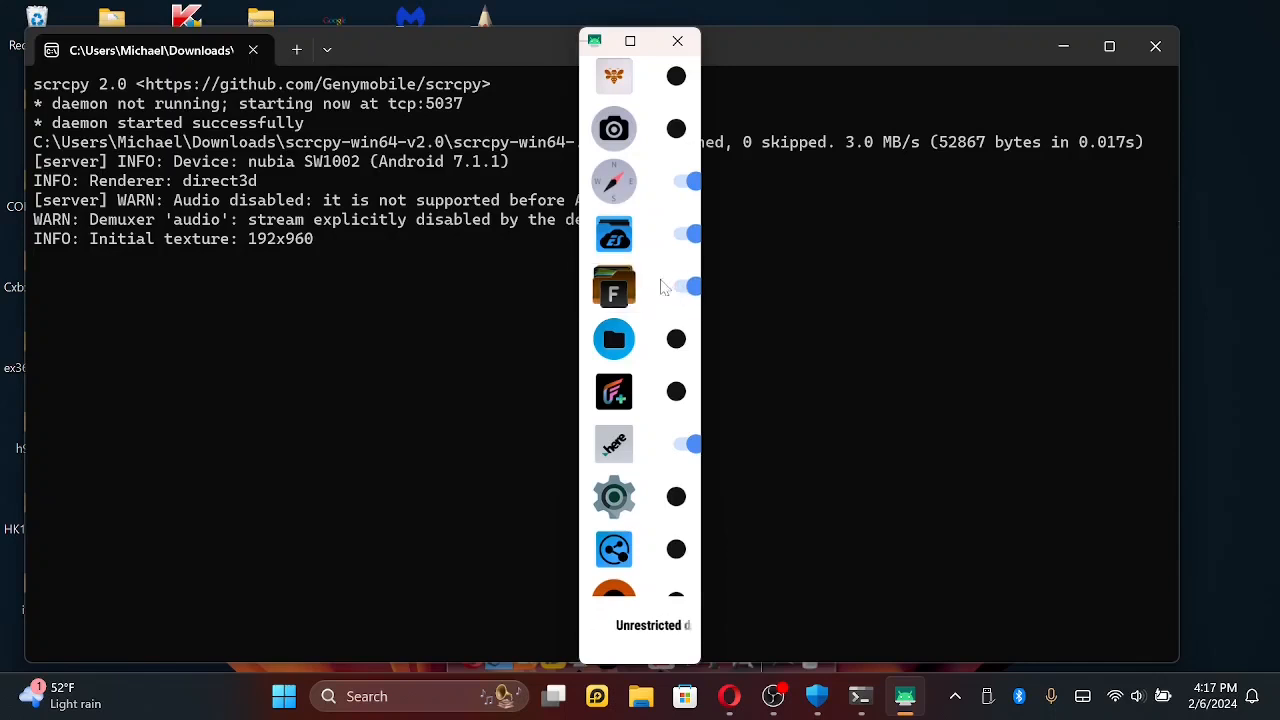
{"action": "scroll", "coordinate": [645, 275], "scroll_direction": "up", "scroll_amount": 3}
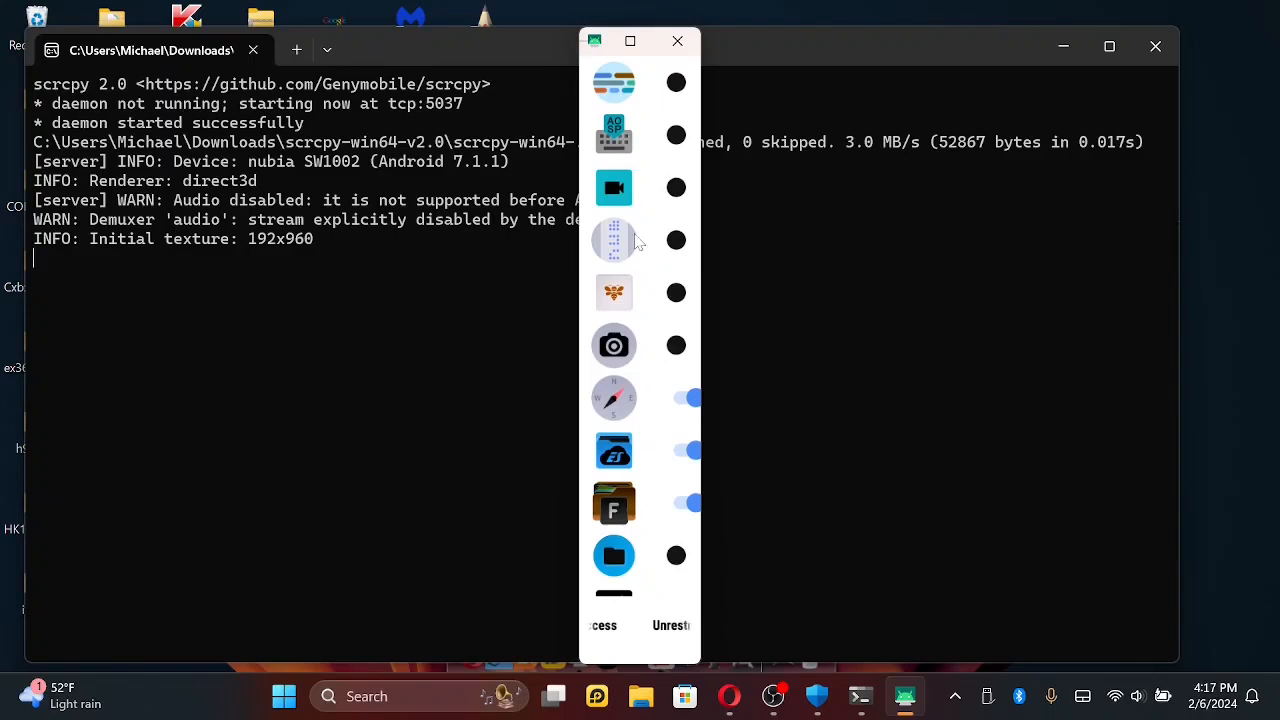
{"action": "right_click", "coordinate": [634, 234]}
{"action": "right_click", "coordinate": [637, 241]}
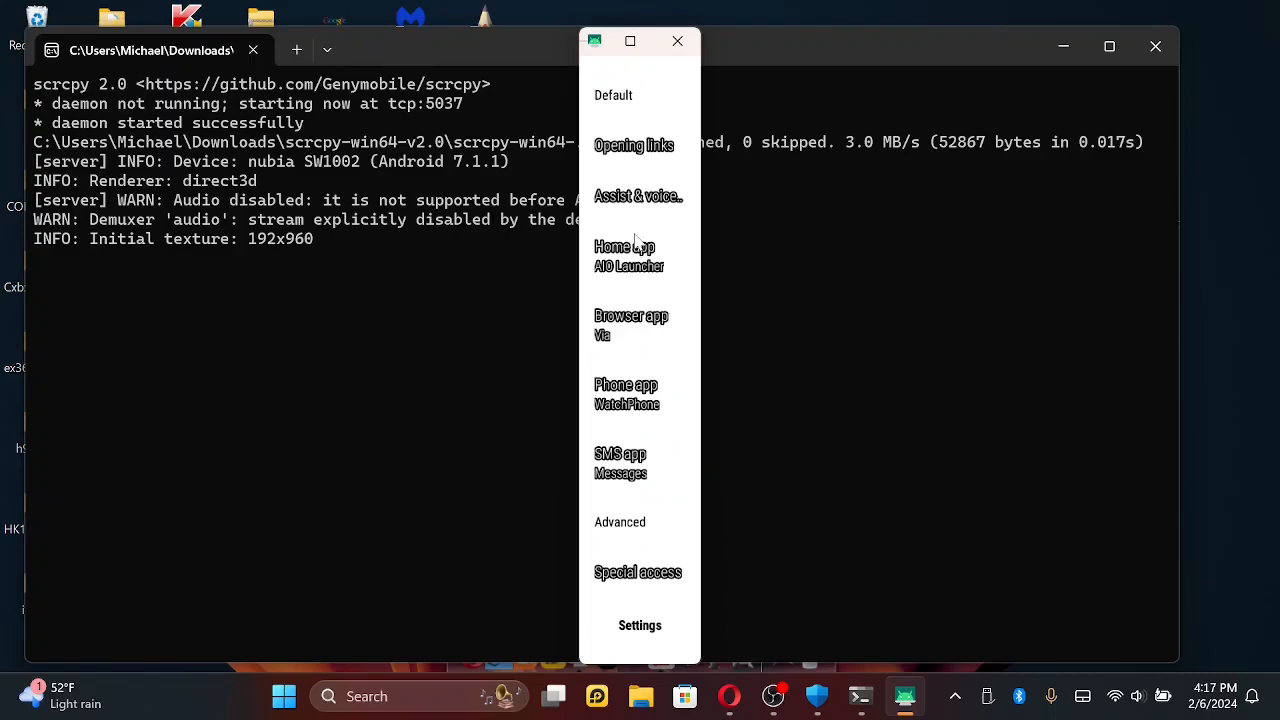
{"action": "right_click", "coordinate": [636, 238]}
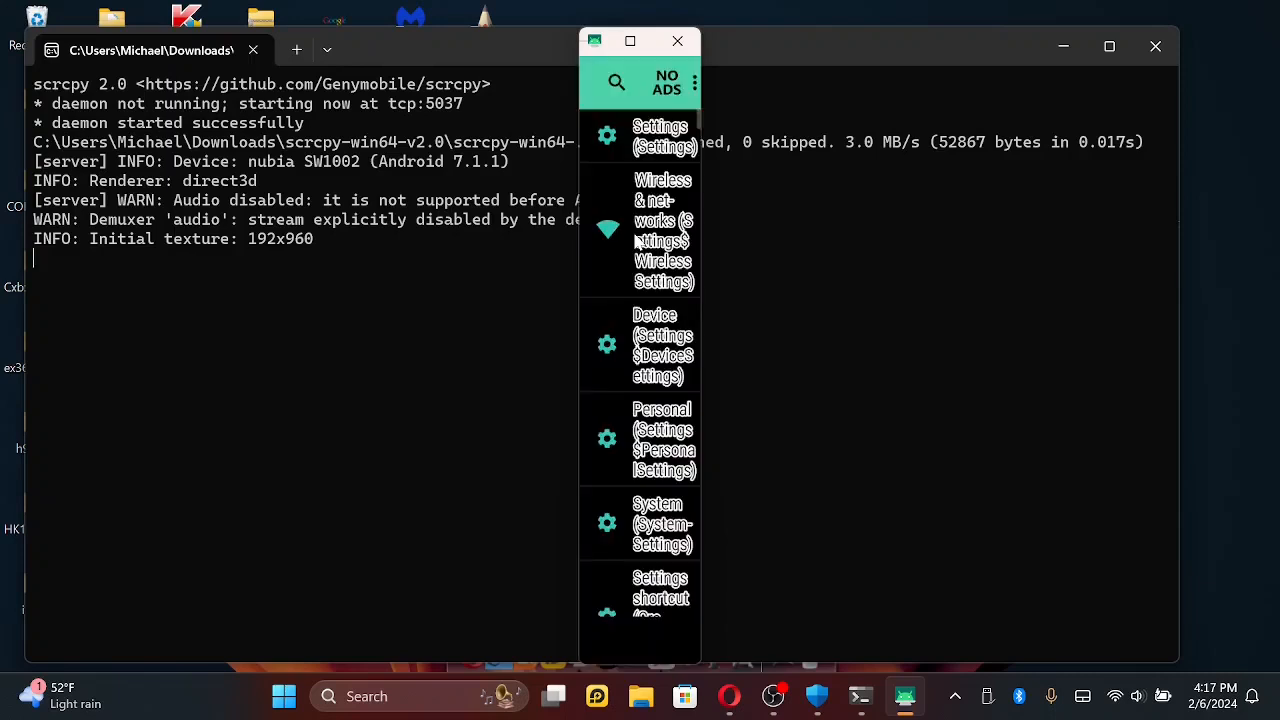
- Search the settings list for "acce", look over the Accessibility options, and return to the full list
{"action": "left_click", "coordinate": [616, 84]}
{"action": "type", "text": "acce"}
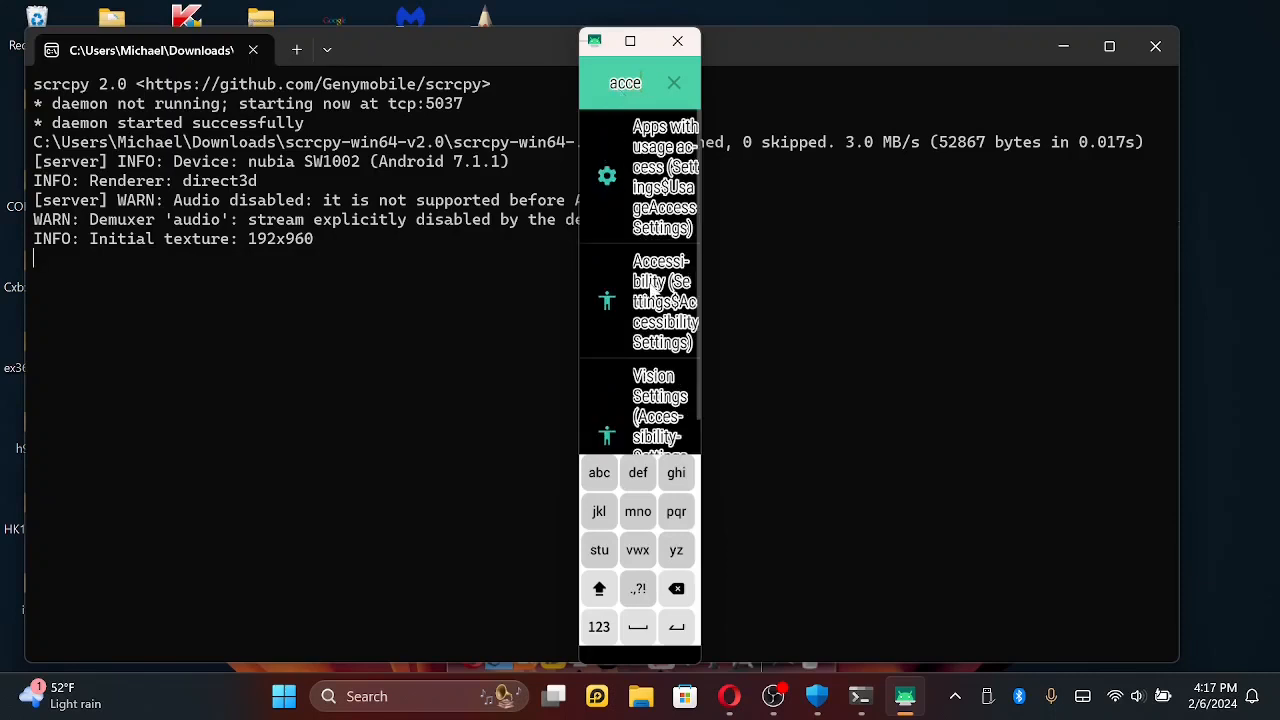
{"action": "left_click", "coordinate": [652, 290]}
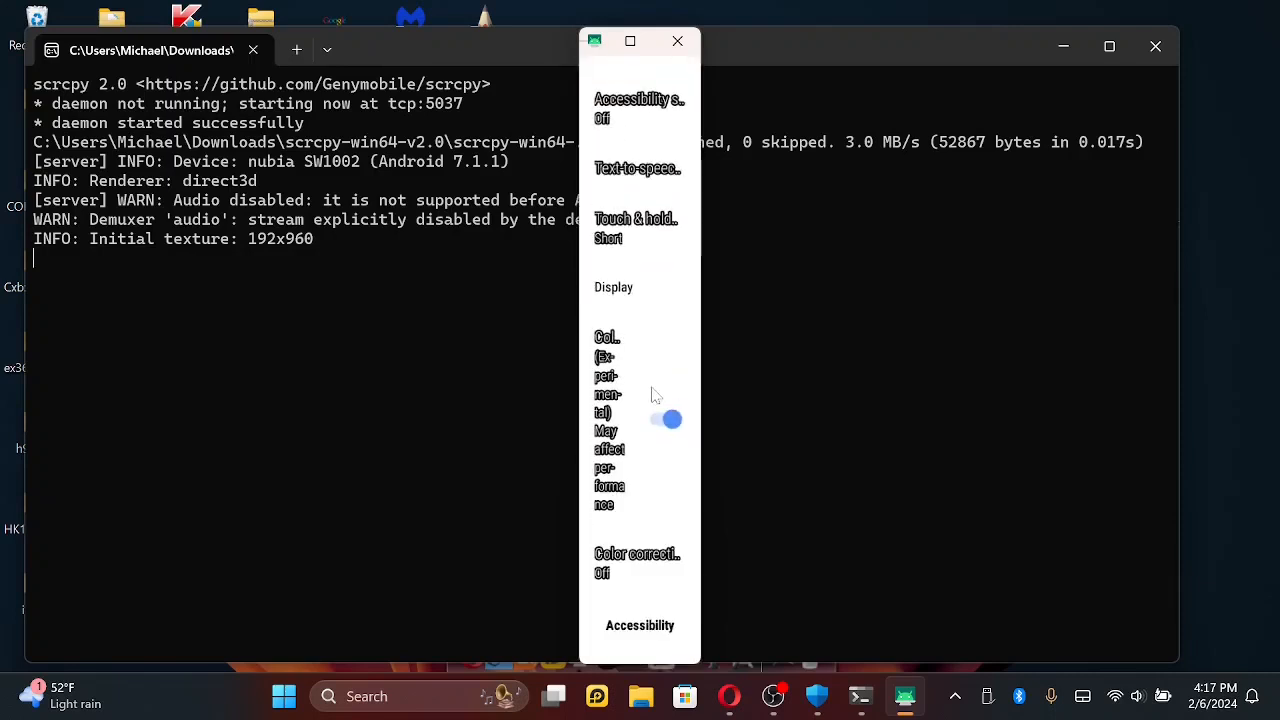
{"action": "scroll", "coordinate": [640, 380], "scroll_direction": "up", "scroll_amount": 5}
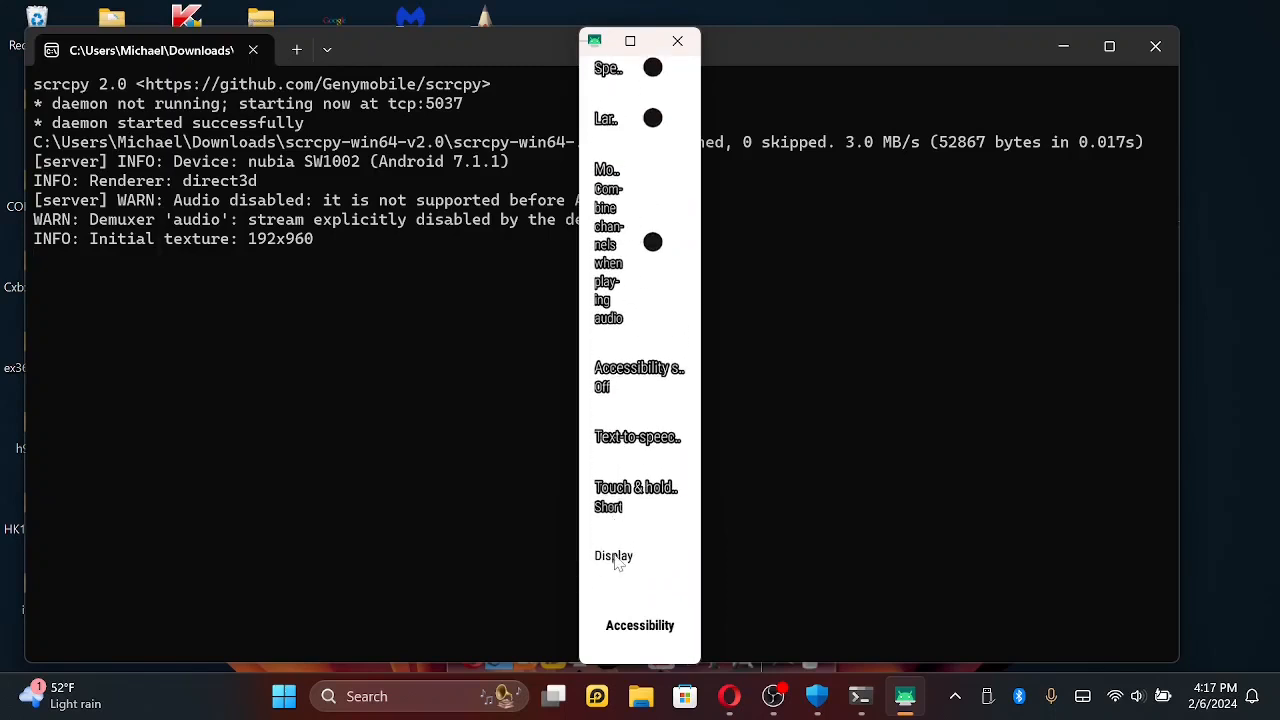
{"action": "right_click", "coordinate": [620, 190]}
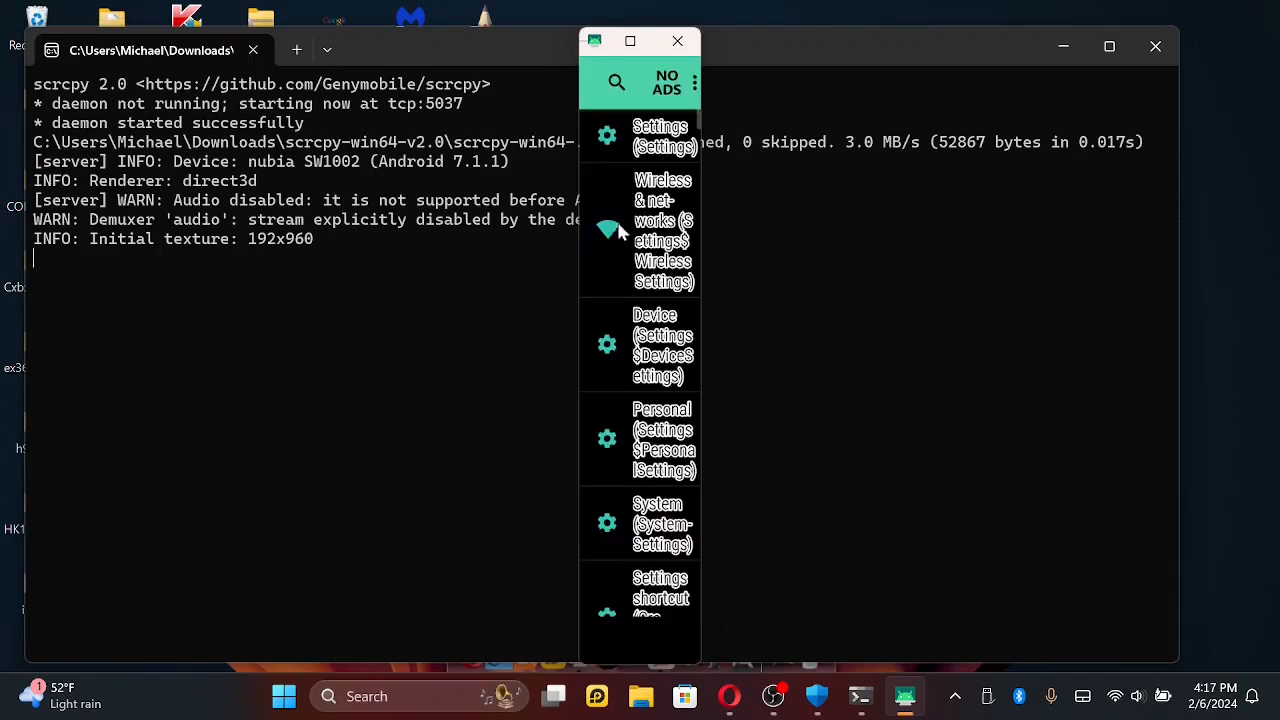
{"action": "scroll", "coordinate": [625, 300], "scroll_direction": "down", "scroll_amount": 2}
{"action": "scroll", "coordinate": [625, 390], "scroll_direction": "up", "scroll_amount": 2}
- Search for "acce" again, open Accessibility, and turn off the experimental high contrast text option
{"action": "left_click", "coordinate": [615, 85]}
{"action": "type", "text": "acce"}
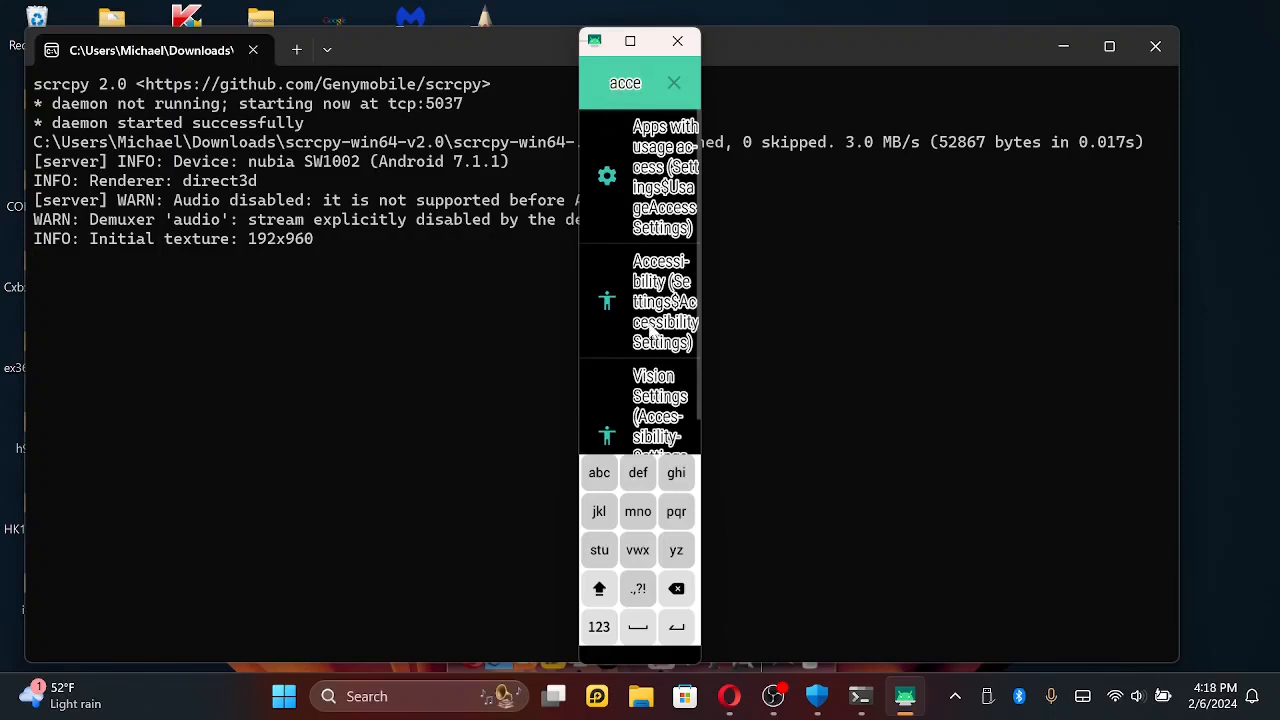
{"action": "left_click", "coordinate": [650, 330]}
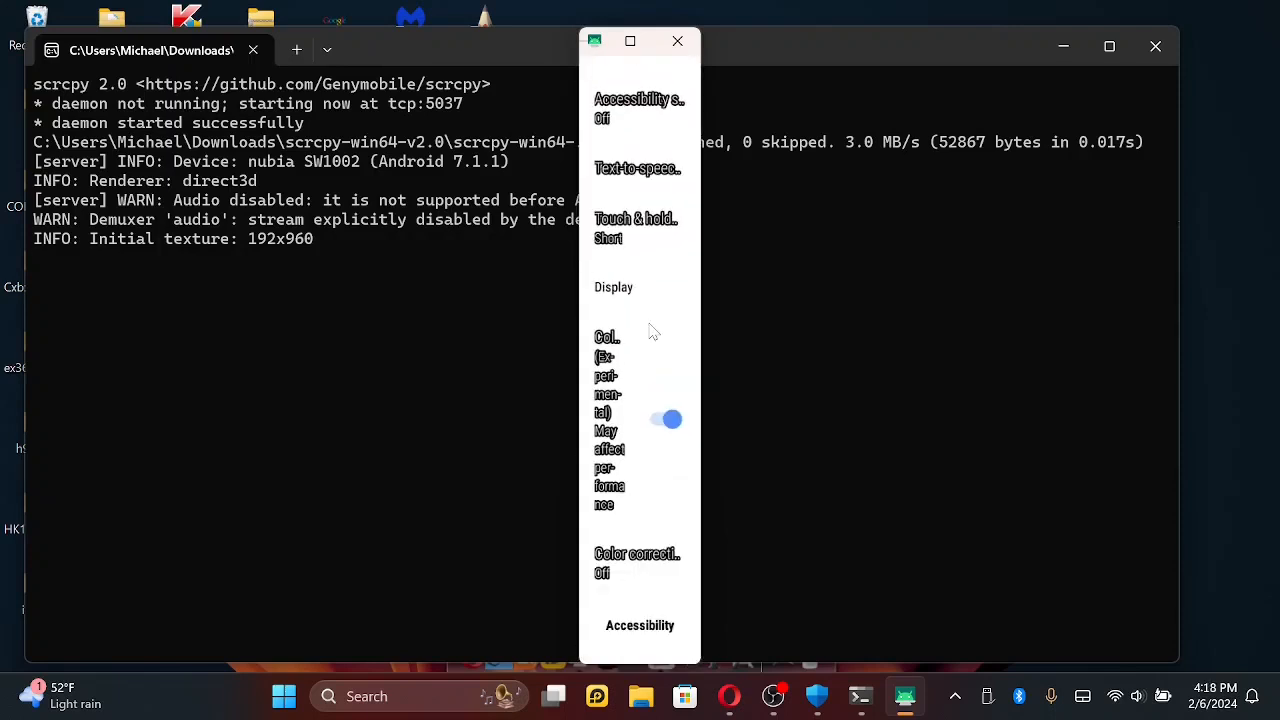
{"action": "scroll", "coordinate": [649, 323], "scroll_direction": "up", "scroll_amount": 12}
{"action": "scroll", "coordinate": [649, 316], "scroll_direction": "down", "scroll_amount": 5}
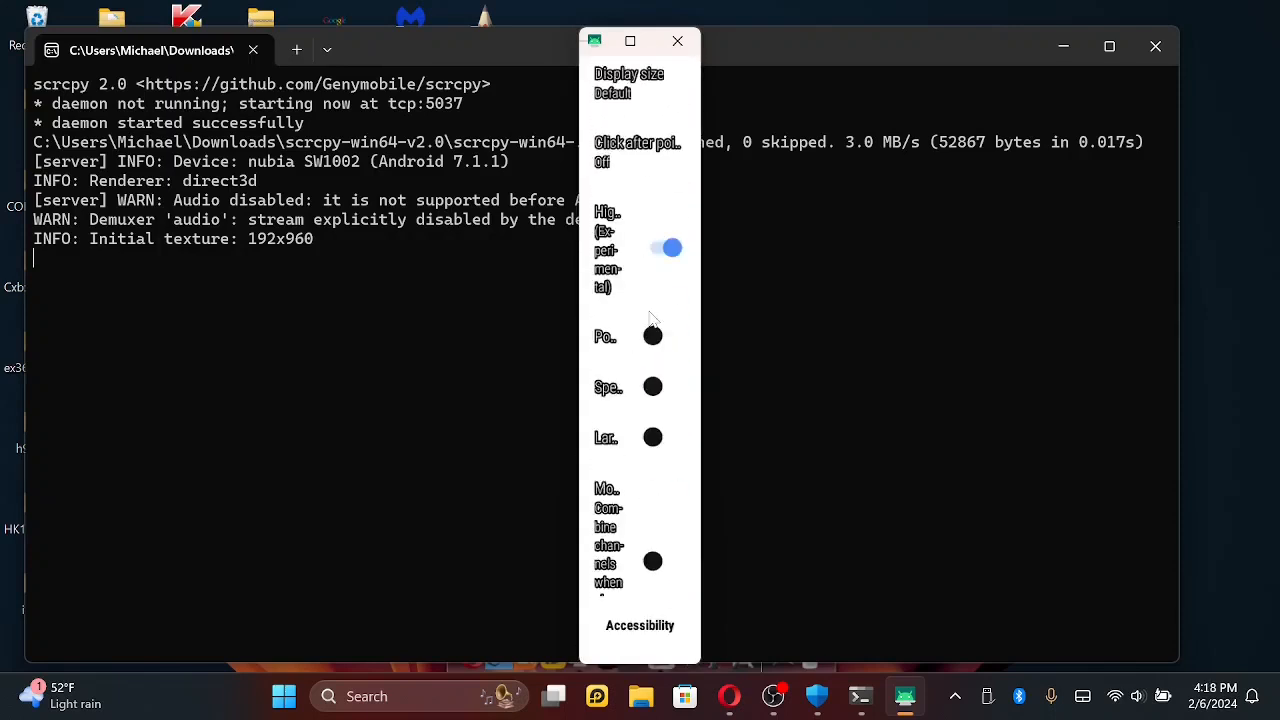
{"action": "left_click", "coordinate": [658, 247]}
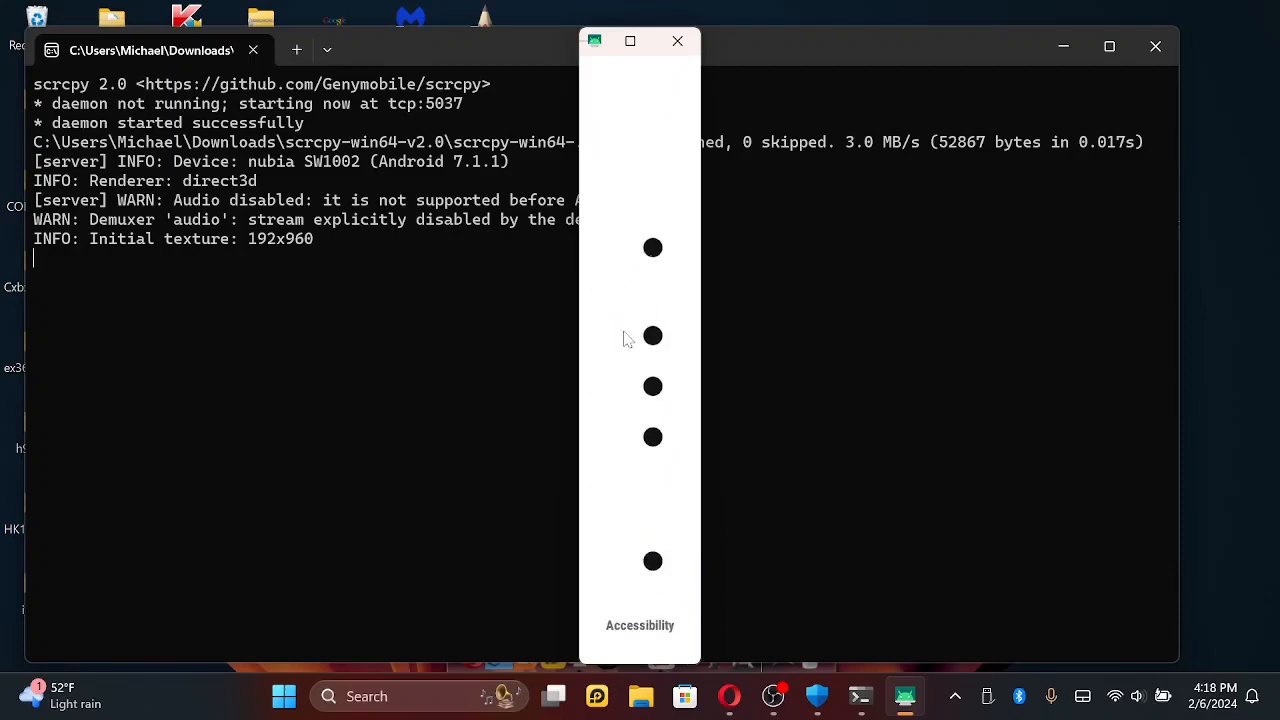
- Turn off the experimental color inversion under Display in Accessibility, and return to the Hidden Settings list
{"action": "scroll", "coordinate": [620, 343], "scroll_direction": "down", "scroll_amount": 7}
{"action": "scroll", "coordinate": [620, 345], "scroll_direction": "down", "scroll_amount": 3}
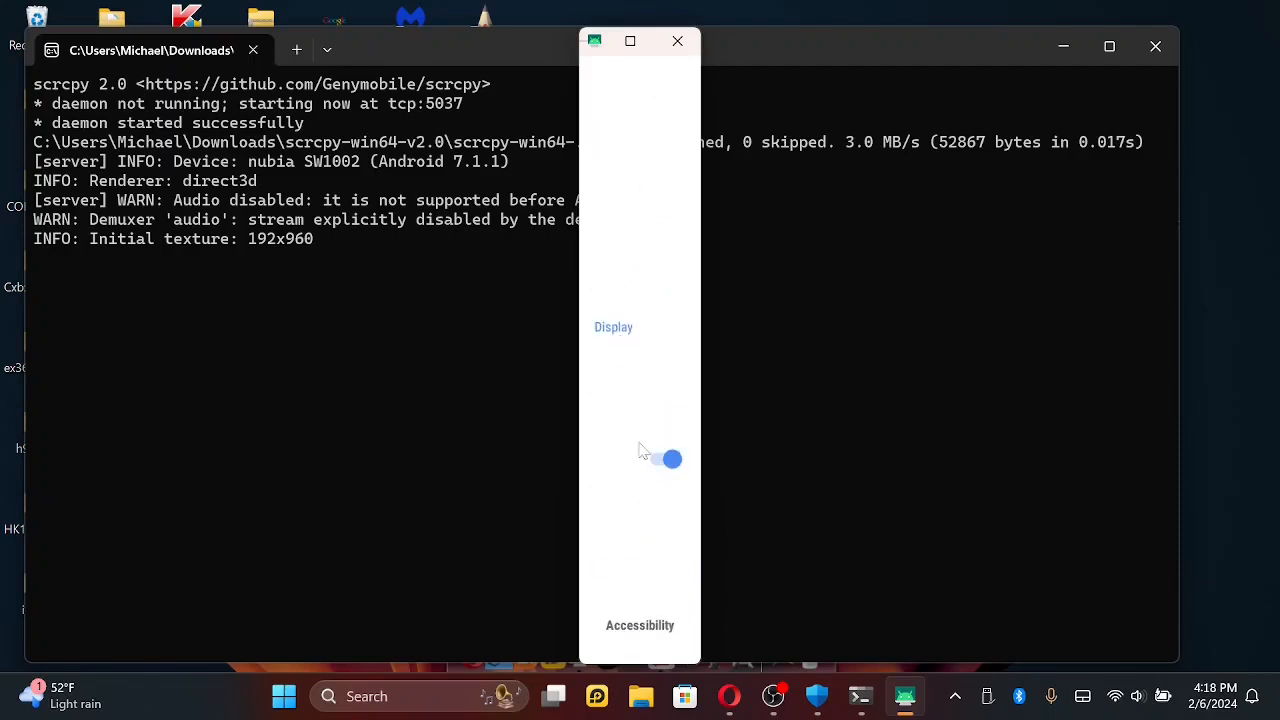
{"action": "left_click", "coordinate": [655, 461]}
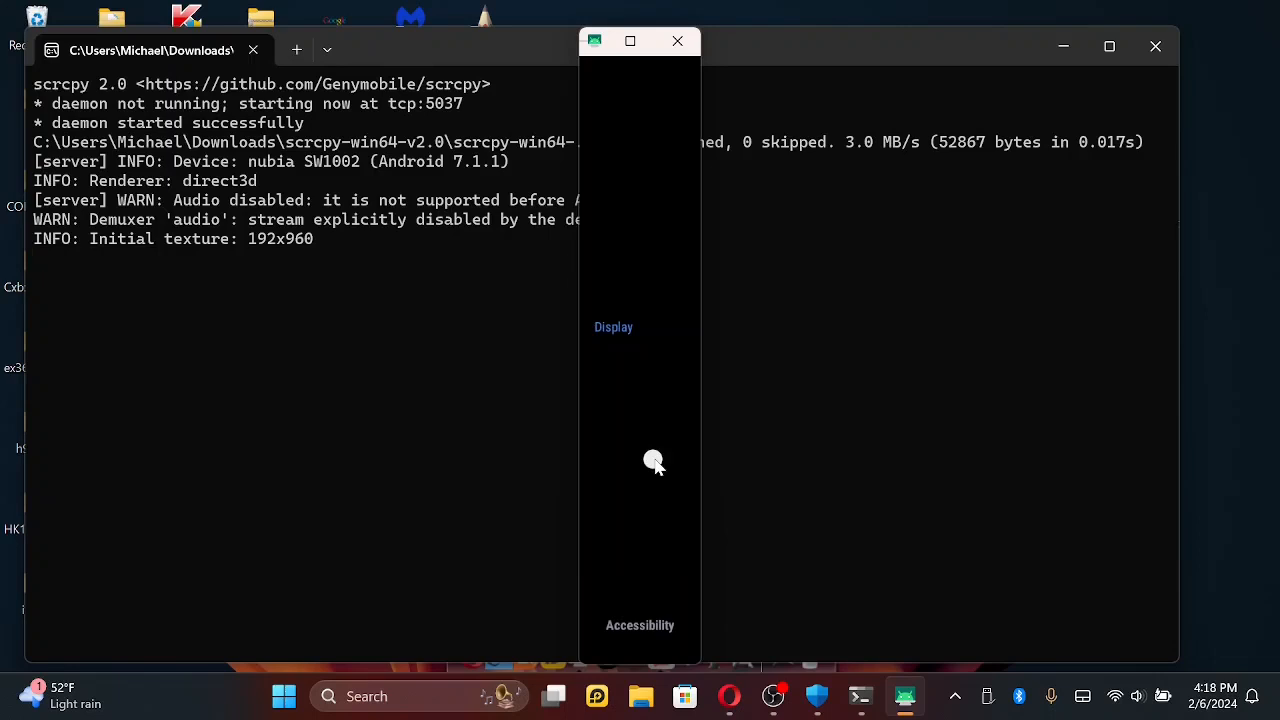
{"action": "right_click", "coordinate": [655, 461]}
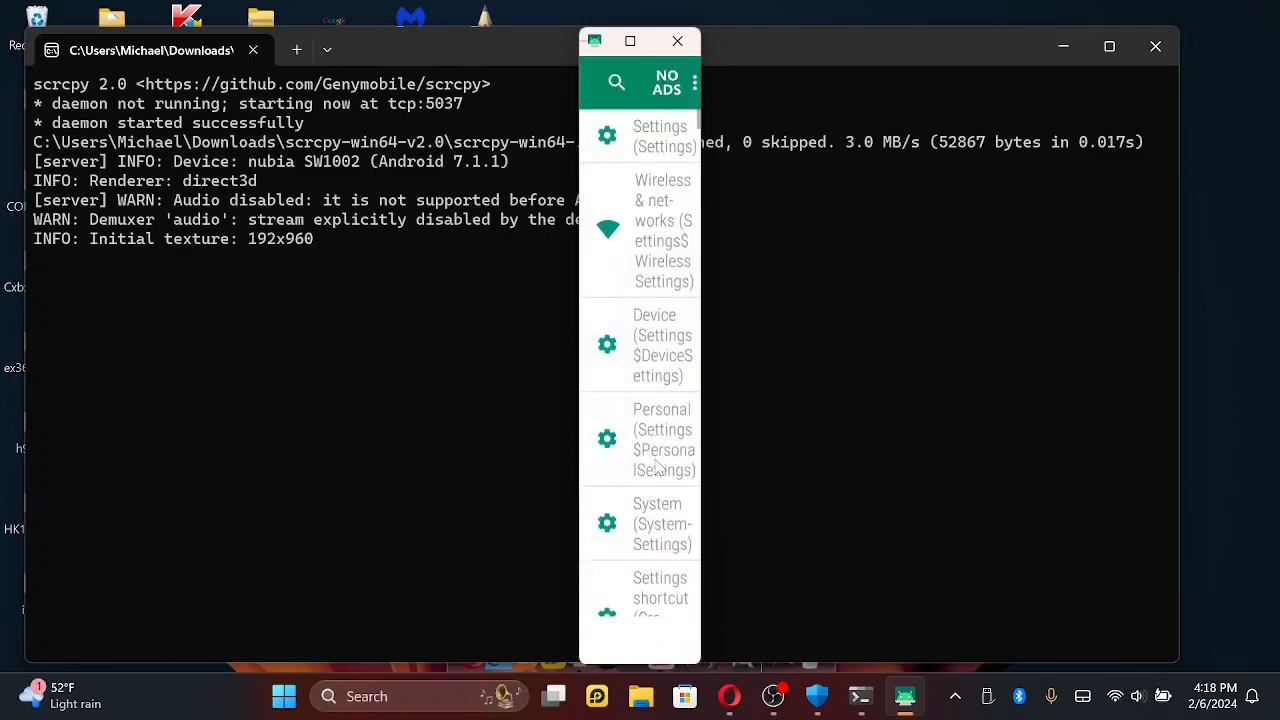
- Search the settings list for "devel" and open Developer options
{"action": "left_click", "coordinate": [615, 86]}
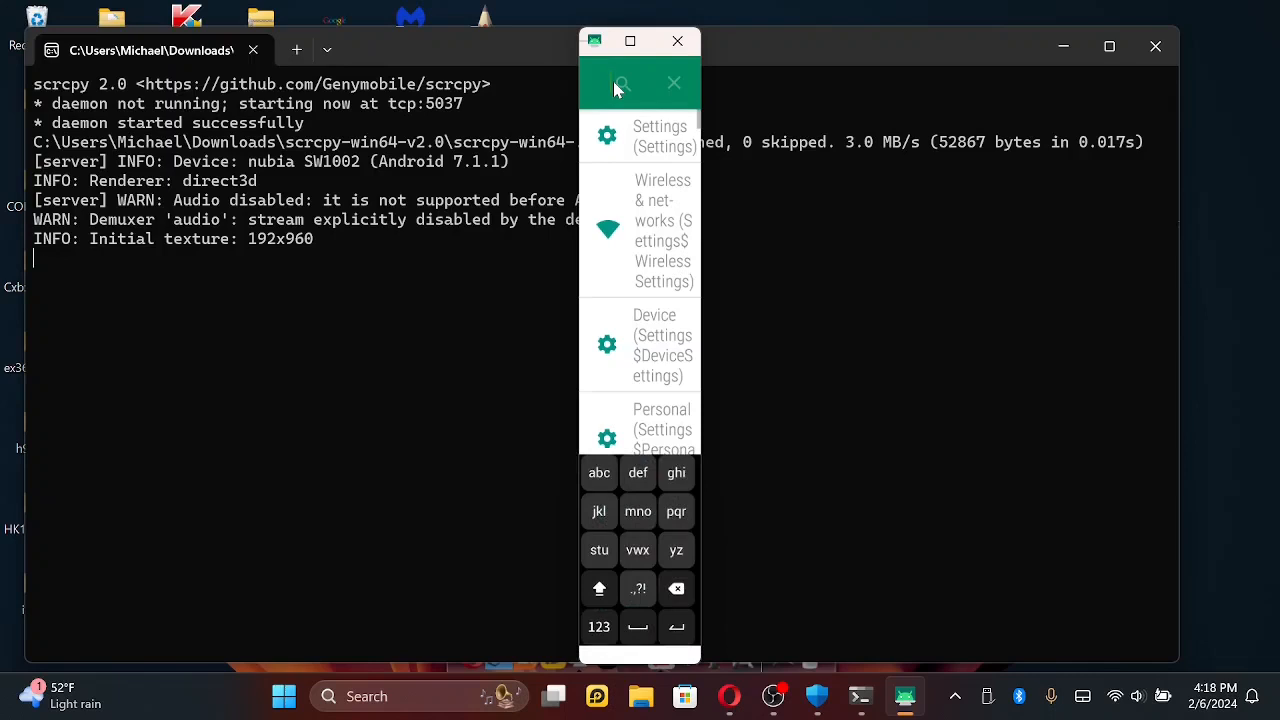
{"action": "scroll", "coordinate": [628, 225], "scroll_direction": "down", "scroll_amount": 3}
{"action": "scroll", "coordinate": [628, 225], "scroll_direction": "up", "scroll_amount": 3}
{"action": "type", "text": "deve"}
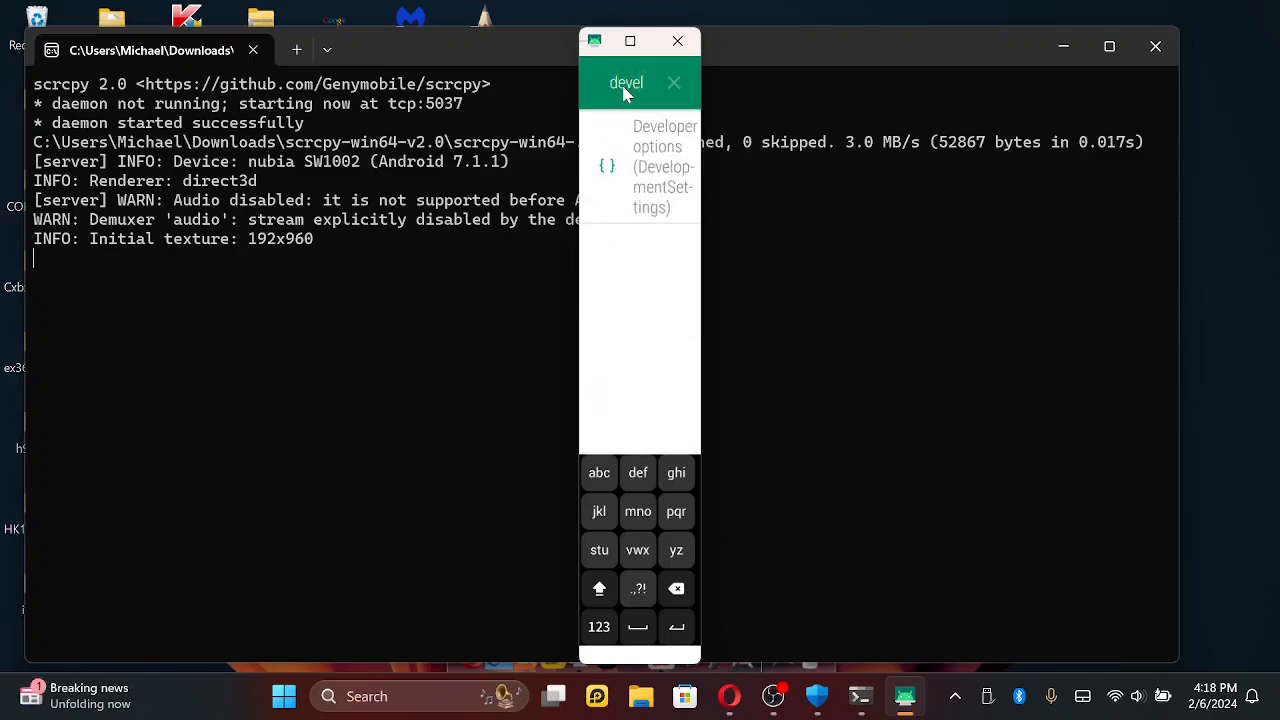
{"action": "type", "text": "l"}
{"action": "left_click", "coordinate": [654, 190]}
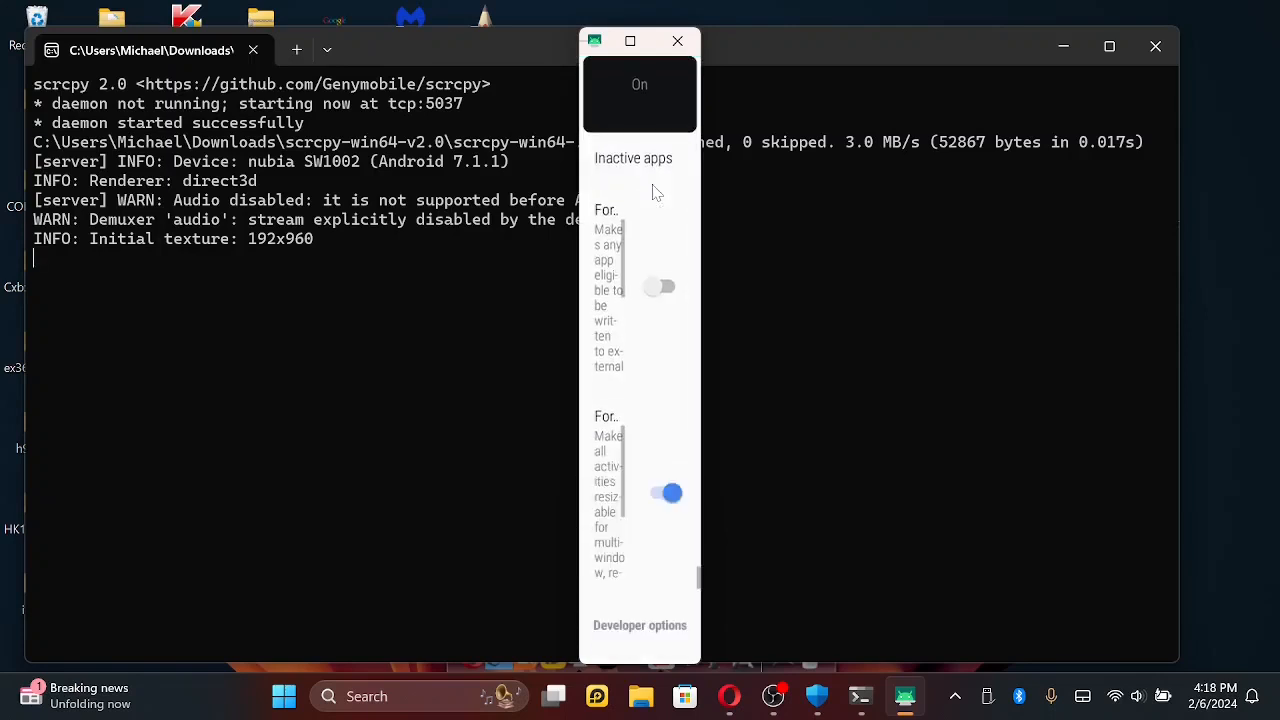
- Look through Developer options from the Apps section back past Monitoring and Hardware accelerated rendering to the window and transition animation scales
{"action": "scroll", "coordinate": [618, 385], "scroll_direction": "down", "scroll_amount": 1}
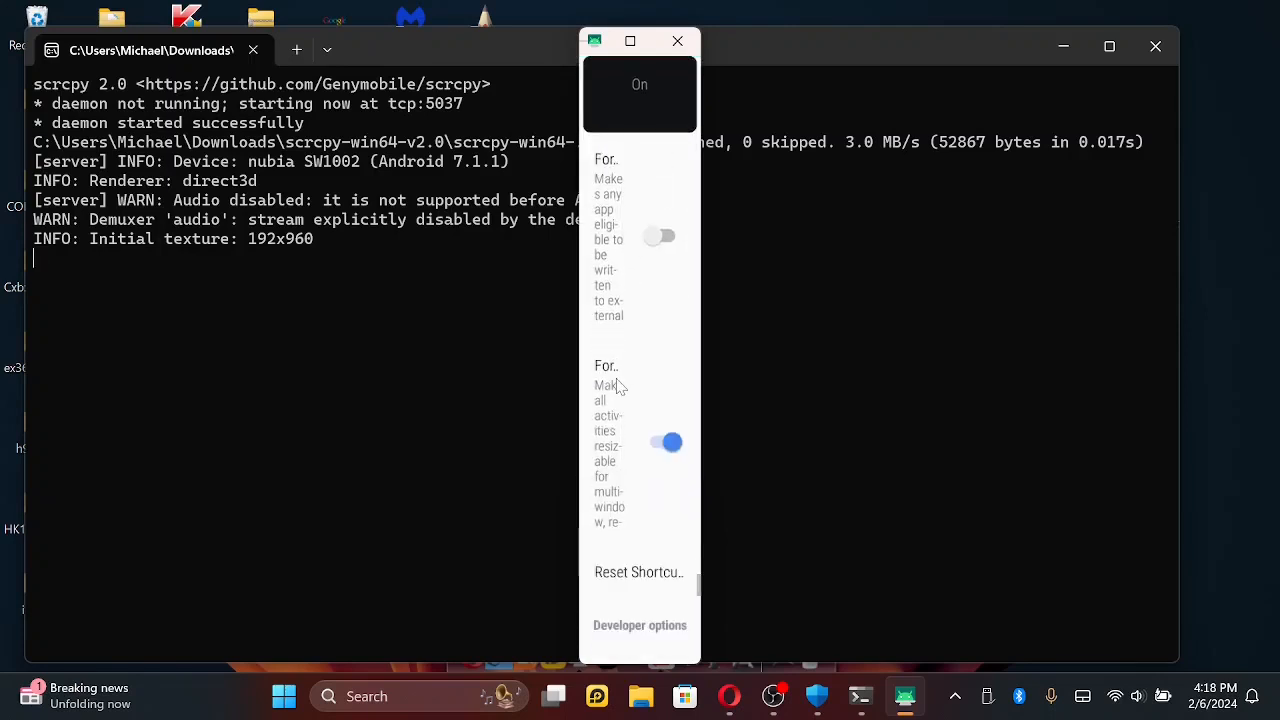
{"action": "scroll", "coordinate": [618, 385], "scroll_direction": "up", "scroll_amount": 4}
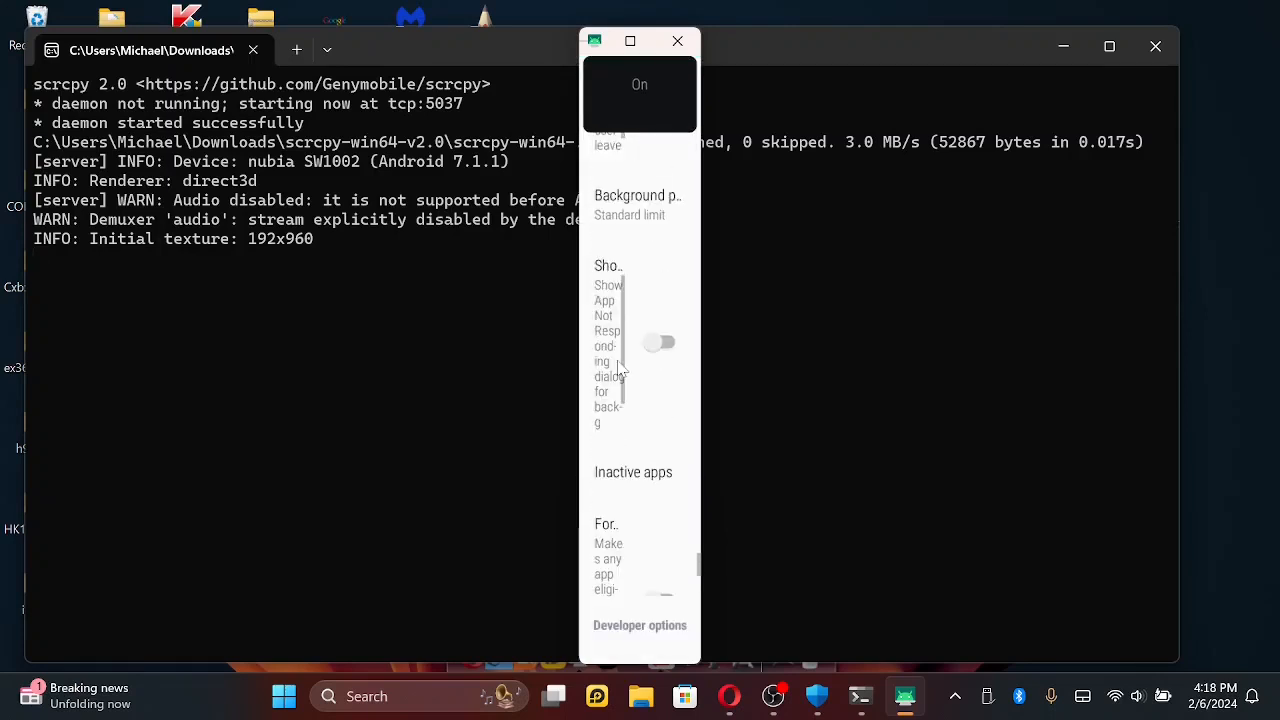
{"action": "scroll", "coordinate": [618, 370], "scroll_direction": "up", "scroll_amount": 5}
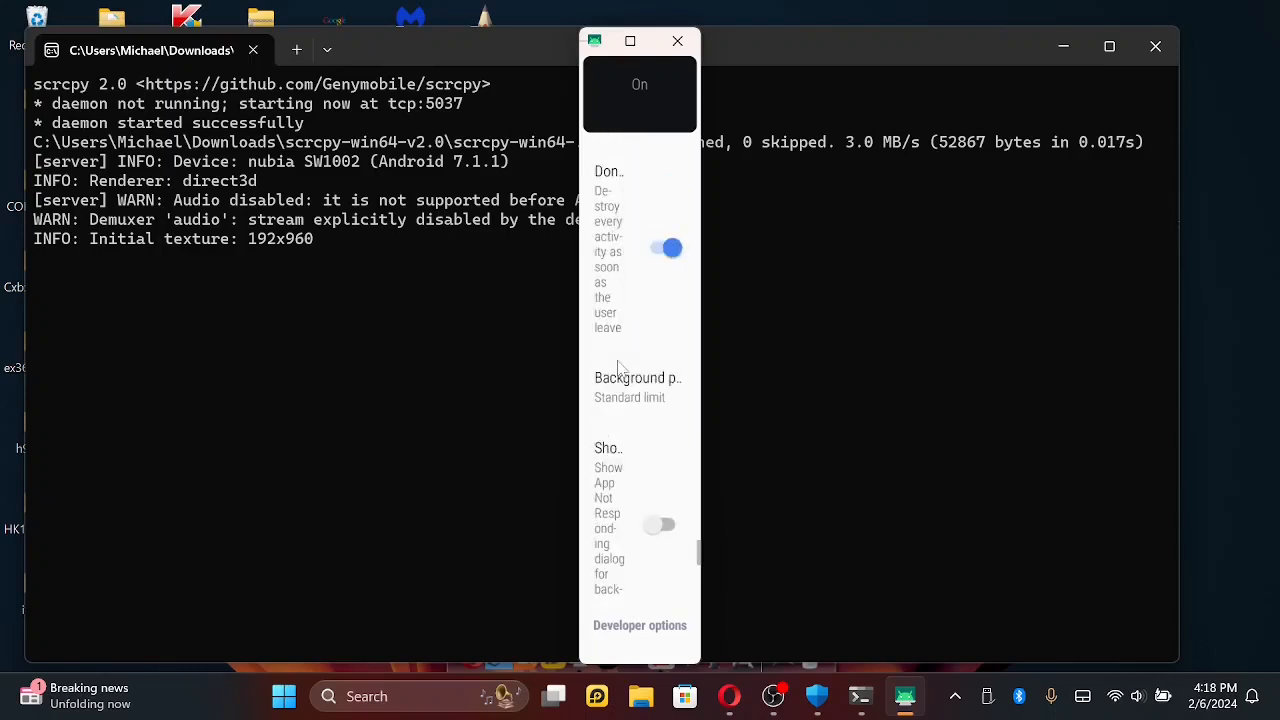
{"action": "scroll", "coordinate": [618, 370], "scroll_direction": "up", "scroll_amount": 2}
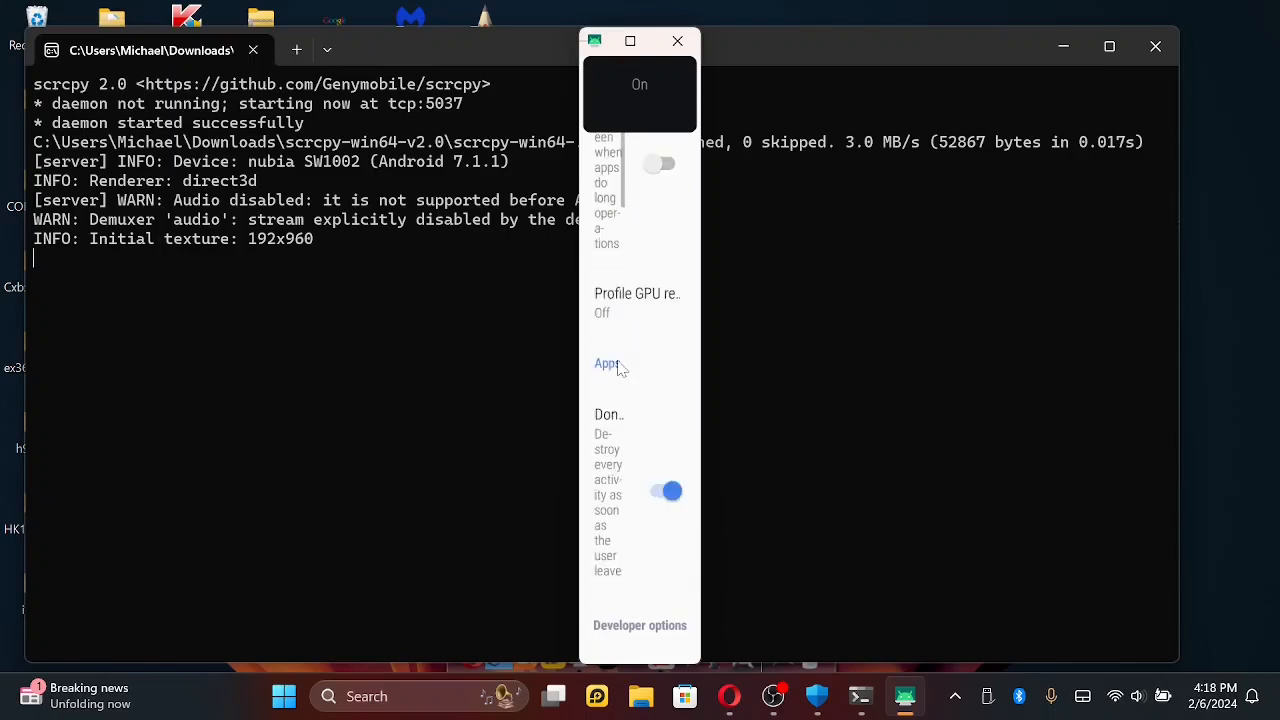
{"action": "scroll", "coordinate": [618, 368], "scroll_direction": "up", "scroll_amount": 5}
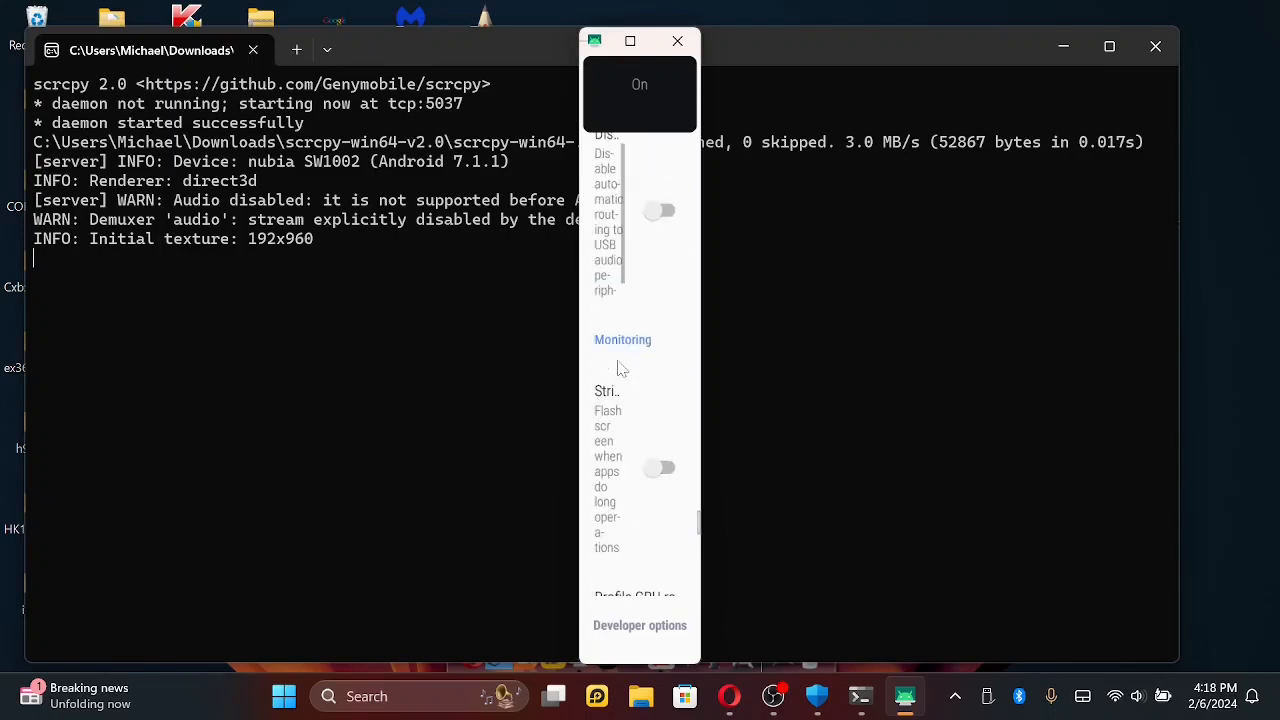
{"action": "scroll", "coordinate": [618, 369], "scroll_direction": "up", "scroll_amount": 6}
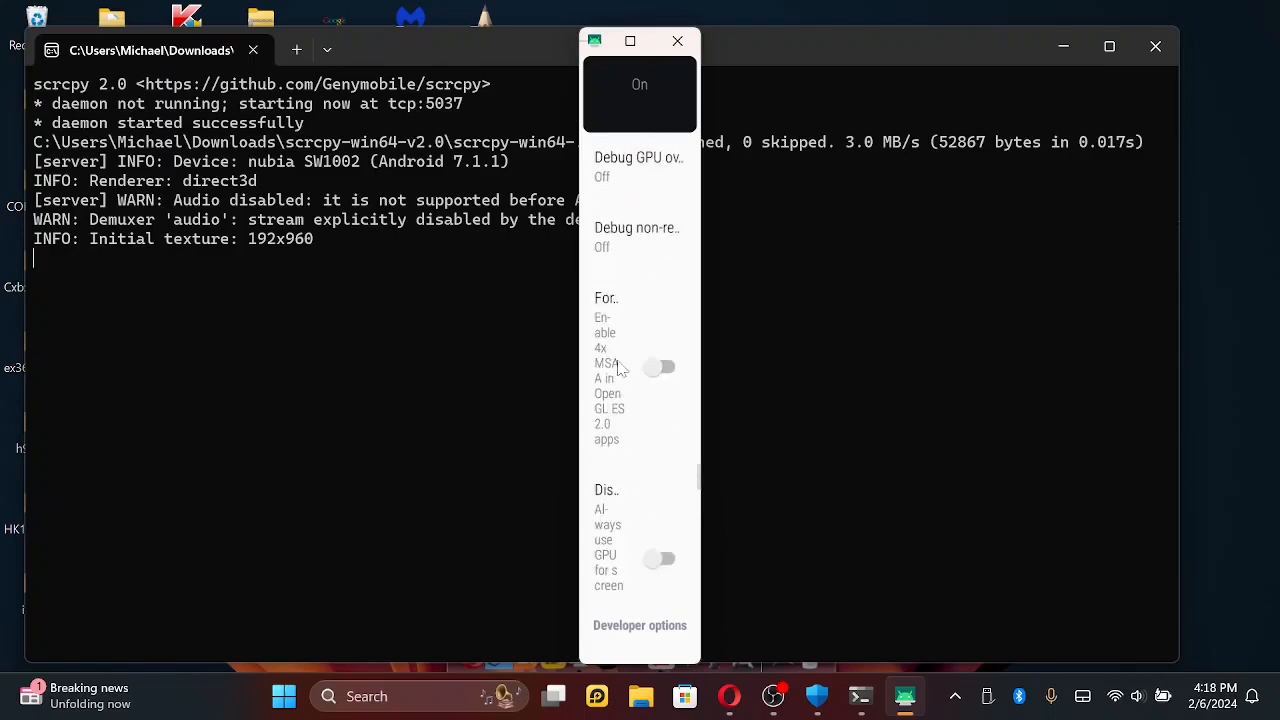
{"action": "scroll", "coordinate": [618, 368], "scroll_direction": "up", "scroll_amount": 4}
{"action": "scroll", "coordinate": [618, 368], "scroll_direction": "up", "scroll_amount": 7}
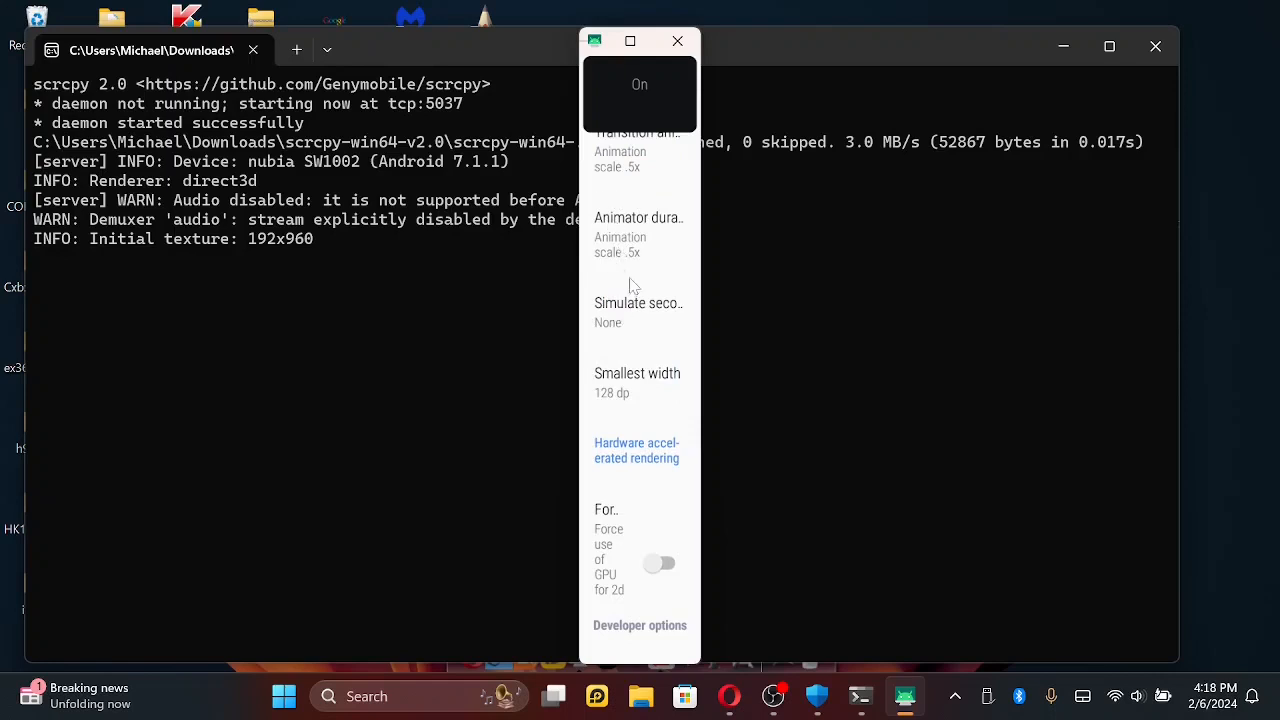
{"action": "scroll", "coordinate": [632, 263], "scroll_direction": "up", "scroll_amount": 1}
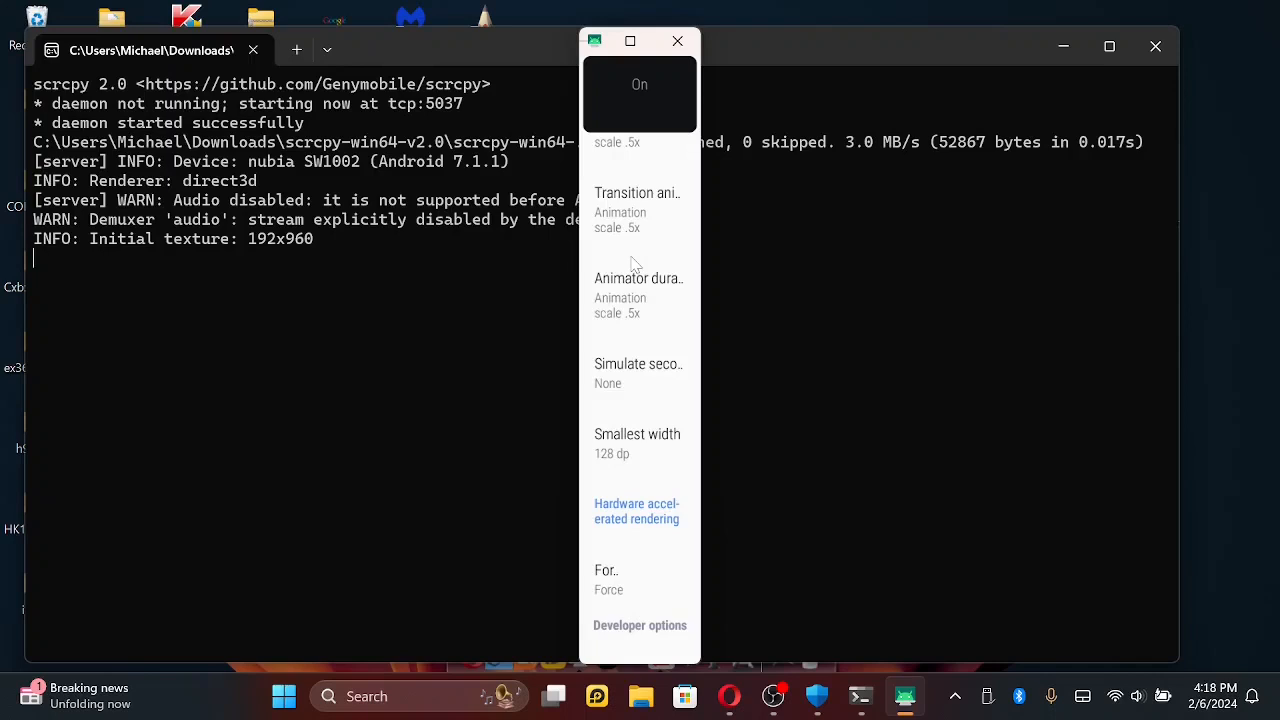
{"action": "scroll", "coordinate": [633, 232], "scroll_direction": "up", "scroll_amount": 3}
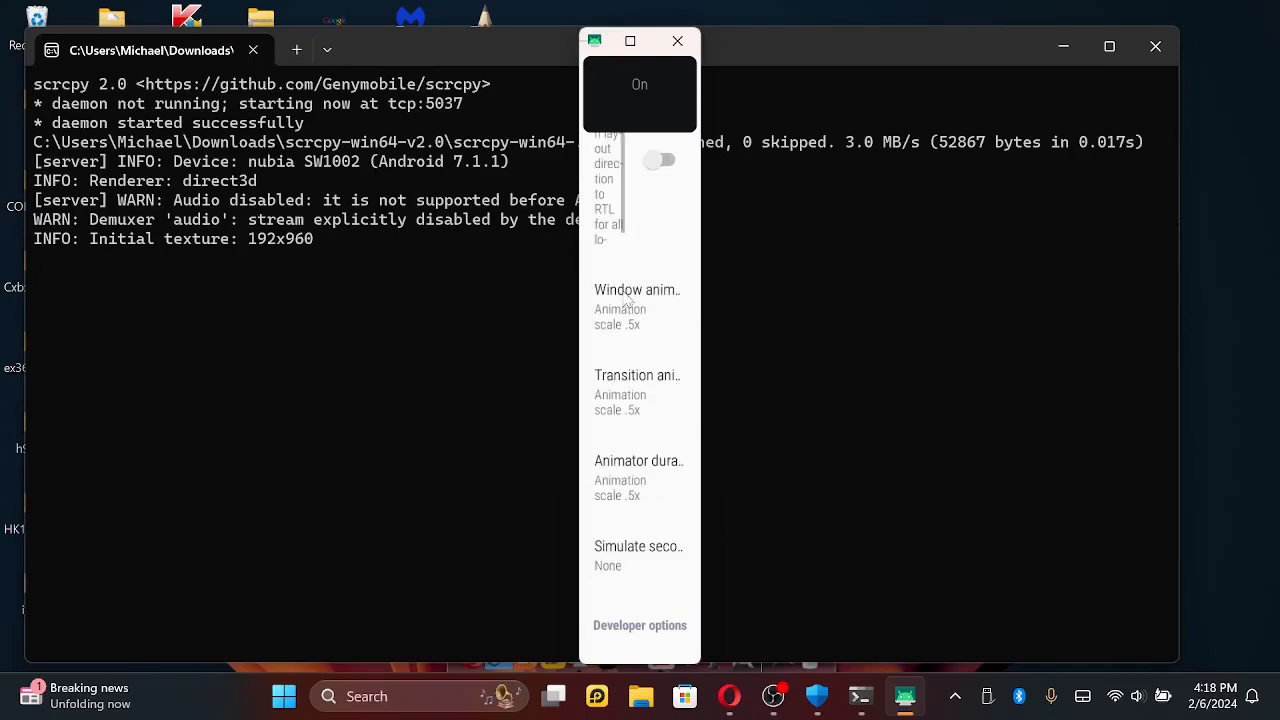
{"action": "scroll", "coordinate": [627, 300], "scroll_direction": "up", "scroll_amount": 3}
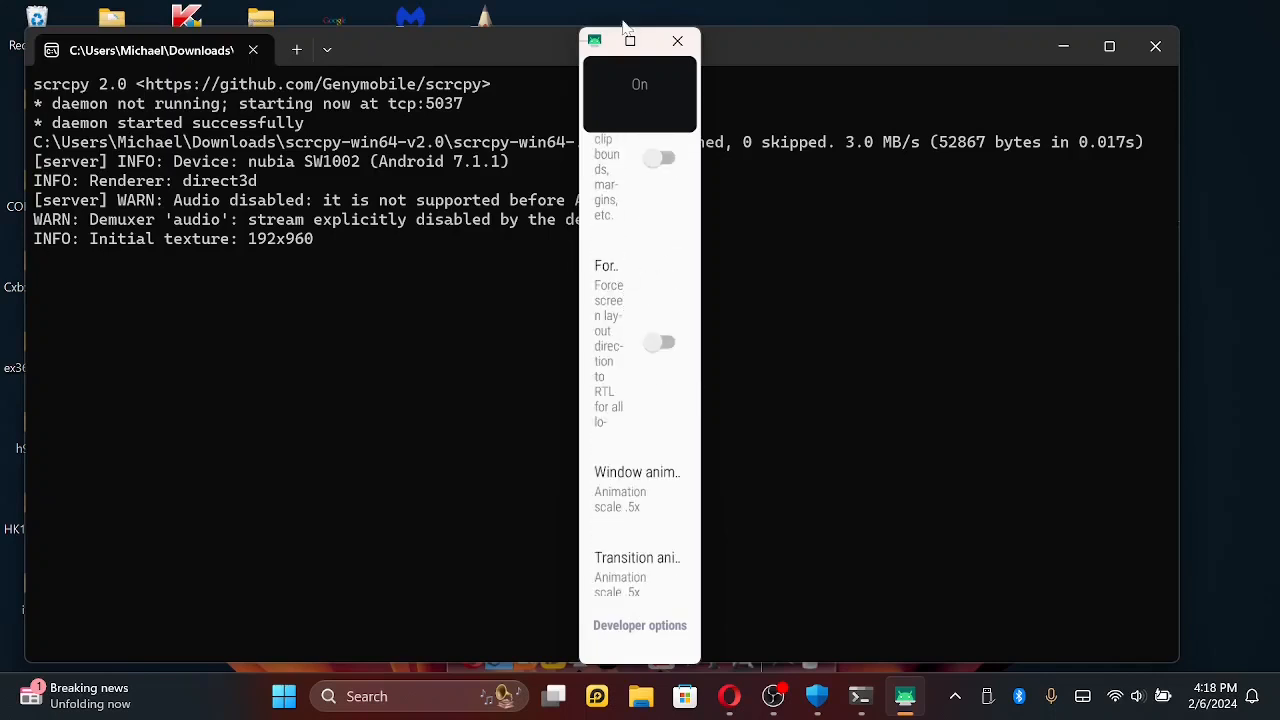
- Leave Developer options, clear the "devel" search, and browse the Hidden Settings list from the wireless entries to the personal dictionary
{"action": "right_click", "coordinate": [606, 270]}
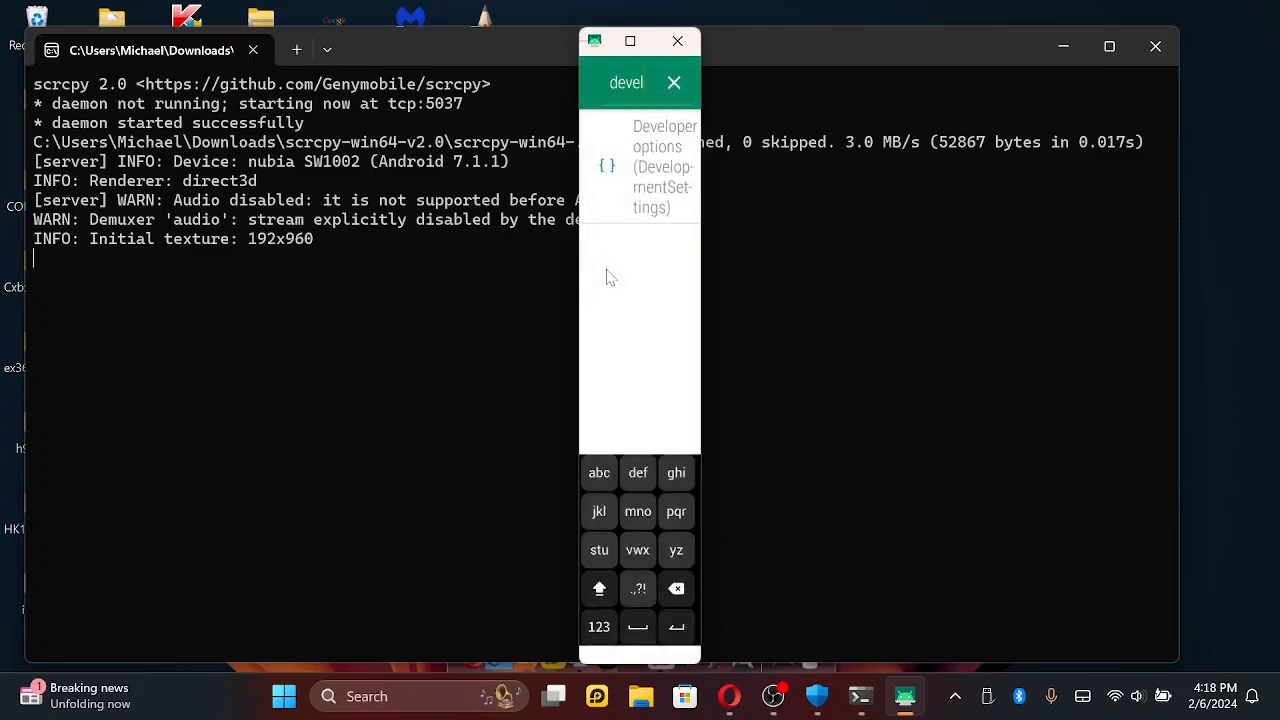
{"action": "left_click", "coordinate": [673, 84]}
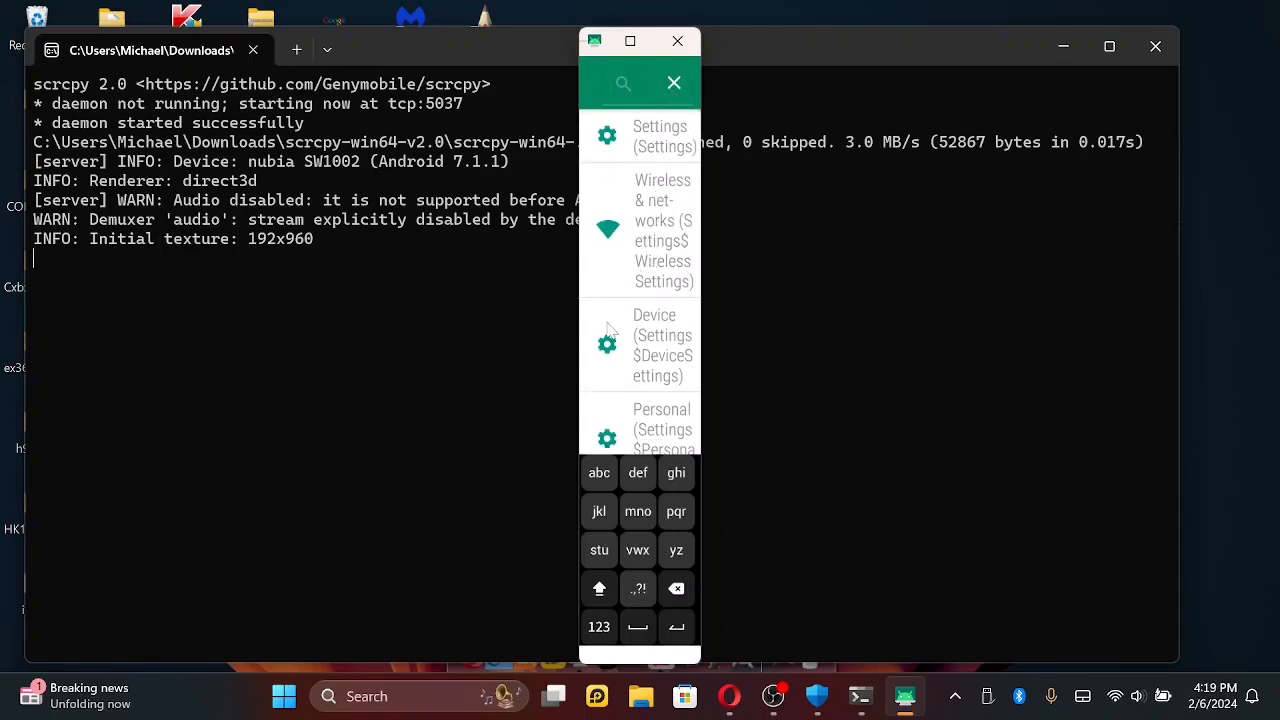
{"action": "left_click_drag", "start_coordinate": [611, 330], "coordinate": [617, 211]}
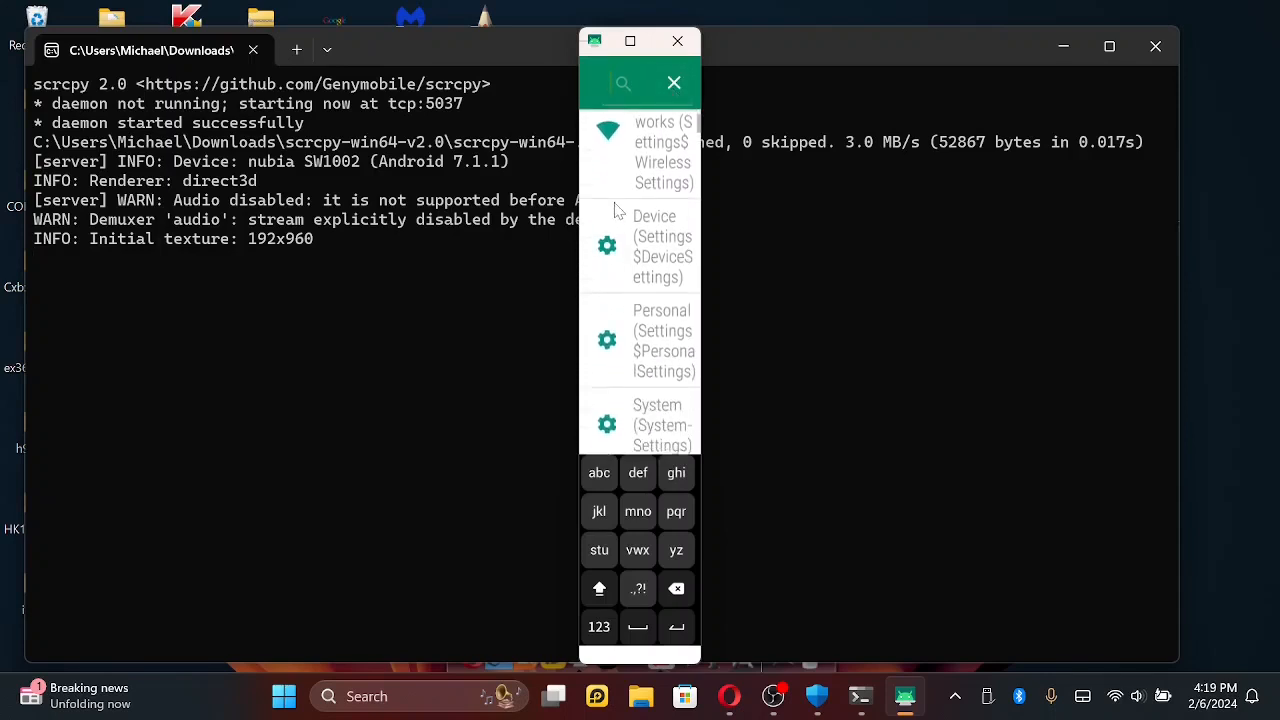
{"action": "left_click_drag", "start_coordinate": [640, 300], "coordinate": [649, 120]}
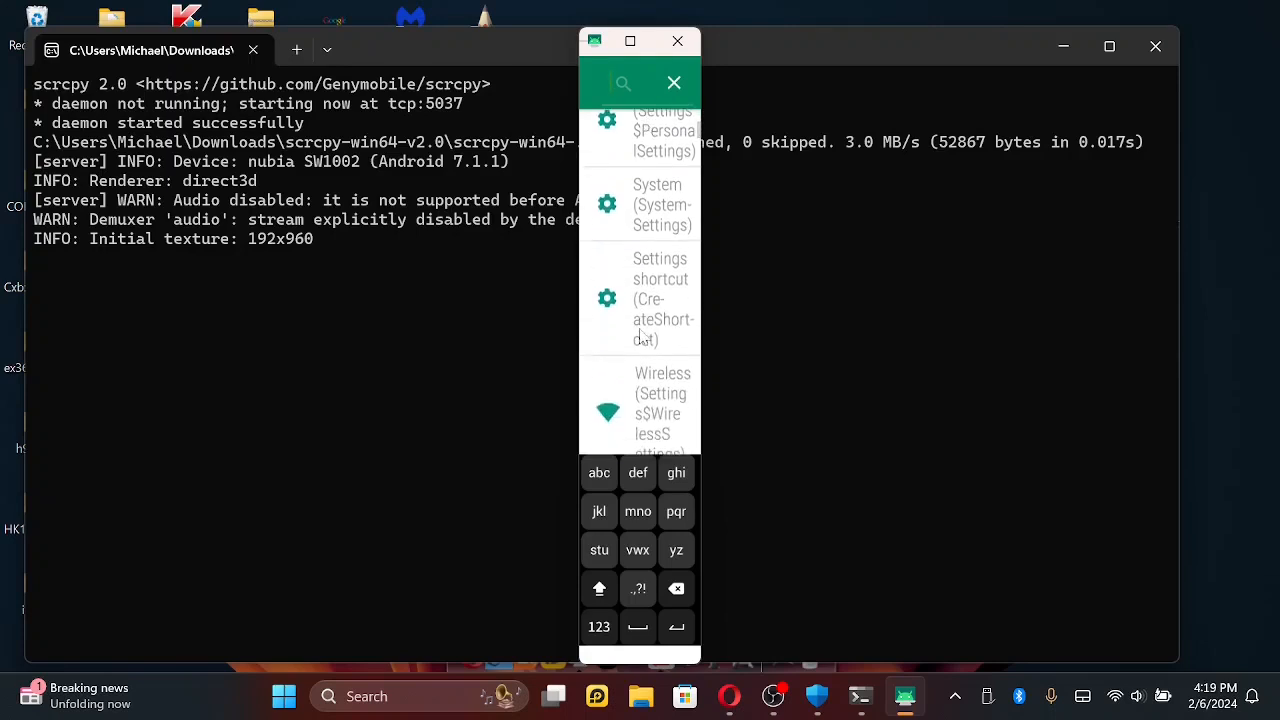
{"action": "left_click_drag", "start_coordinate": [641, 338], "coordinate": [653, 198]}
{"action": "left_click_drag", "start_coordinate": [637, 346], "coordinate": [660, 172]}
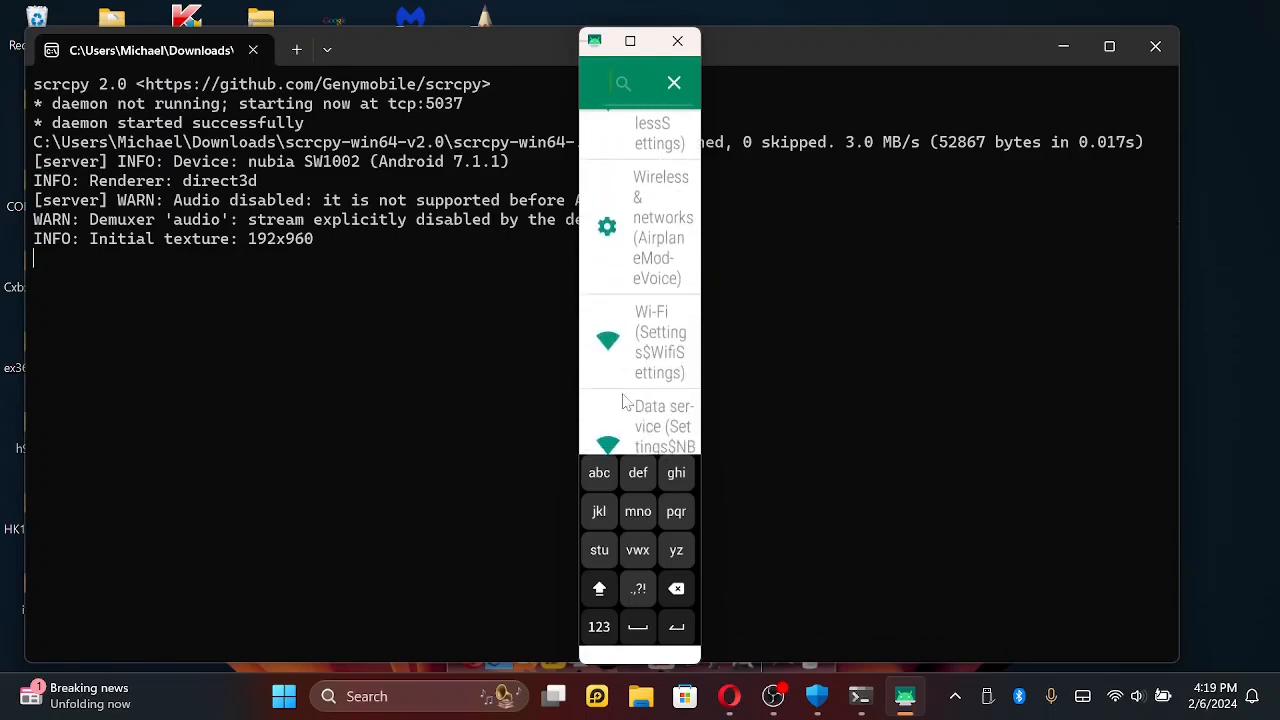
{"action": "scroll", "coordinate": [628, 400], "scroll_direction": "down", "scroll_amount": 3}
{"action": "left_click_drag", "start_coordinate": [646, 362], "coordinate": [650, 202]}
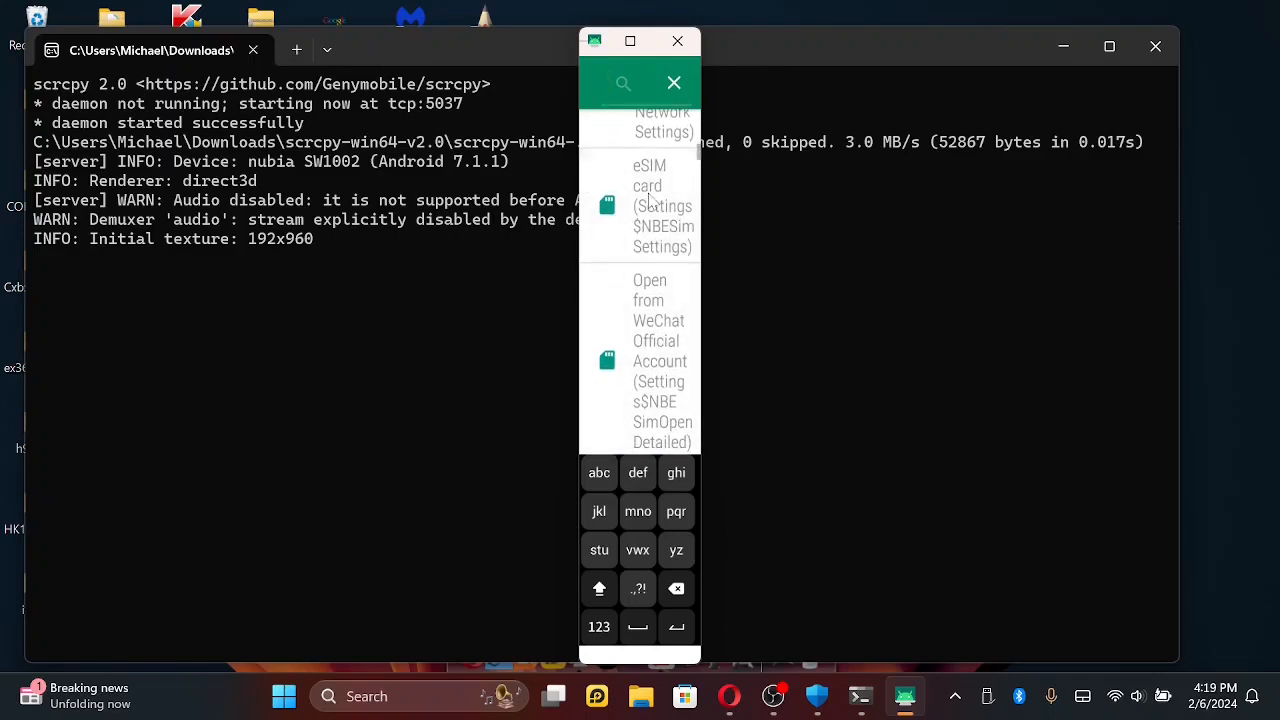
{"action": "scroll", "coordinate": [650, 200], "scroll_direction": "down", "scroll_amount": 1}
{"action": "scroll", "coordinate": [650, 200], "scroll_direction": "down", "scroll_amount": 5}
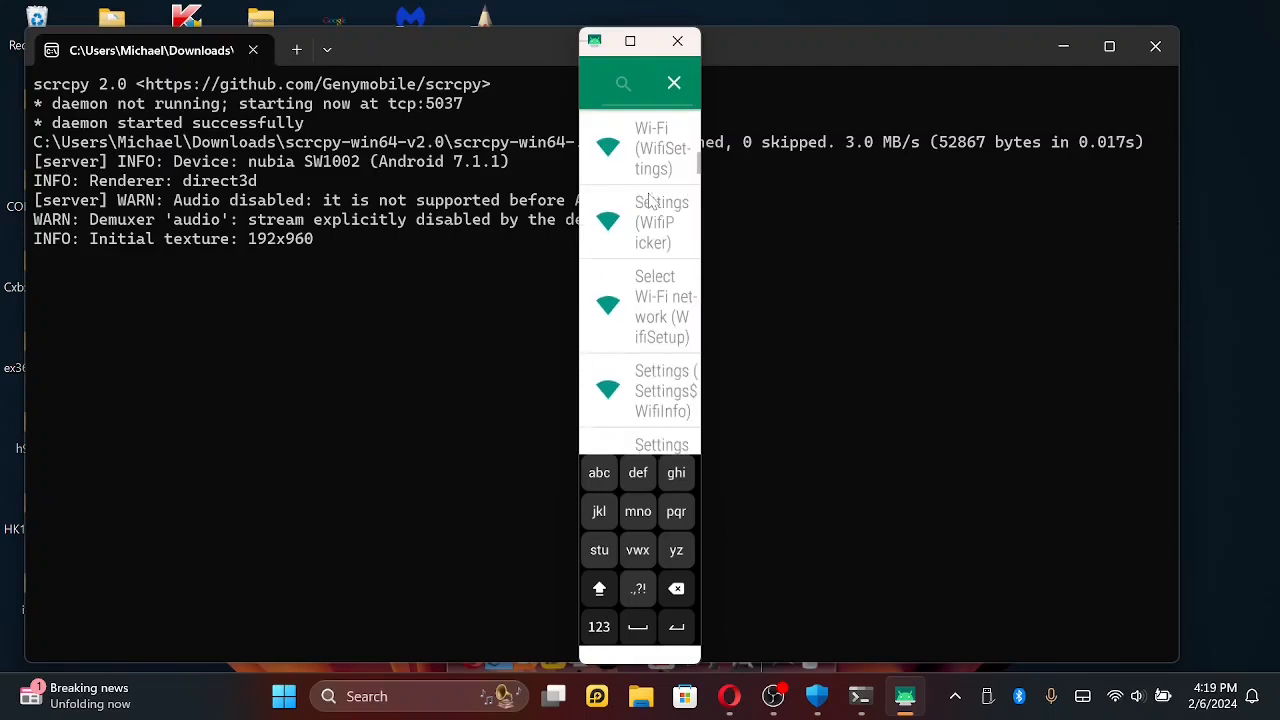
{"action": "scroll", "coordinate": [650, 201], "scroll_direction": "down", "scroll_amount": 5}
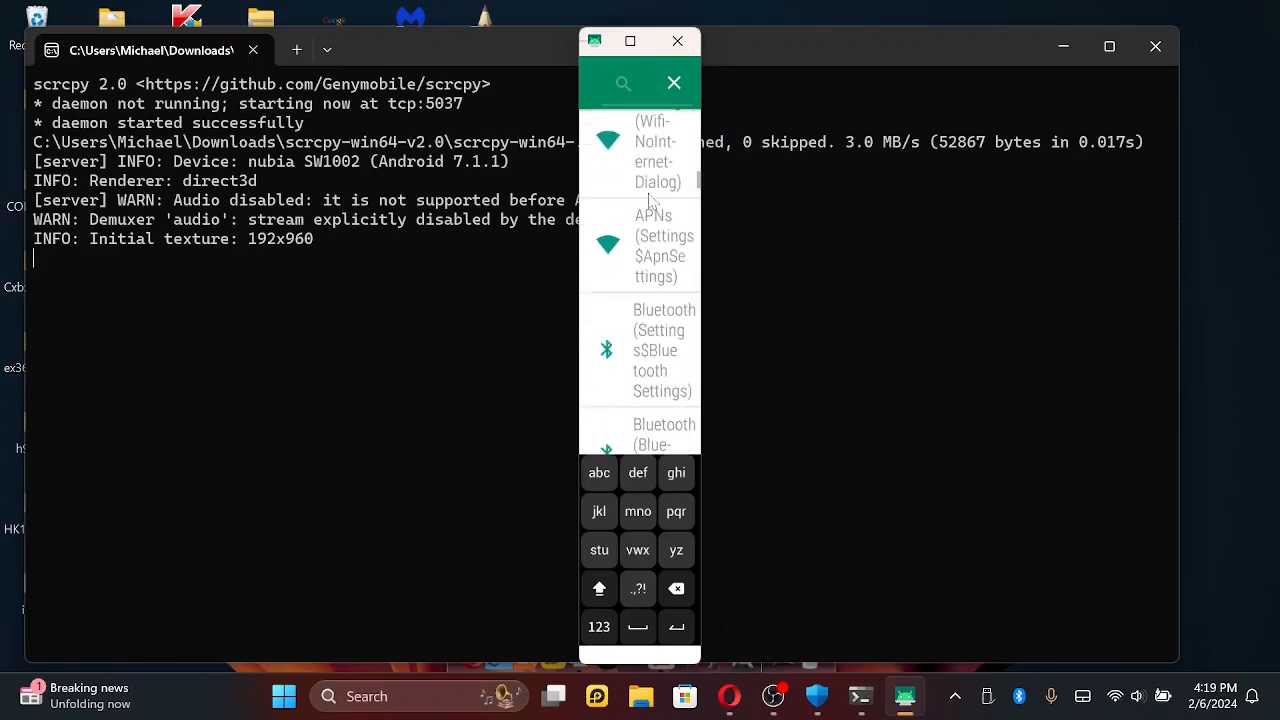
{"action": "scroll", "coordinate": [651, 201], "scroll_direction": "down", "scroll_amount": 6}
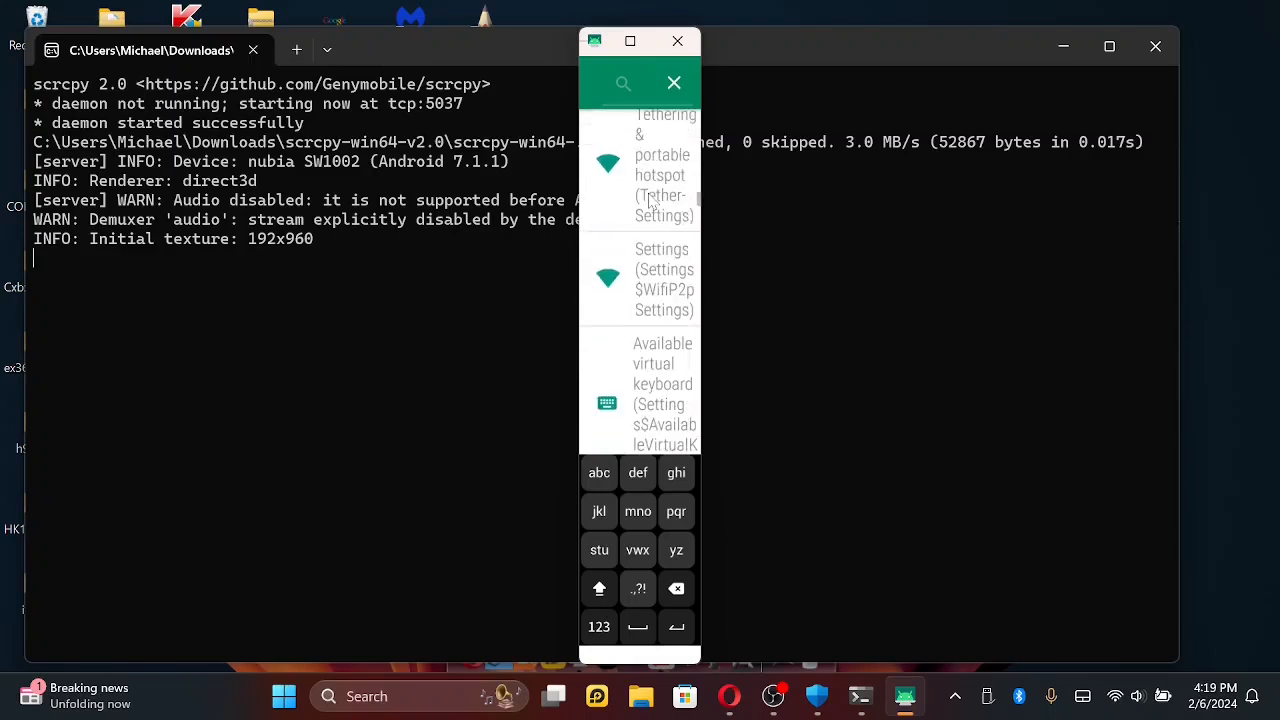
{"action": "scroll", "coordinate": [650, 200], "scroll_direction": "down", "scroll_amount": 5}
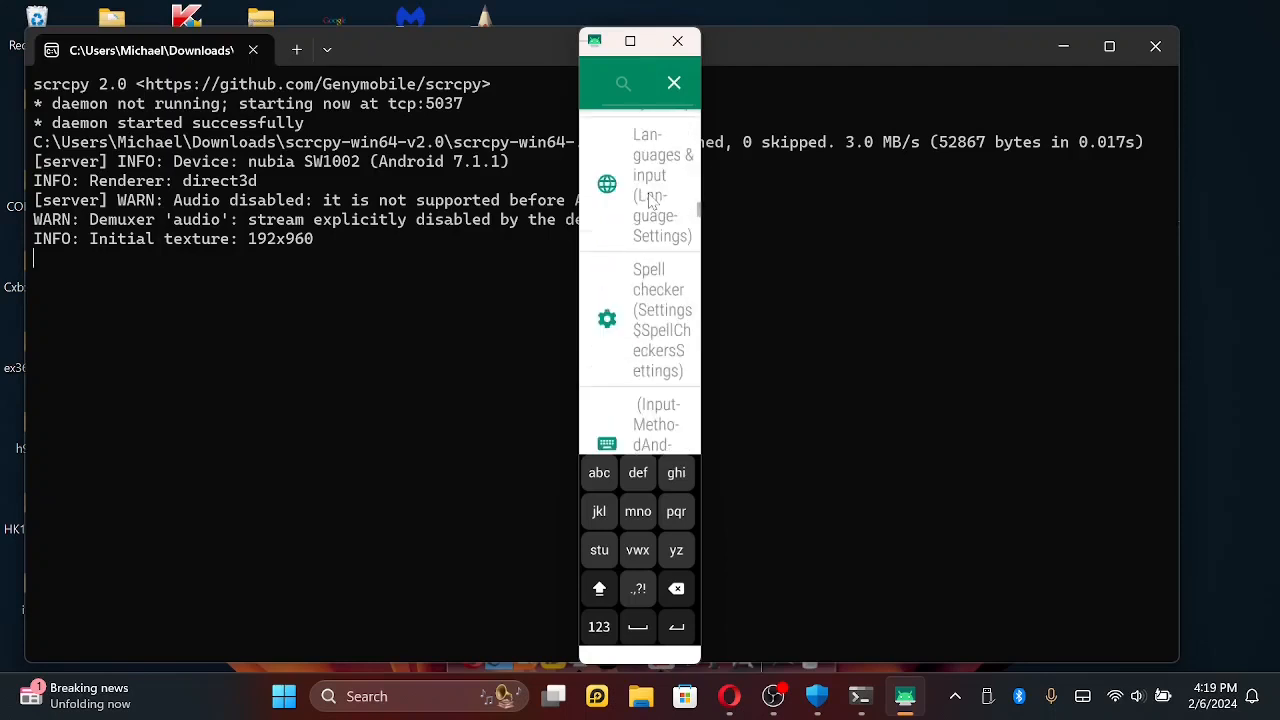
{"action": "scroll", "coordinate": [650, 201], "scroll_direction": "down", "scroll_amount": 3}
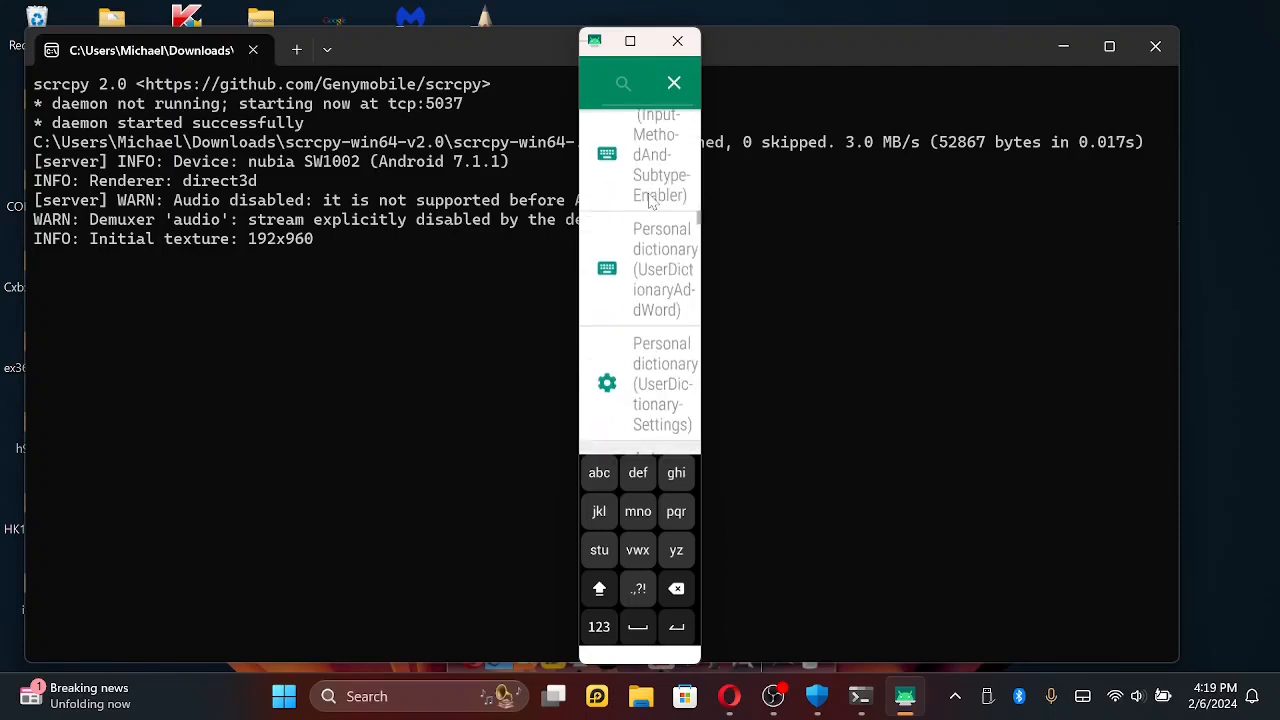
- Browse the Hidden Settings entries from automatic rules and display, past apps and running services, to security and device administration
{"action": "scroll", "coordinate": [651, 201], "scroll_direction": "down", "scroll_amount": 6}
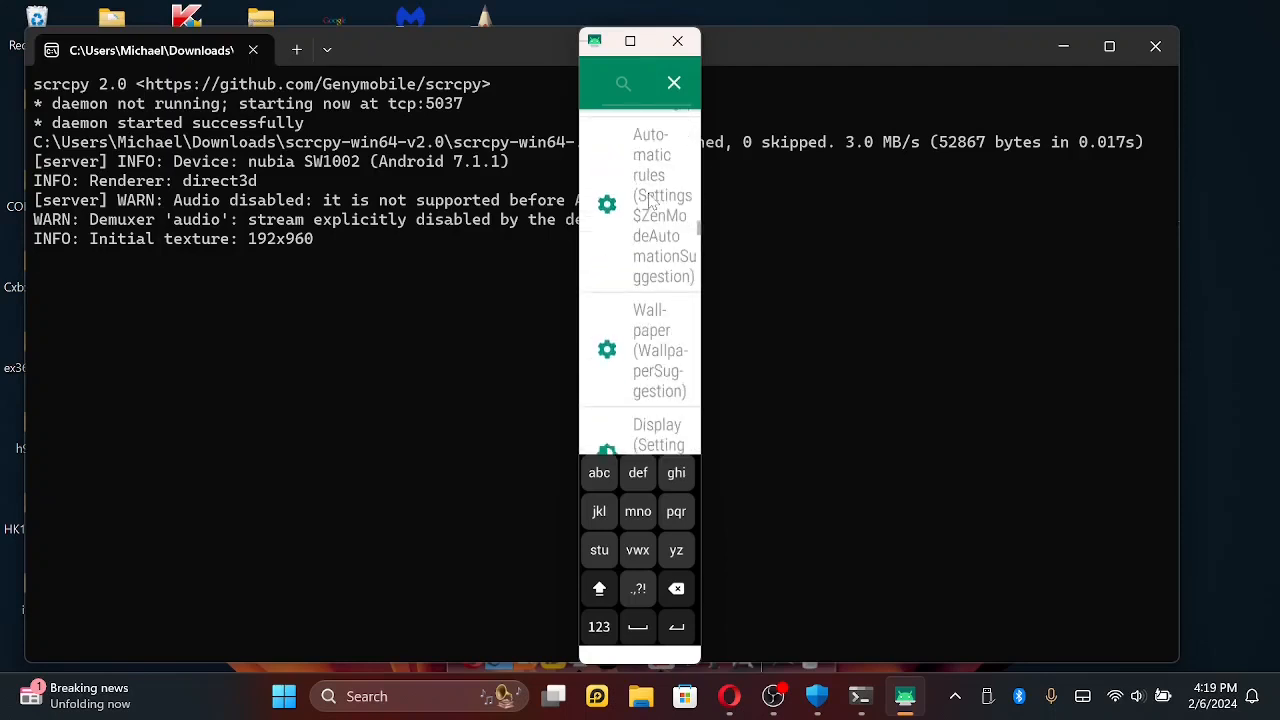
{"action": "scroll", "coordinate": [651, 201], "scroll_direction": "down", "scroll_amount": 8}
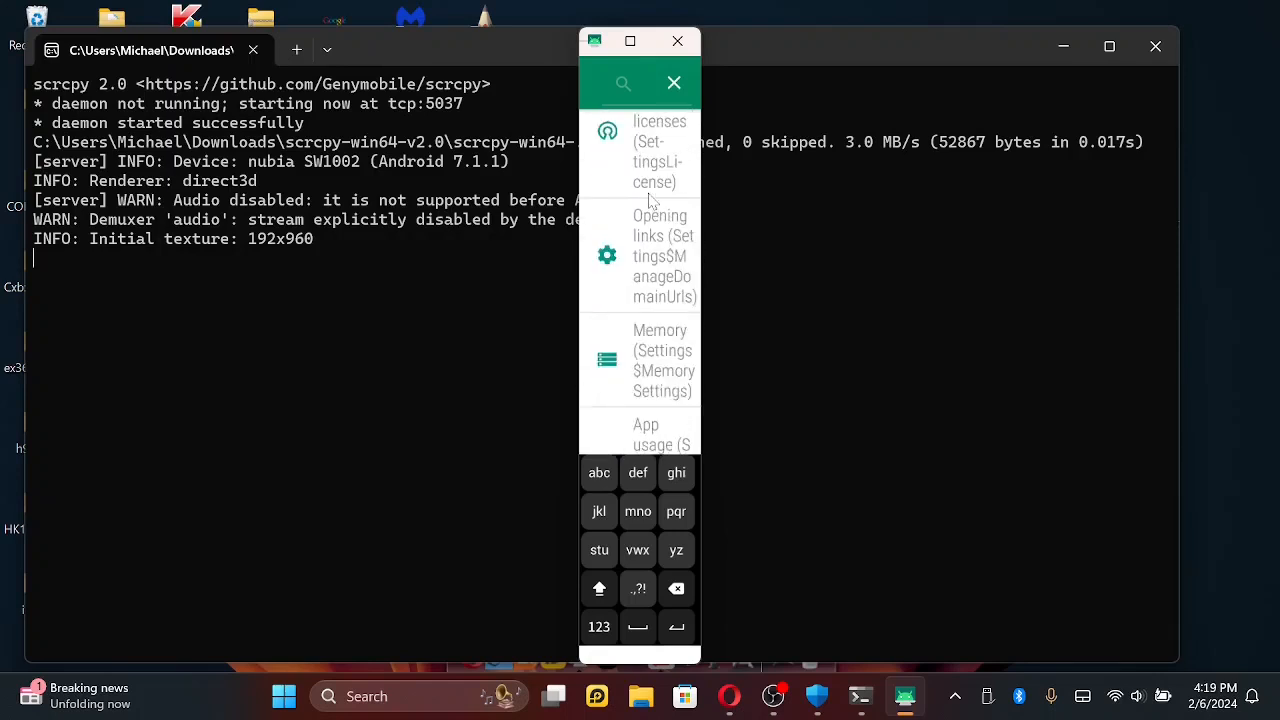
{"action": "scroll", "coordinate": [651, 201], "scroll_direction": "down", "scroll_amount": 5}
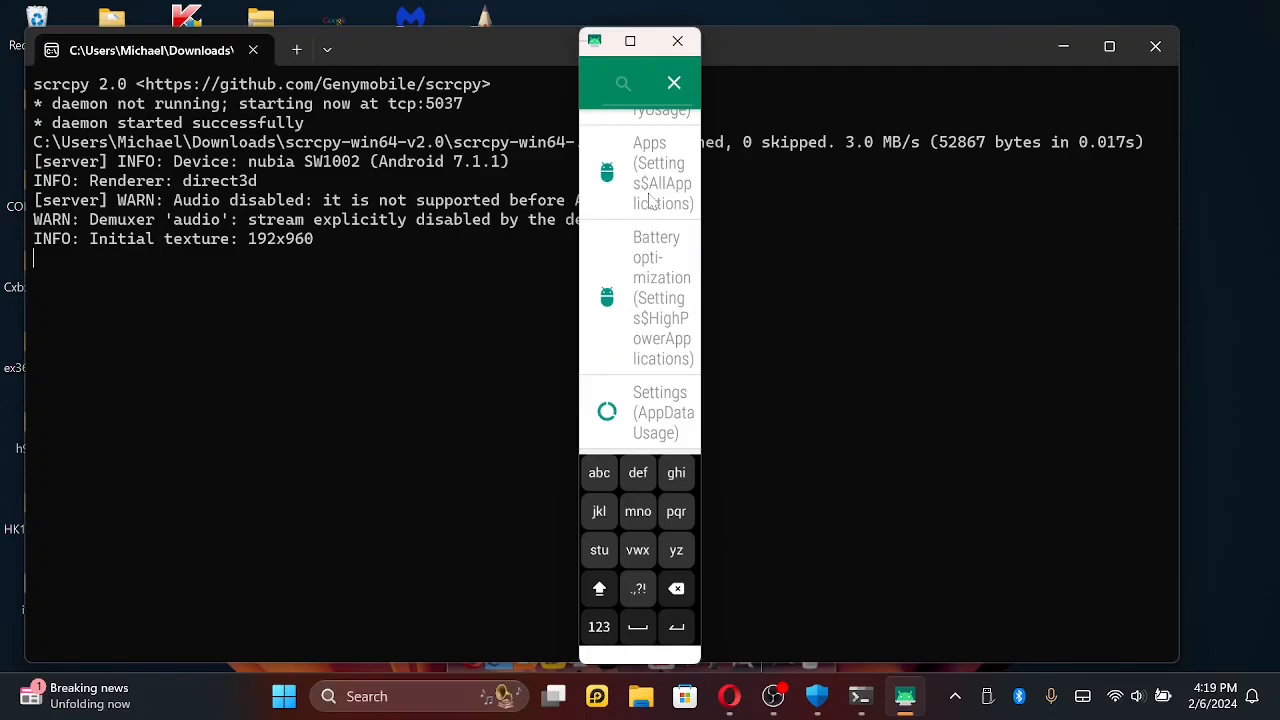
{"action": "scroll", "coordinate": [651, 201], "scroll_direction": "down", "scroll_amount": 6}
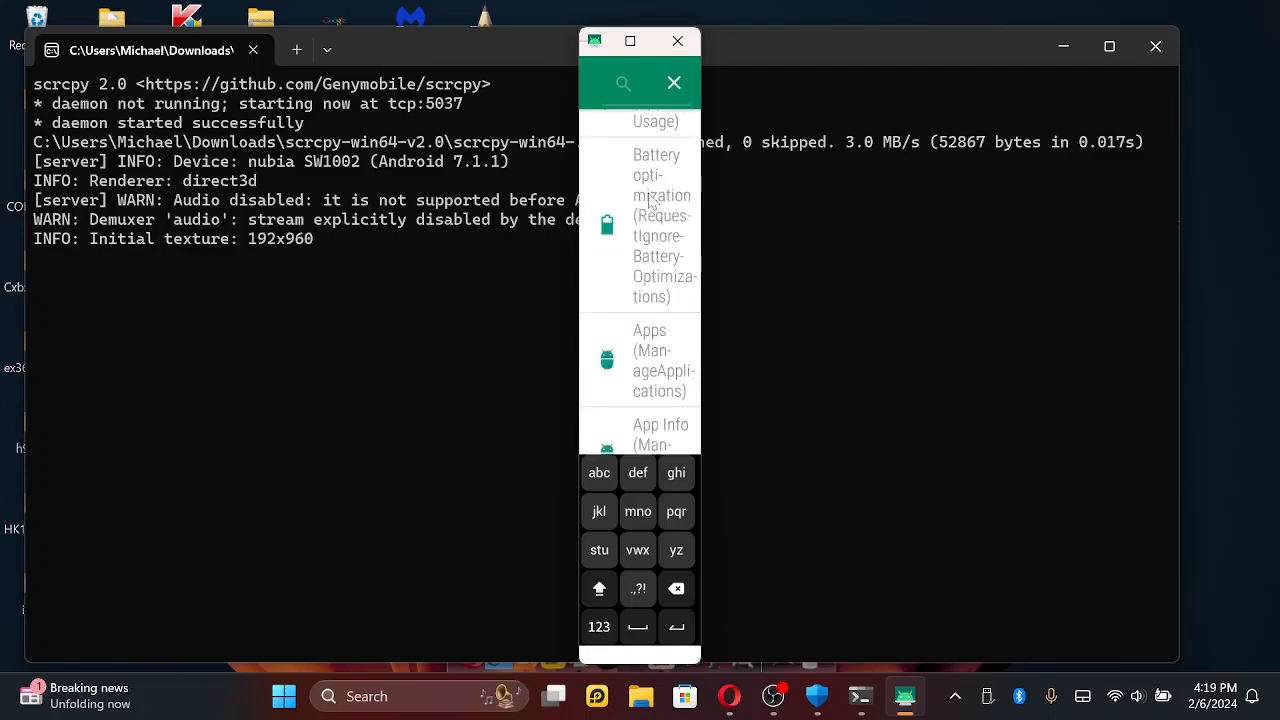
{"action": "scroll", "coordinate": [651, 201], "scroll_direction": "down", "scroll_amount": 2}
{"action": "scroll", "coordinate": [651, 201], "scroll_direction": "down", "scroll_amount": 2}
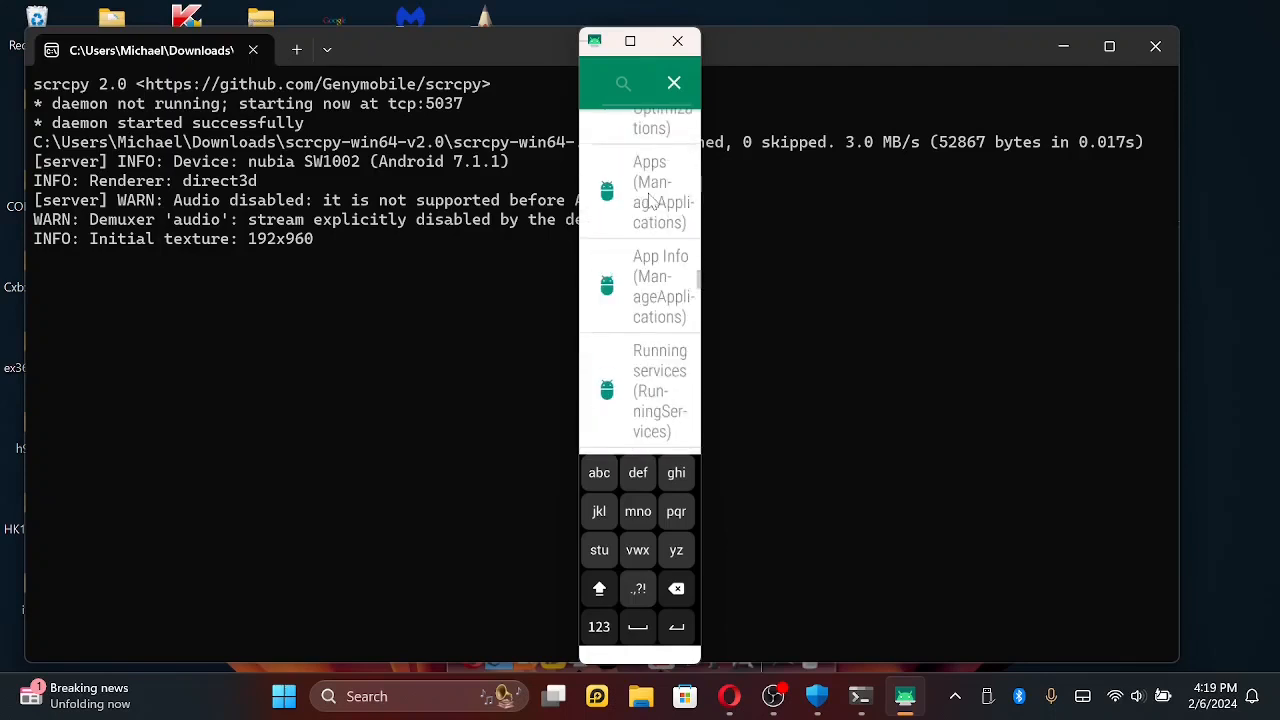
{"action": "scroll", "coordinate": [651, 201], "scroll_direction": "down", "scroll_amount": 4}
{"action": "scroll", "coordinate": [651, 201], "scroll_direction": "down", "scroll_amount": 12}
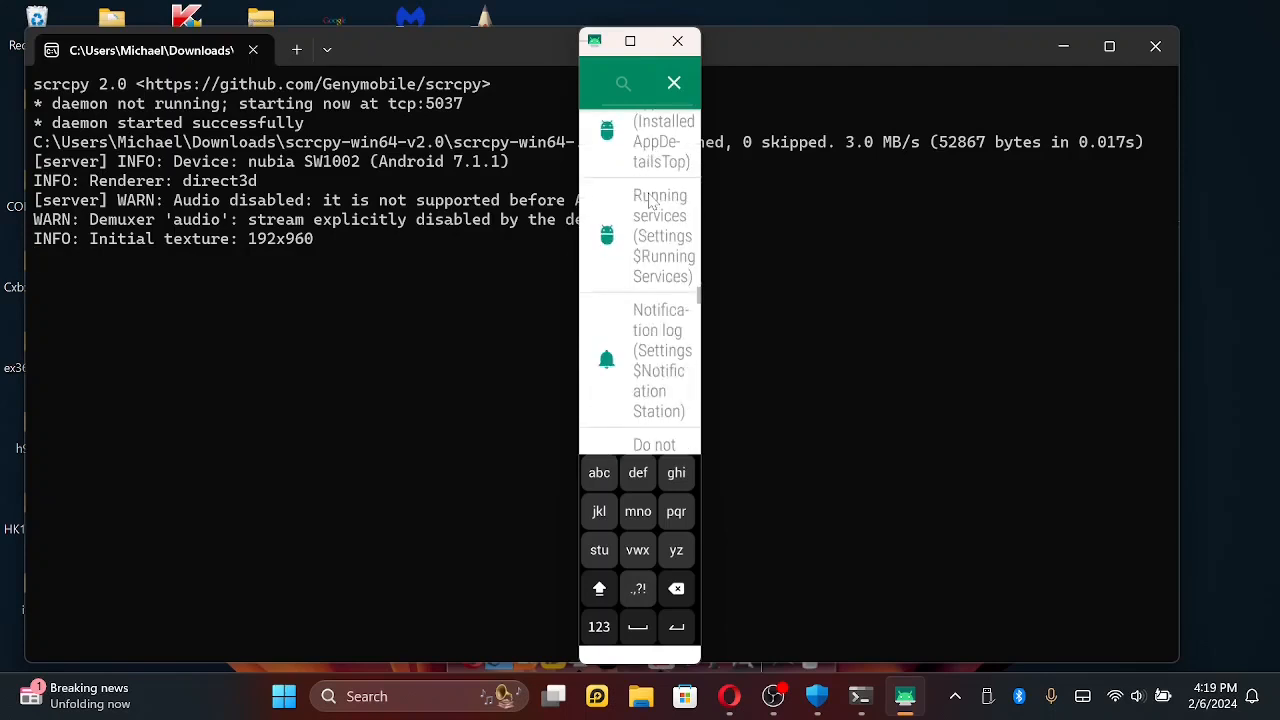
{"action": "scroll", "coordinate": [651, 201], "scroll_direction": "down", "scroll_amount": 12}
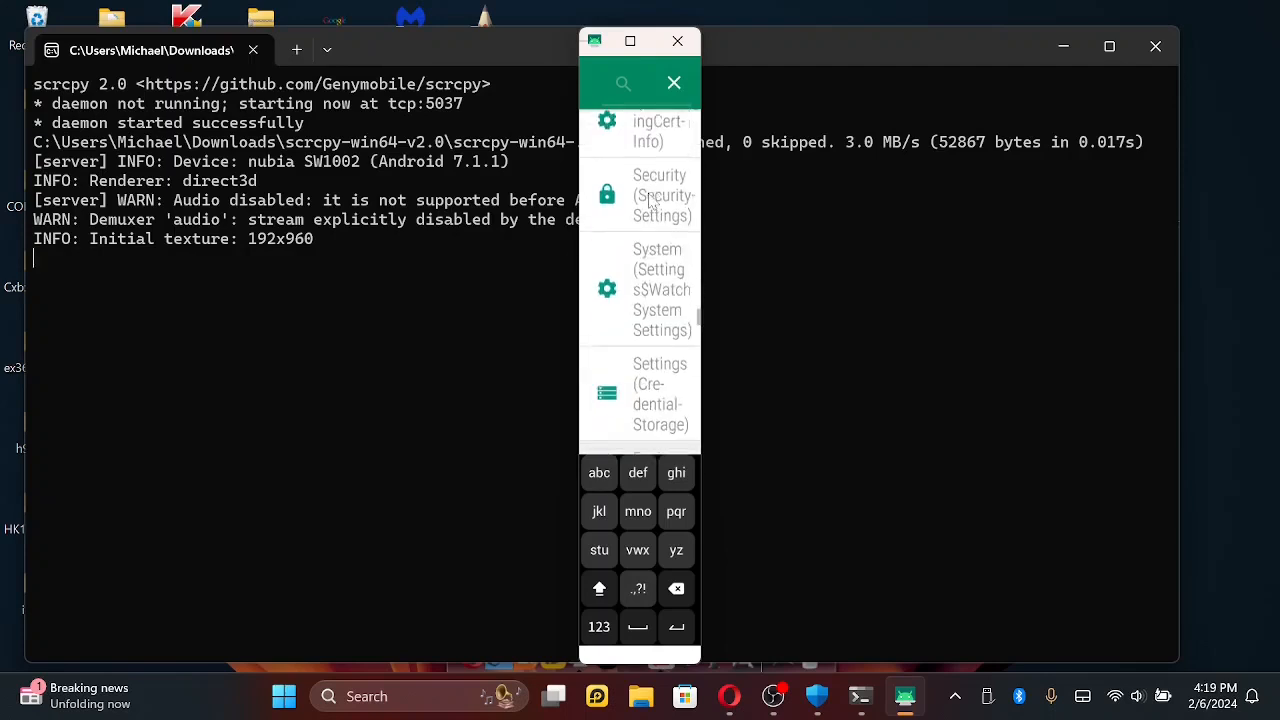
{"action": "key", "text": "Up"}
{"action": "key", "text": "Up"}
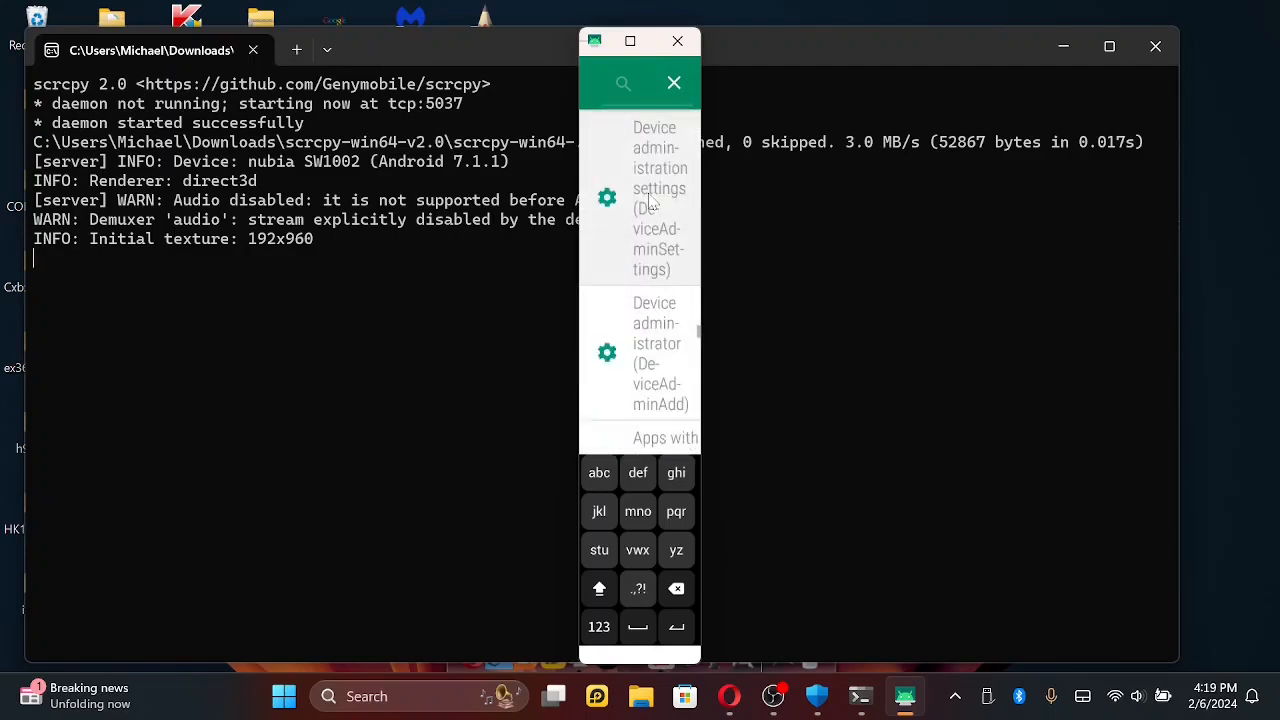
- Open Apps with usage access, check the usage access of AIO Launcher, and return to the watch face
{"action": "key", "text": "Down"}
{"action": "key", "text": "Down"}
{"action": "key", "text": "Down"}
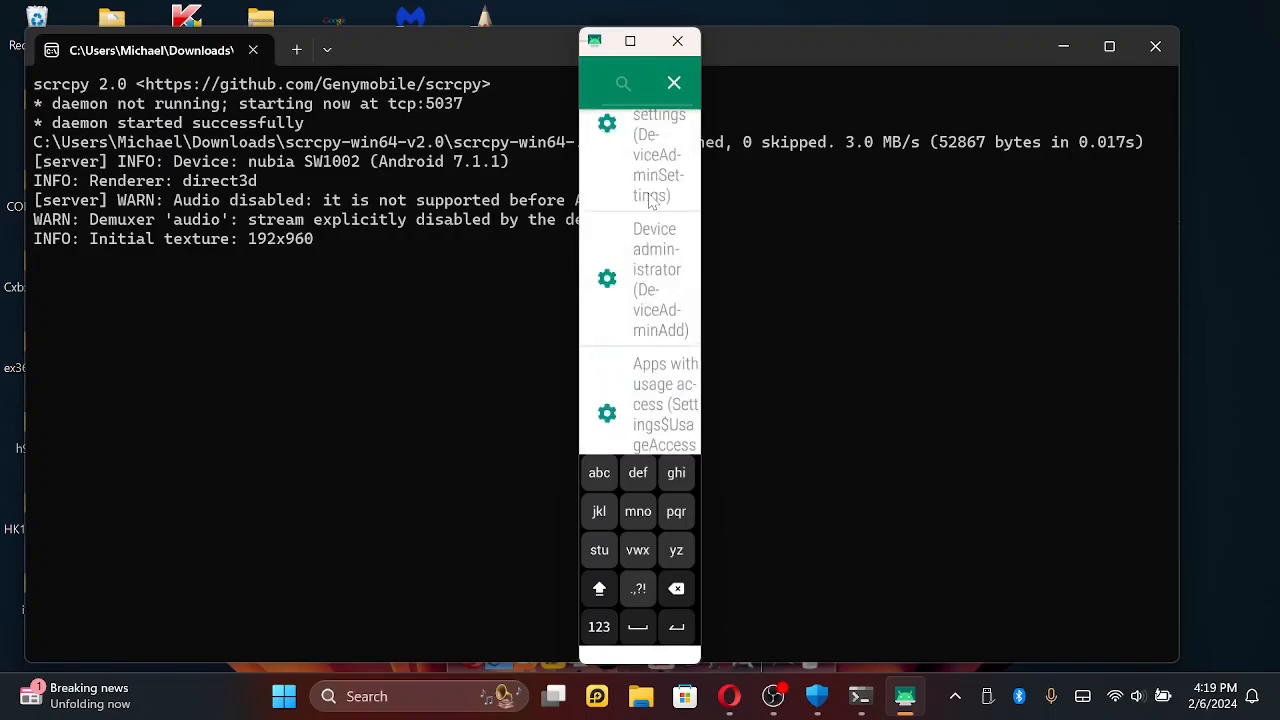
{"action": "left_click", "coordinate": [642, 396]}
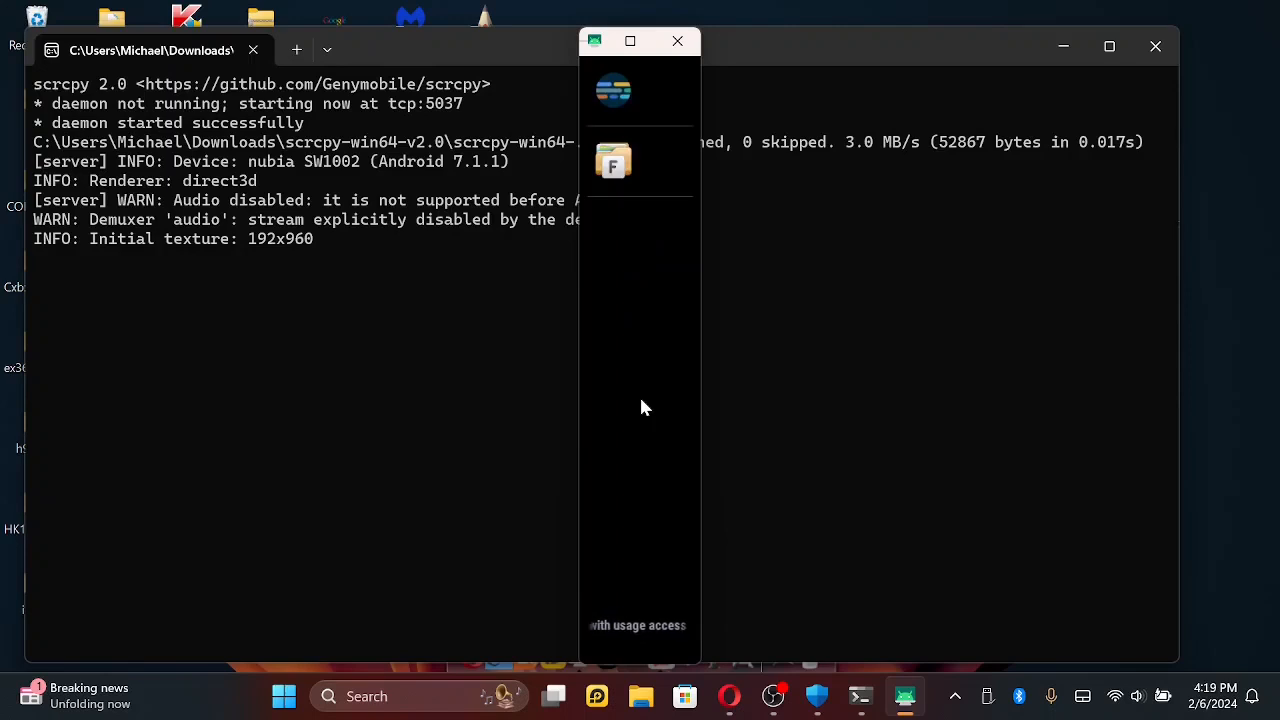
{"action": "left_click", "coordinate": [621, 96]}
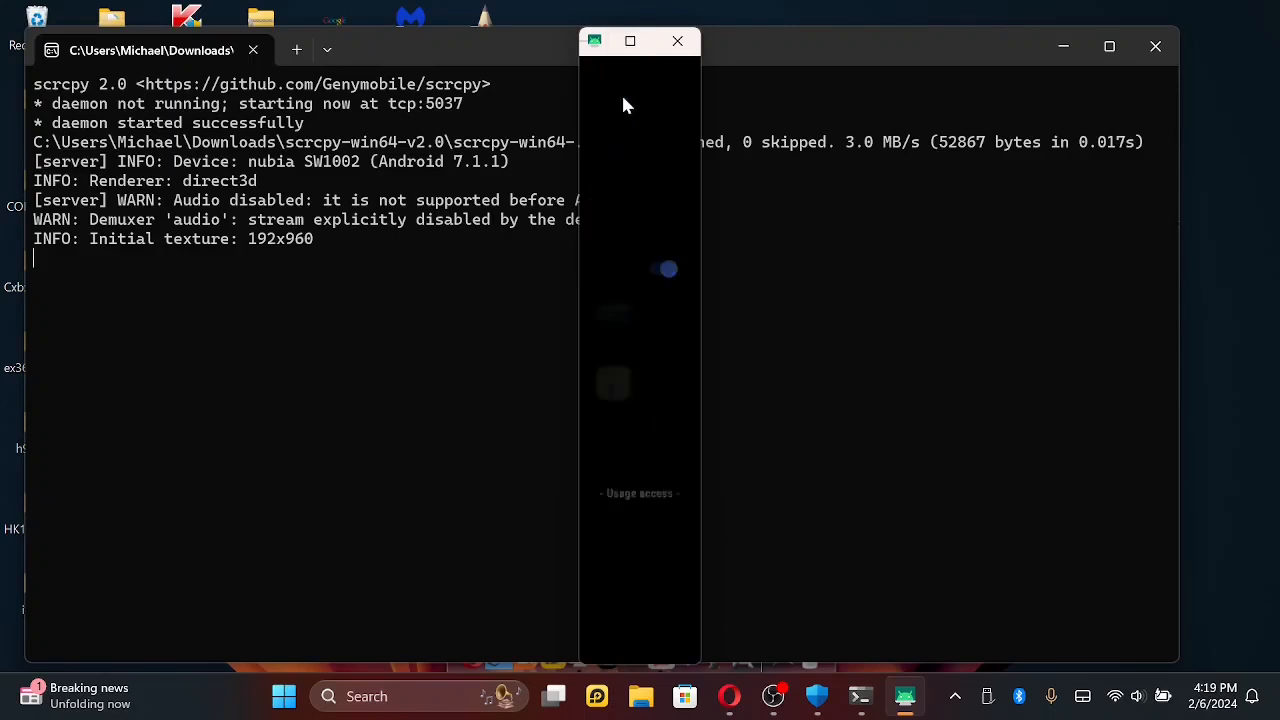
{"action": "right_click", "coordinate": [626, 181]}
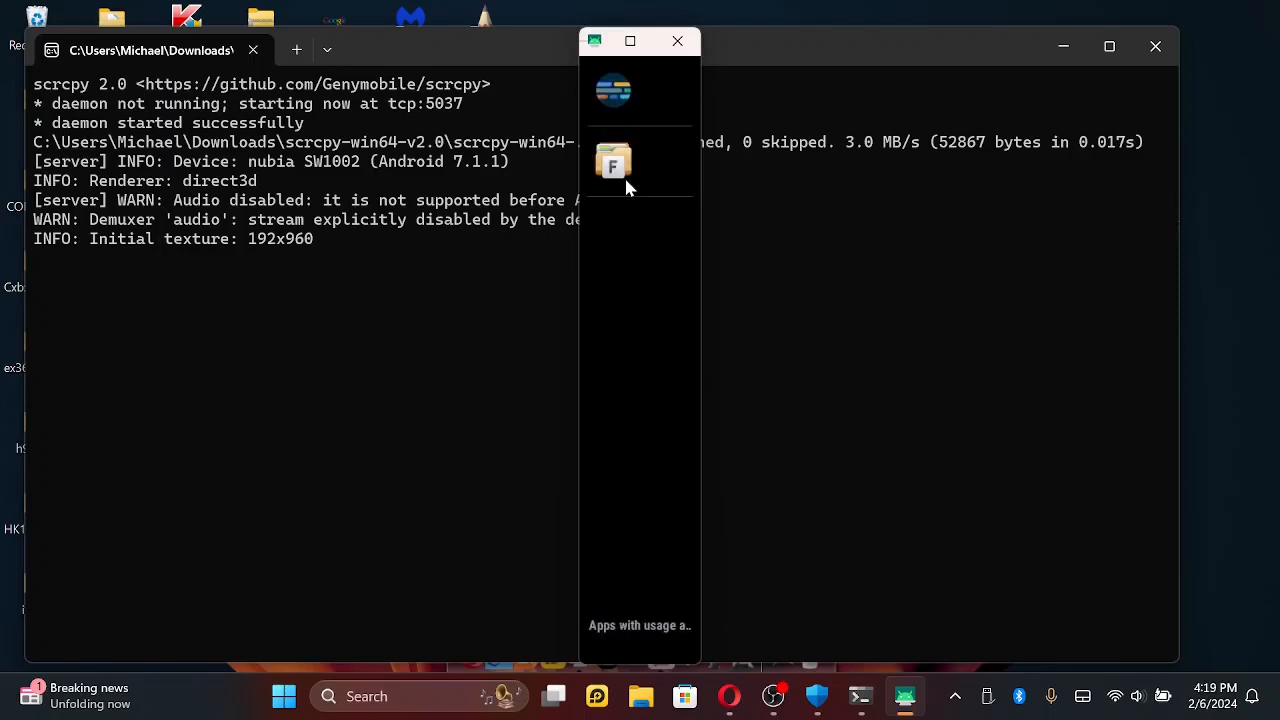
{"action": "right_click", "coordinate": [626, 182]}
{"action": "right_click", "coordinate": [627, 187]}
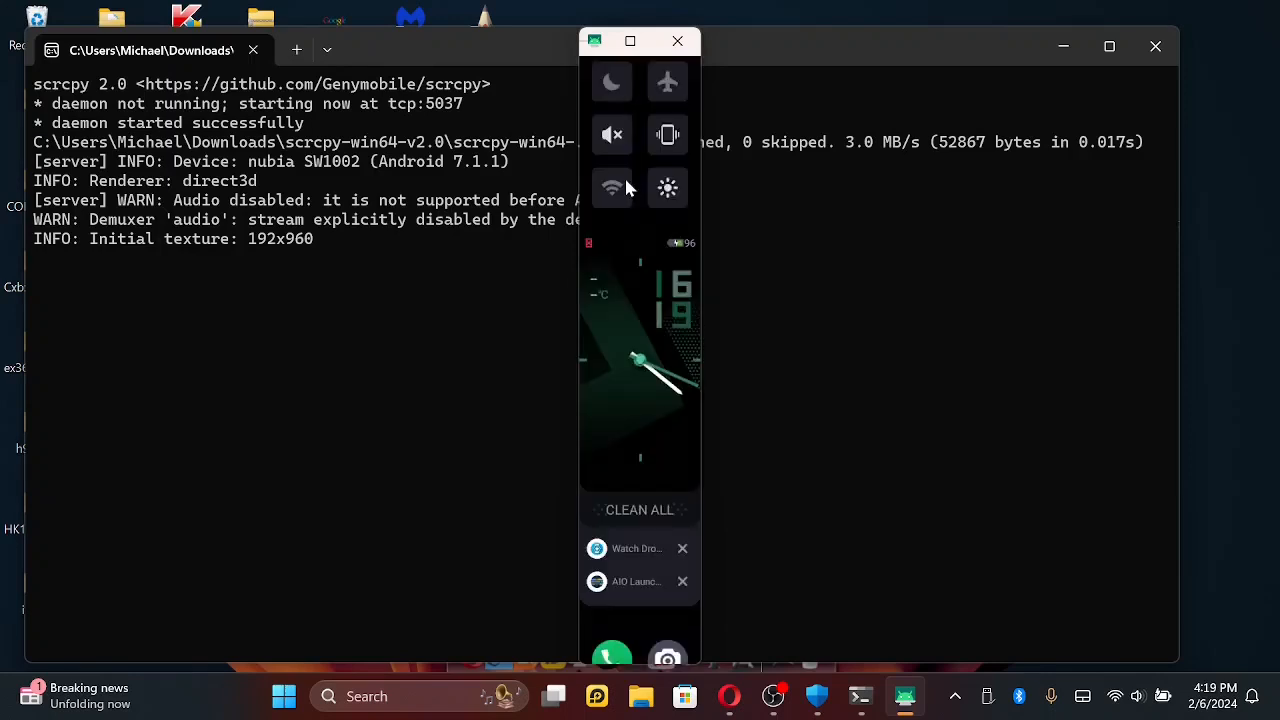
- Look over the watch face screen, including the recent apps, shortcut icons and quick setting toggles
{"action": "scroll", "coordinate": [620, 360], "scroll_direction": "down", "scroll_amount": 5}
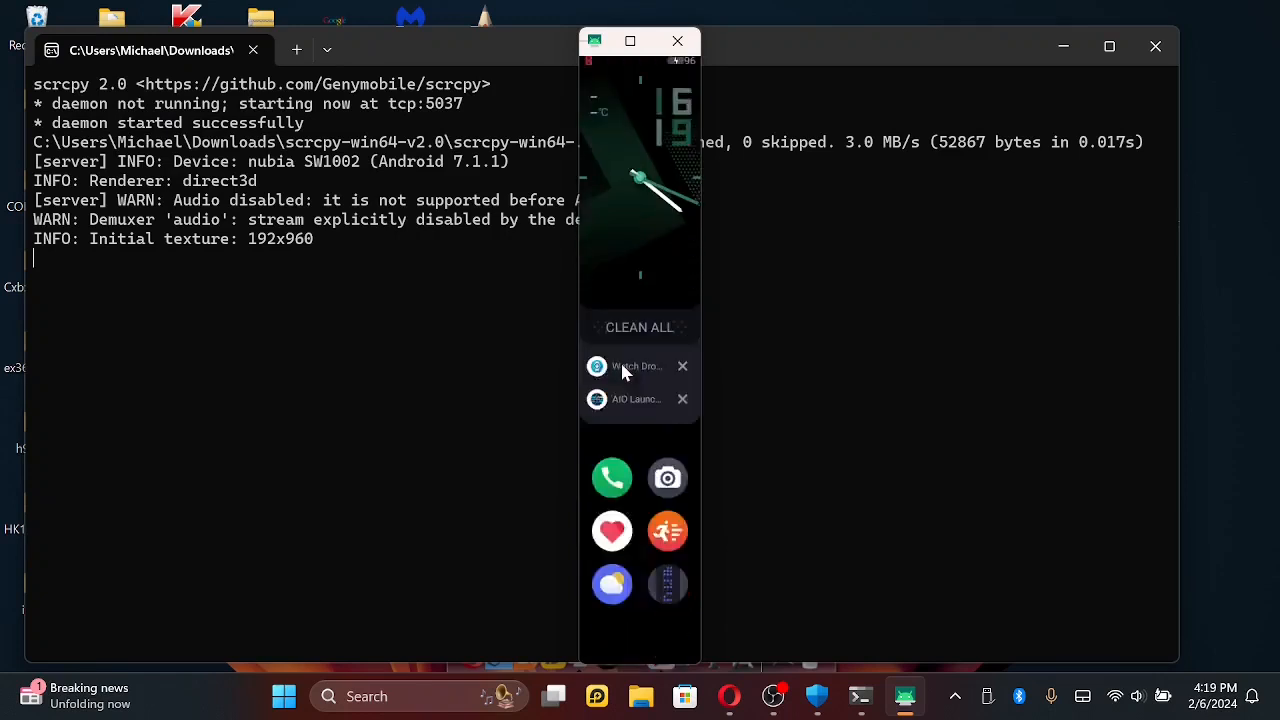
{"action": "scroll", "coordinate": [622, 372], "scroll_direction": "up", "scroll_amount": 5}
{"action": "scroll", "coordinate": [622, 372], "scroll_direction": "up", "scroll_amount": 5}
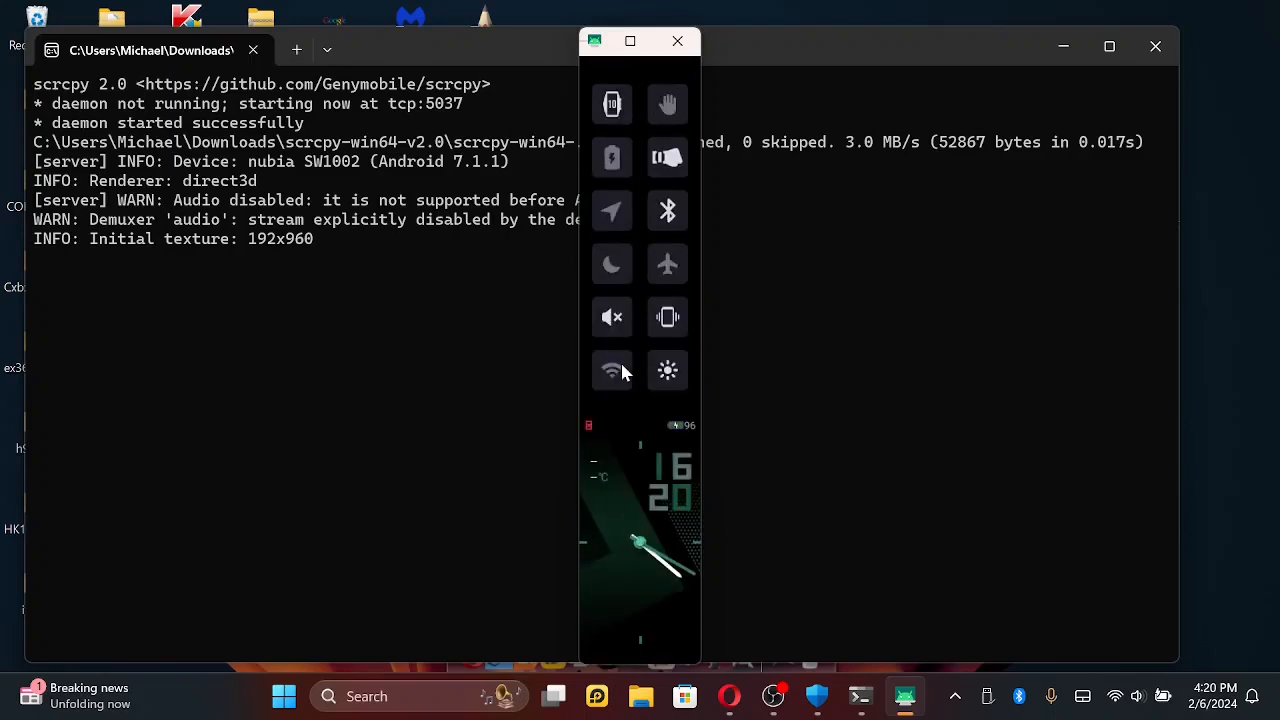
{"action": "scroll", "coordinate": [621, 436], "scroll_direction": "up", "scroll_amount": 2}
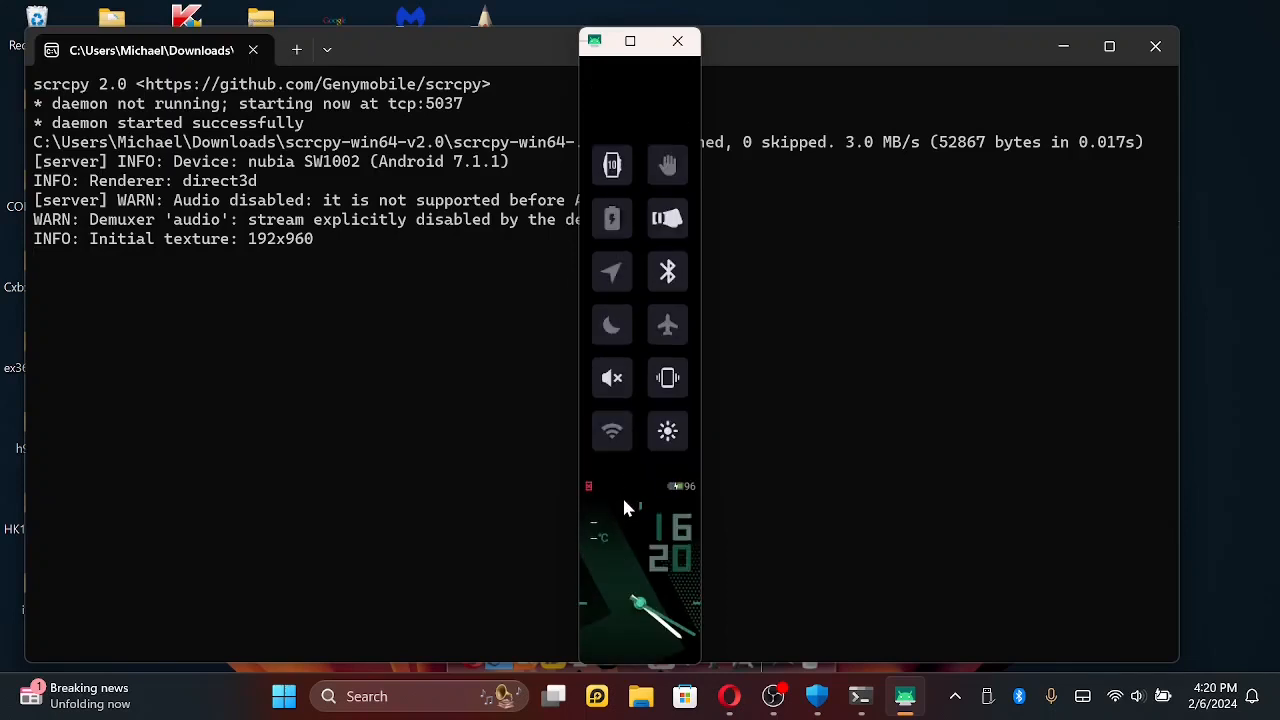
{"action": "scroll", "coordinate": [624, 495], "scroll_direction": "down", "scroll_amount": 3}
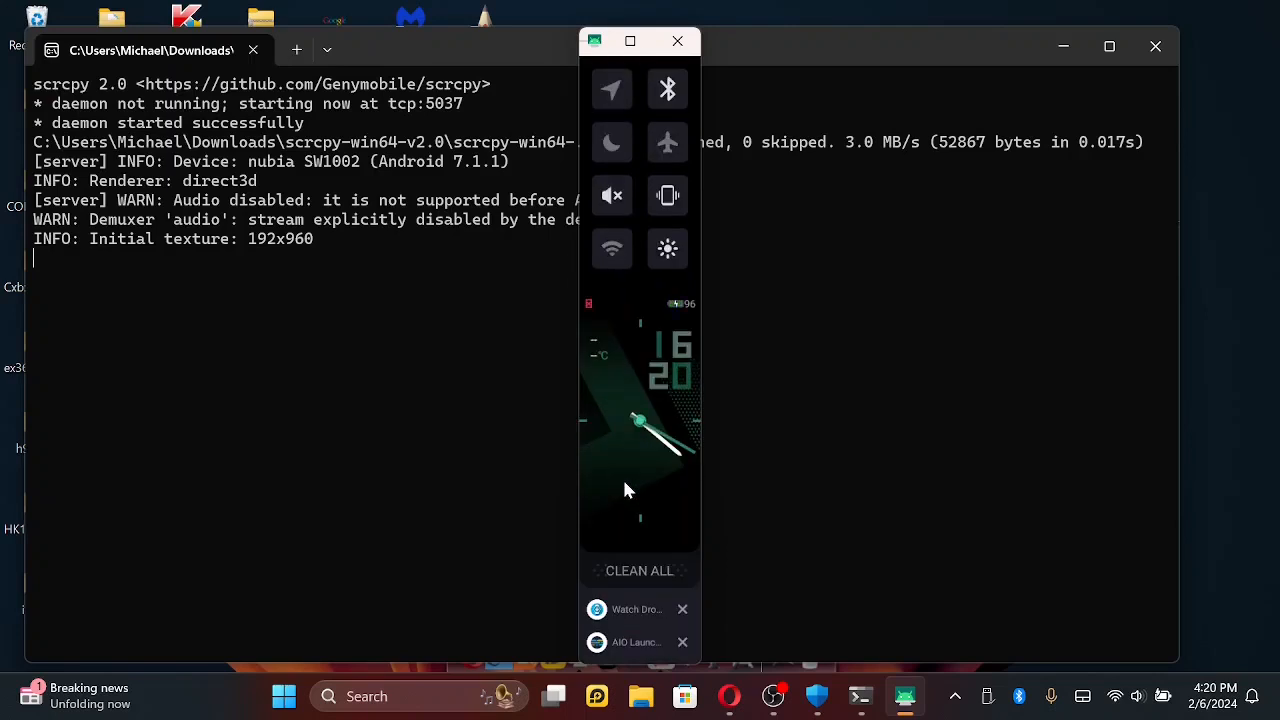
- Go to the watch's installed apps list and launch HERE WeGo
{"action": "left_click_drag", "start_coordinate": [624, 490], "coordinate": [729, 486]}
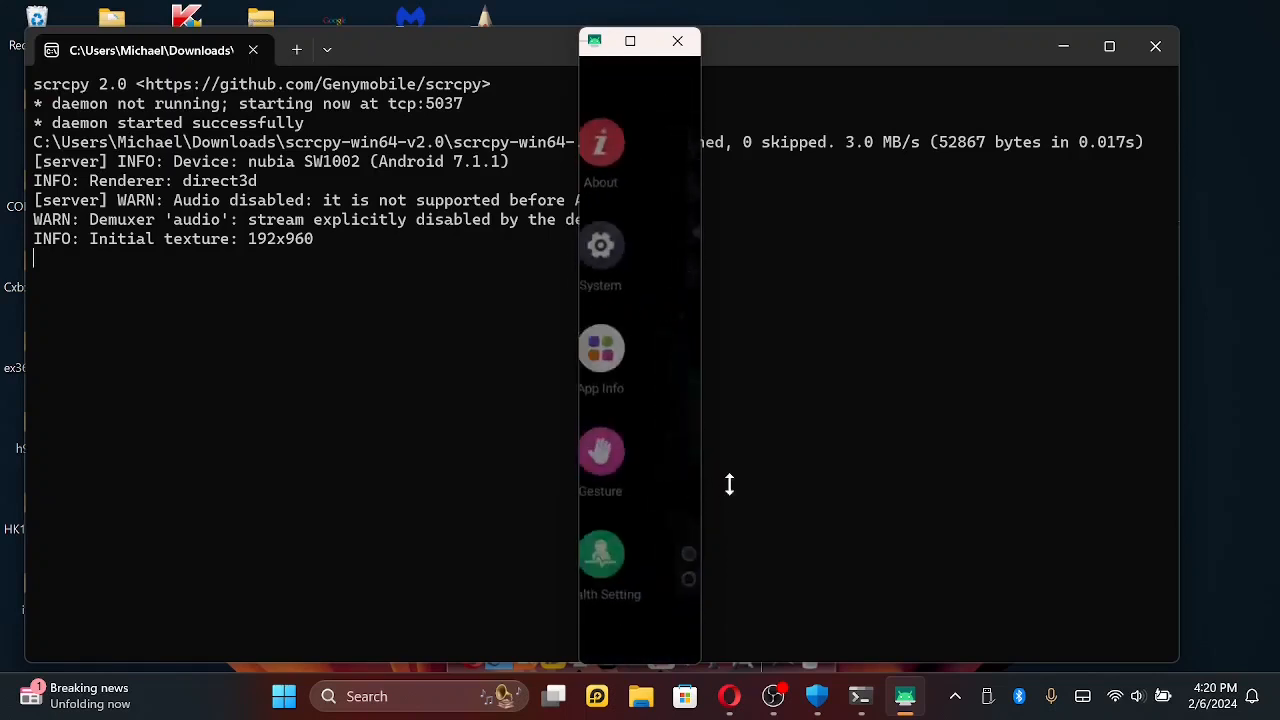
{"action": "left_click_drag", "start_coordinate": [608, 421], "coordinate": [680, 423]}
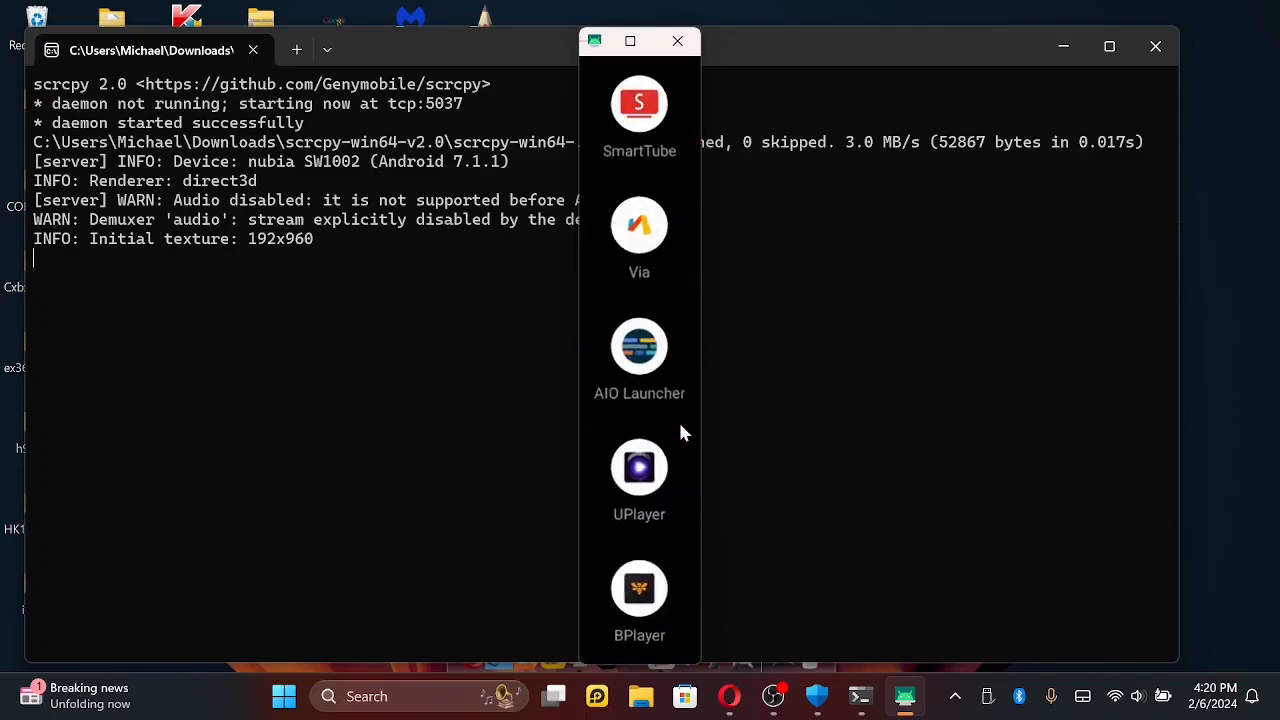
{"action": "scroll", "coordinate": [642, 422], "scroll_direction": "up", "scroll_amount": 10}
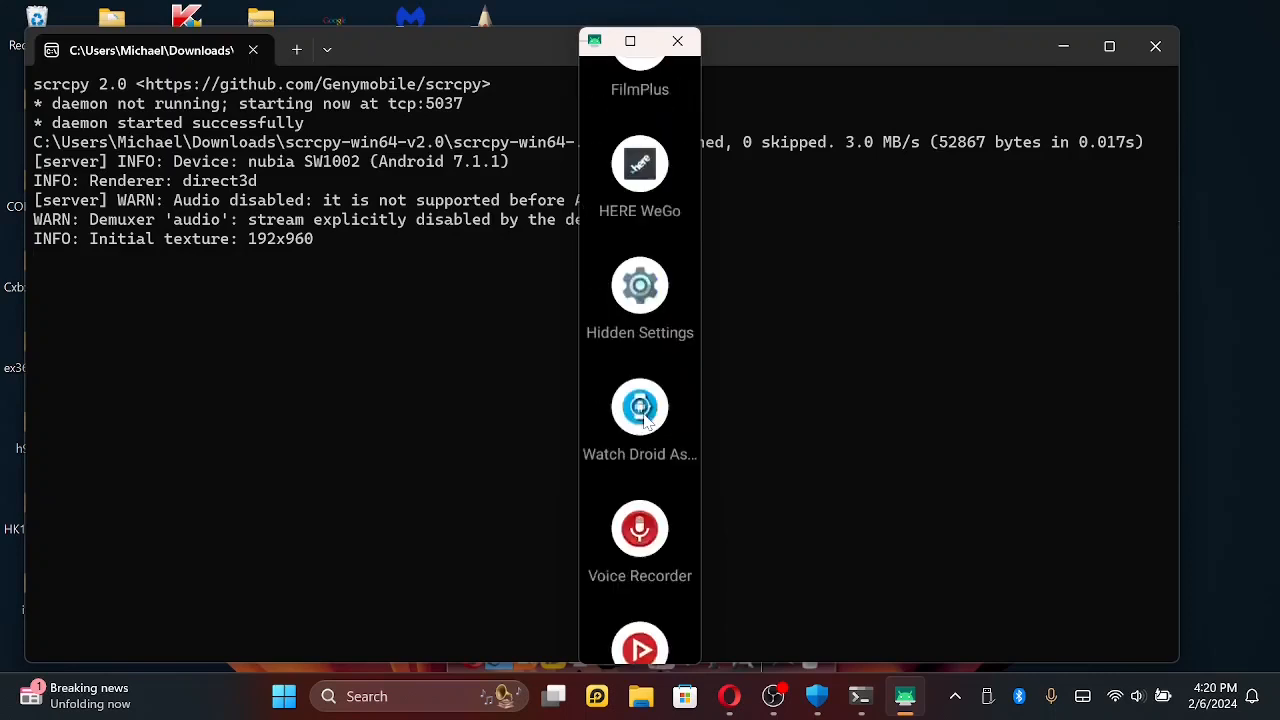
{"action": "scroll", "coordinate": [643, 420], "scroll_direction": "up", "scroll_amount": 1}
{"action": "scroll", "coordinate": [643, 420], "scroll_direction": "down", "scroll_amount": 2}
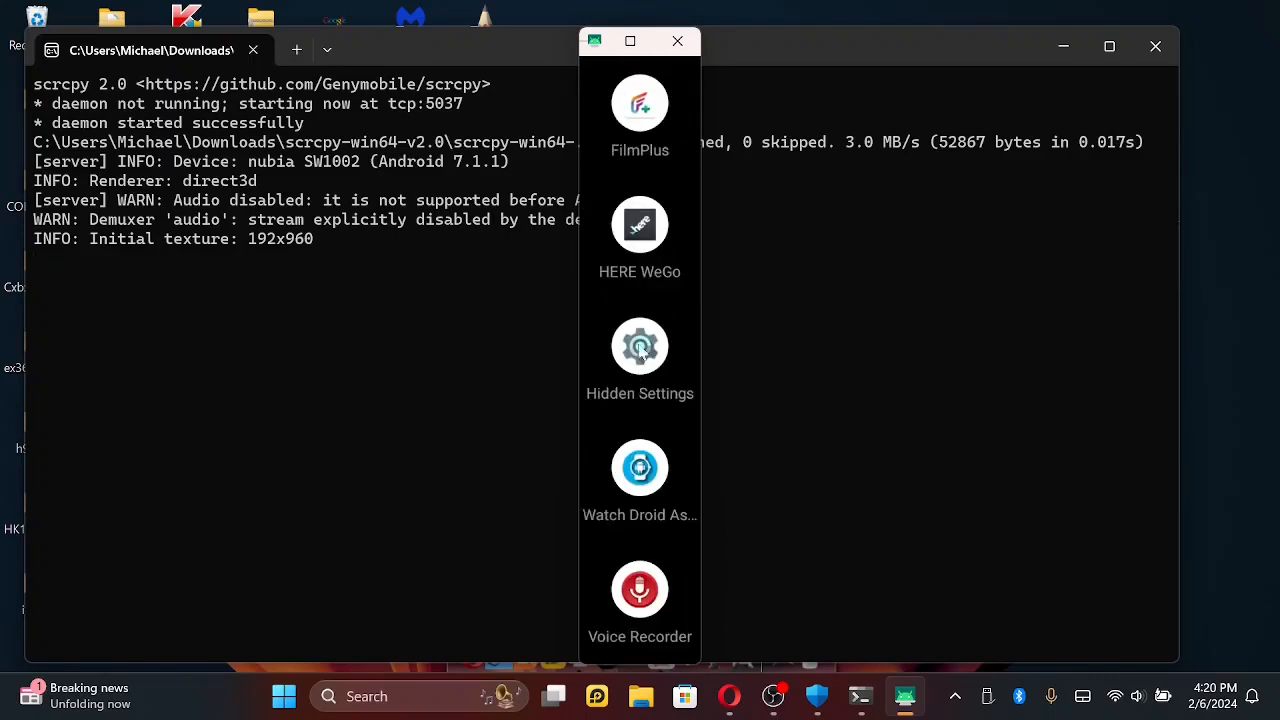
{"action": "left_click", "coordinate": [640, 240]}
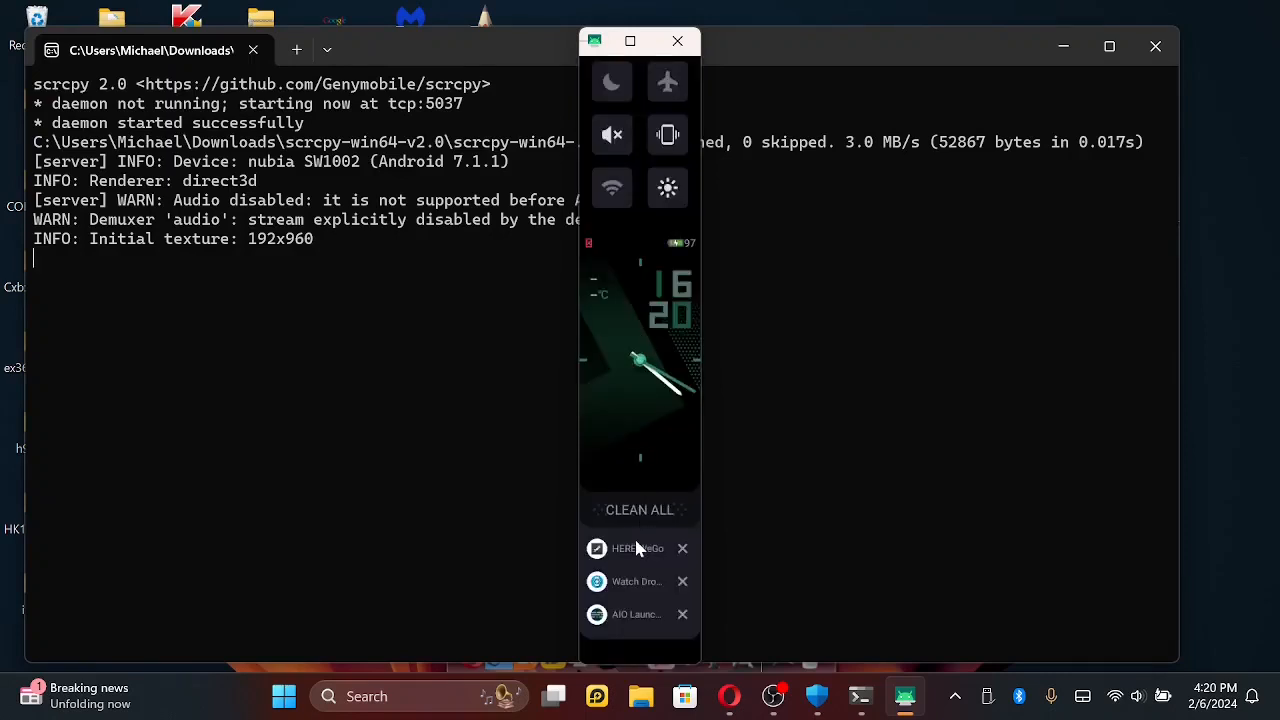
- Reopen HERE WeGo from the recent apps to view its map, and return to the watch's quick setting toggles
{"action": "left_click", "coordinate": [636, 542]}
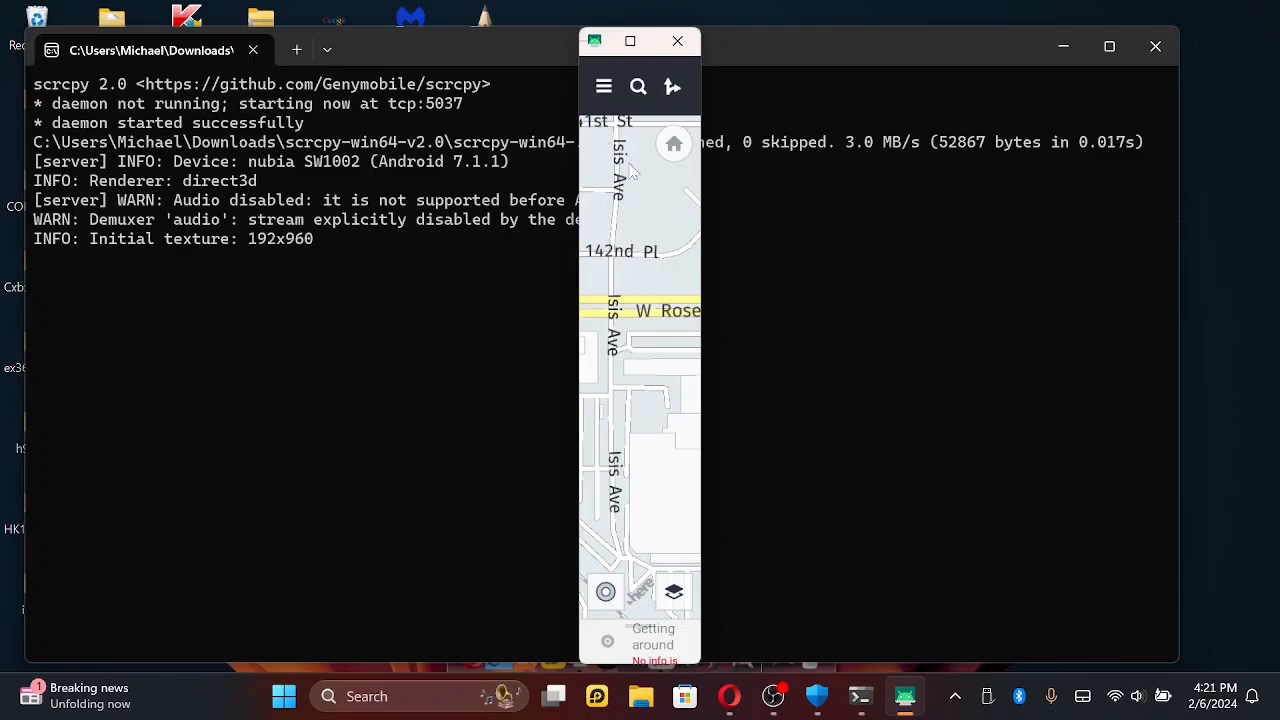
{"action": "right_click", "coordinate": [613, 370]}
{"action": "scroll", "coordinate": [622, 320], "scroll_direction": "up", "scroll_amount": 3}
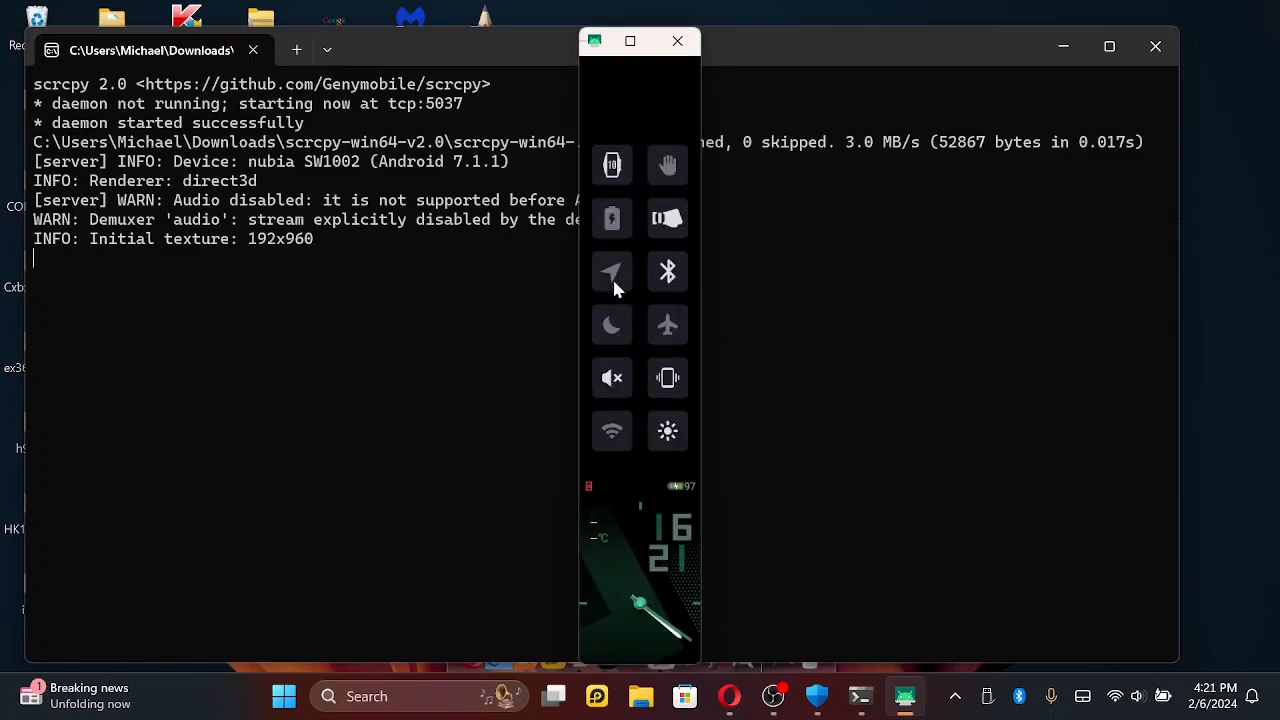
- Turn on the watch's GPS and Wi-Fi, and check the network connection in the Wi-Fi settings under Wireless
{"action": "left_click", "coordinate": [612, 275]}
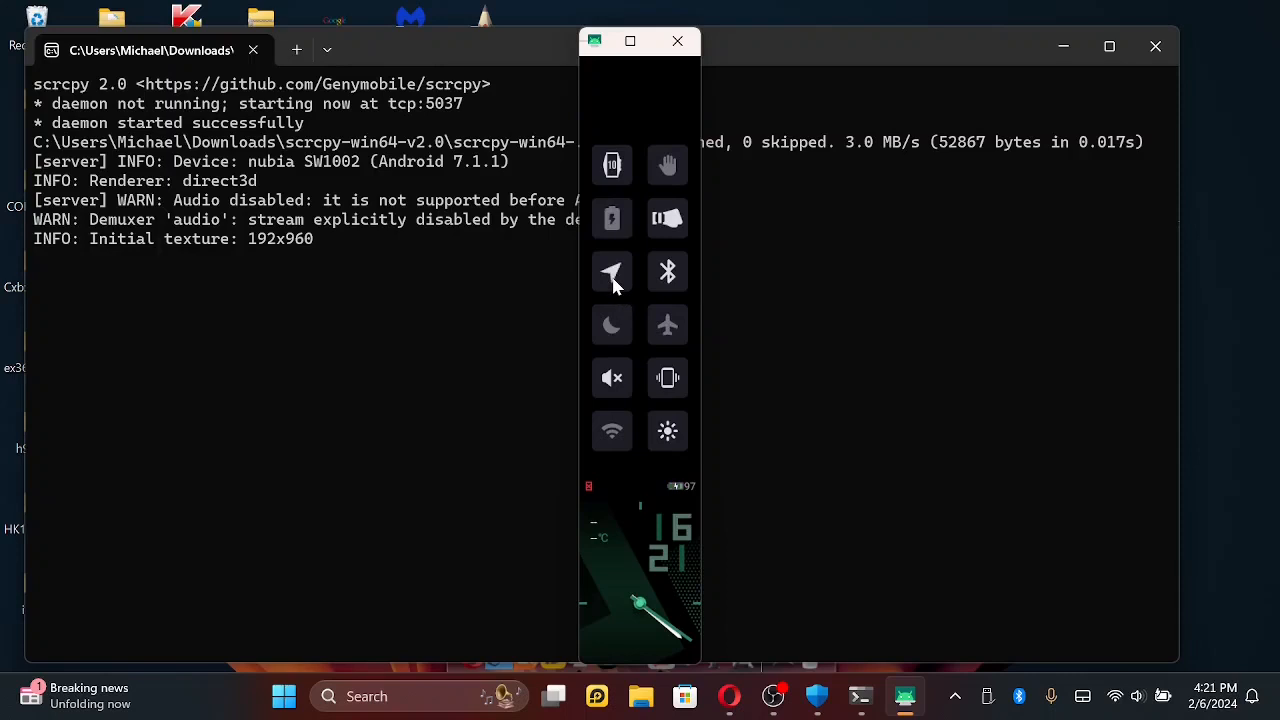
{"action": "left_click", "coordinate": [612, 432]}
{"action": "left_click_drag", "start_coordinate": [612, 520], "coordinate": [674, 534]}
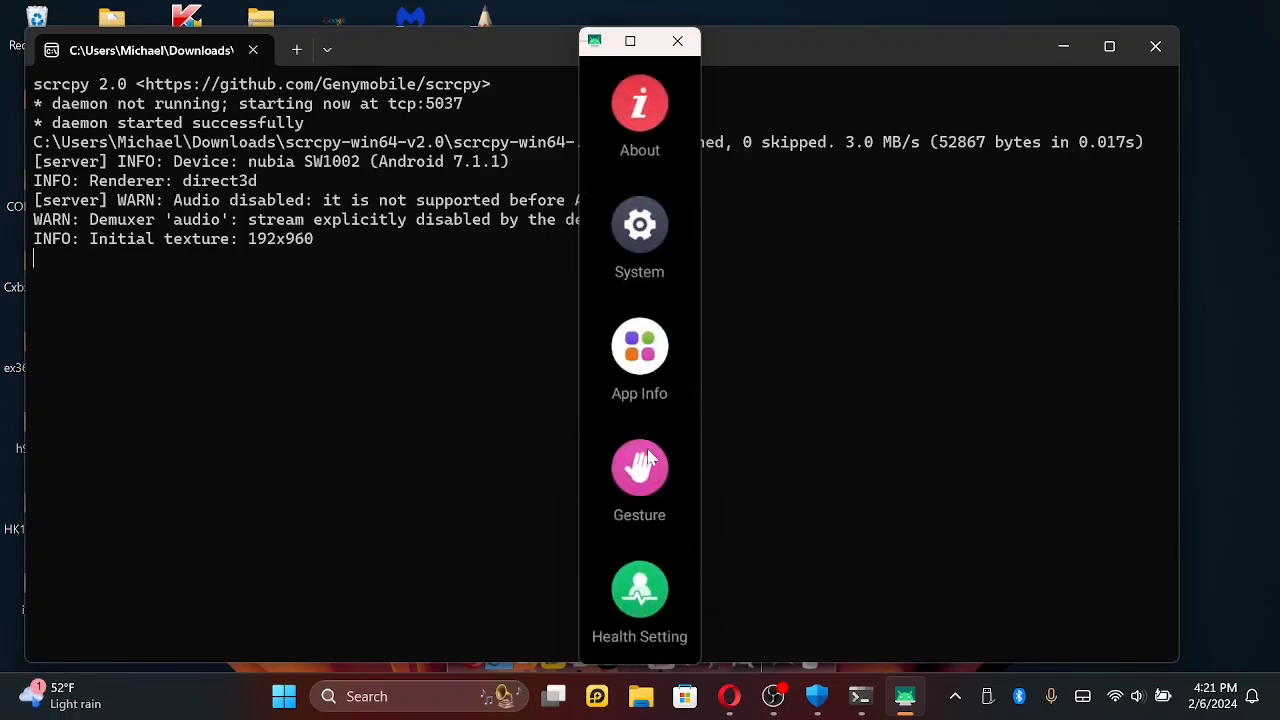
{"action": "scroll", "coordinate": [648, 456], "scroll_direction": "down", "scroll_amount": 5}
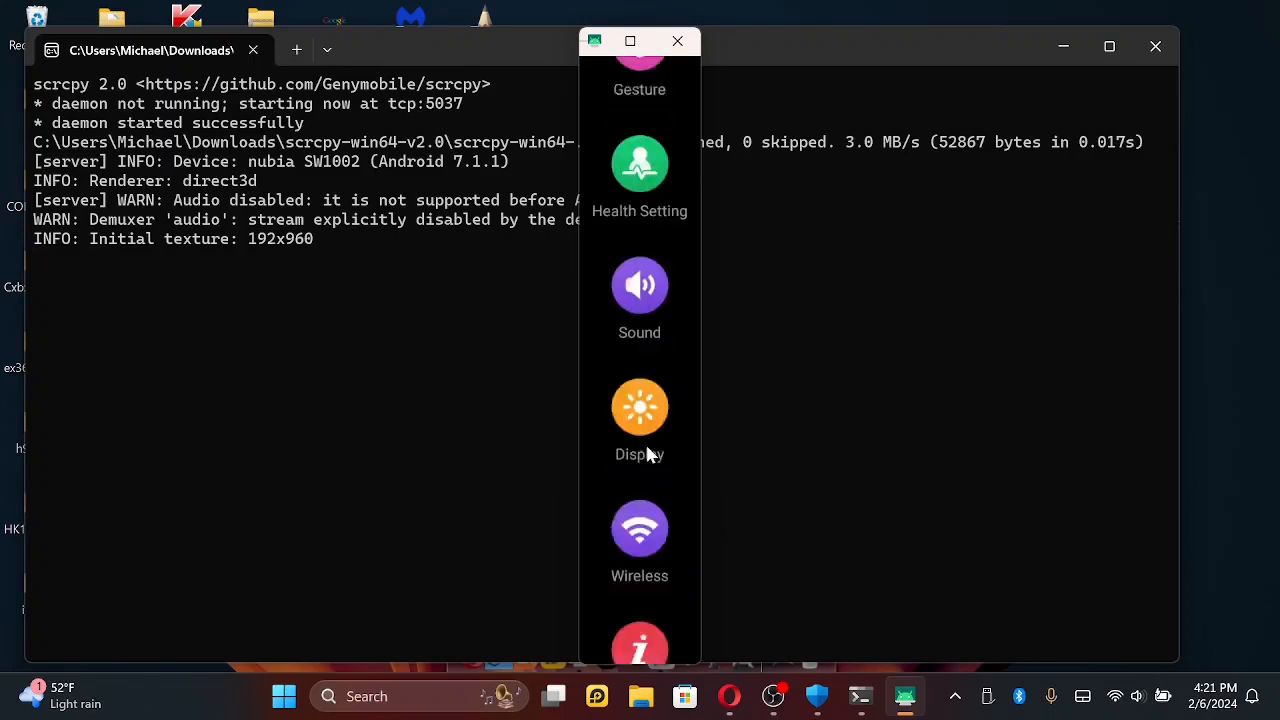
{"action": "left_click", "coordinate": [646, 449]}
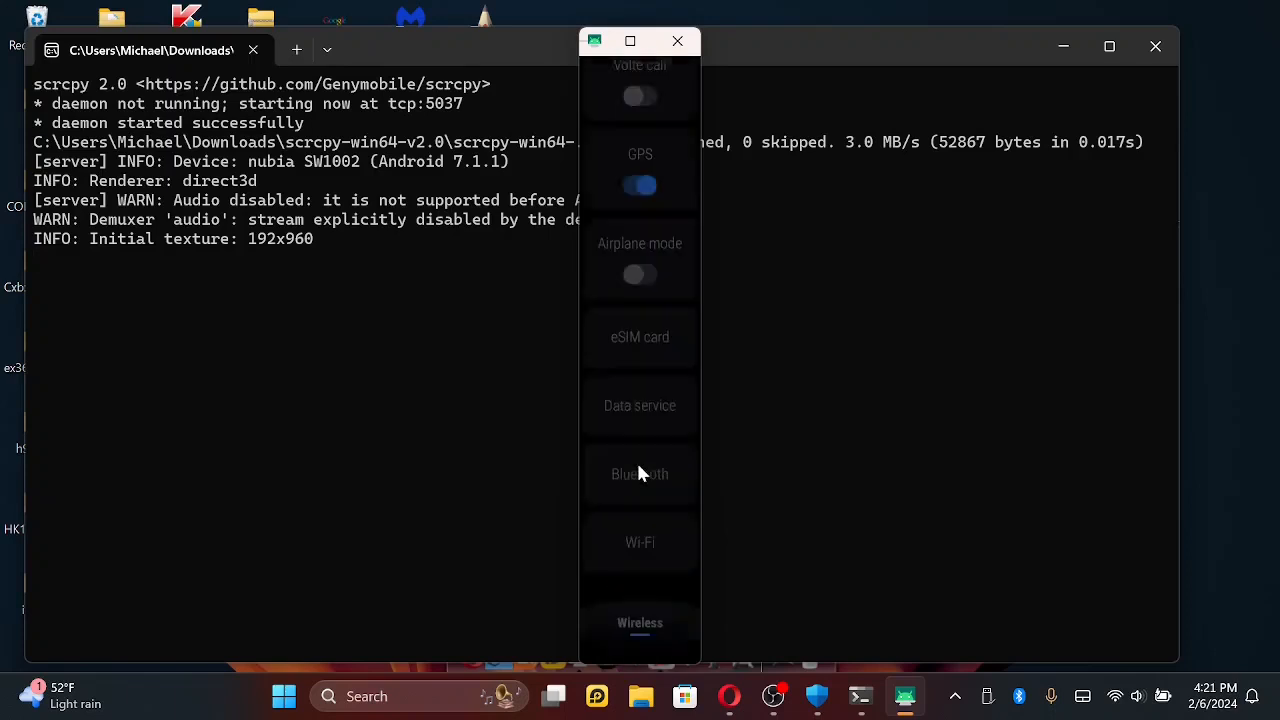
{"action": "left_click", "coordinate": [632, 546]}
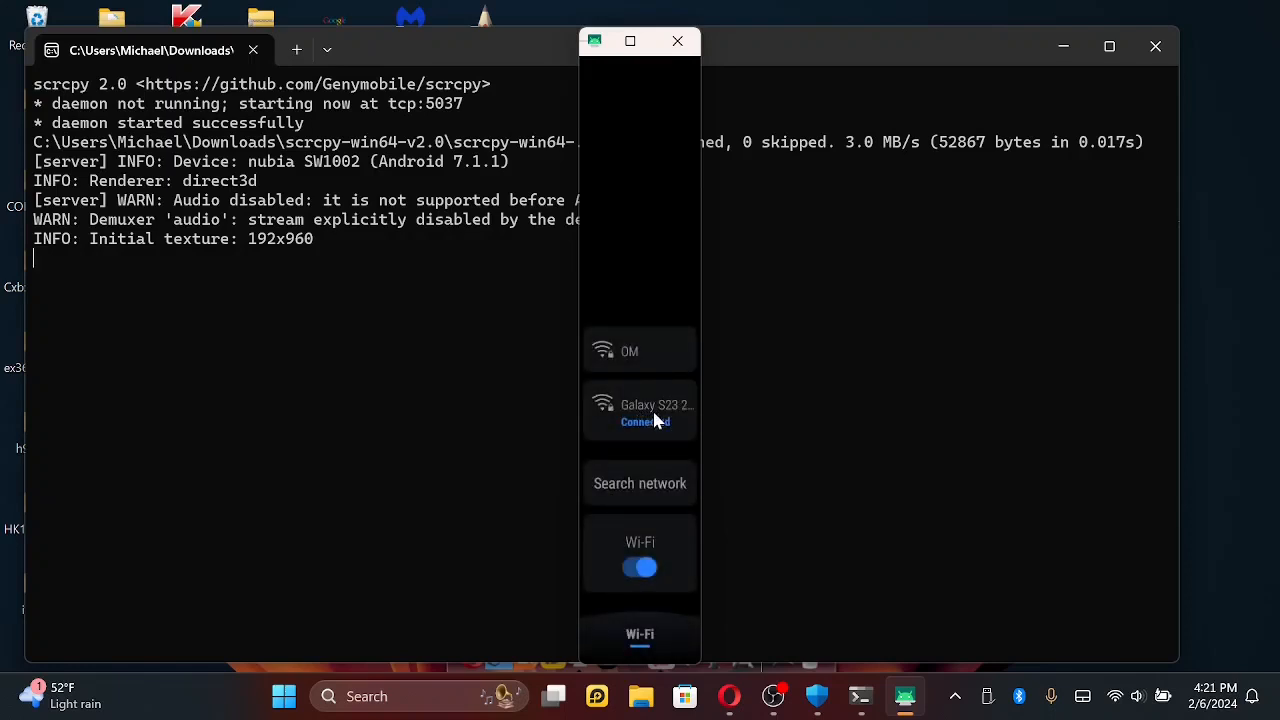
{"action": "right_click", "coordinate": [644, 442]}
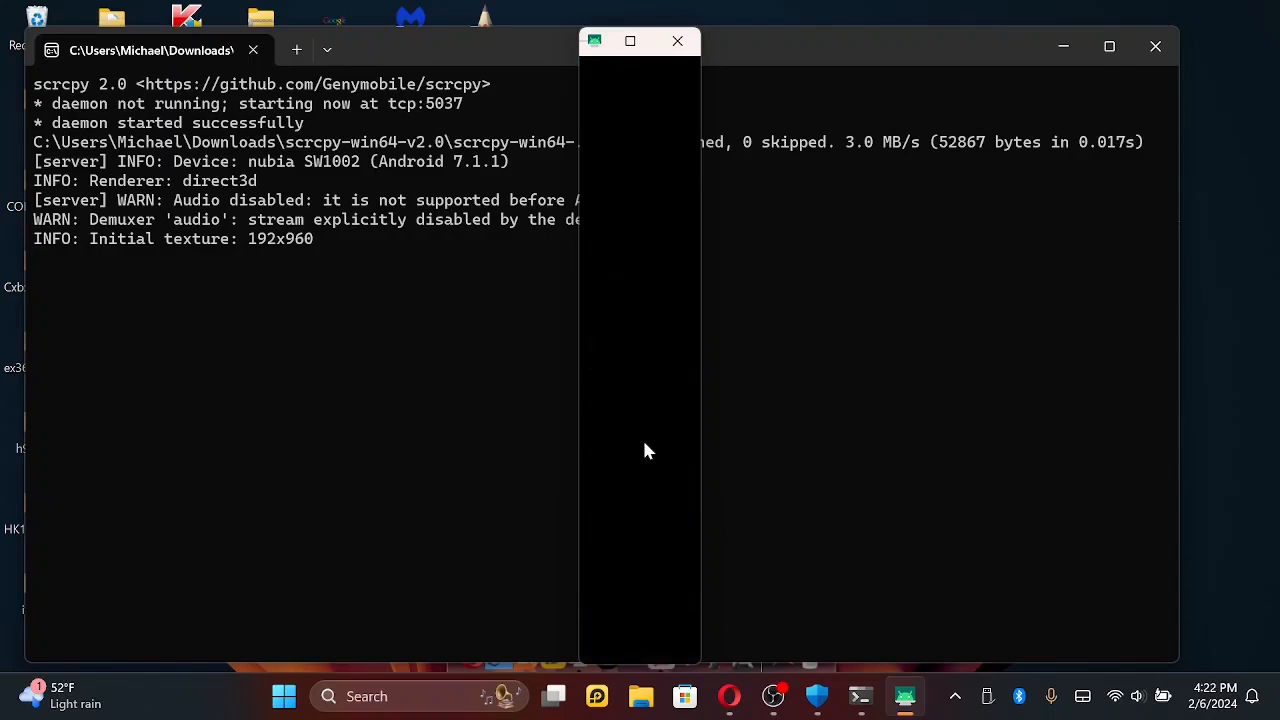
{"action": "right_click", "coordinate": [644, 442]}
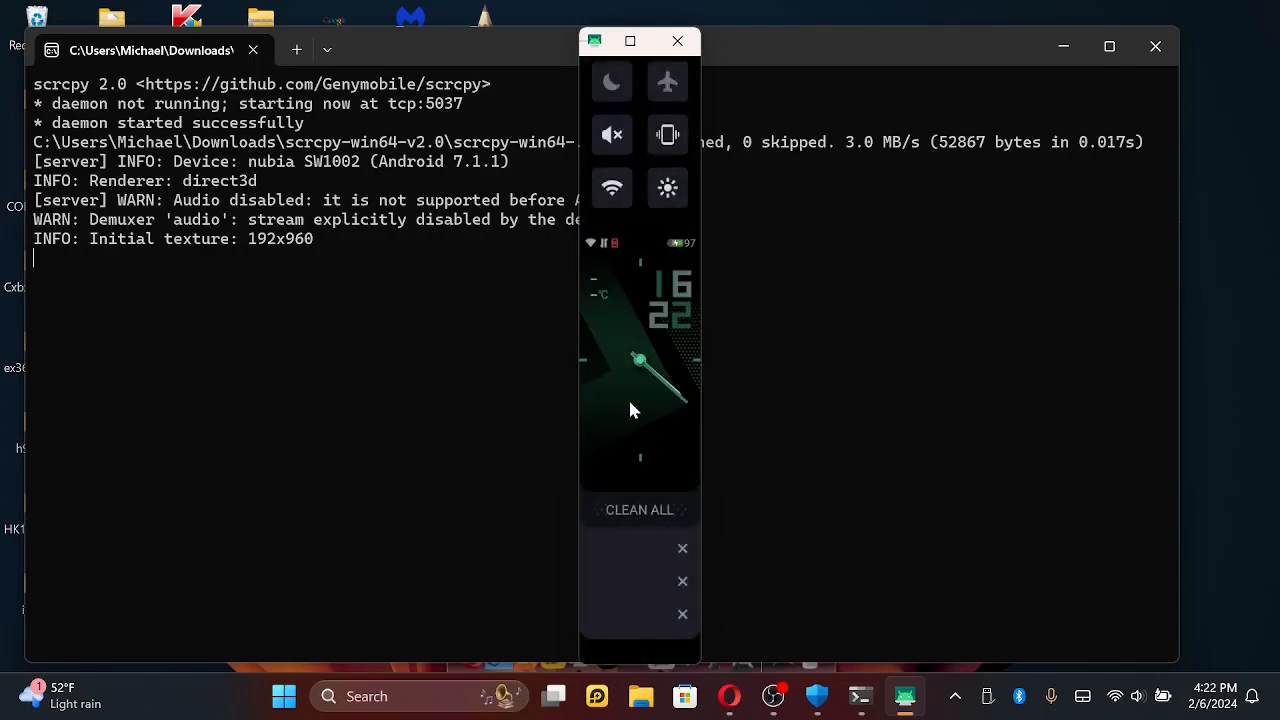
- Launch HERE WeGo from the watch's installed apps list and centre its map on the current location
{"action": "left_click_drag", "start_coordinate": [629, 401], "coordinate": [726, 413]}
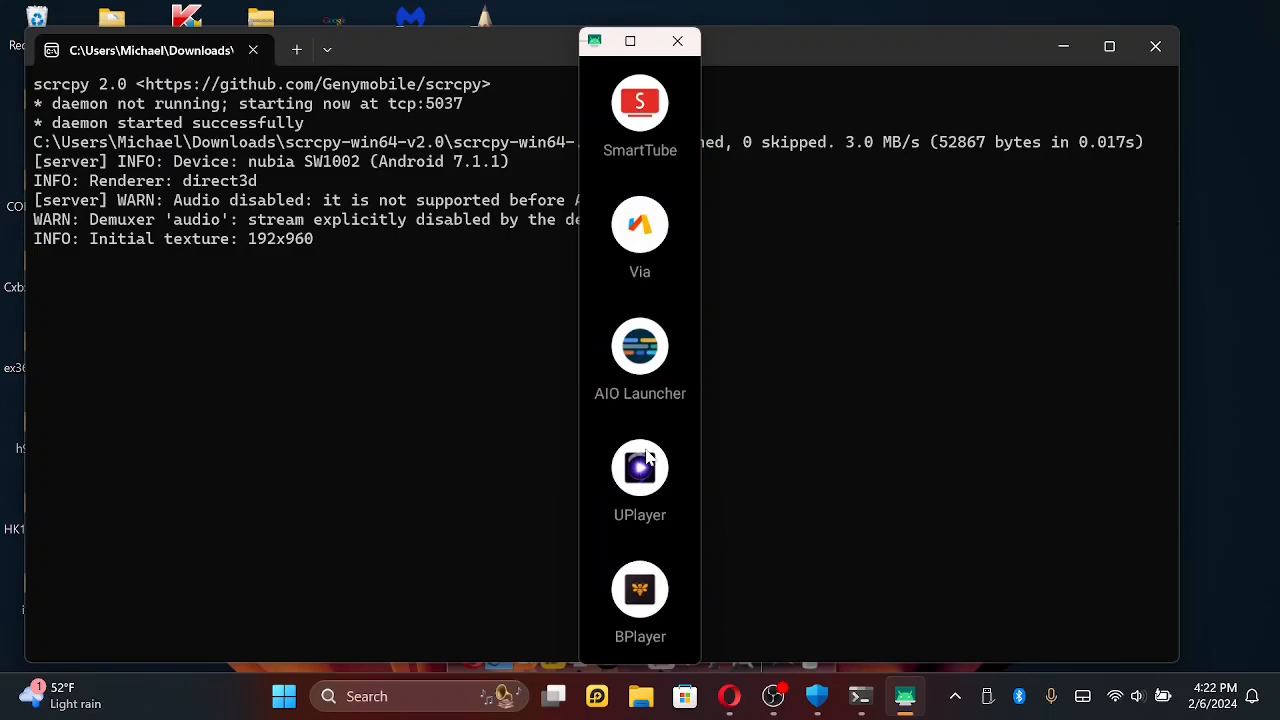
{"action": "scroll", "coordinate": [650, 298], "scroll_direction": "down", "scroll_amount": 3}
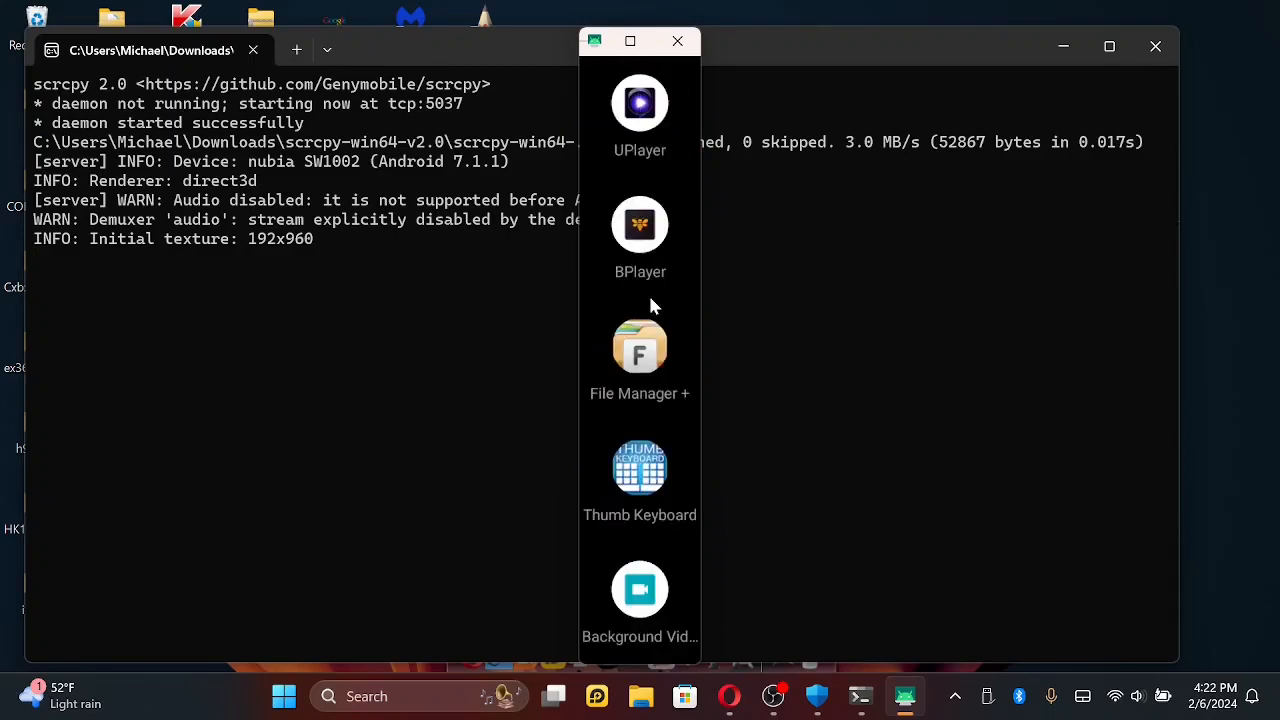
{"action": "scroll", "coordinate": [650, 298], "scroll_direction": "up", "scroll_amount": 5}
{"action": "scroll", "coordinate": [650, 300], "scroll_direction": "up", "scroll_amount": 5}
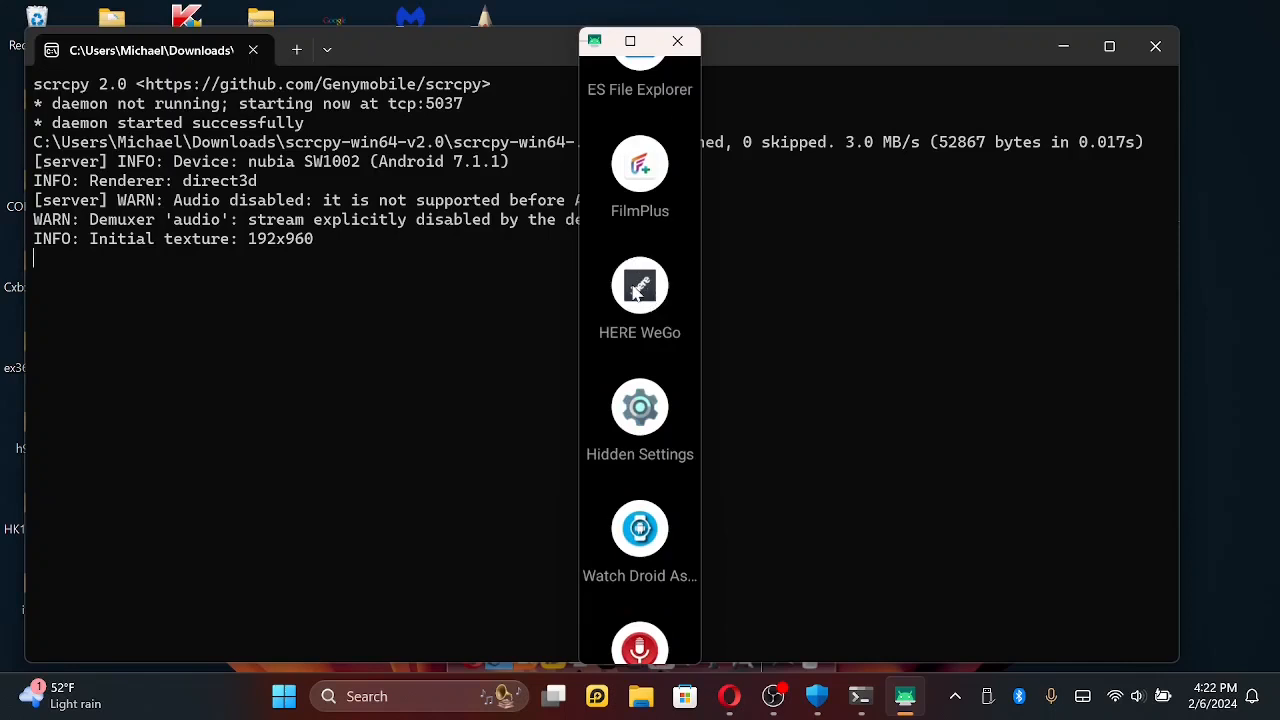
{"action": "left_click", "coordinate": [636, 290]}
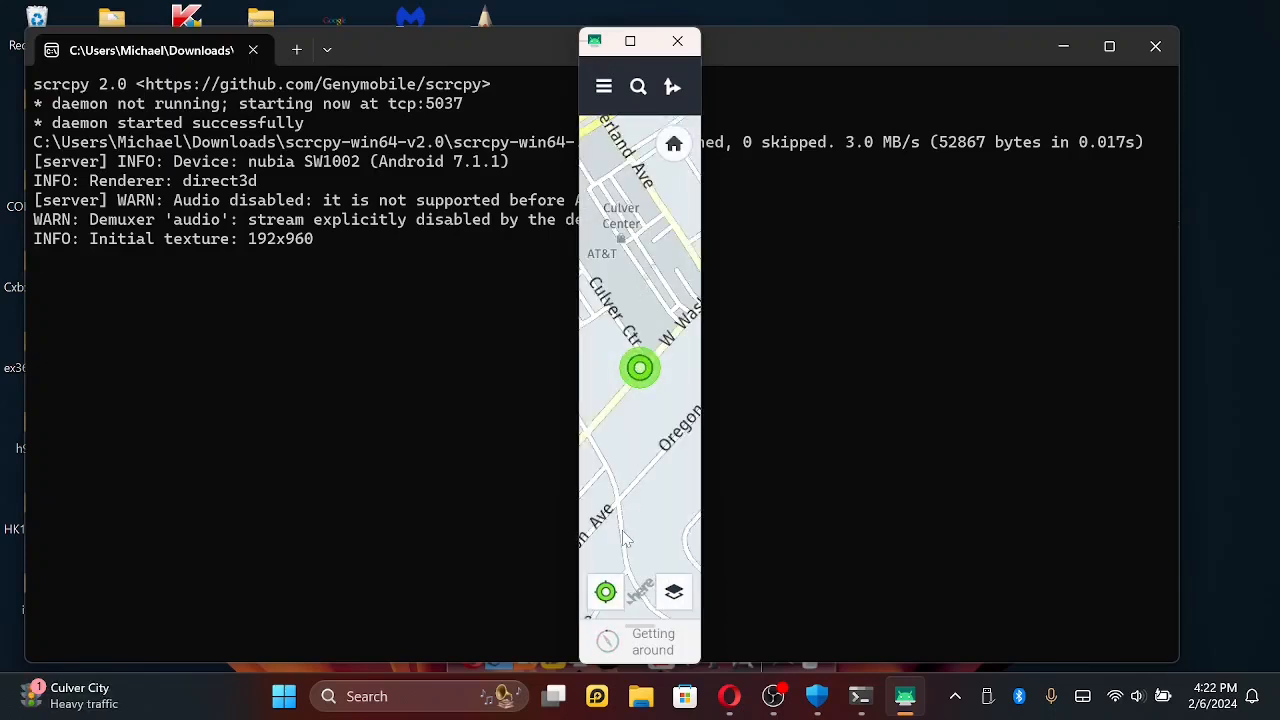
{"action": "left_click", "coordinate": [604, 594]}
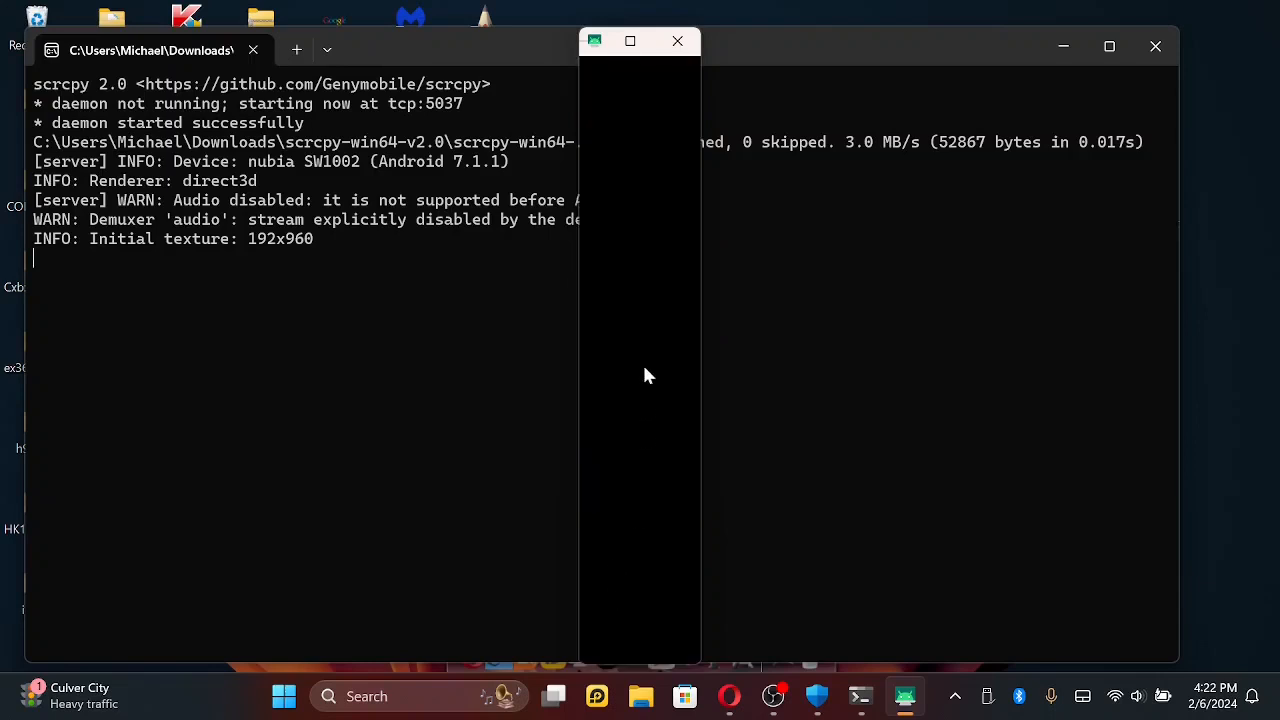
{"action": "right_click", "coordinate": [644, 366]}
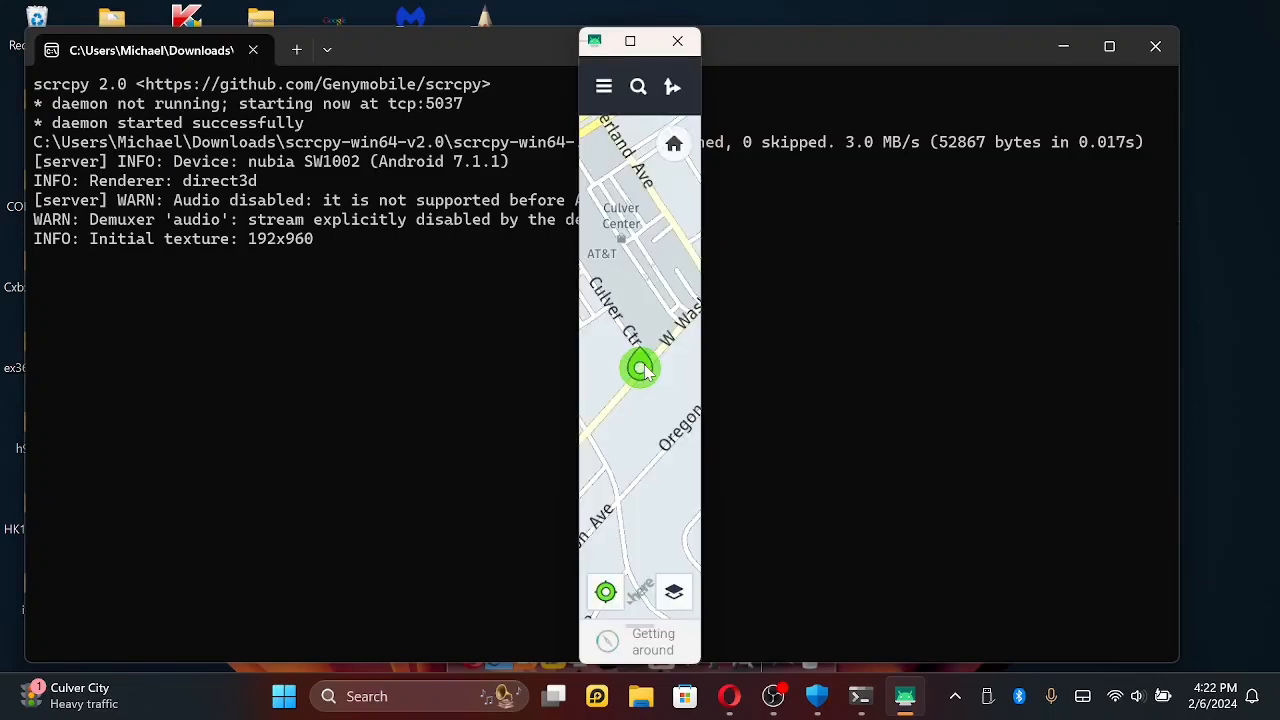
- Reopen HERE WeGo from the recent apps, switch it to drive mode, and zoom out the map
{"action": "right_click", "coordinate": [644, 366]}
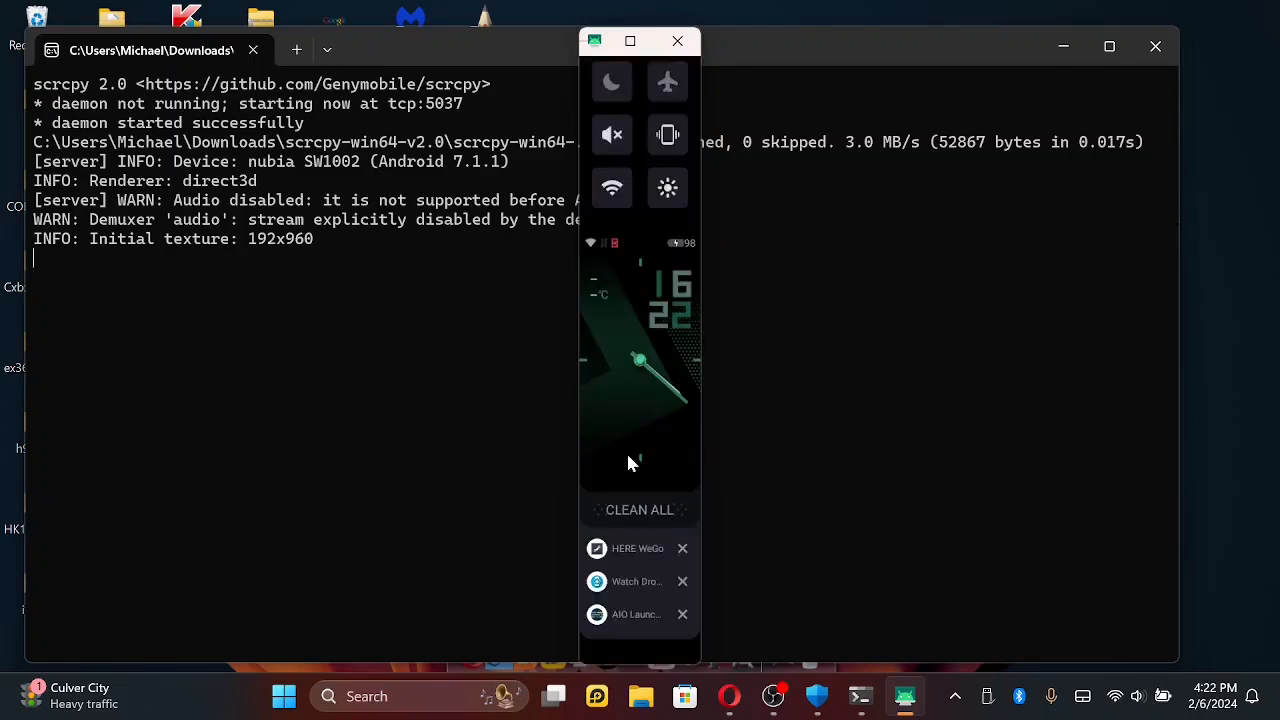
{"action": "left_click", "coordinate": [628, 551]}
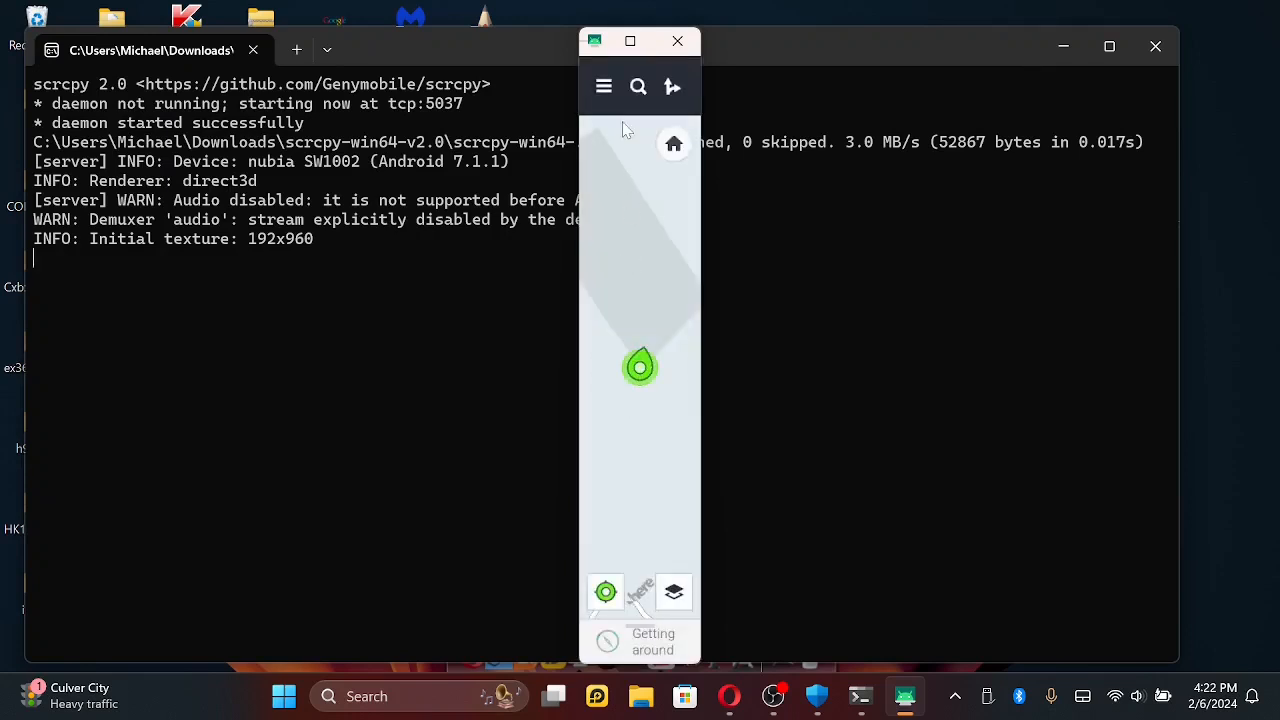
{"action": "left_click", "coordinate": [604, 87]}
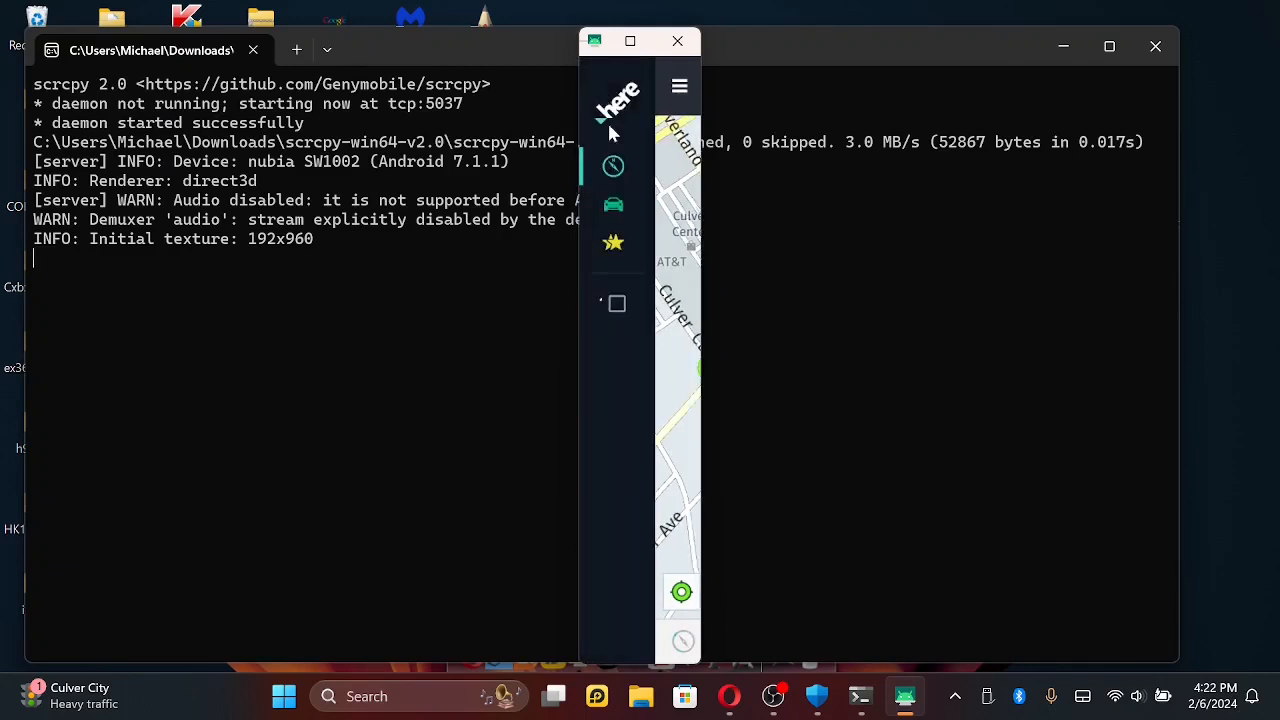
{"action": "left_click", "coordinate": [610, 212]}
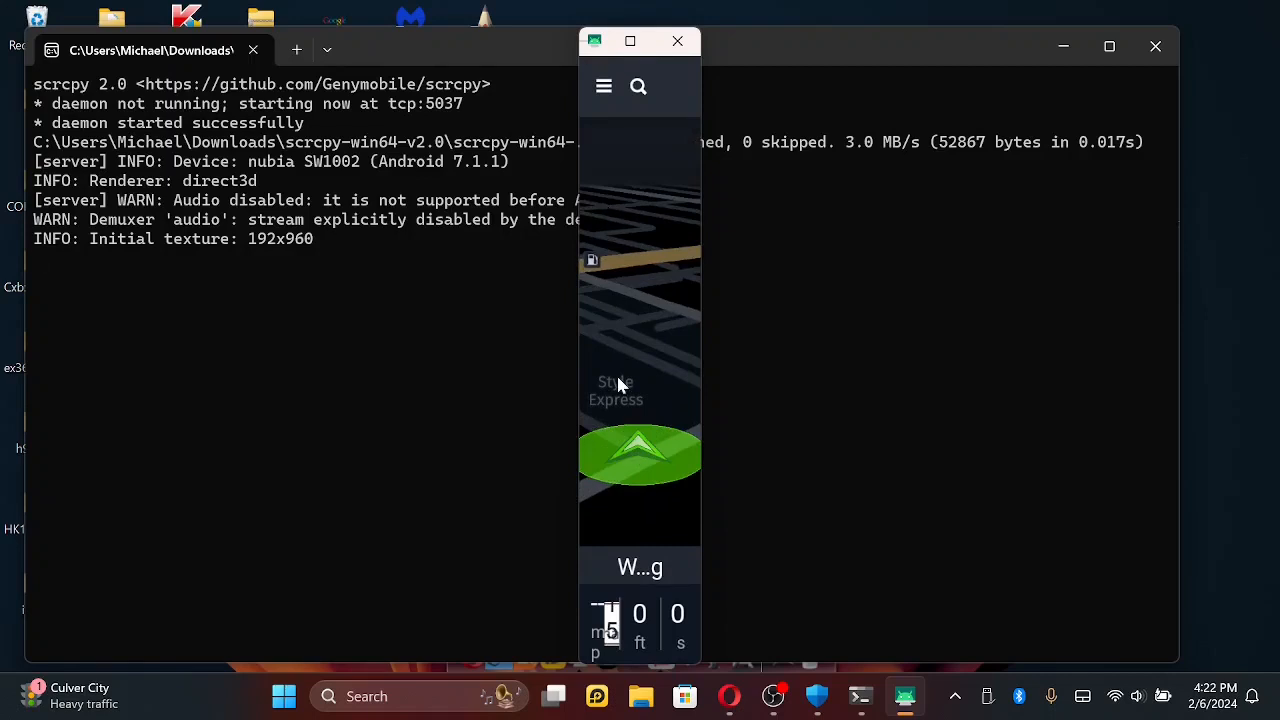
{"action": "mouse_move", "coordinate": [618, 378]}
{"action": "left_mouse_down"}
{"action": "mouse_move", "coordinate": [621, 349]}
{"action": "mouse_move", "coordinate": [648, 348]}
{"action": "mouse_move", "coordinate": [625, 363]}
{"action": "left_mouse_up"}
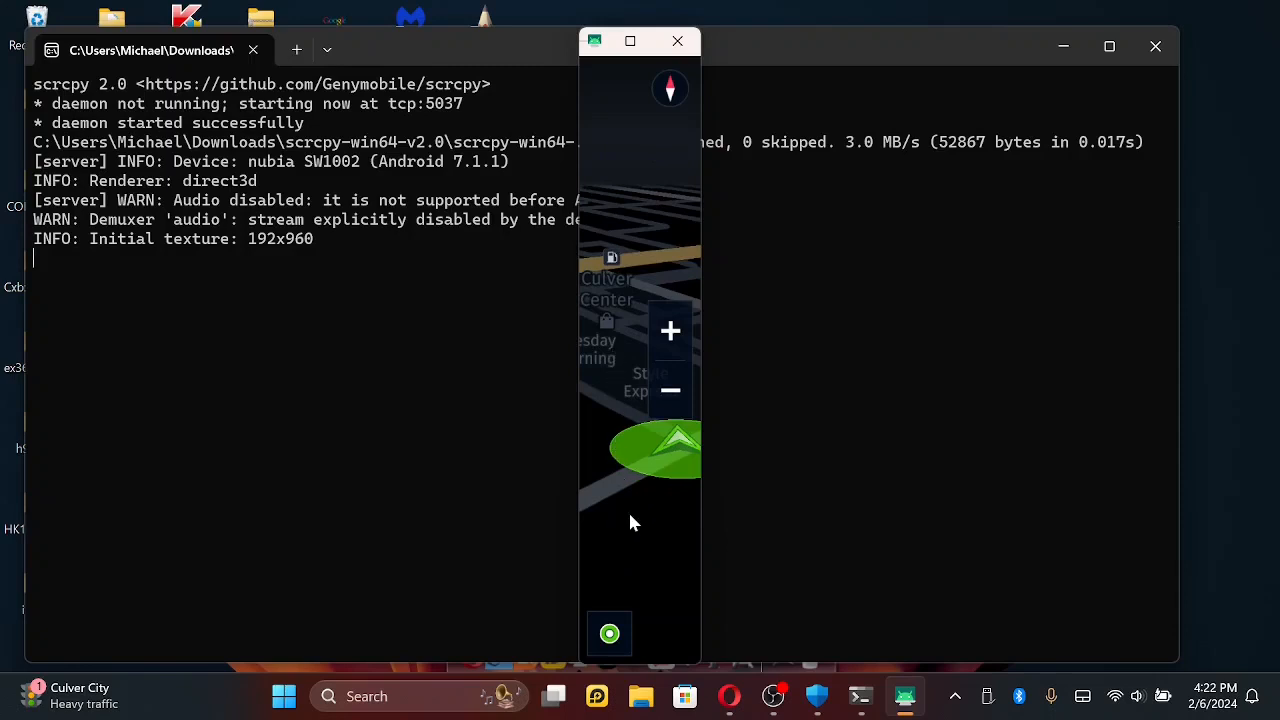
{"action": "mouse_move", "coordinate": [630, 514]}
{"action": "left_mouse_down"}
{"action": "mouse_move", "coordinate": [614, 495]}
{"action": "mouse_move", "coordinate": [646, 486]}
{"action": "left_mouse_up"}
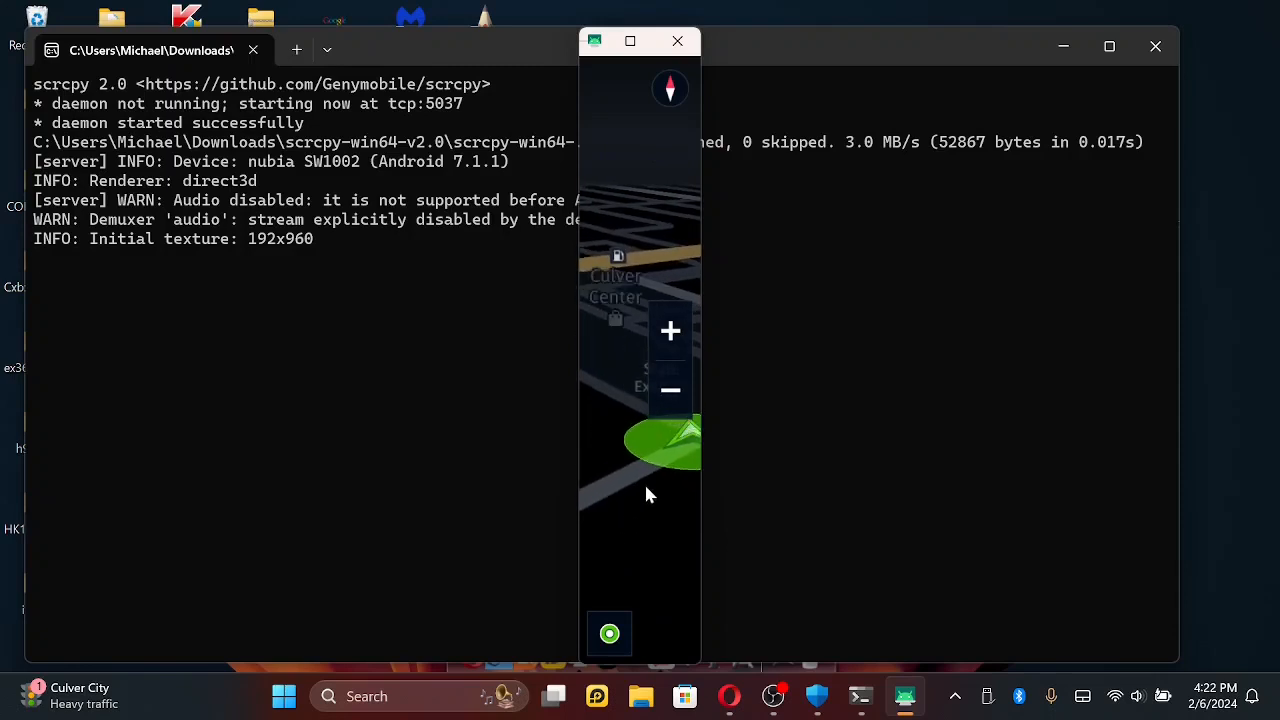
{"action": "left_click", "coordinate": [673, 386]}
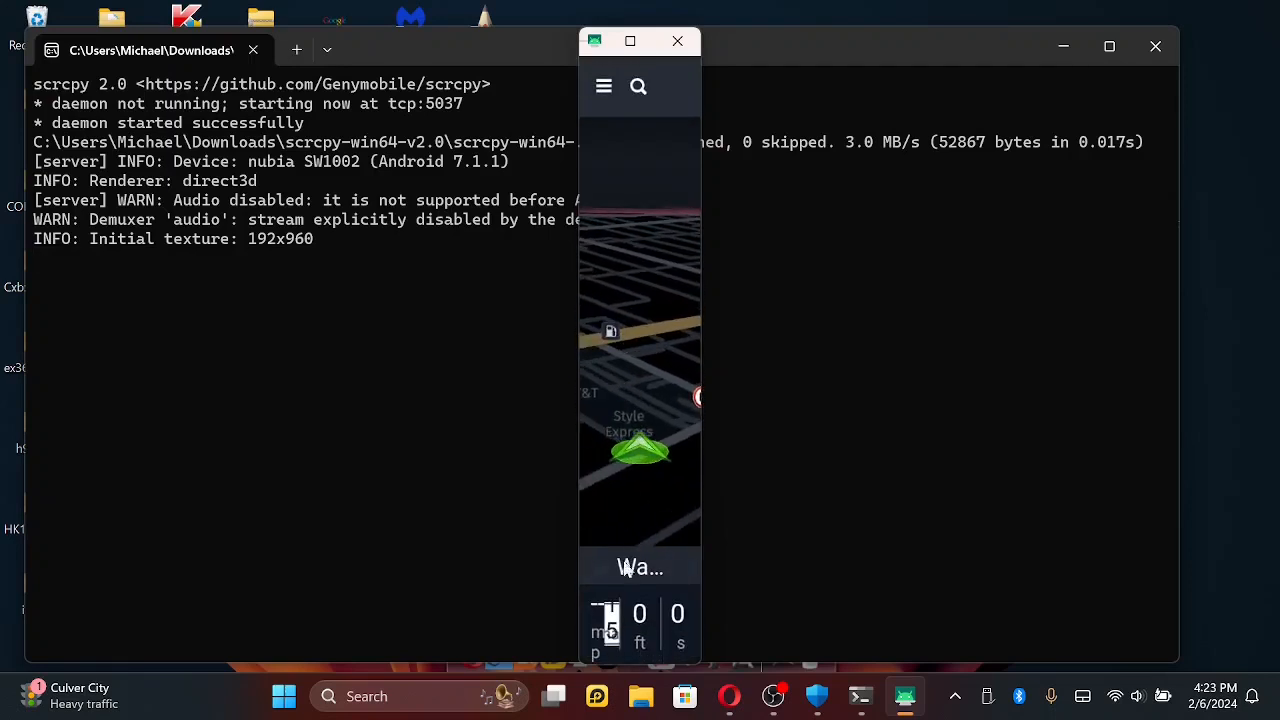
- Choose the Torrance destination from the recent destinations in drive mode and start the car navigation
{"action": "left_click_drag", "start_coordinate": [636, 601], "coordinate": [630, 407]}
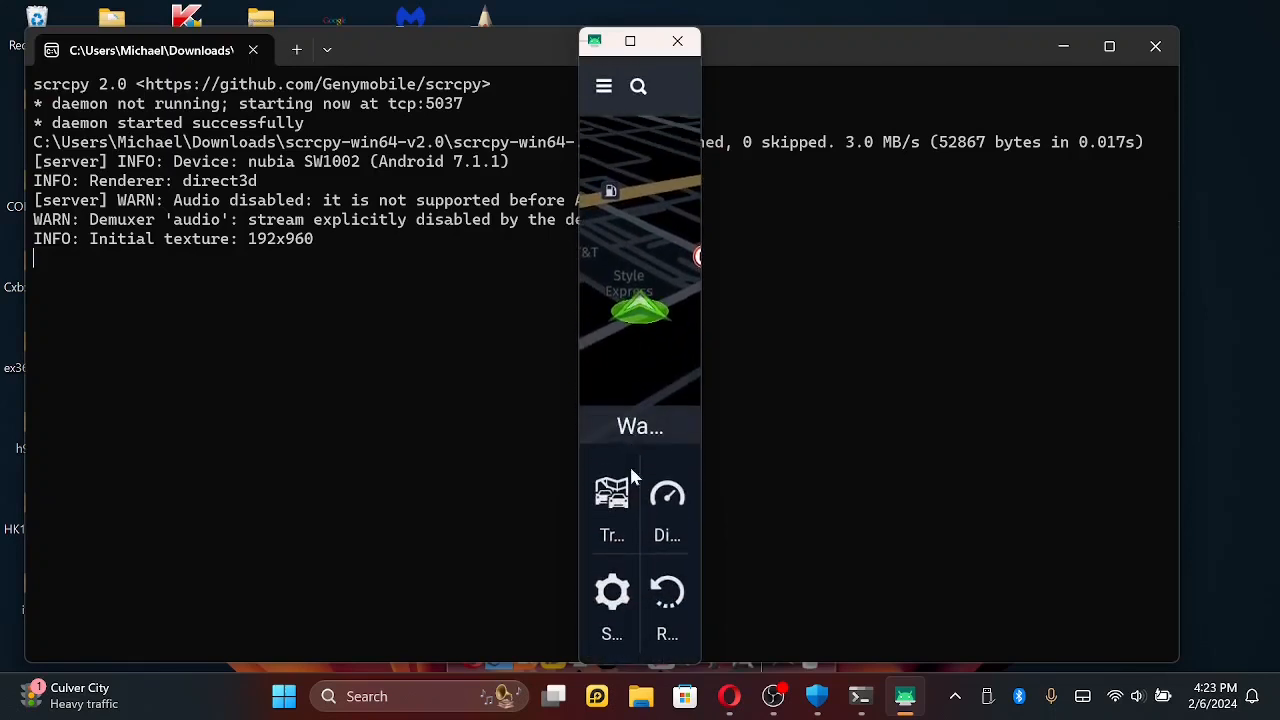
{"action": "left_click", "coordinate": [663, 594]}
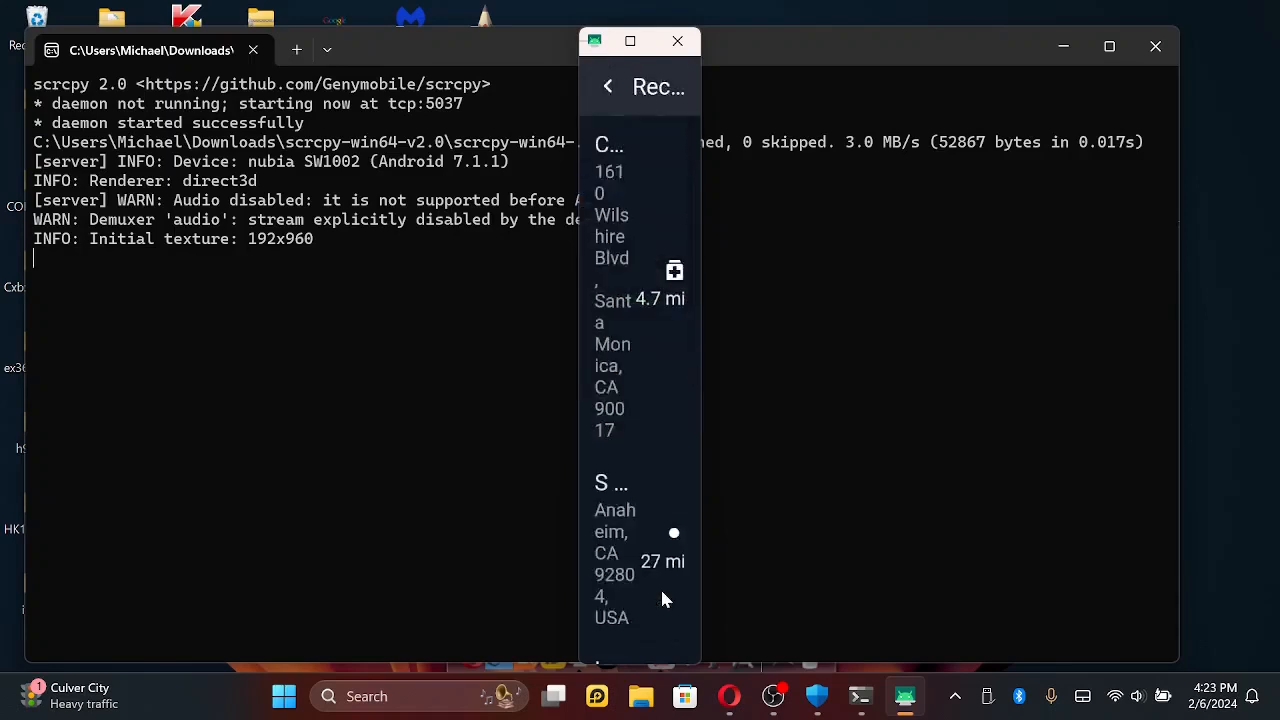
{"action": "left_click_drag", "start_coordinate": [640, 491], "coordinate": [634, 289]}
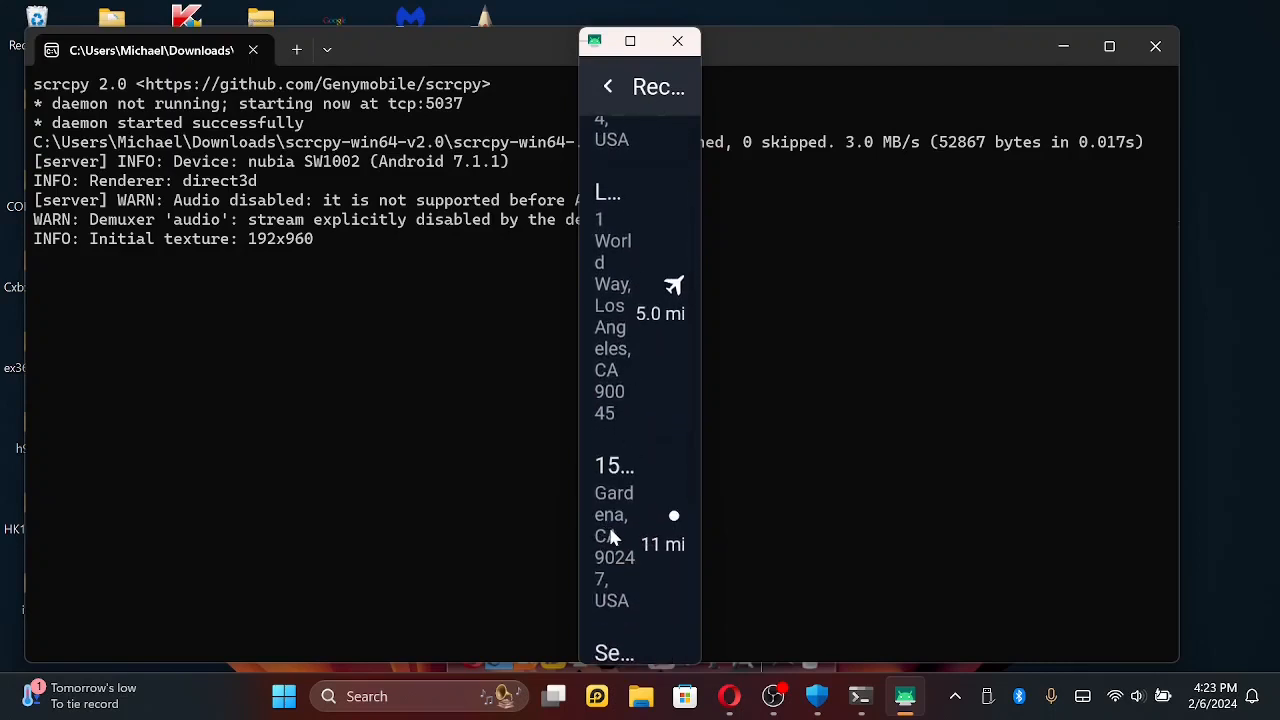
{"action": "left_click_drag", "start_coordinate": [612, 537], "coordinate": [624, 359]}
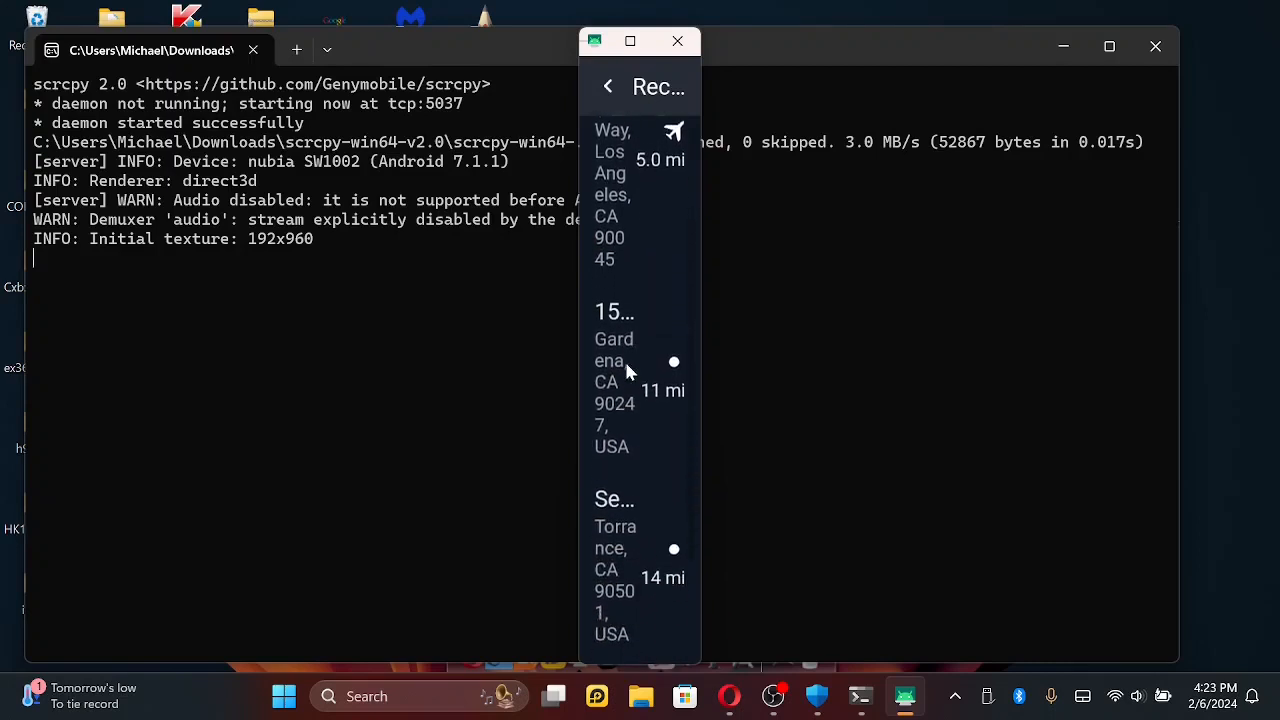
{"action": "left_click", "coordinate": [619, 549]}
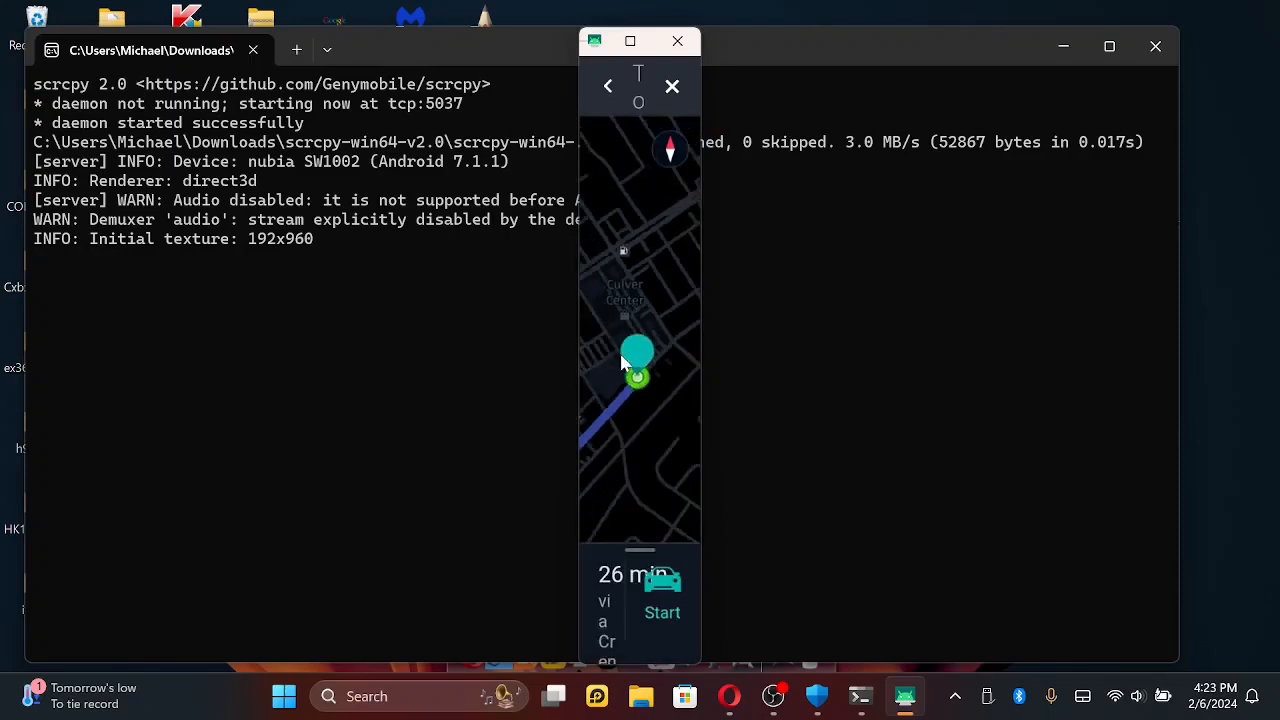
{"action": "left_click", "coordinate": [660, 598]}
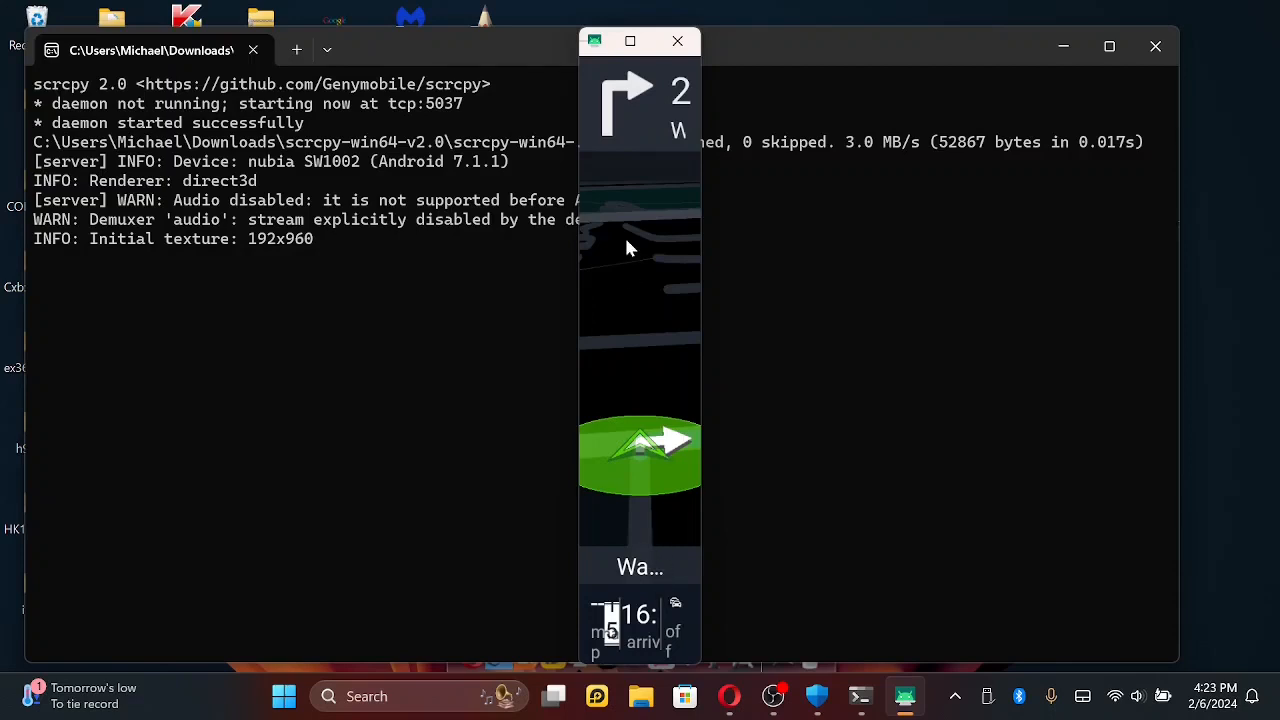
- Examine the route on the guidance map, including zoomed out and north-up, and recentre it on the current position
{"action": "mouse_move", "coordinate": [626, 240]}
{"action": "left_mouse_down"}
{"action": "mouse_move", "coordinate": [608, 255]}
{"action": "mouse_move", "coordinate": [621, 296]}
{"action": "mouse_move", "coordinate": [612, 249]}
{"action": "mouse_move", "coordinate": [624, 229]}
{"action": "mouse_move", "coordinate": [611, 266]}
{"action": "mouse_move", "coordinate": [646, 262]}
{"action": "left_mouse_up"}
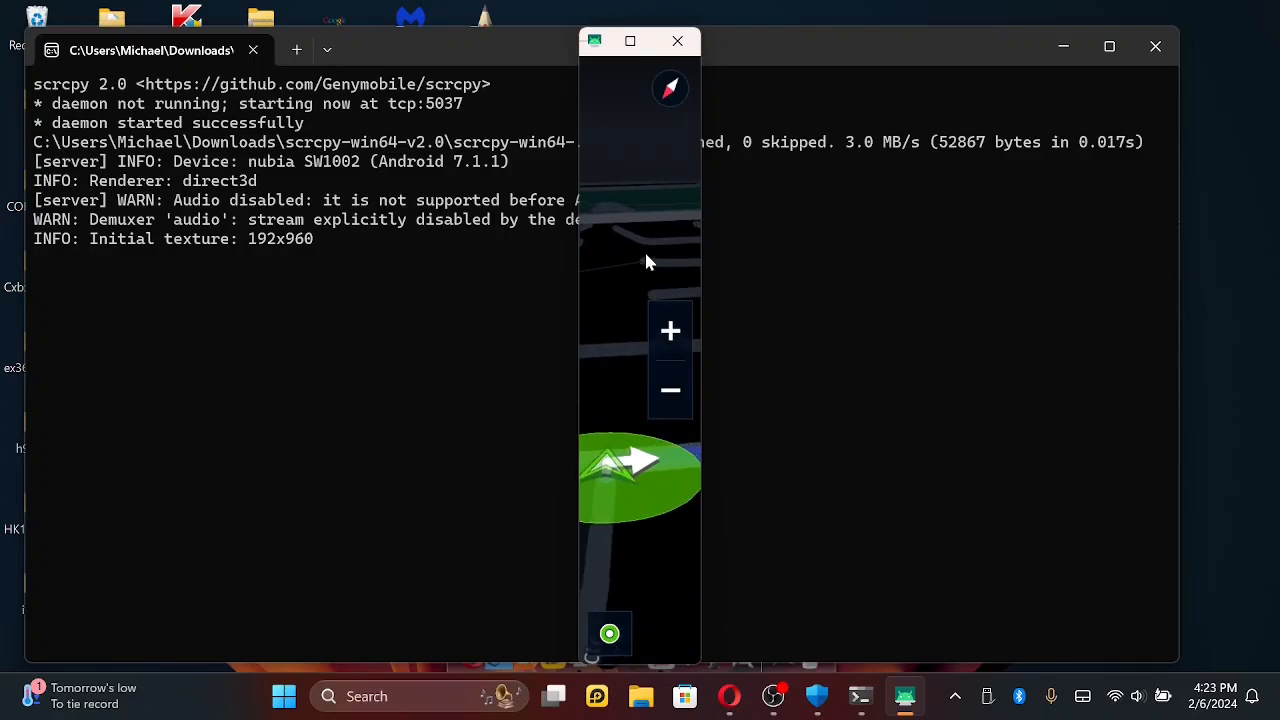
{"action": "left_click", "coordinate": [667, 394]}
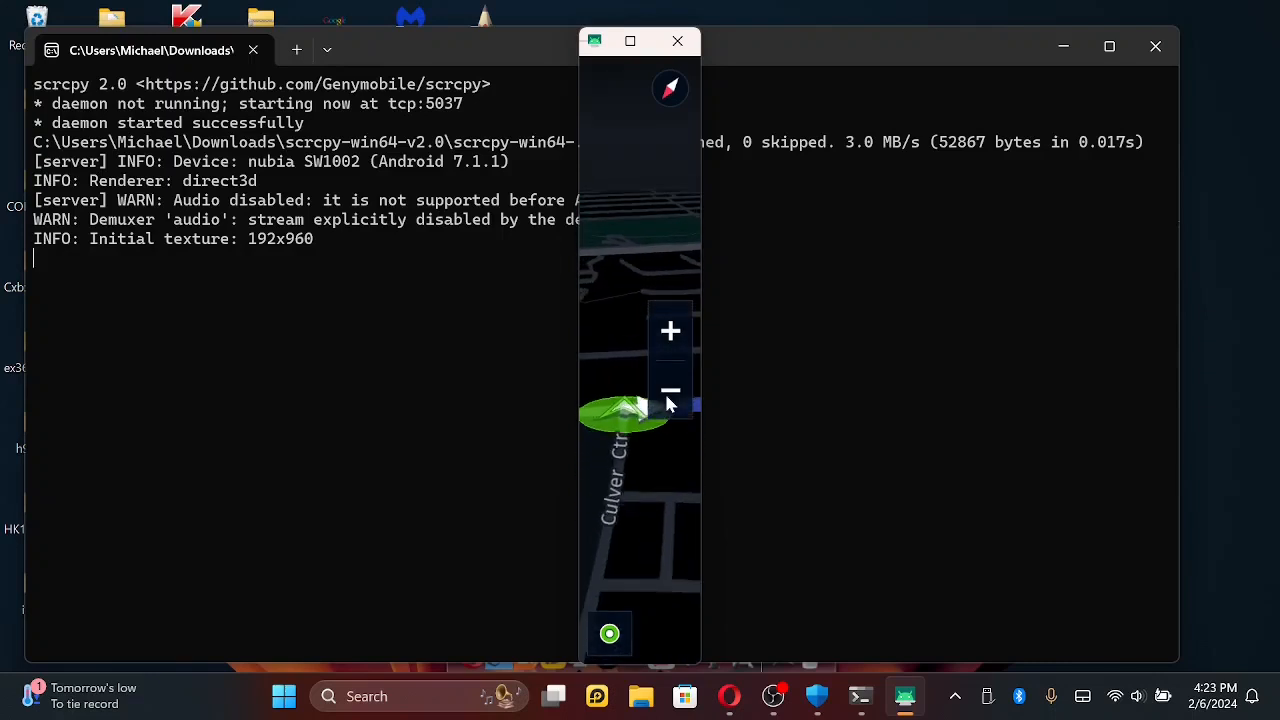
{"action": "left_click", "coordinate": [669, 400]}
{"action": "mouse_move", "coordinate": [656, 264]}
{"action": "left_mouse_down"}
{"action": "mouse_move", "coordinate": [602, 264]}
{"action": "mouse_move", "coordinate": [643, 258]}
{"action": "left_mouse_up"}
{"action": "left_click", "coordinate": [669, 92]}
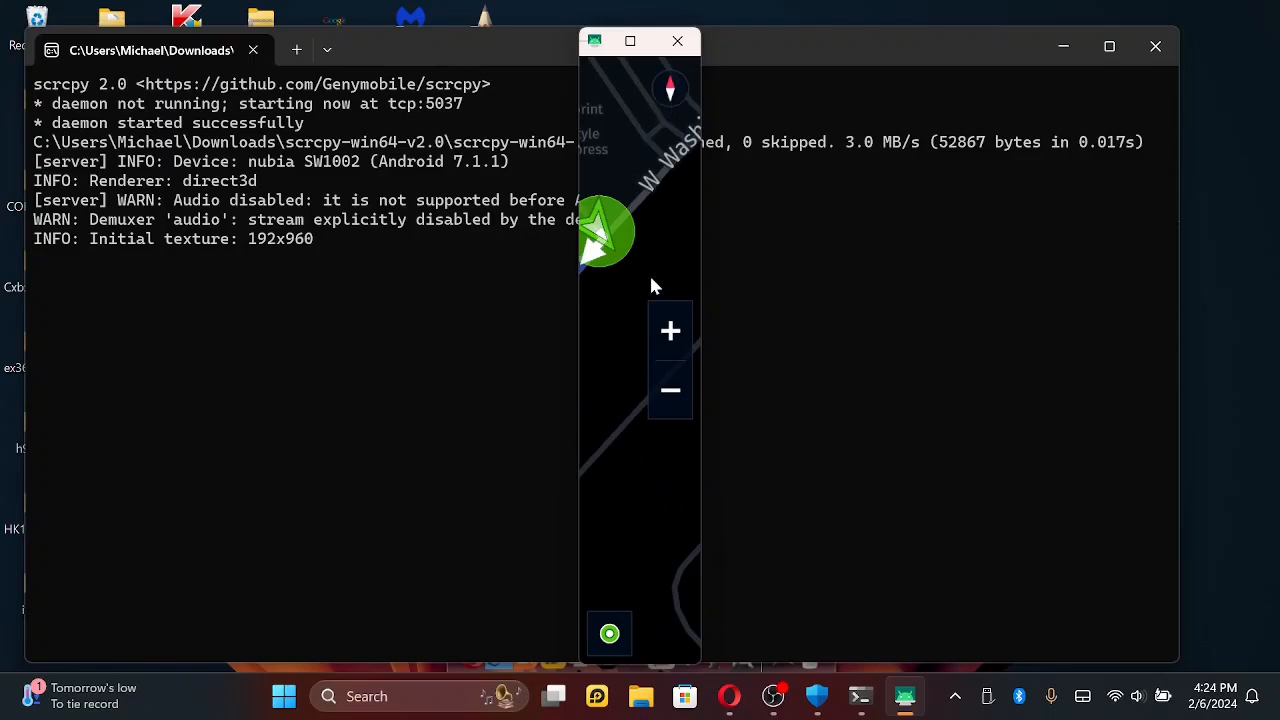
{"action": "left_click", "coordinate": [609, 634]}
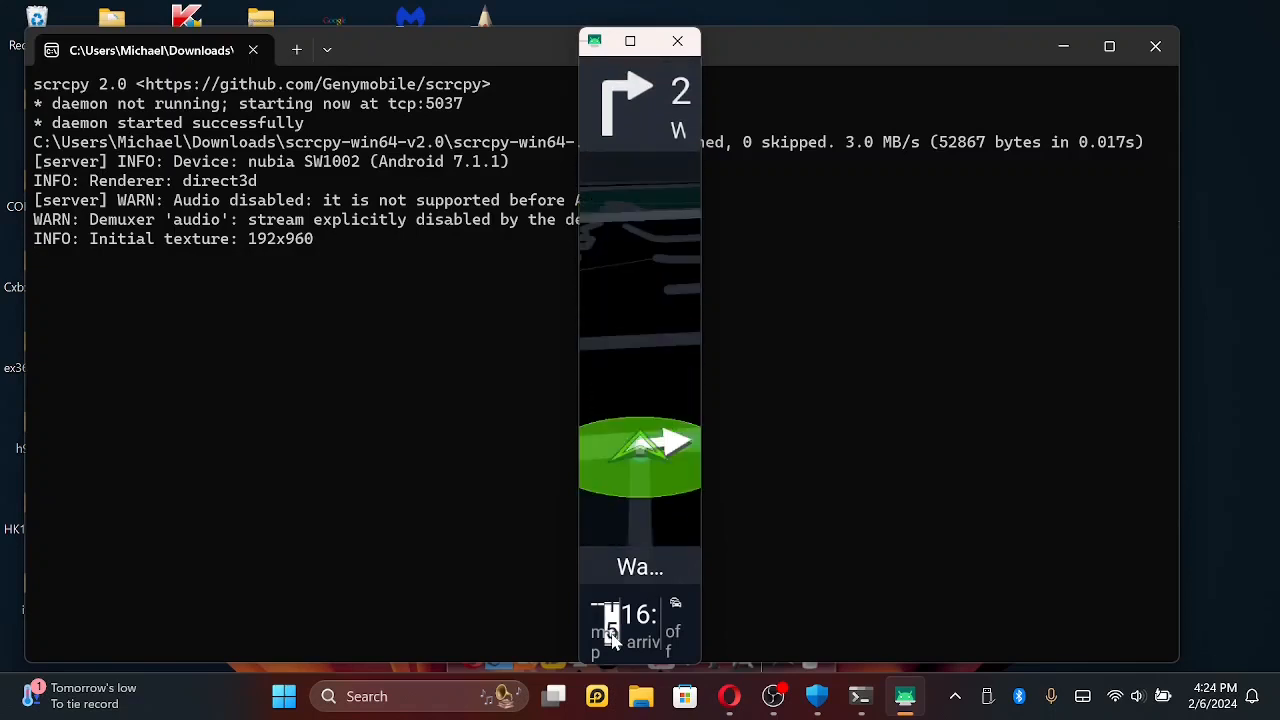
- Stop the current route guidance, return to the watch face, and close HERE WeGo from the recent apps
{"action": "left_click", "coordinate": [620, 465]}
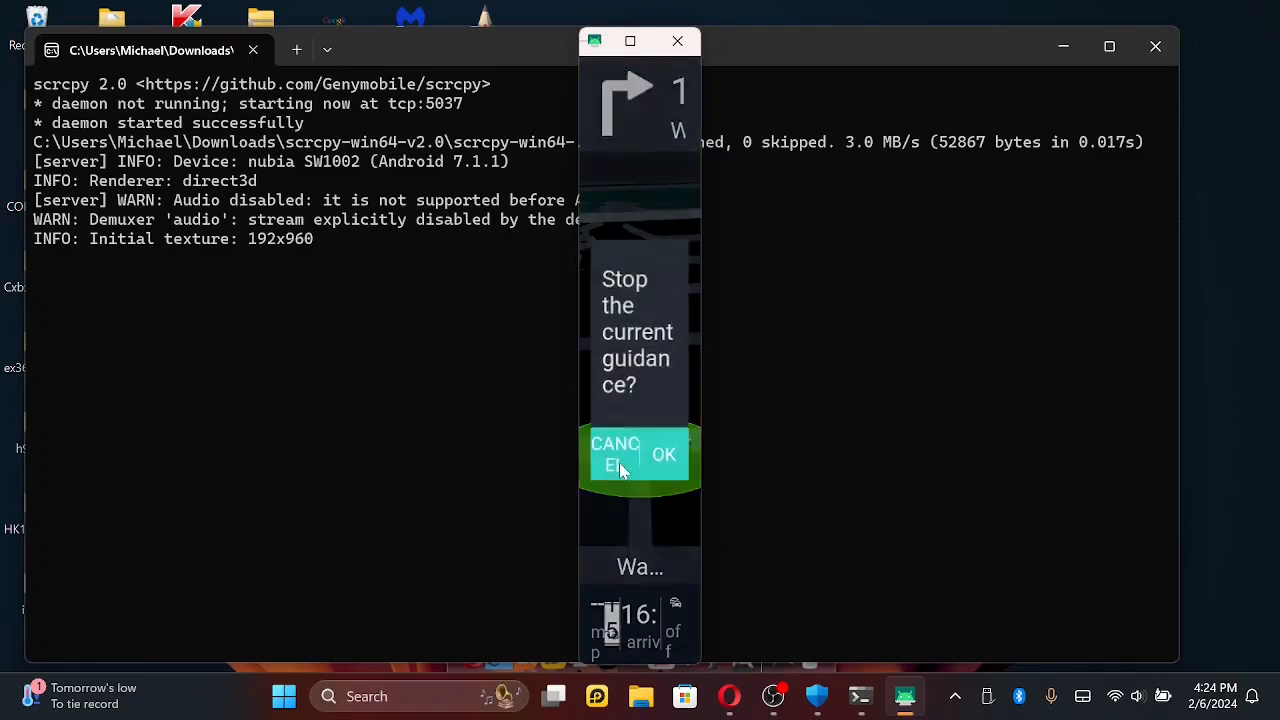
{"action": "left_click", "coordinate": [672, 456]}
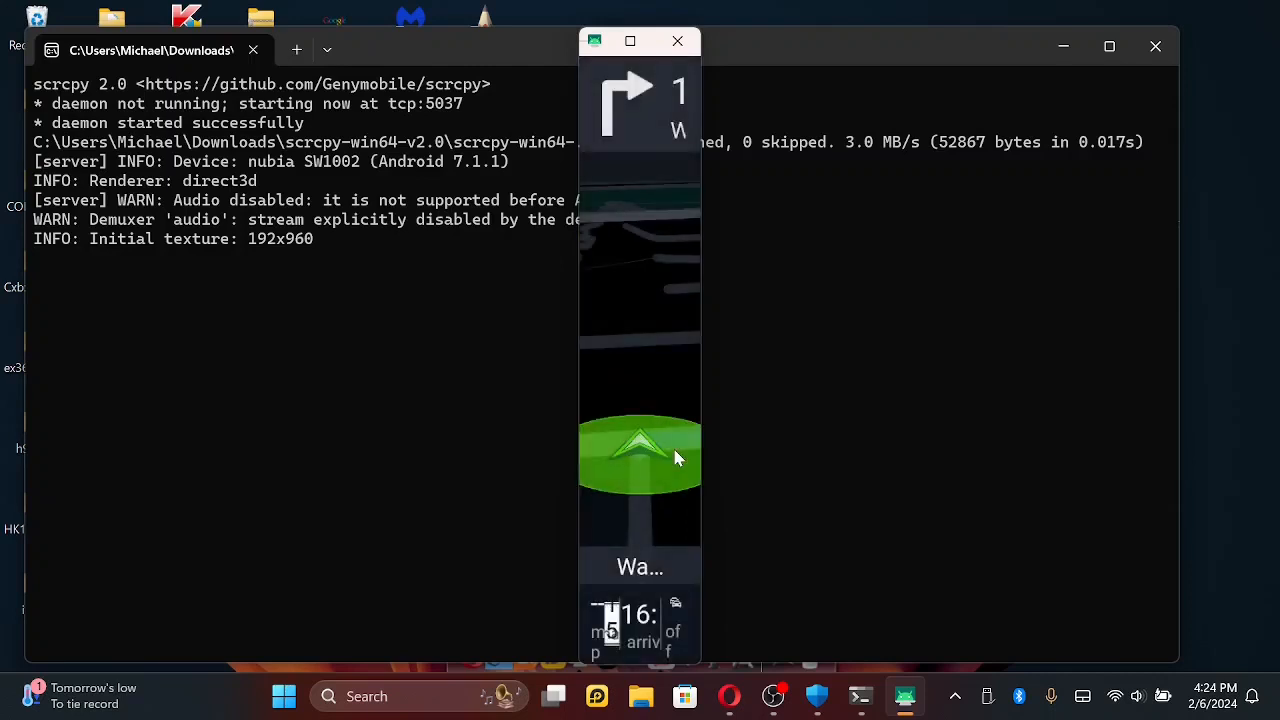
{"action": "right_click", "coordinate": [632, 325]}
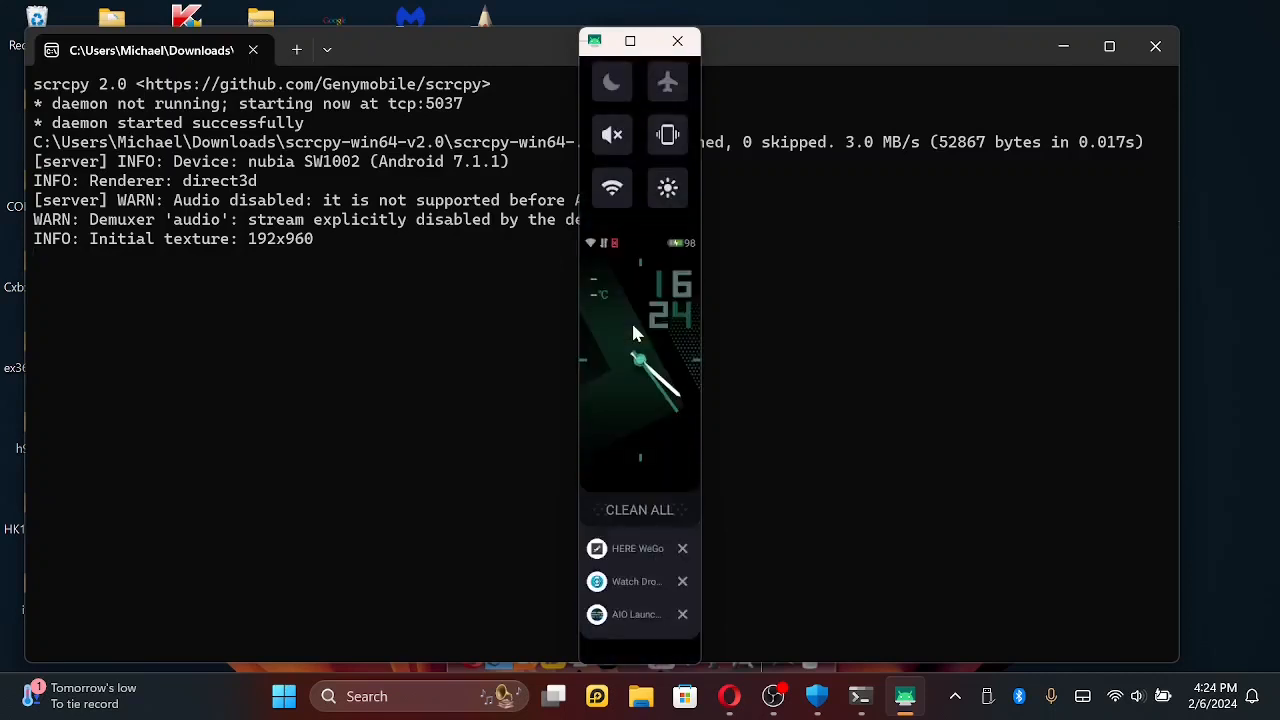
{"action": "right_click", "coordinate": [631, 320]}
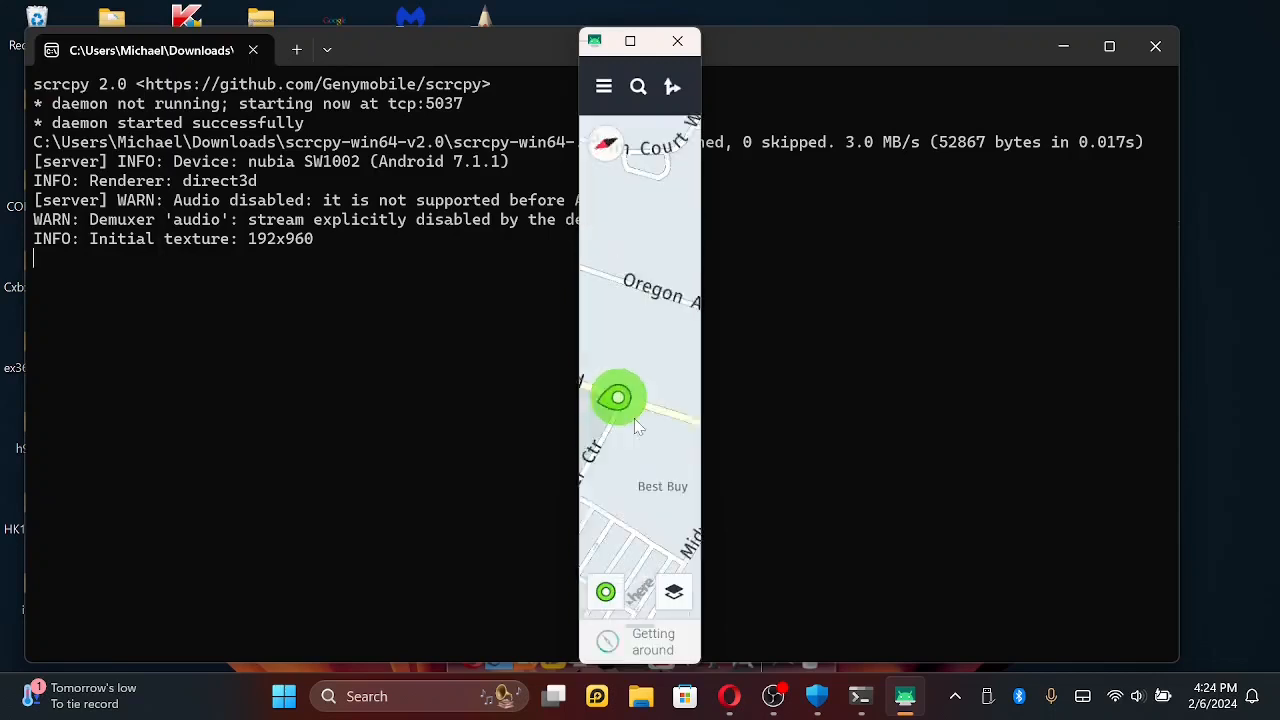
{"action": "right_click", "coordinate": [633, 418]}
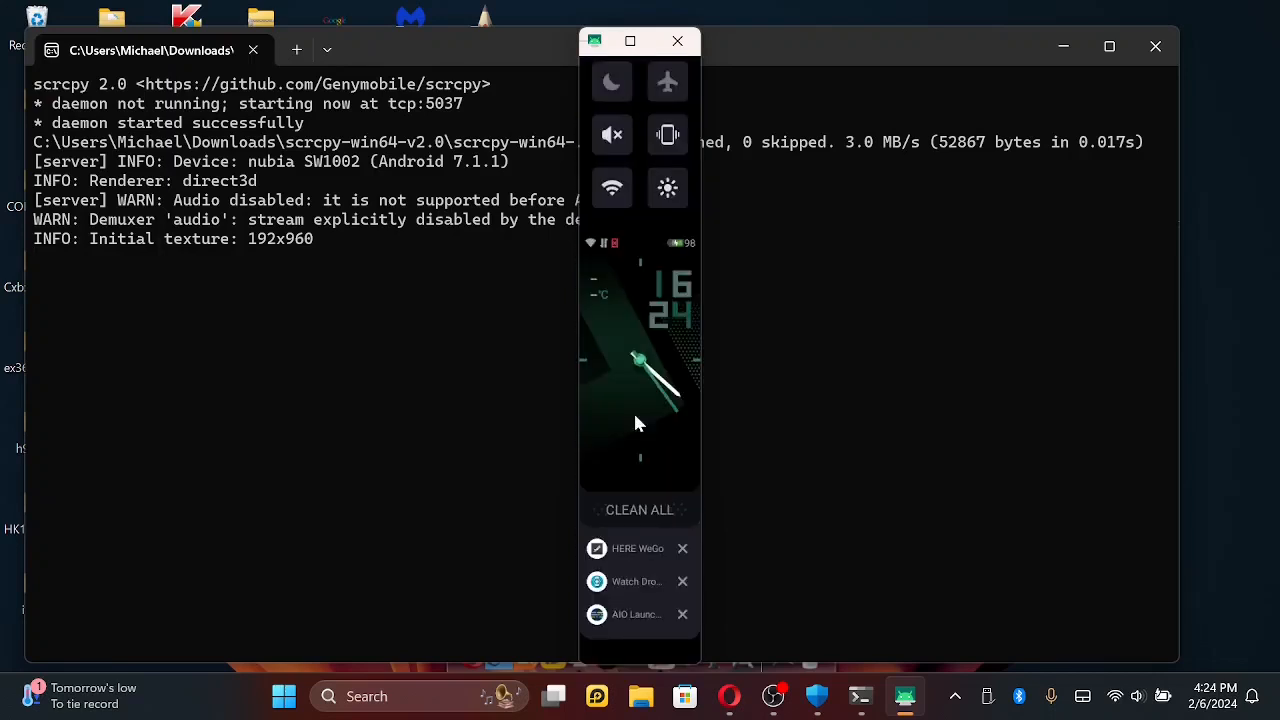
{"action": "left_click", "coordinate": [682, 549]}
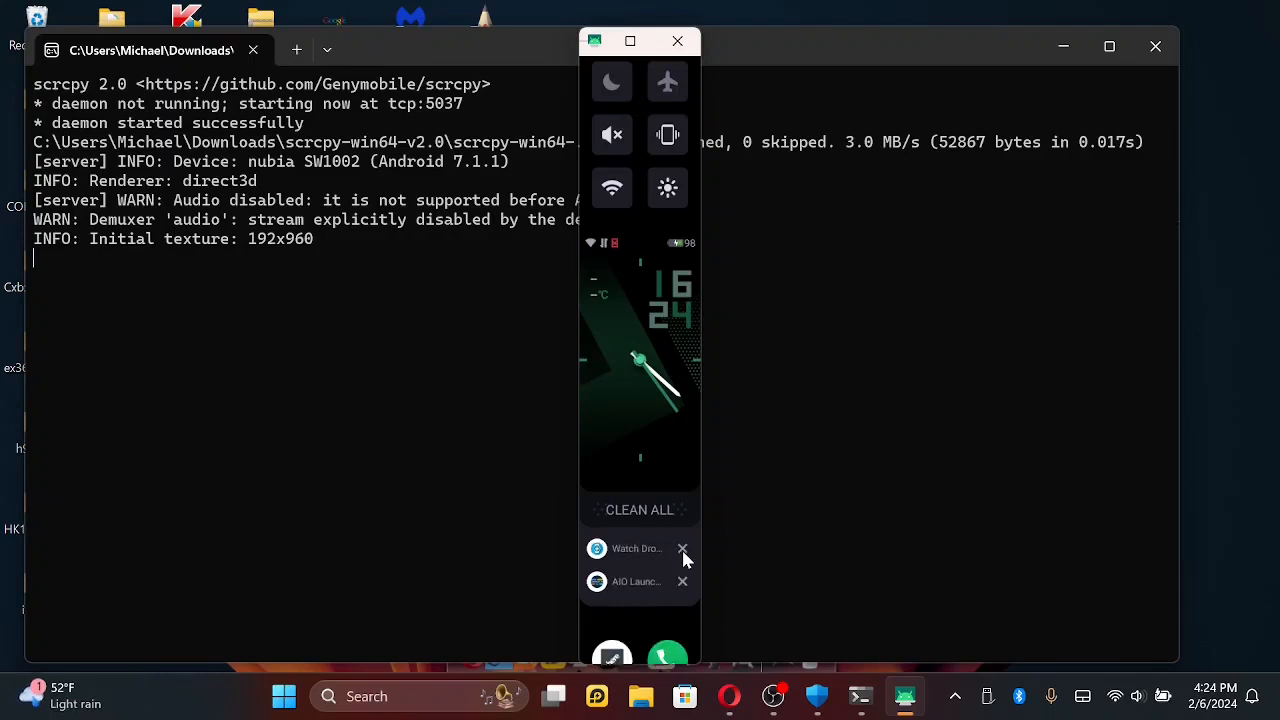
- Open AIO Launcher from the recent apps, look through its alphabetical app list, and return to the launcher's home feed
{"action": "left_click", "coordinate": [628, 584]}
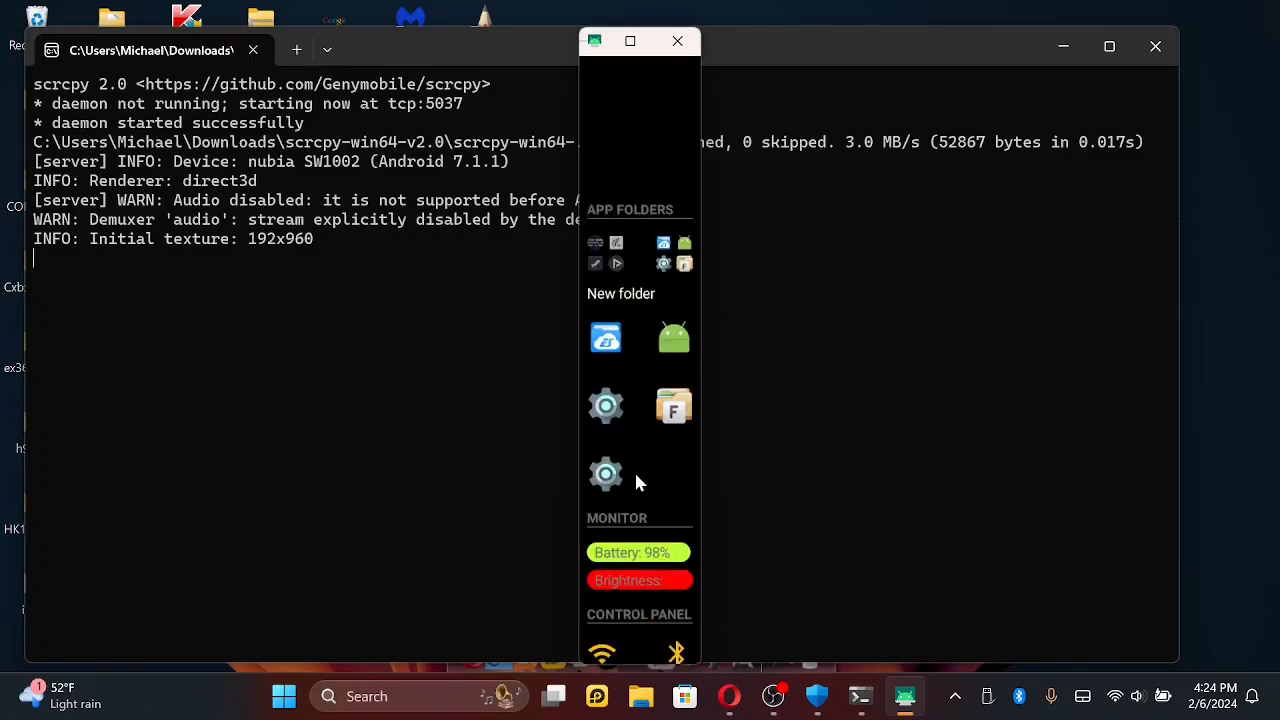
{"action": "left_click_drag", "start_coordinate": [634, 470], "coordinate": [618, 383]}
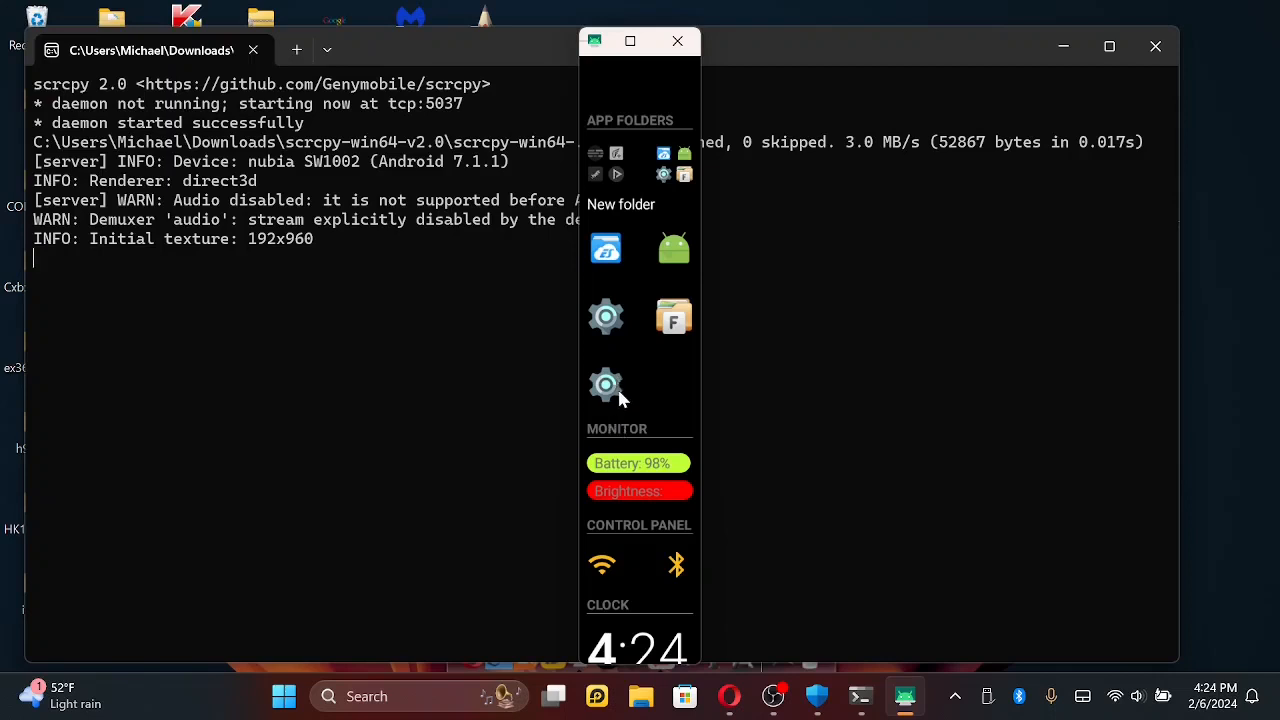
{"action": "left_click", "coordinate": [618, 394]}
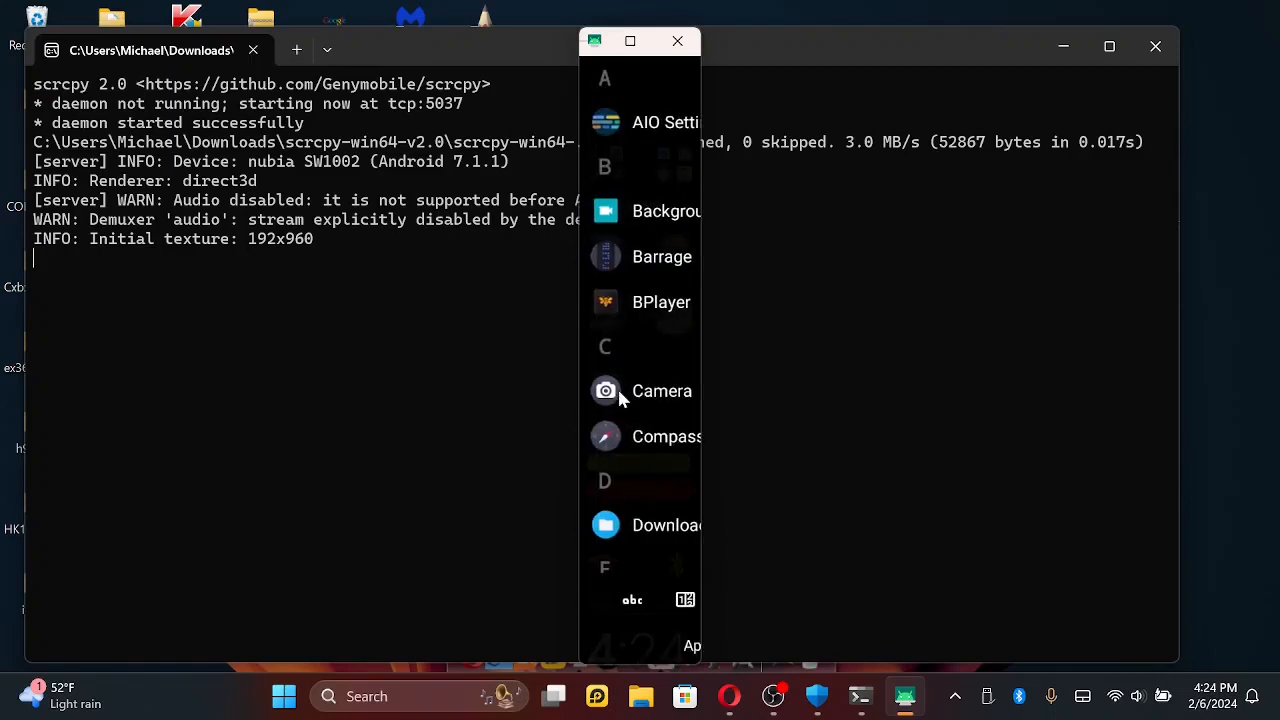
{"action": "left_click_drag", "start_coordinate": [654, 491], "coordinate": [622, 487]}
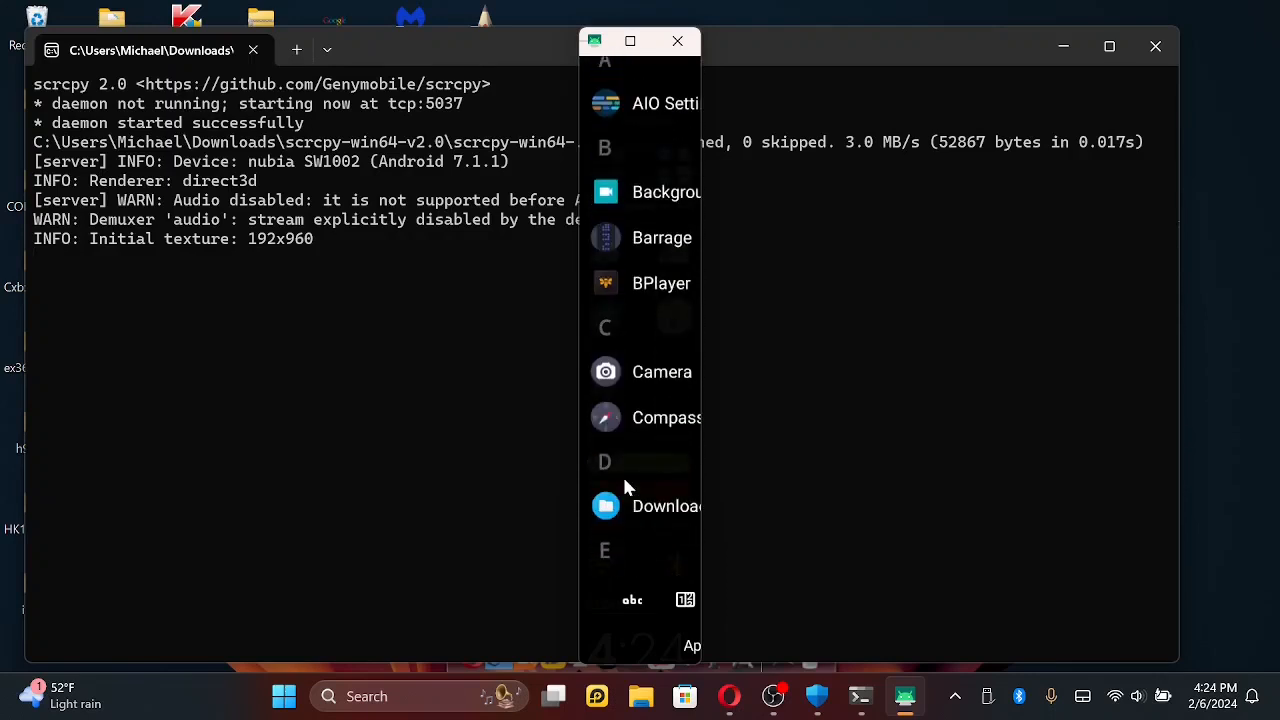
{"action": "right_click", "coordinate": [624, 487]}
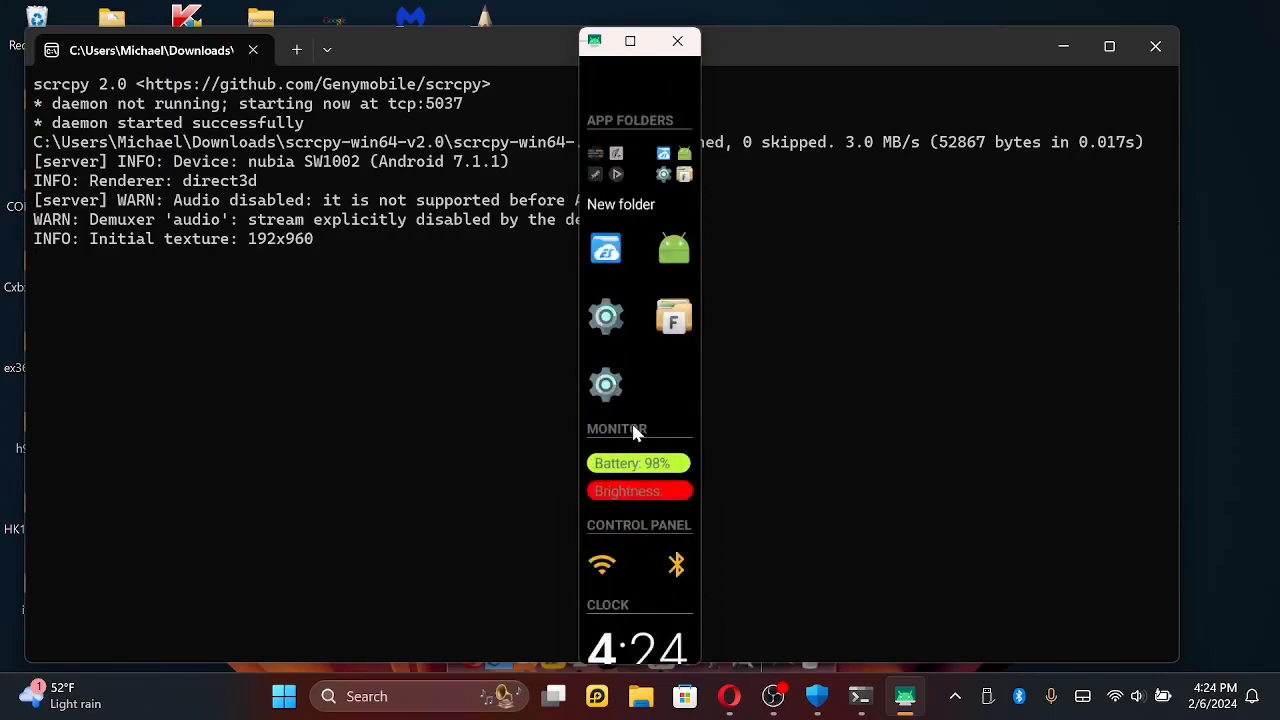
- Expand the launcher's Control Panel section and examine its full set of quick toggles through to the clock and notifications
{"action": "left_click_drag", "start_coordinate": [631, 420], "coordinate": [632, 215]}
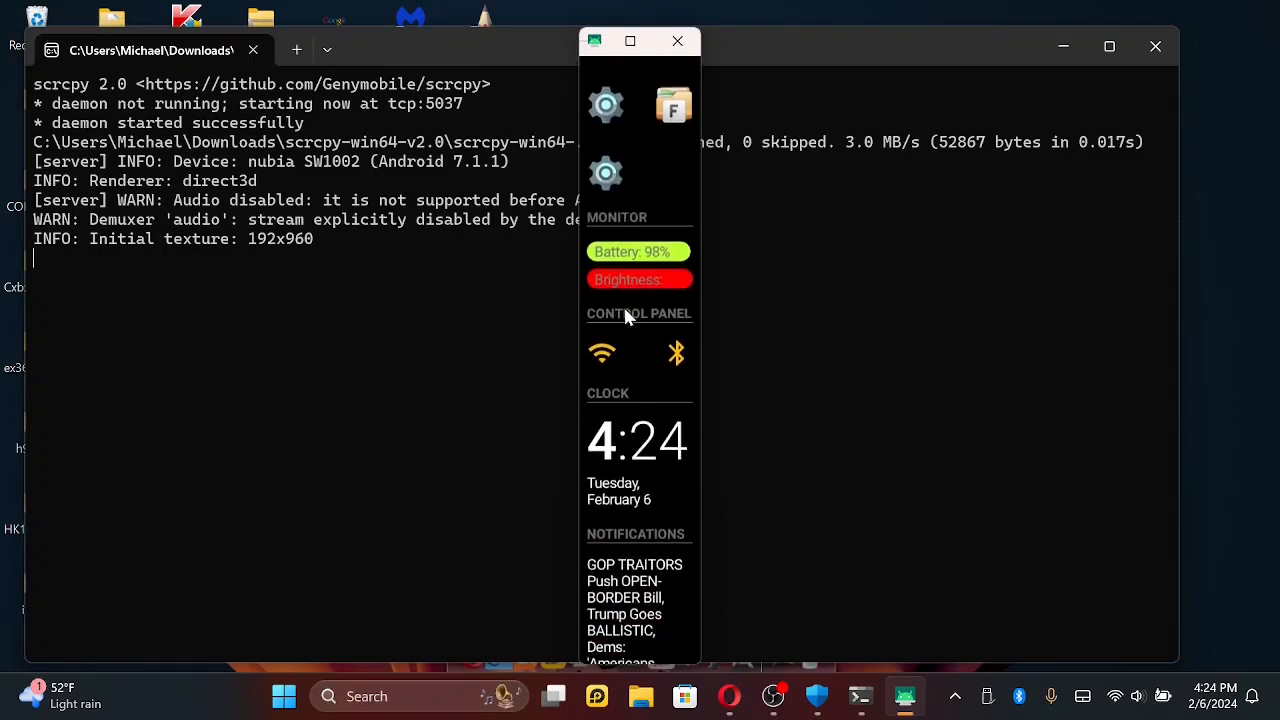
{"action": "left_click_drag", "start_coordinate": [625, 316], "coordinate": [613, 286]}
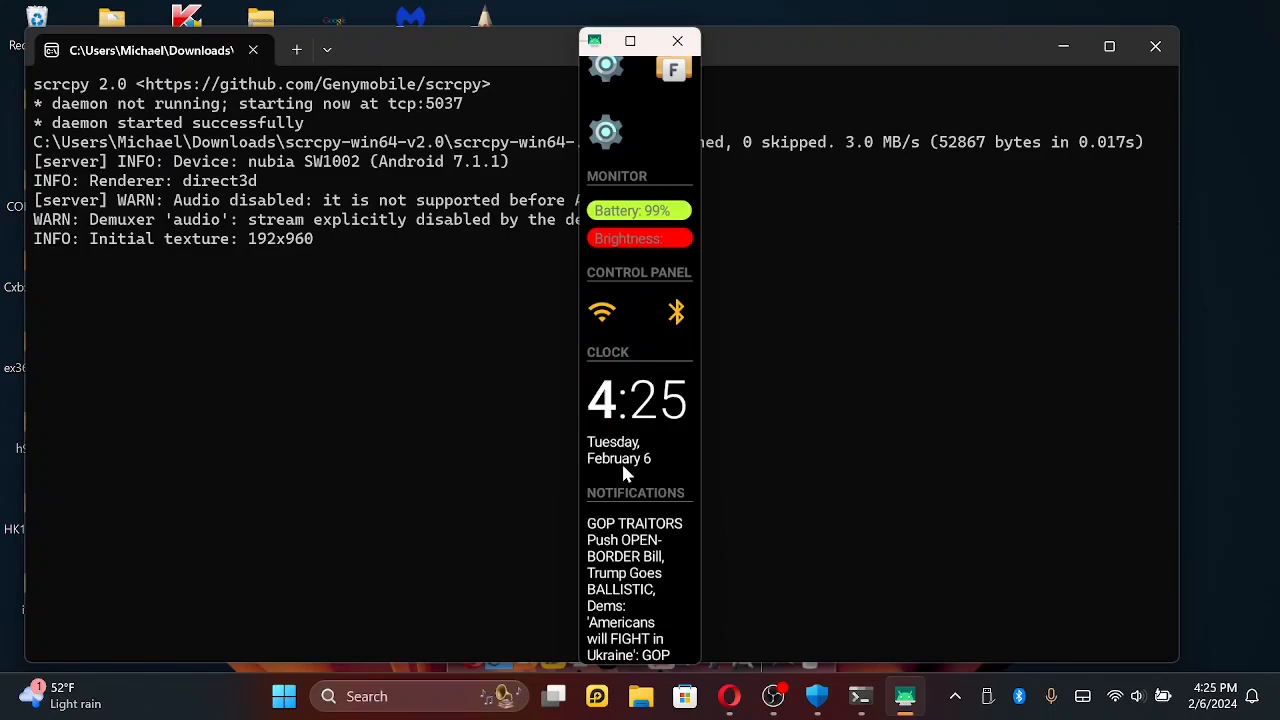
{"action": "scroll", "coordinate": [627, 521], "scroll_direction": "down", "scroll_amount": 2}
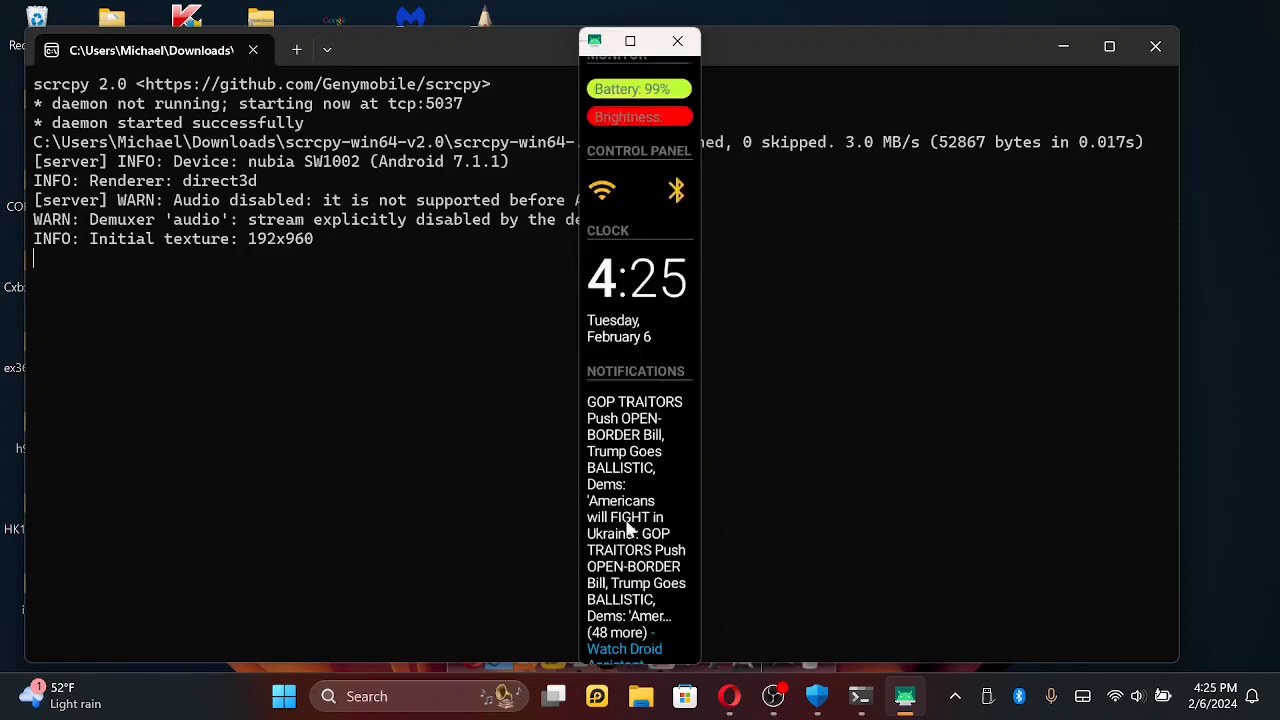
{"action": "scroll", "coordinate": [627, 521], "scroll_direction": "up", "scroll_amount": 2}
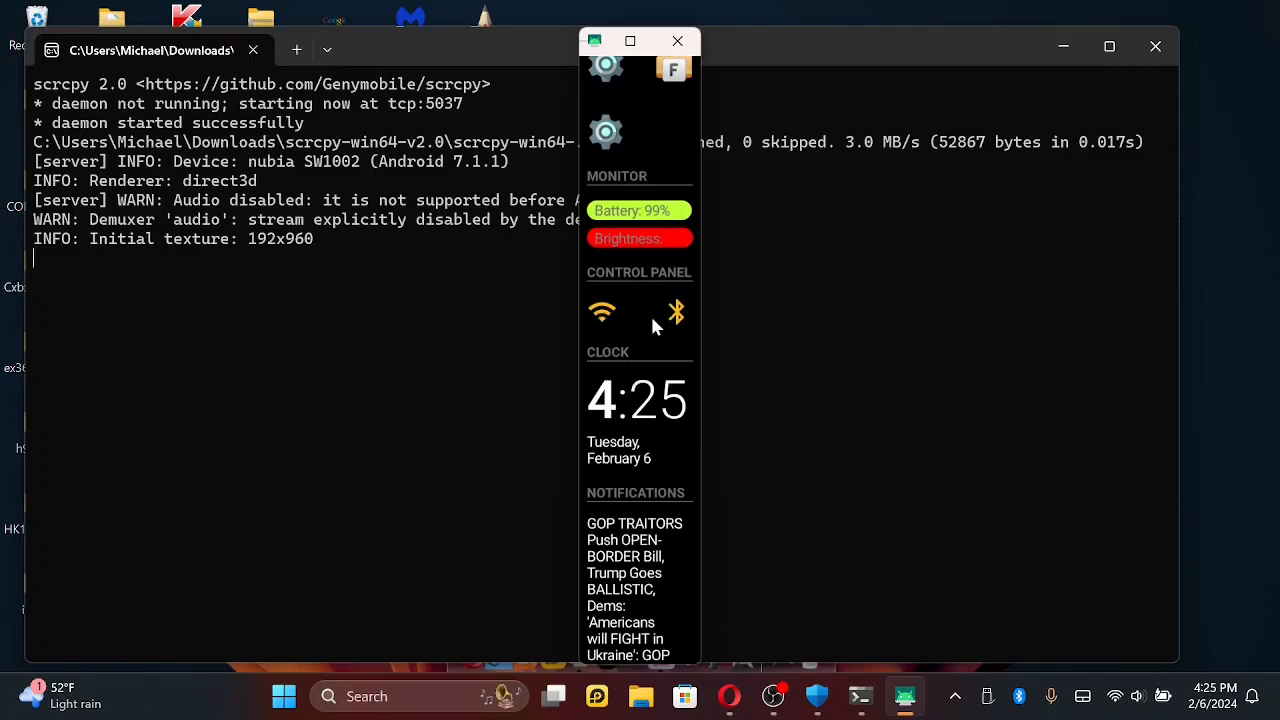
{"action": "left_click", "coordinate": [621, 272]}
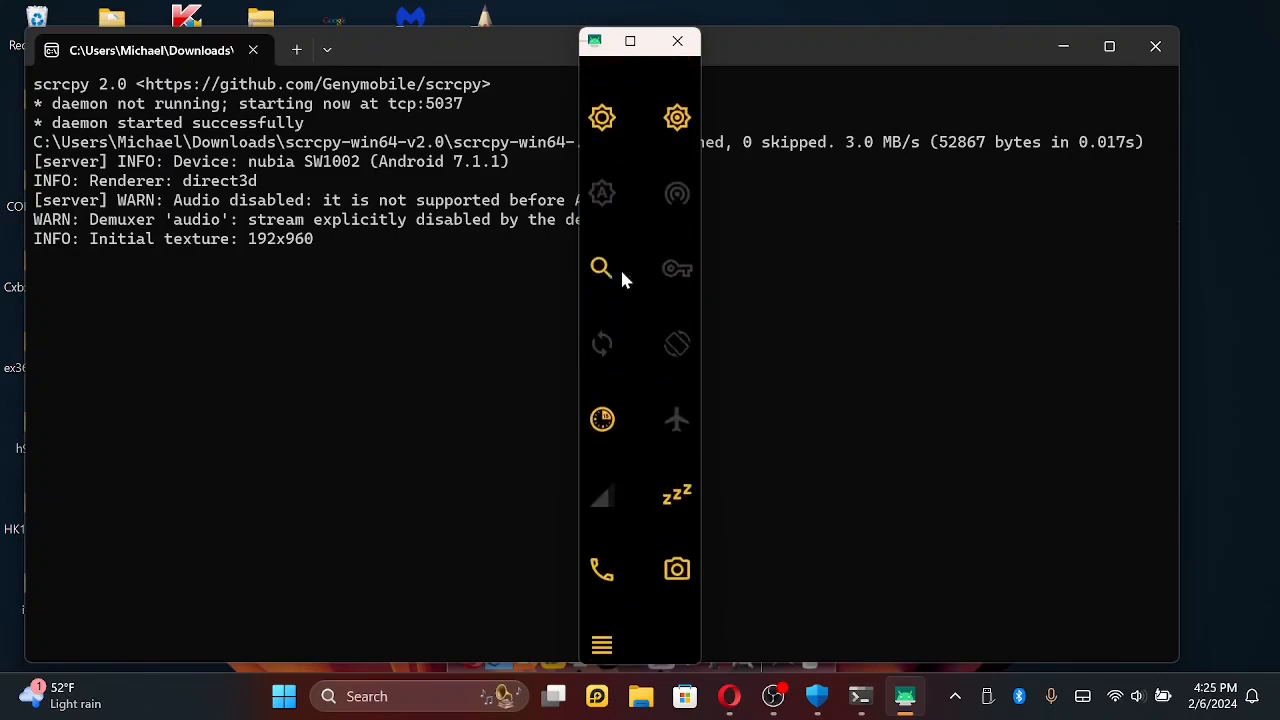
{"action": "scroll", "coordinate": [620, 267], "scroll_direction": "up", "scroll_amount": 3}
{"action": "scroll", "coordinate": [614, 511], "scroll_direction": "up", "scroll_amount": 5}
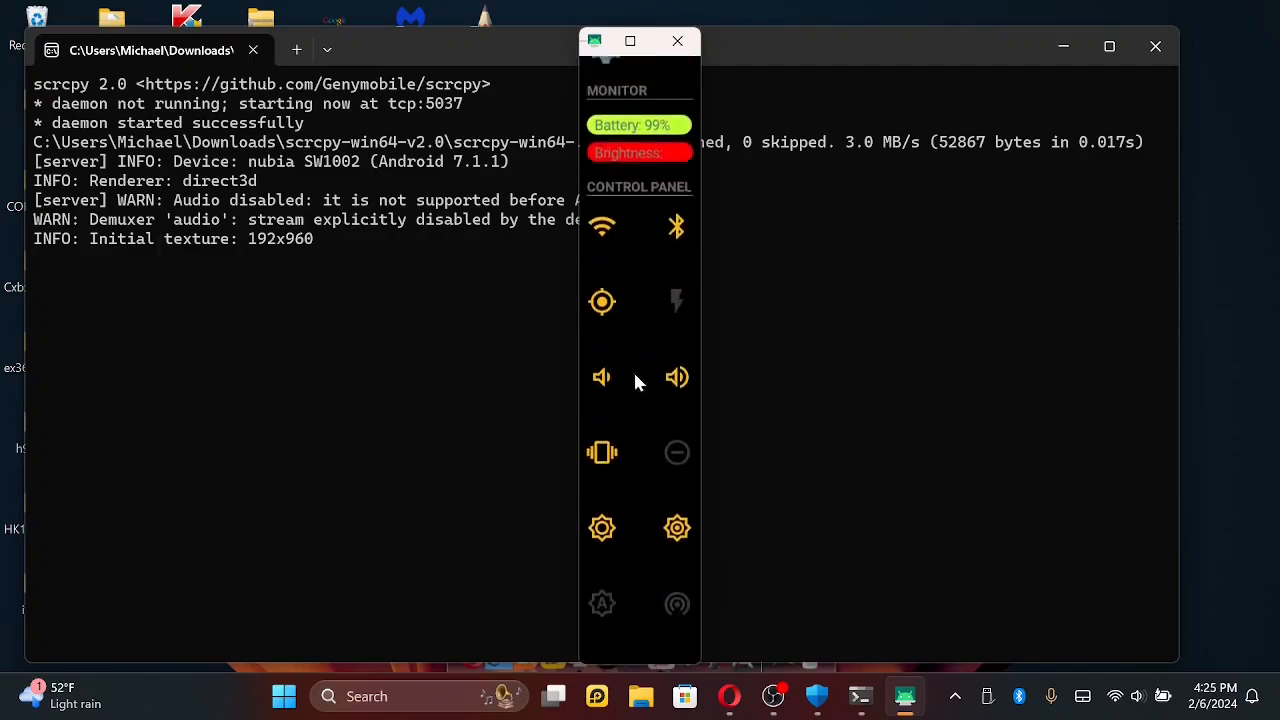
{"action": "left_click_drag", "start_coordinate": [633, 573], "coordinate": [641, 140]}
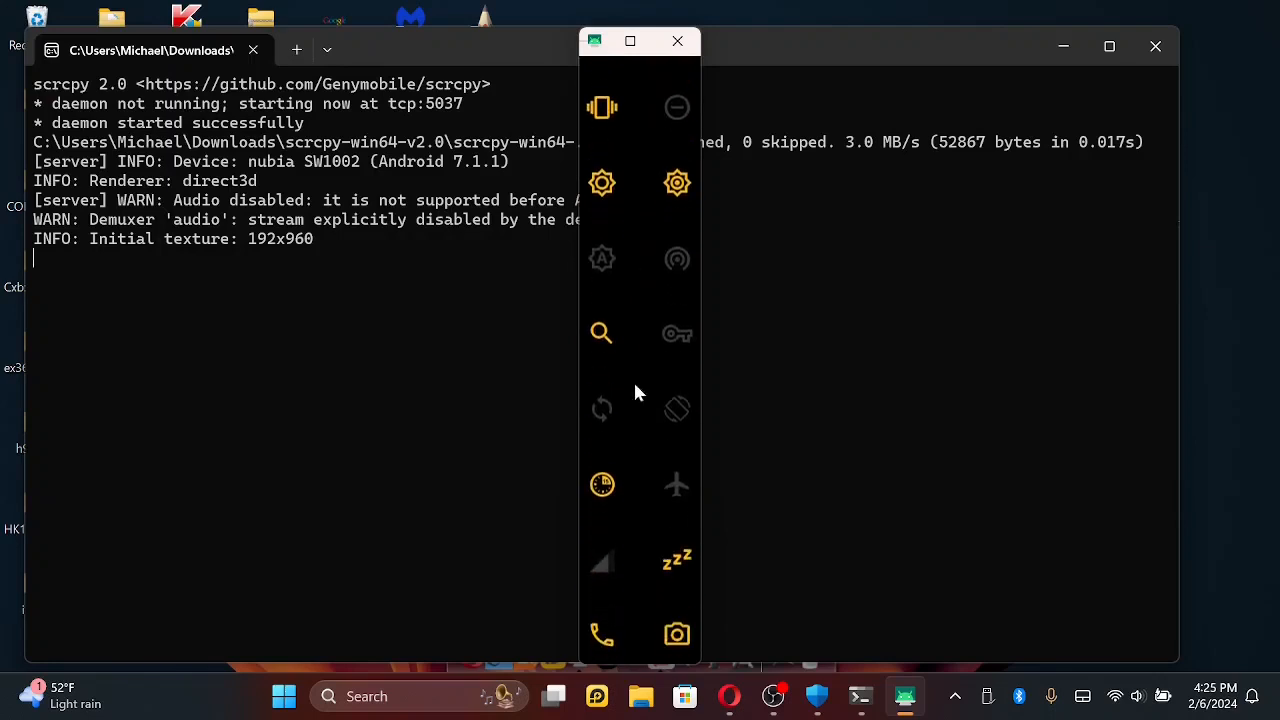
{"action": "left_click_drag", "start_coordinate": [634, 383], "coordinate": [655, 170]}
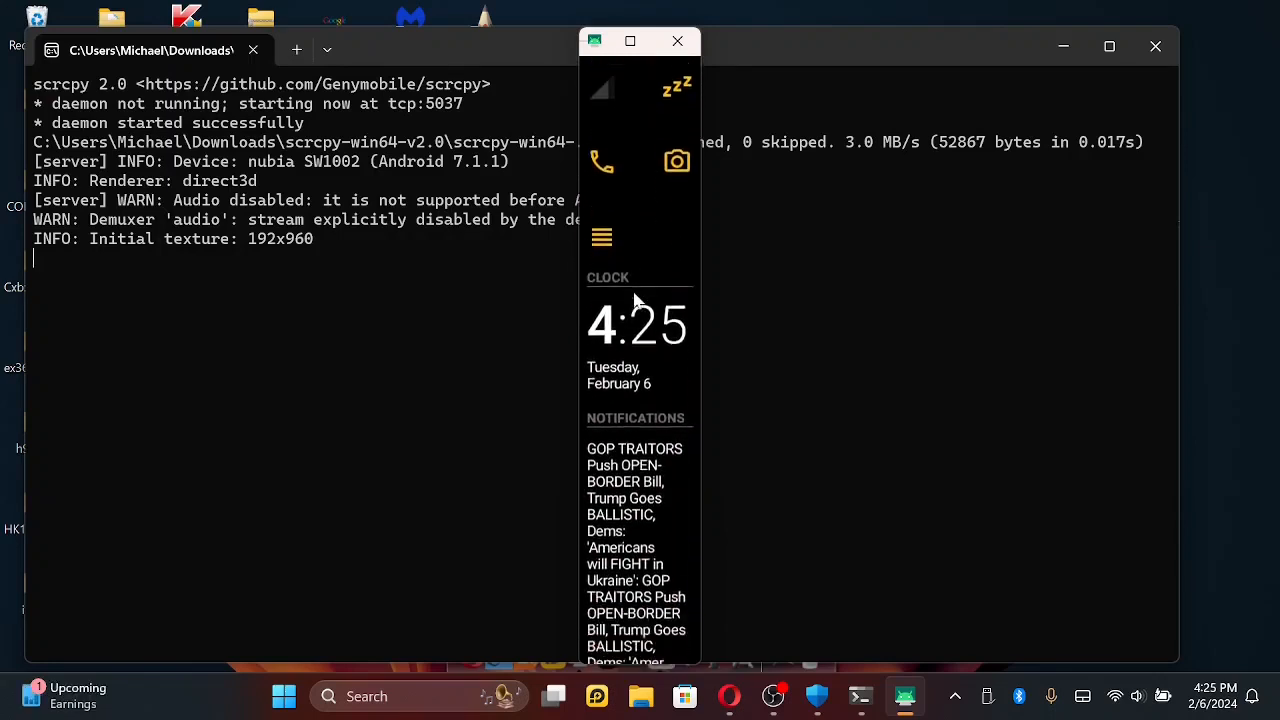
{"action": "left_click_drag", "start_coordinate": [636, 355], "coordinate": [637, 206]}
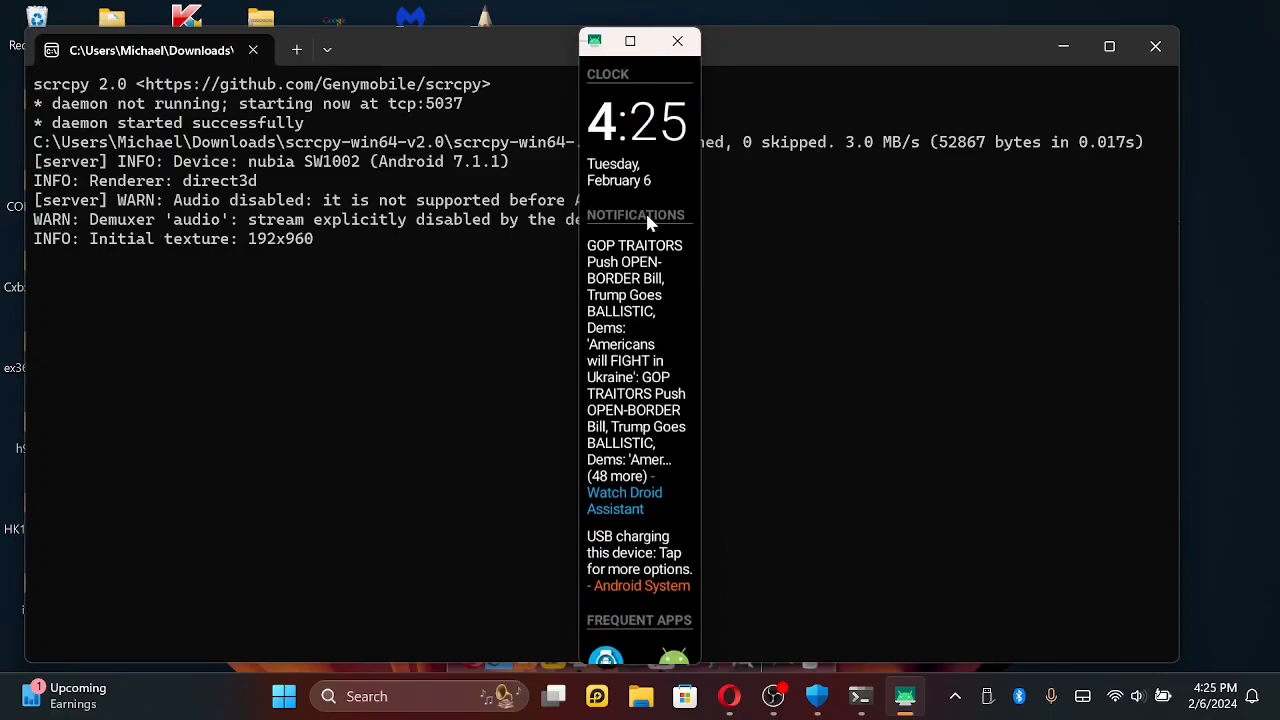
- Read through the launcher's expanded Notifications list to its end and go back to the collapsed notifications section
{"action": "scroll", "coordinate": [647, 222], "scroll_direction": "down", "scroll_amount": 20}
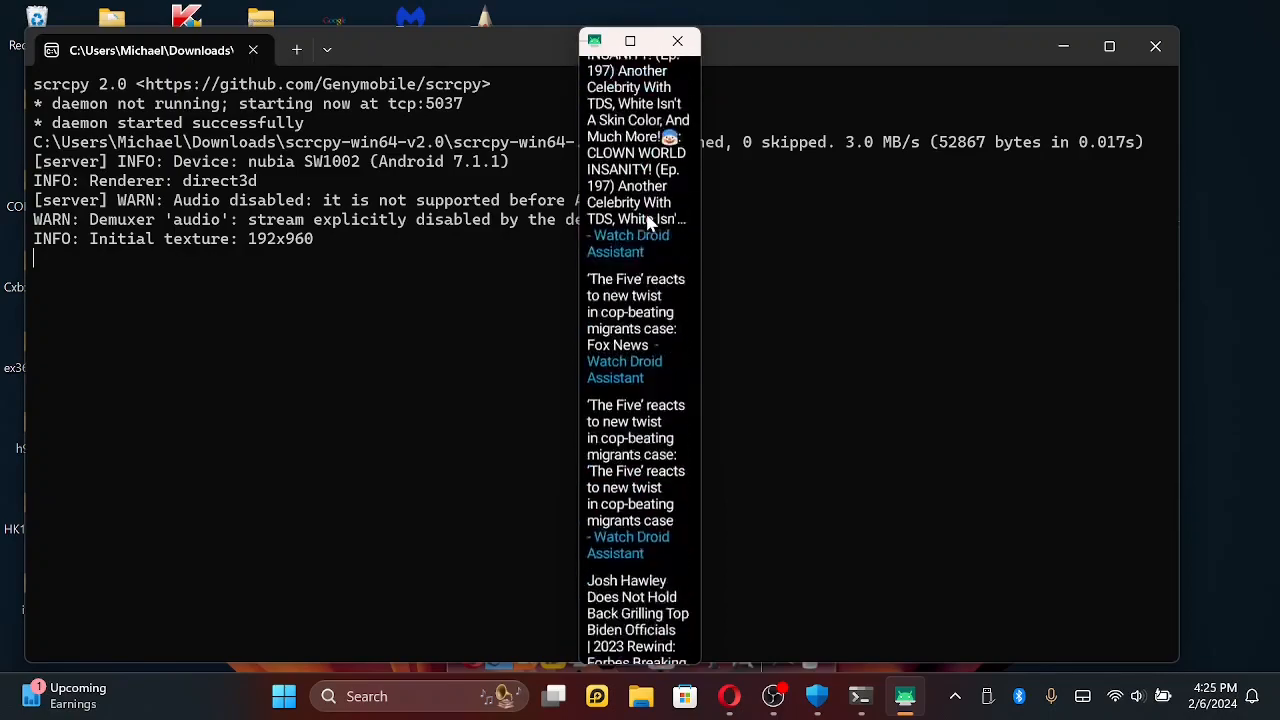
{"action": "scroll", "coordinate": [647, 222], "scroll_direction": "down", "scroll_amount": 10}
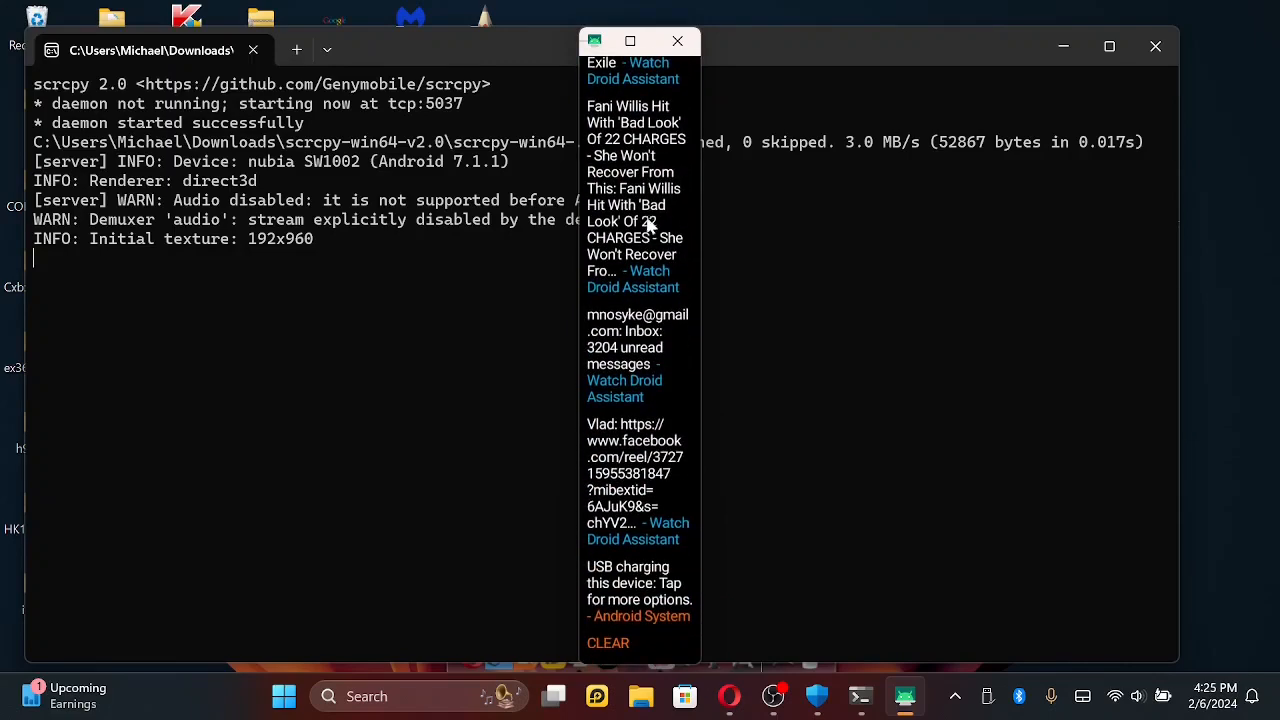
{"action": "right_click", "coordinate": [653, 287]}
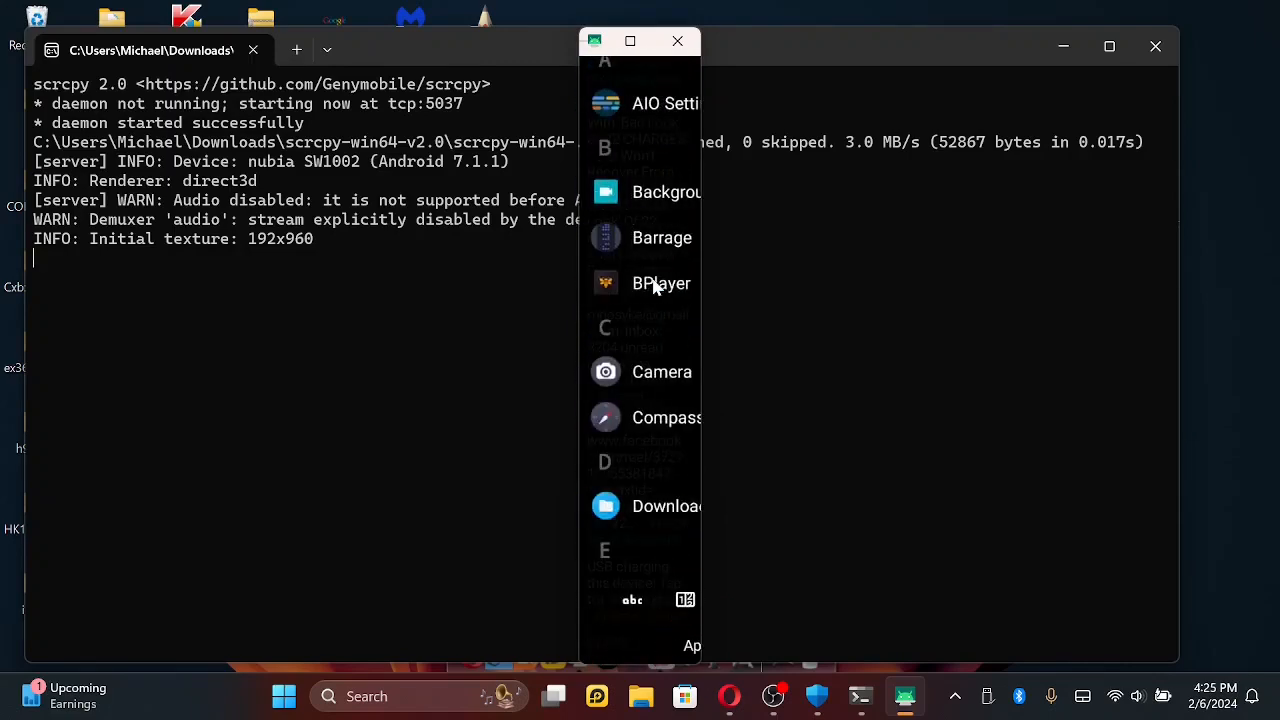
{"action": "scroll", "coordinate": [651, 274], "scroll_direction": "up", "scroll_amount": 10}
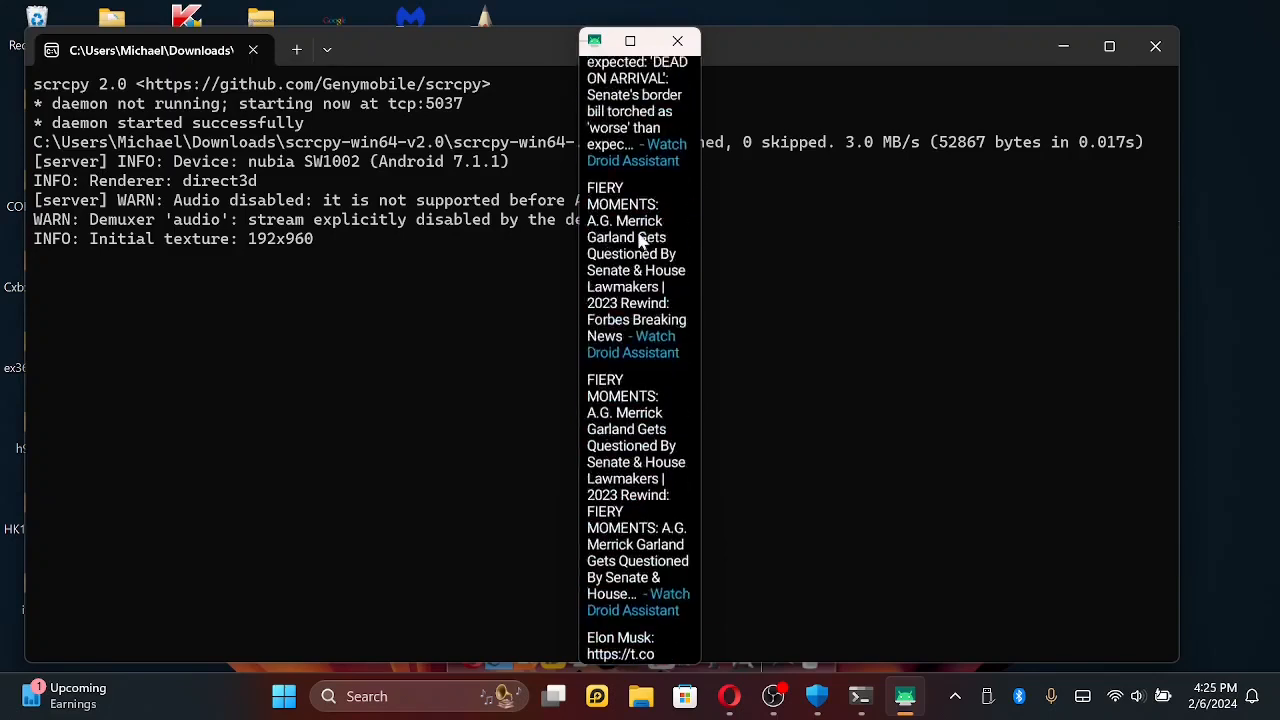
{"action": "left_click_drag", "start_coordinate": [641, 246], "coordinate": [645, 378]}
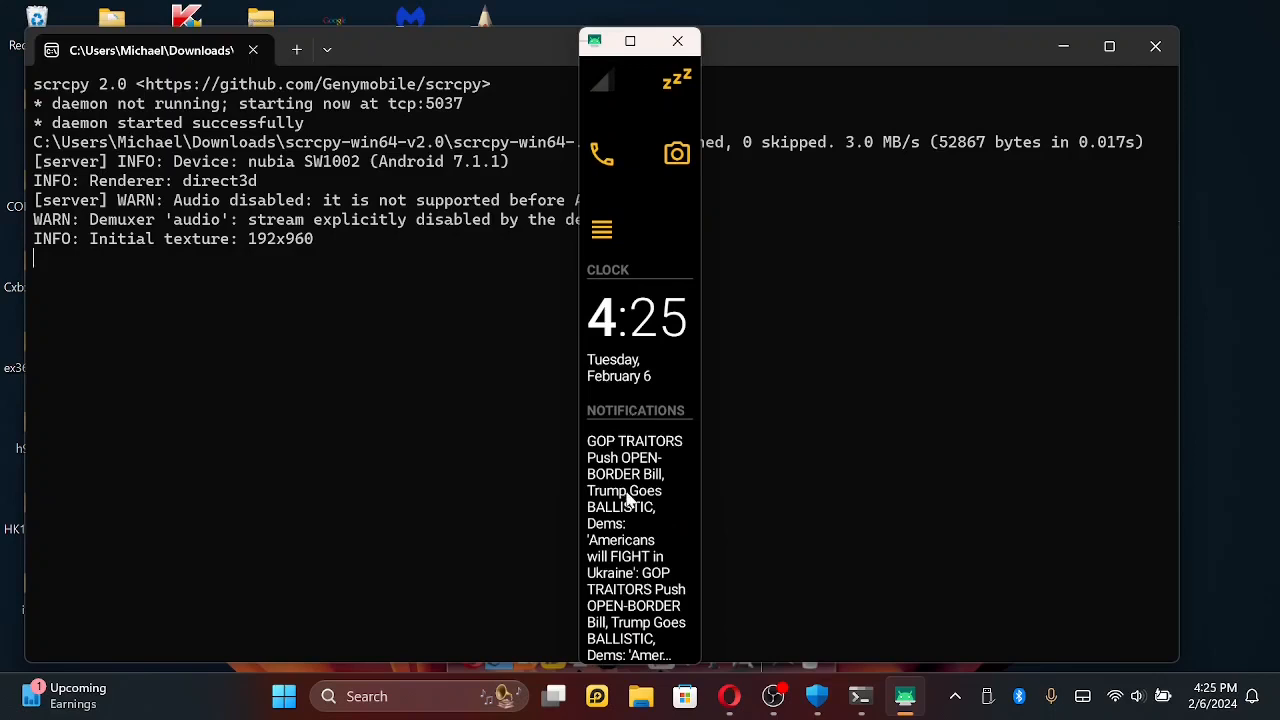
{"action": "left_click_drag", "start_coordinate": [627, 492], "coordinate": [627, 421]}
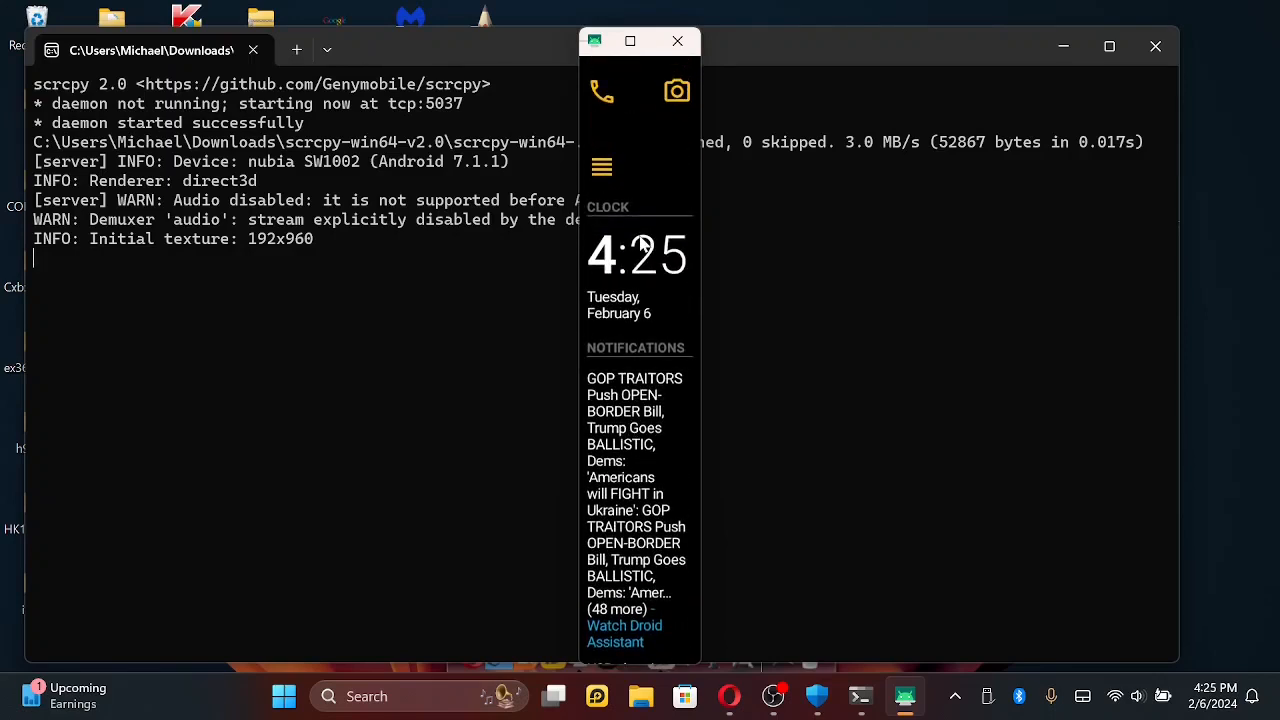
- Collapse the launcher's Control Panel section to its Wi-Fi and Bluetooth toggles
{"action": "scroll", "coordinate": [635, 220], "scroll_direction": "up", "scroll_amount": 5}
{"action": "left_click_drag", "start_coordinate": [633, 212], "coordinate": [621, 570]}
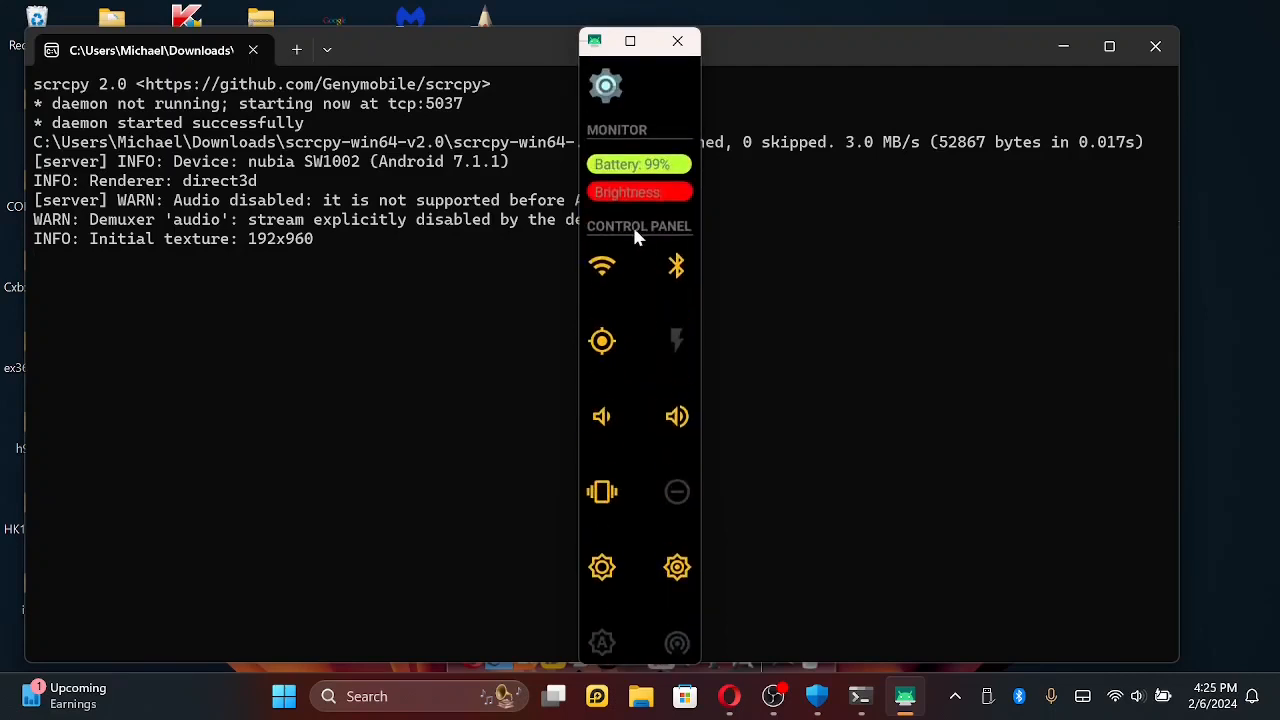
{"action": "left_click", "coordinate": [634, 227]}
{"action": "left_click_drag", "start_coordinate": [632, 224], "coordinate": [626, 289]}
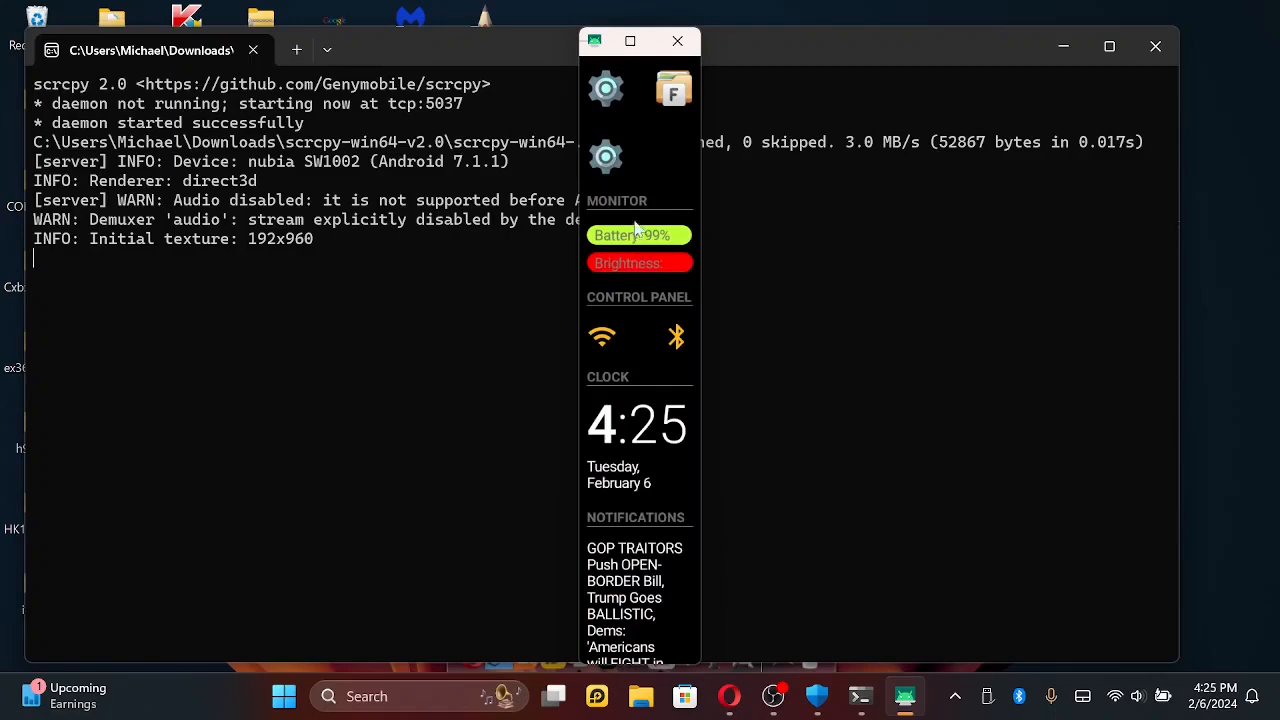
- Try several levels on the Monitor section's brightness bar and leave the screen brightness at 73%
{"action": "left_click", "coordinate": [631, 265]}
{"action": "left_click", "coordinate": [613, 262]}
{"action": "left_click", "coordinate": [629, 262]}
{"action": "left_click", "coordinate": [665, 263]}
{"action": "left_click_drag", "start_coordinate": [649, 193], "coordinate": [631, 170]}
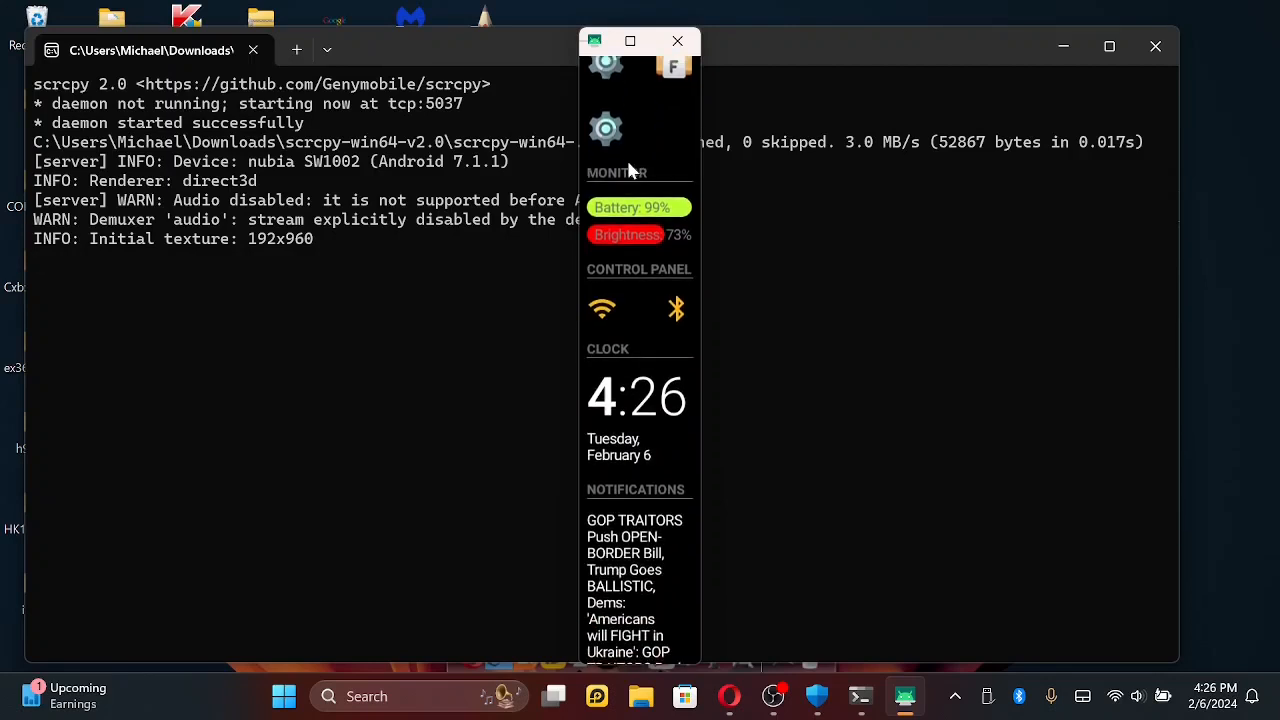
{"action": "left_click", "coordinate": [773, 697]}
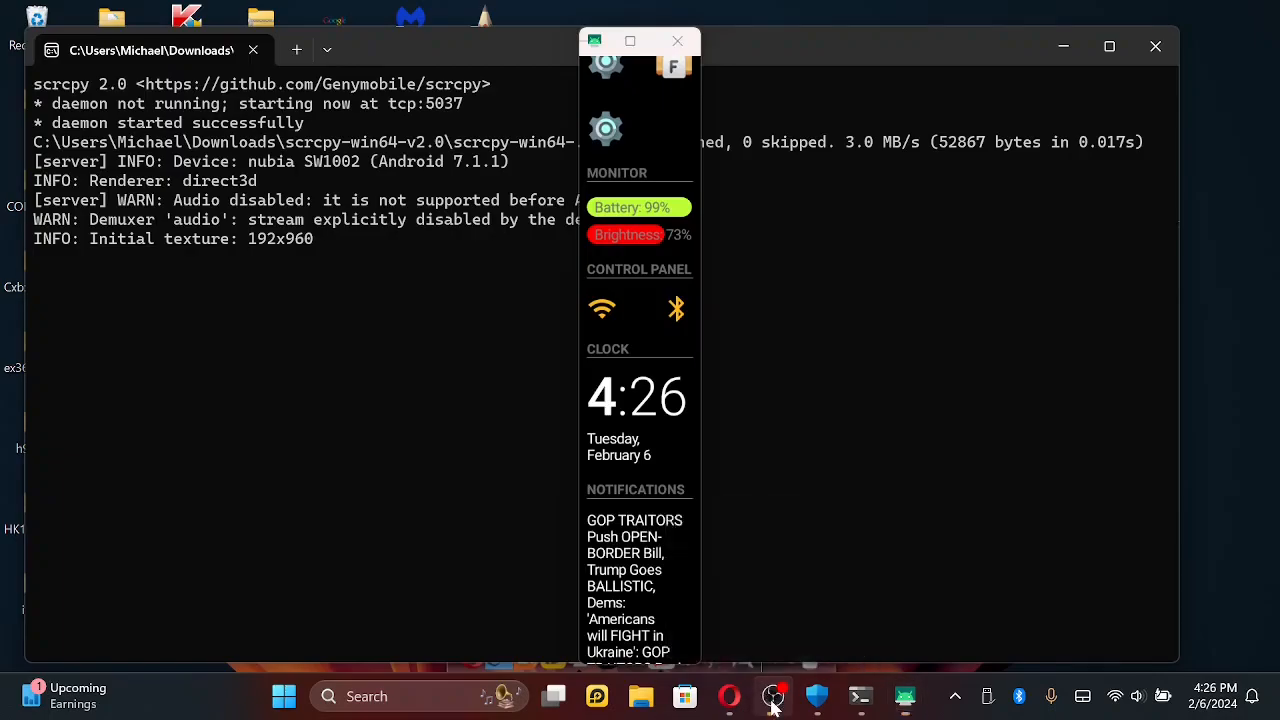